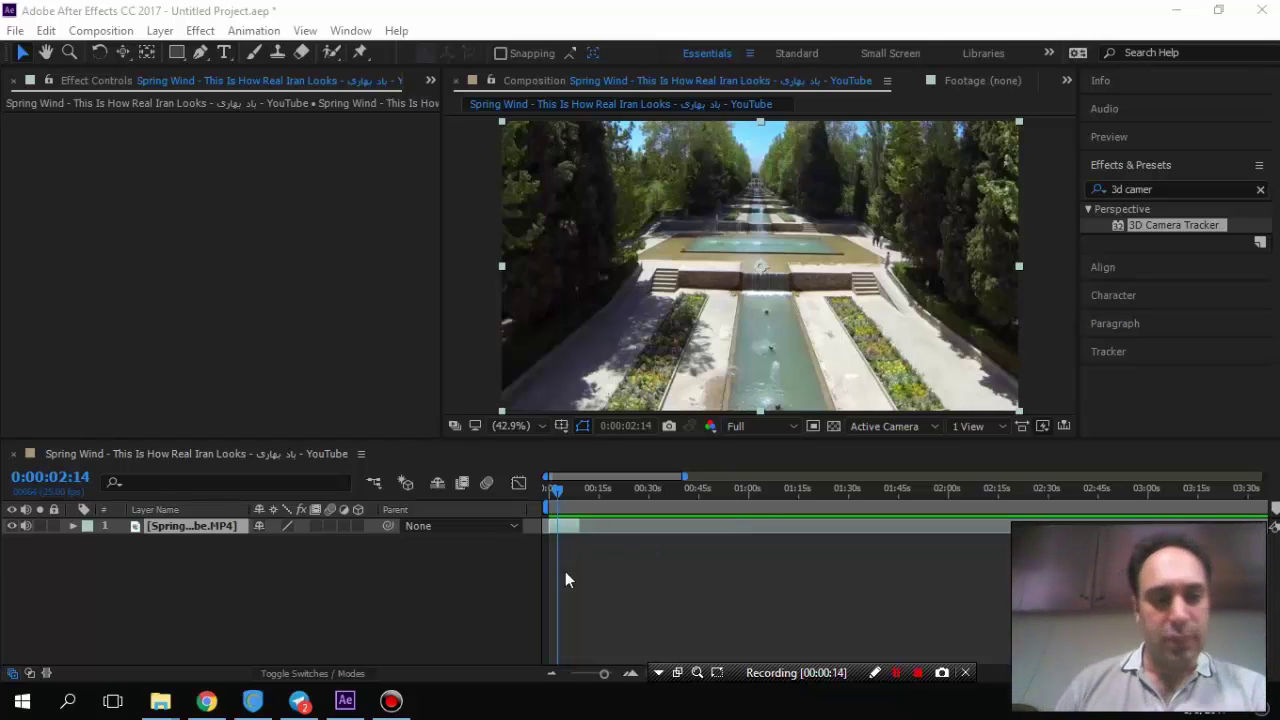
Show the project's items and inspect its composition and the Spring Wind source video.
click(430, 80)
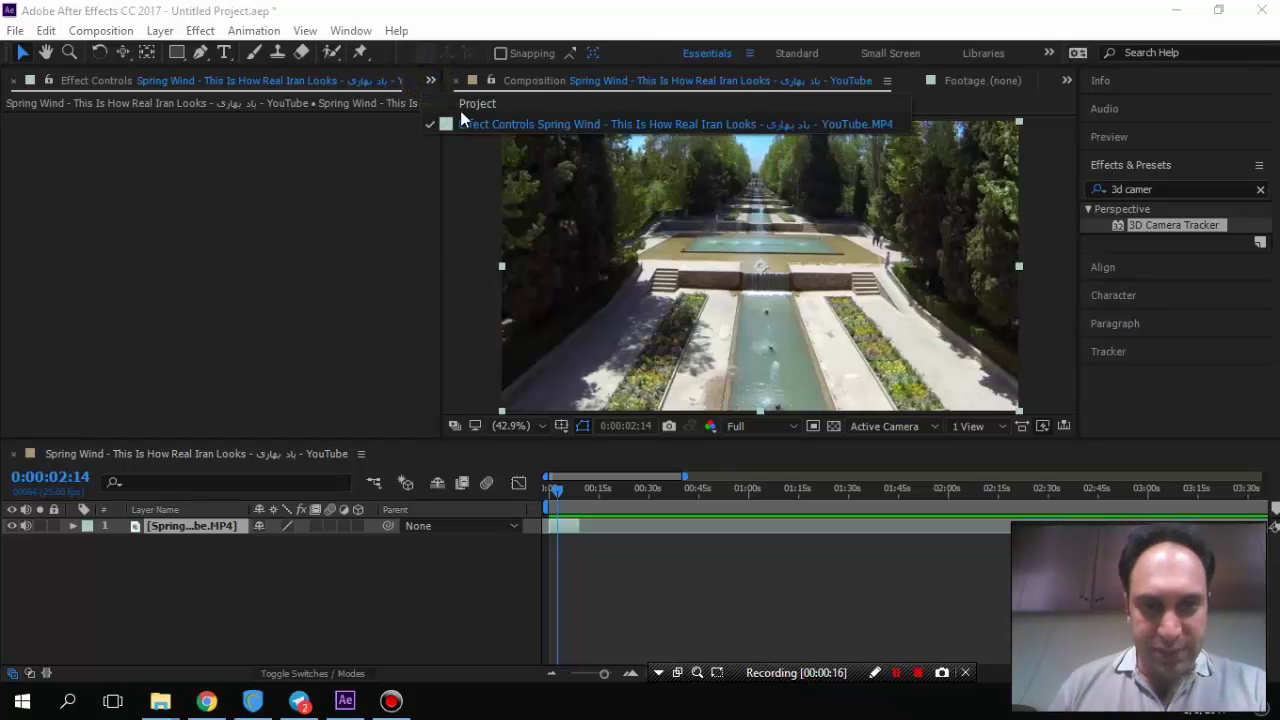
click(470, 104)
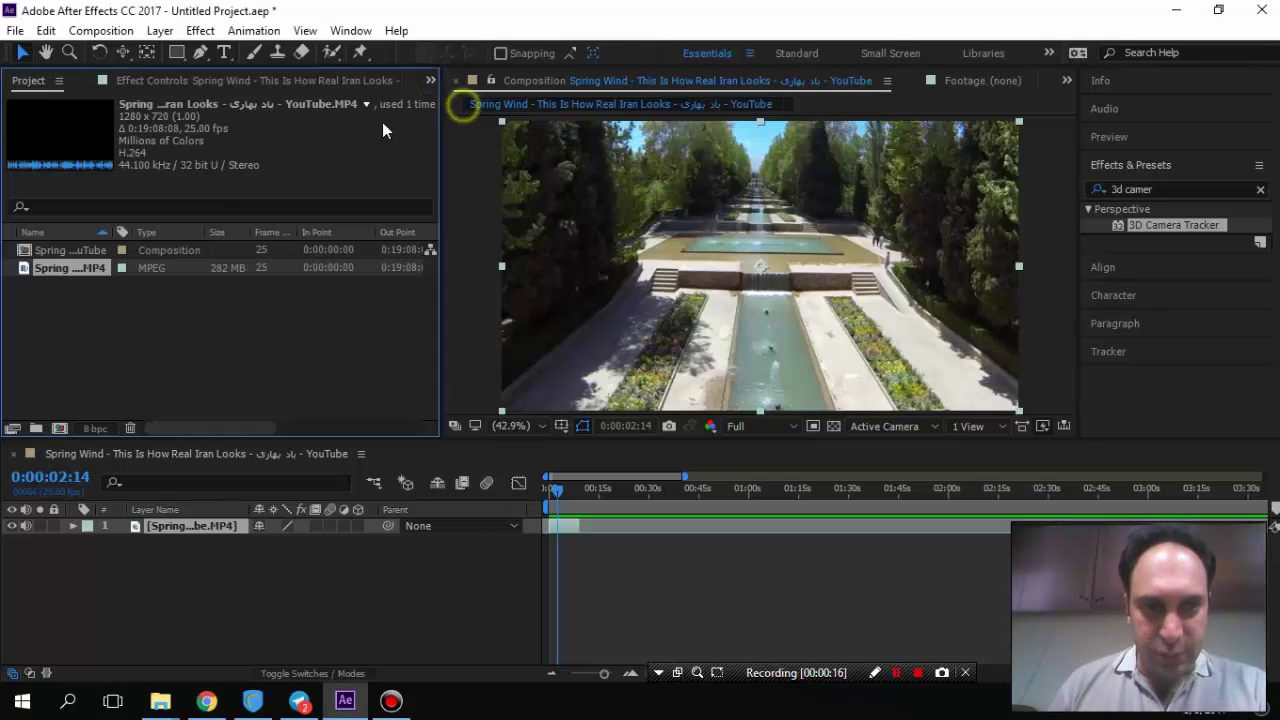
click(77, 250)
click(78, 268)
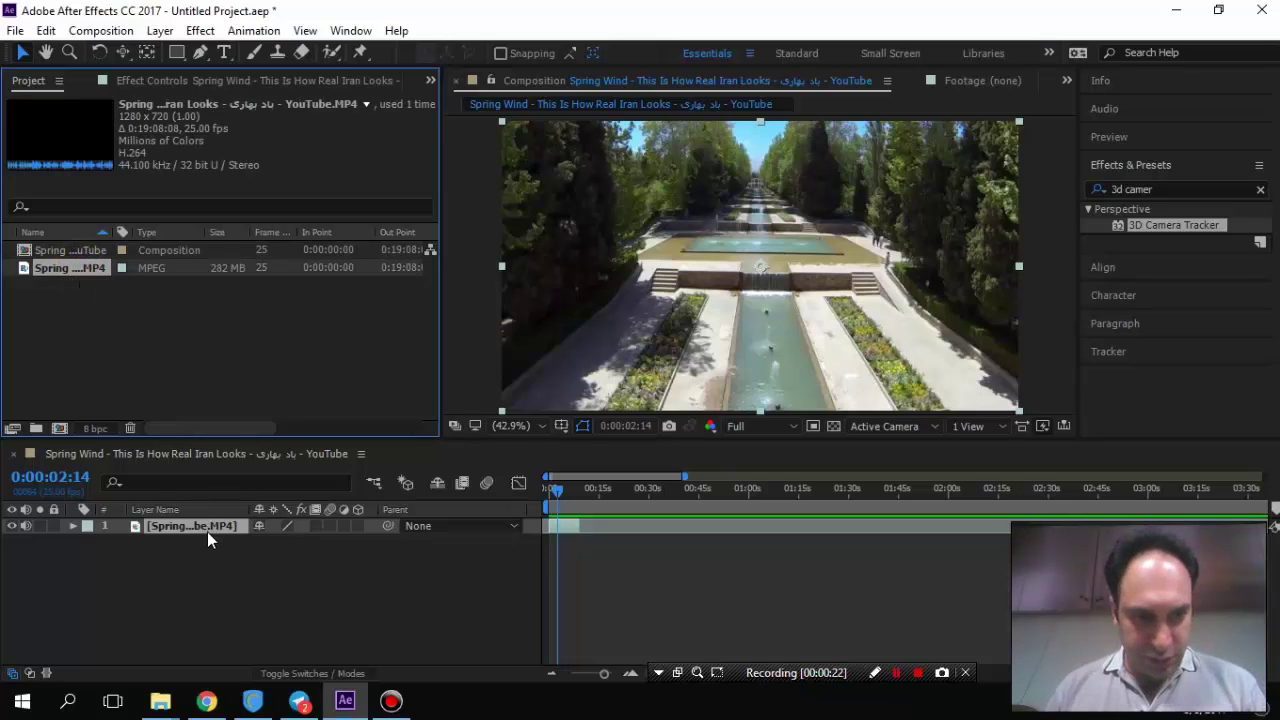
Play the composition from its beginning until the opening garden shot has ended.
click(550, 492)
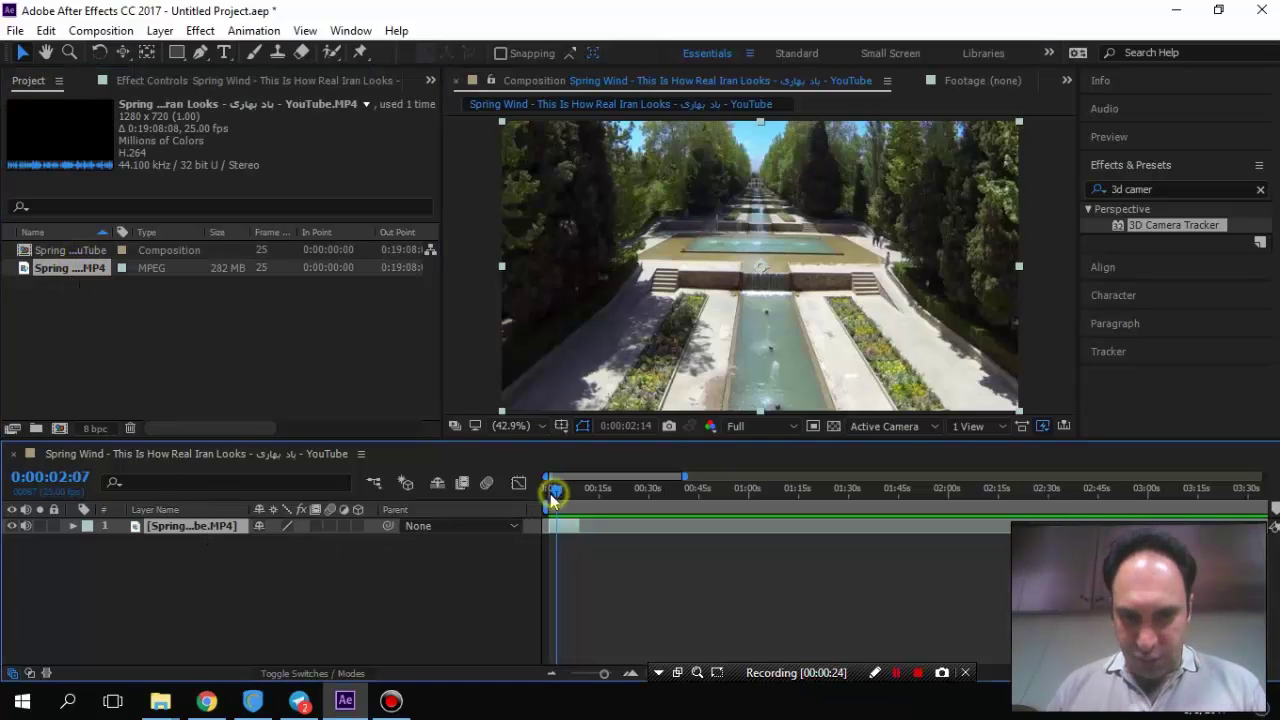
key(space)
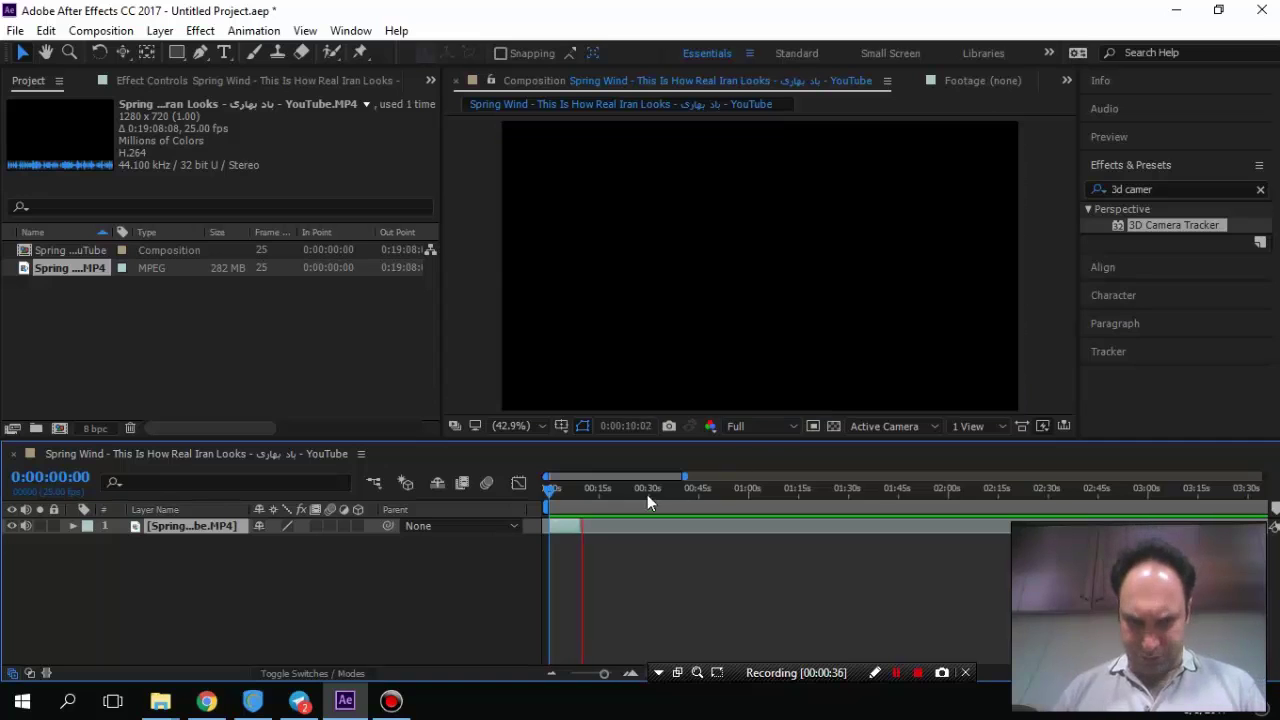
key(space)
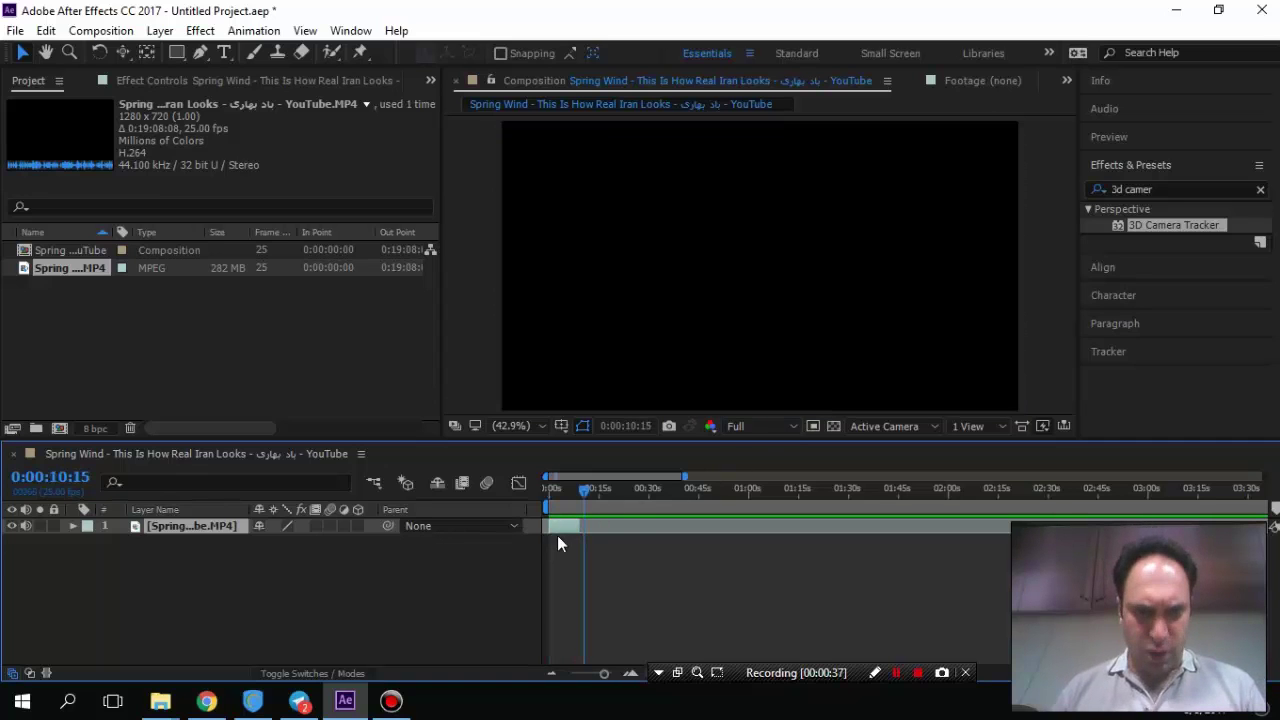
Pre-compose the Spring Wind video layer as باغ, moving all attributes into the new composition.
right_click(159, 528)
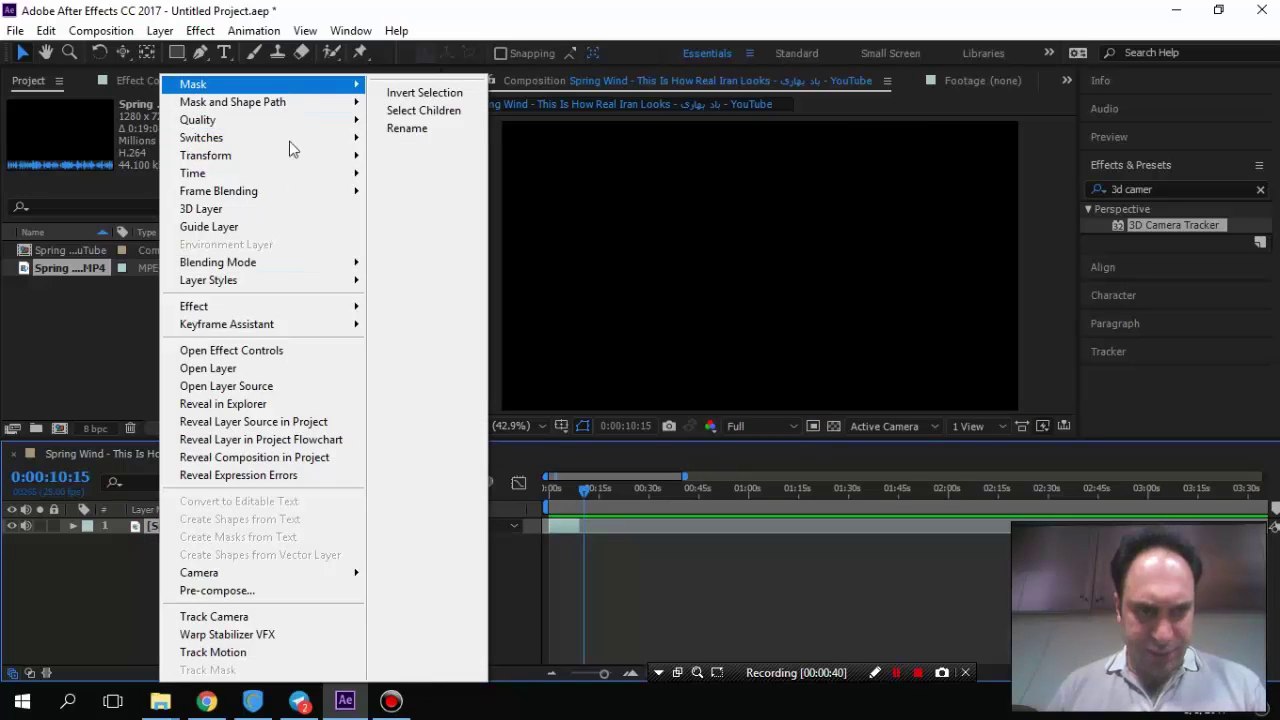
click(274, 599)
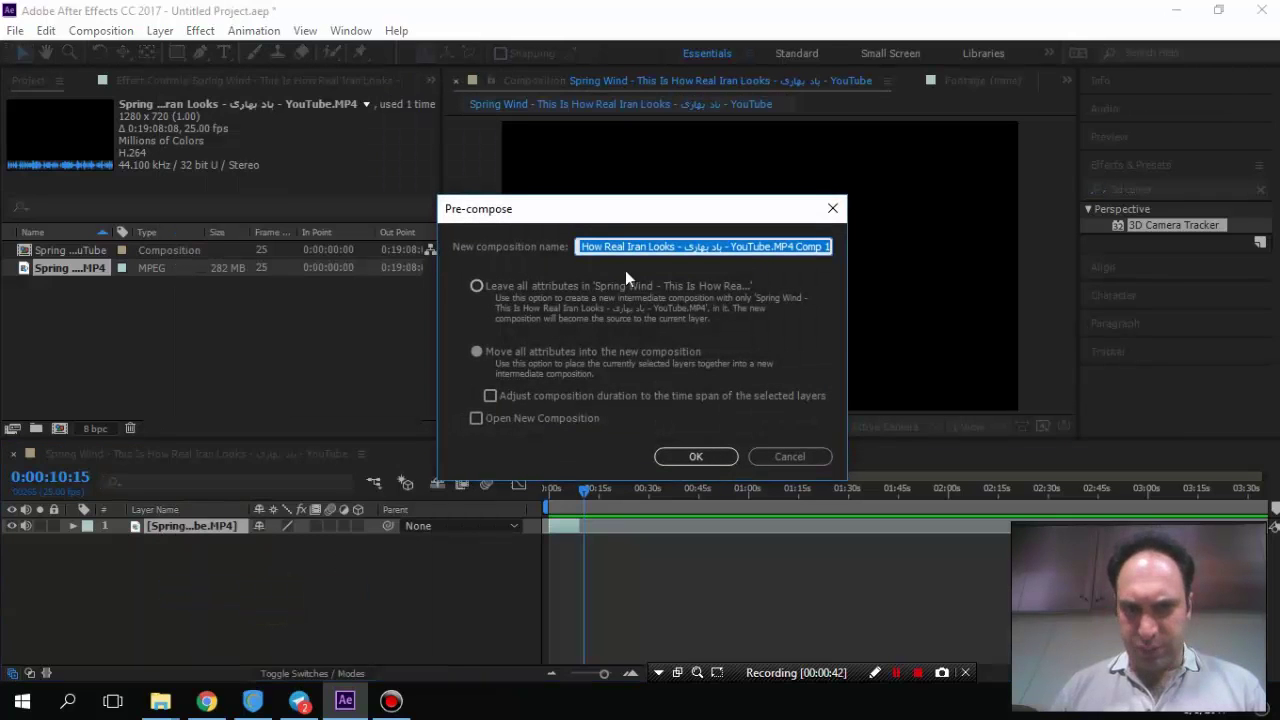
text(Pu)
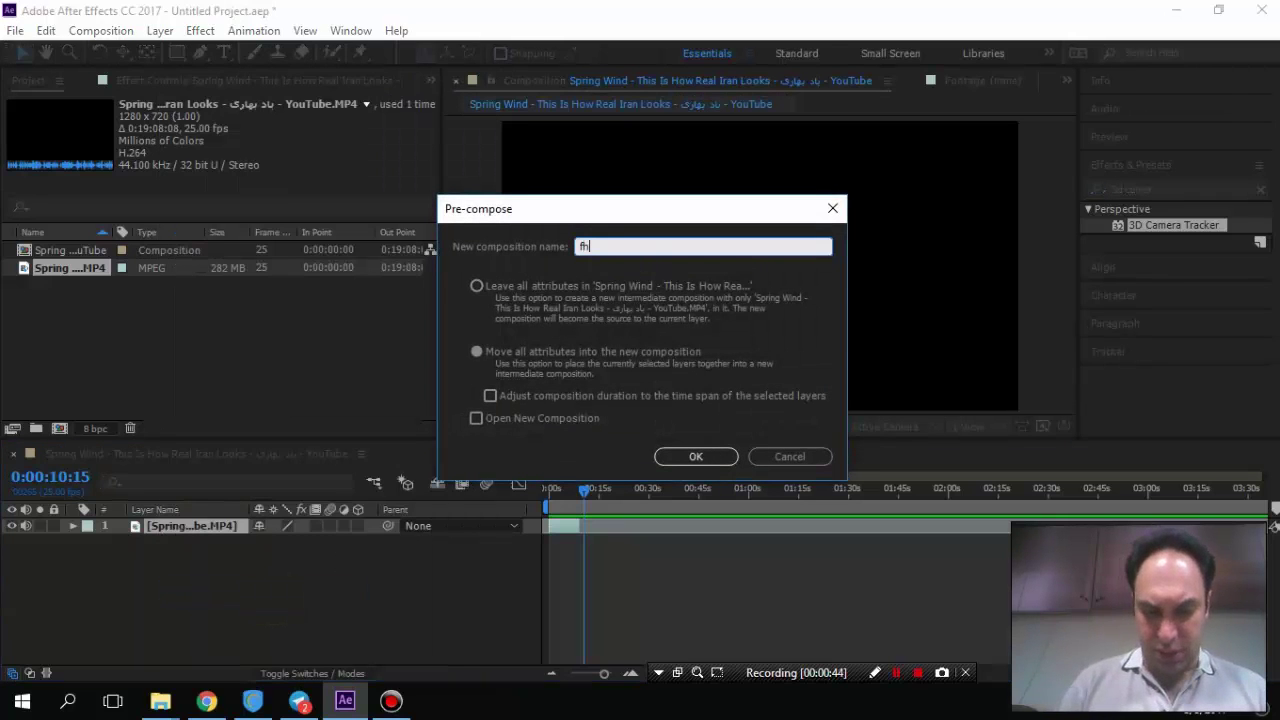
key(BackSpace)
key(BackSpace)
text(ب)
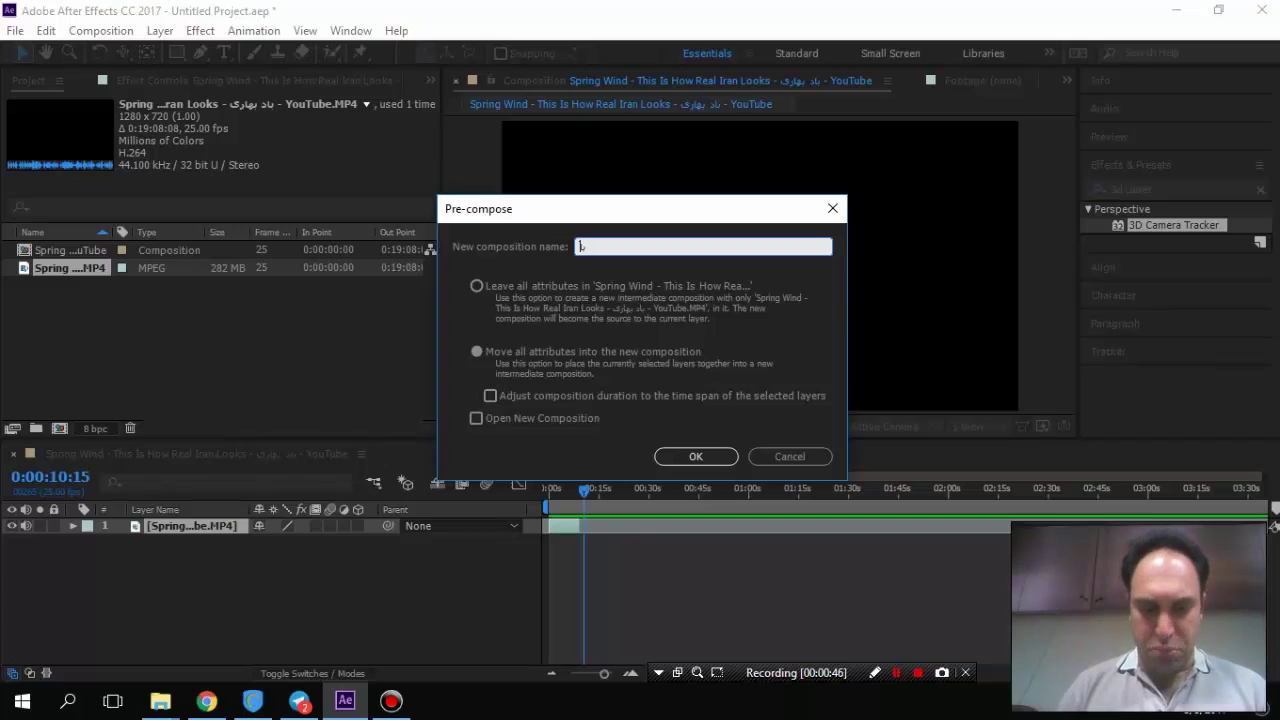
text(اد)
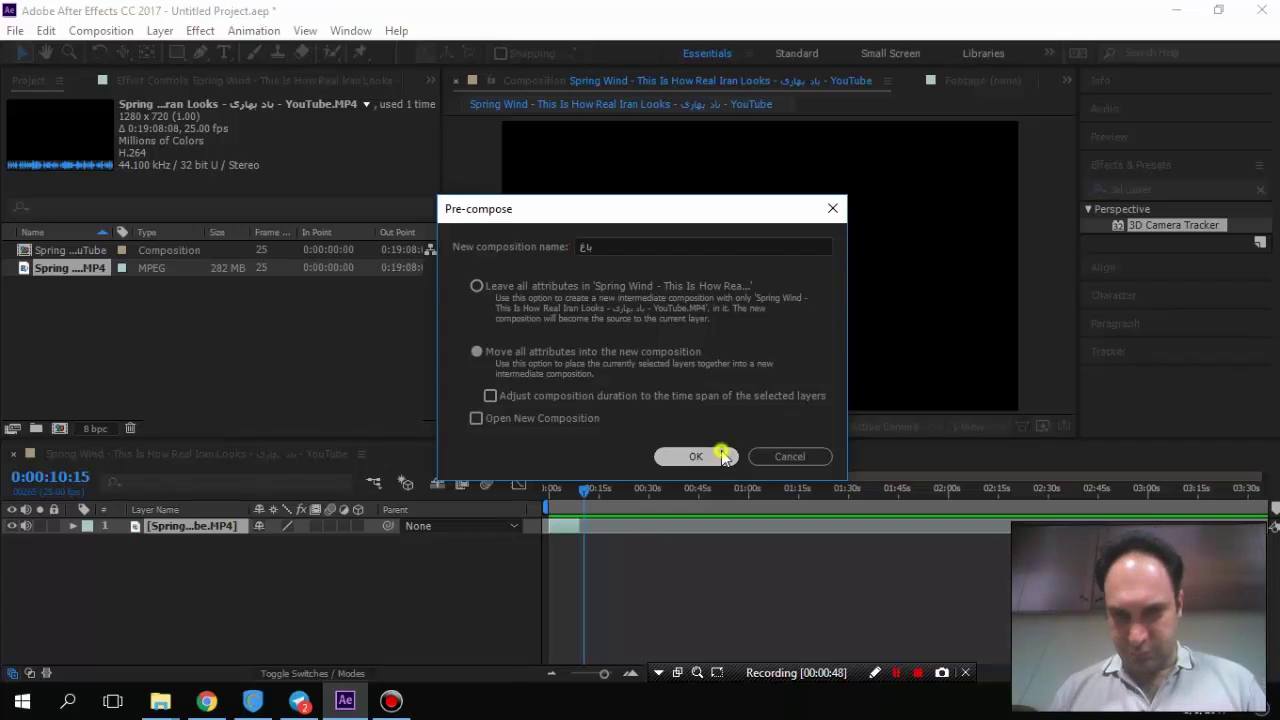
click(698, 456)
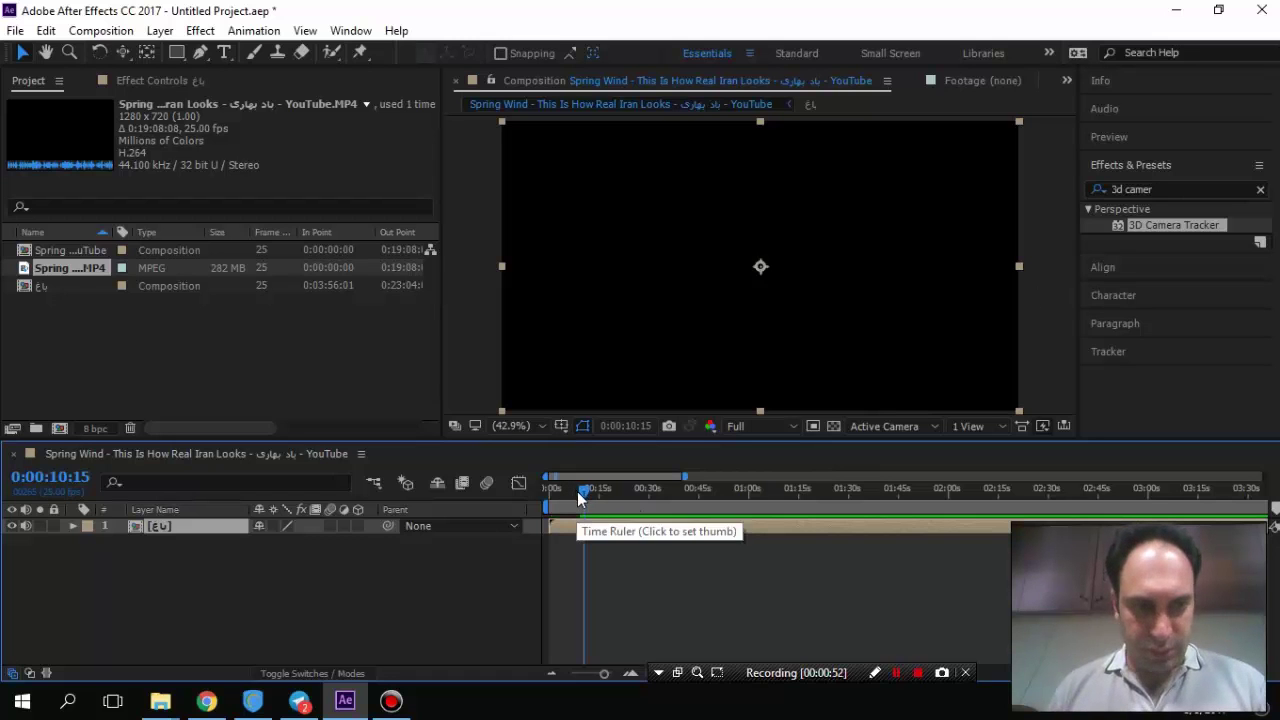
Trim the end of the باغ layer to the last visible frame of the garden shot, at 0:00:09:08.
mouse_move(577, 491)
mouse_down()
mouse_move(545, 496)
mouse_move(639, 486)
mouse_move(548, 498)
mouse_move(584, 494)
mouse_up()
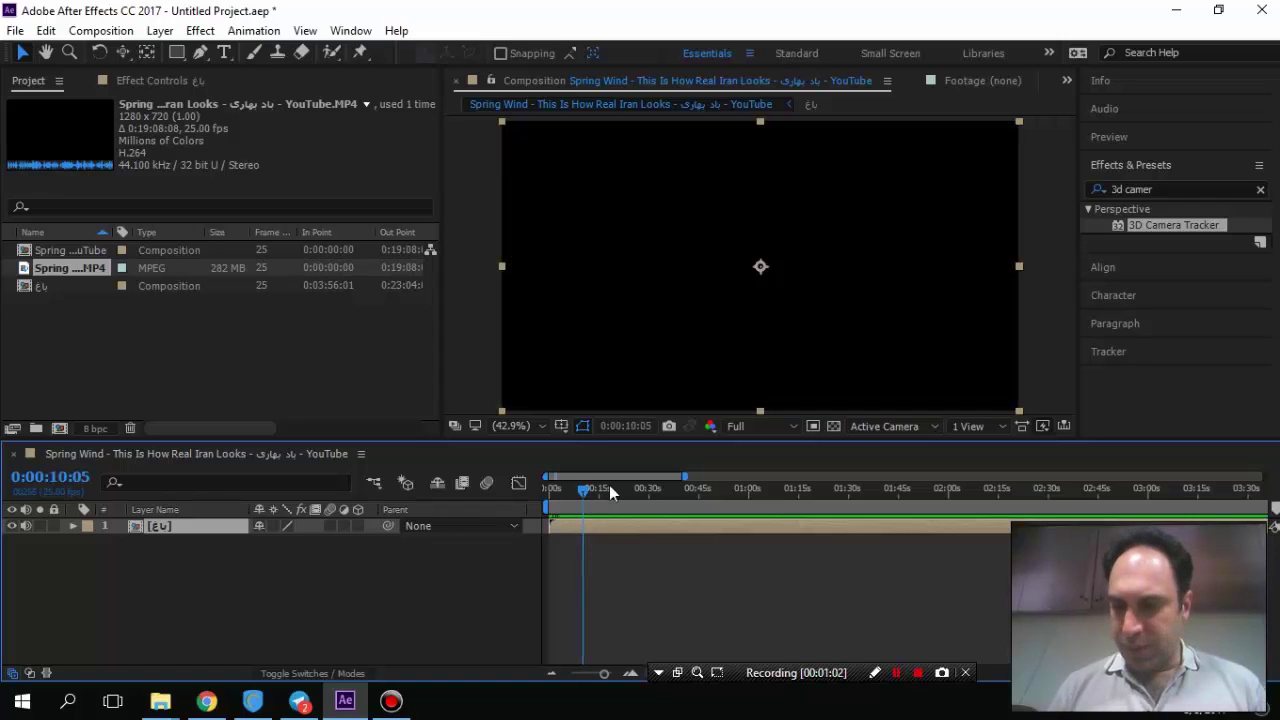
key(Page_Up)
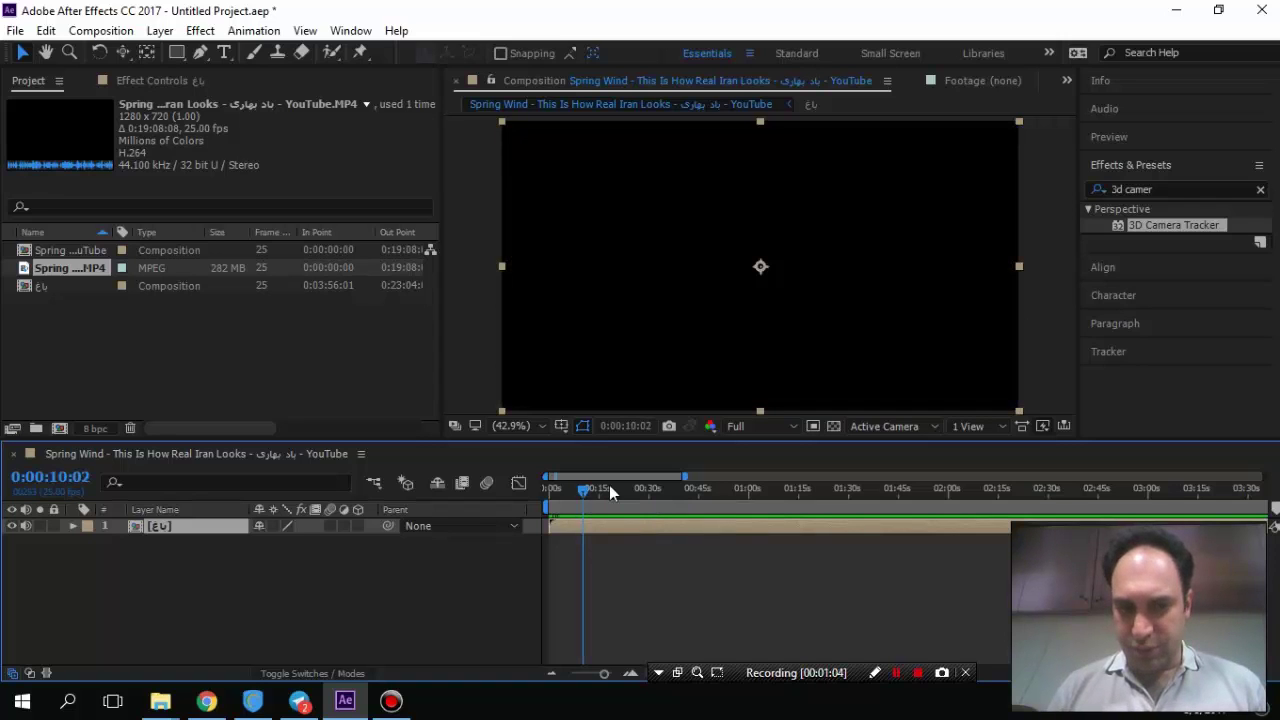
key(Page_Up)
key(Page_Up)
key(Page_Up)
key(Page_Up)
key(Page_Up)
key(Page_Up)
key(Page_Up)
key(Page_Up)
key(Page_Up)
key(Page_Up)
key(Page_Up)
key(Page_Up)
key(Page_Up)
key(Page_Up)
key(Page_Up)
key(Page_Up)
key(Page_Up)
key(Page_Up)
key(Page_Up)
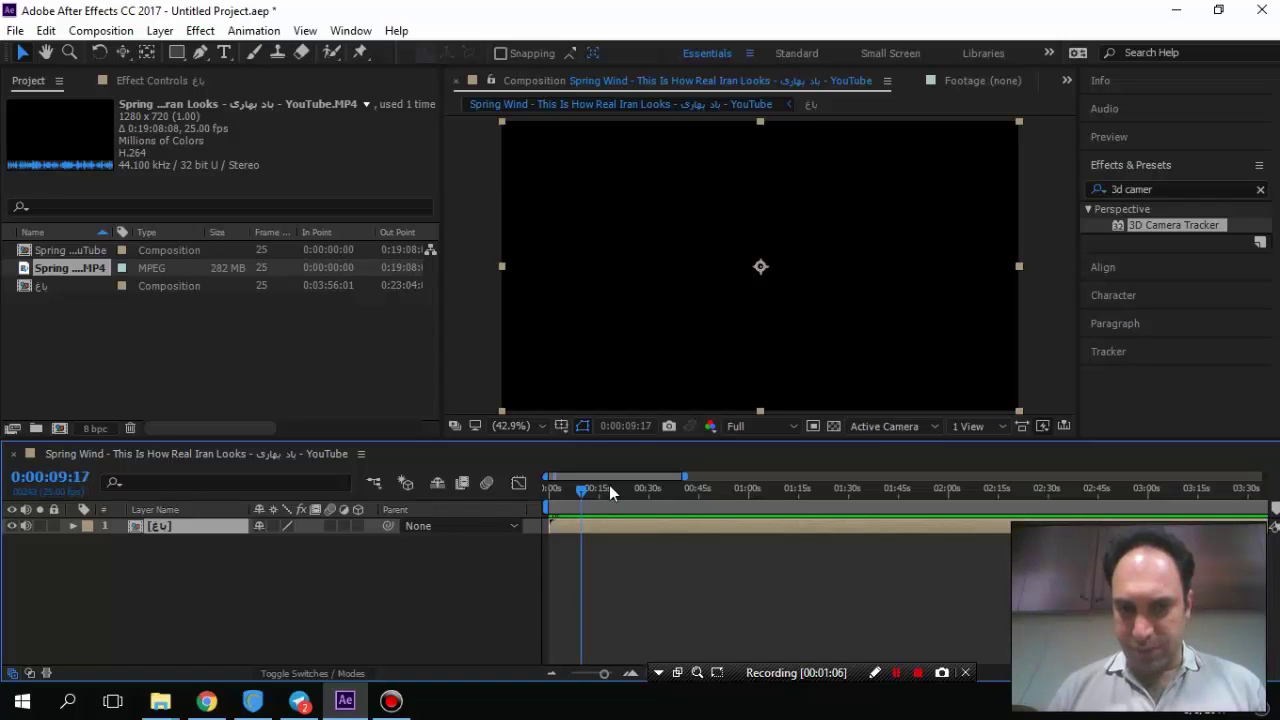
key(Page_Up)
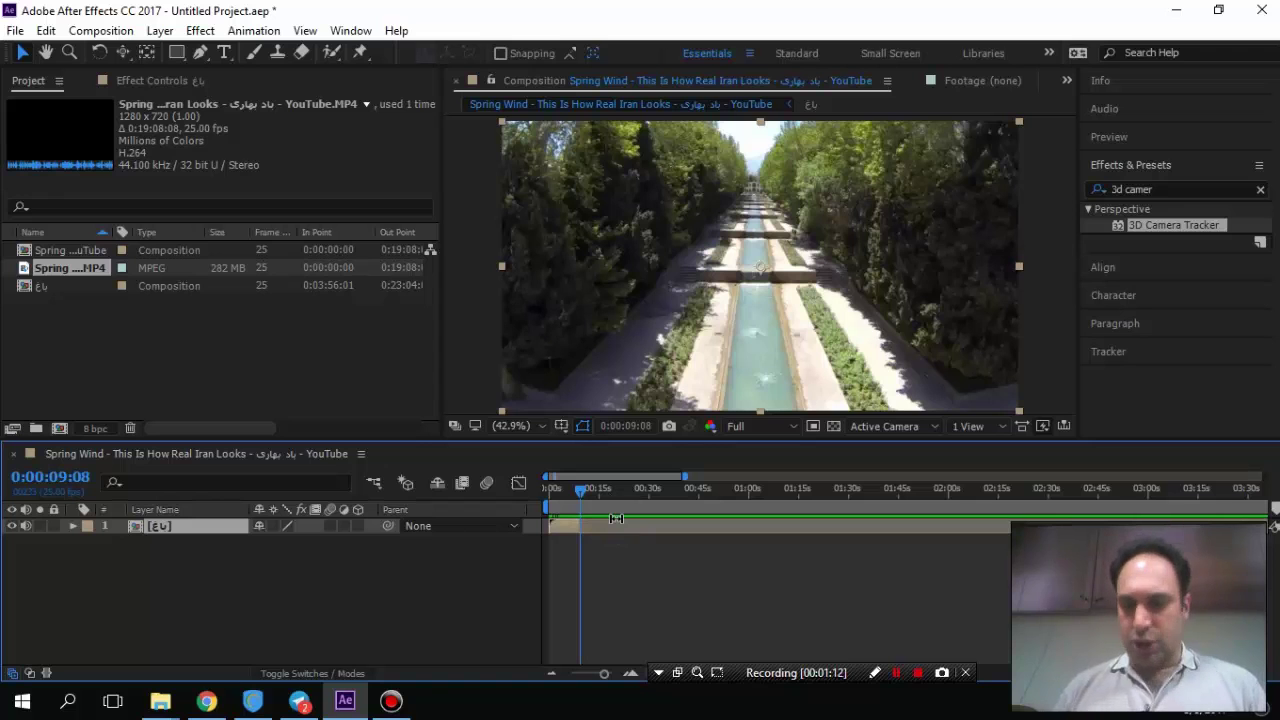
Apply the 3D Camera Tracker effect to the باغ layer and set its Solve Method to Typical.
drag(581, 496, 564, 494)
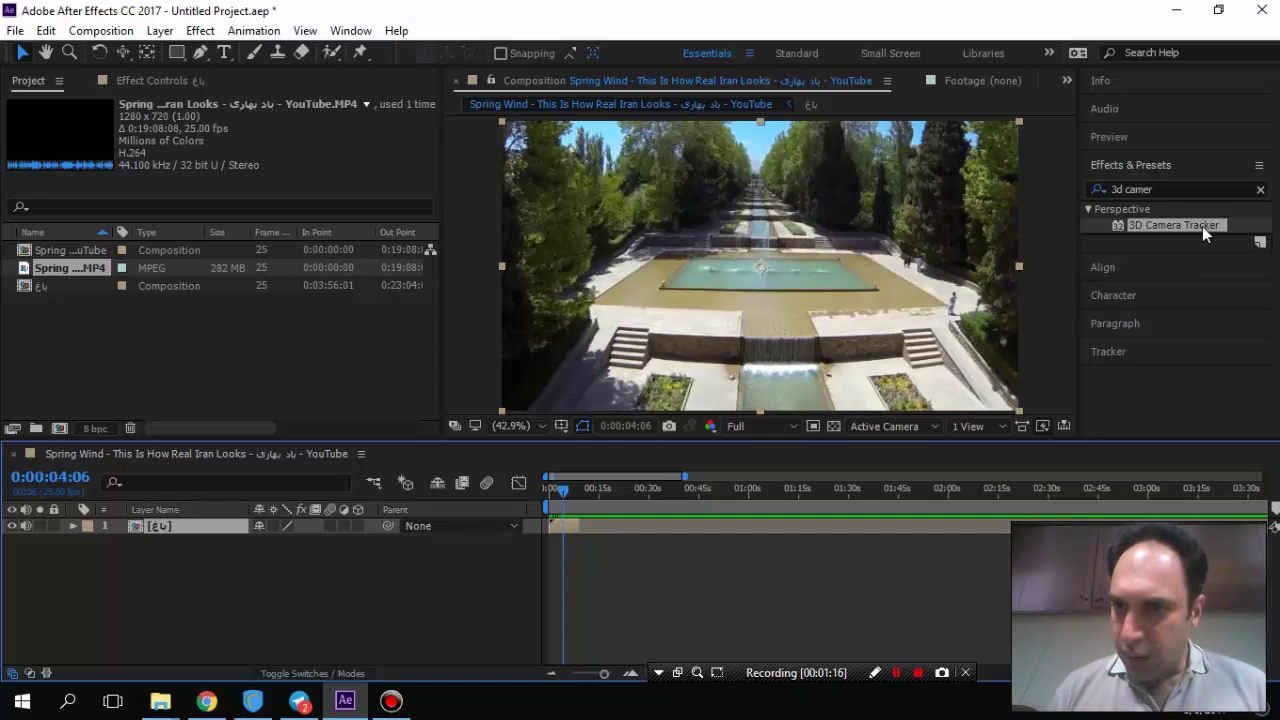
drag(1202, 226, 563, 522)
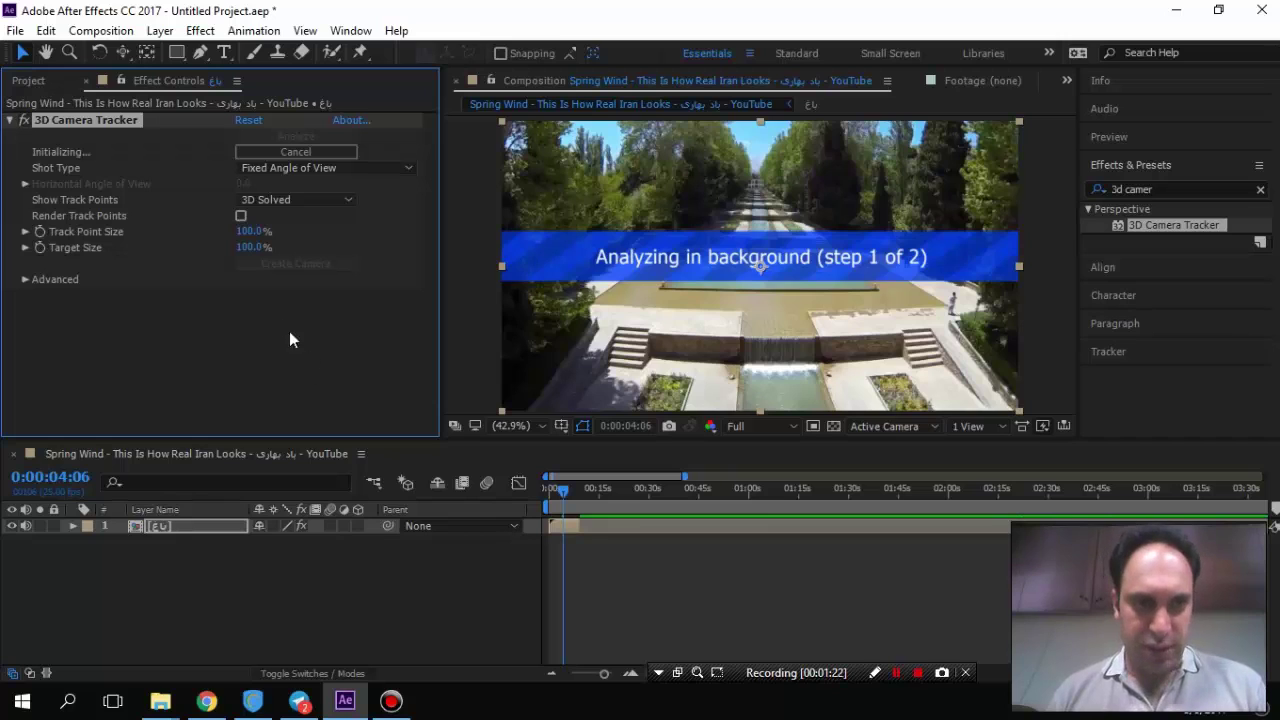
click(24, 280)
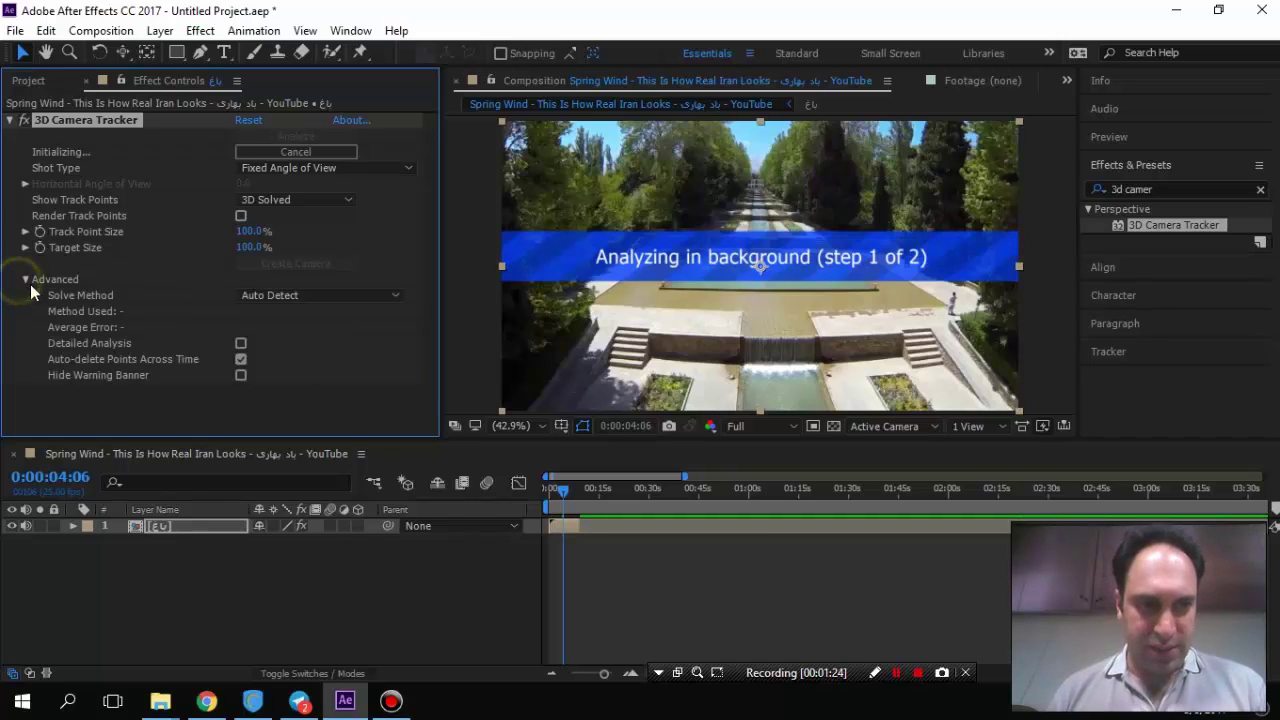
click(286, 296)
click(298, 344)
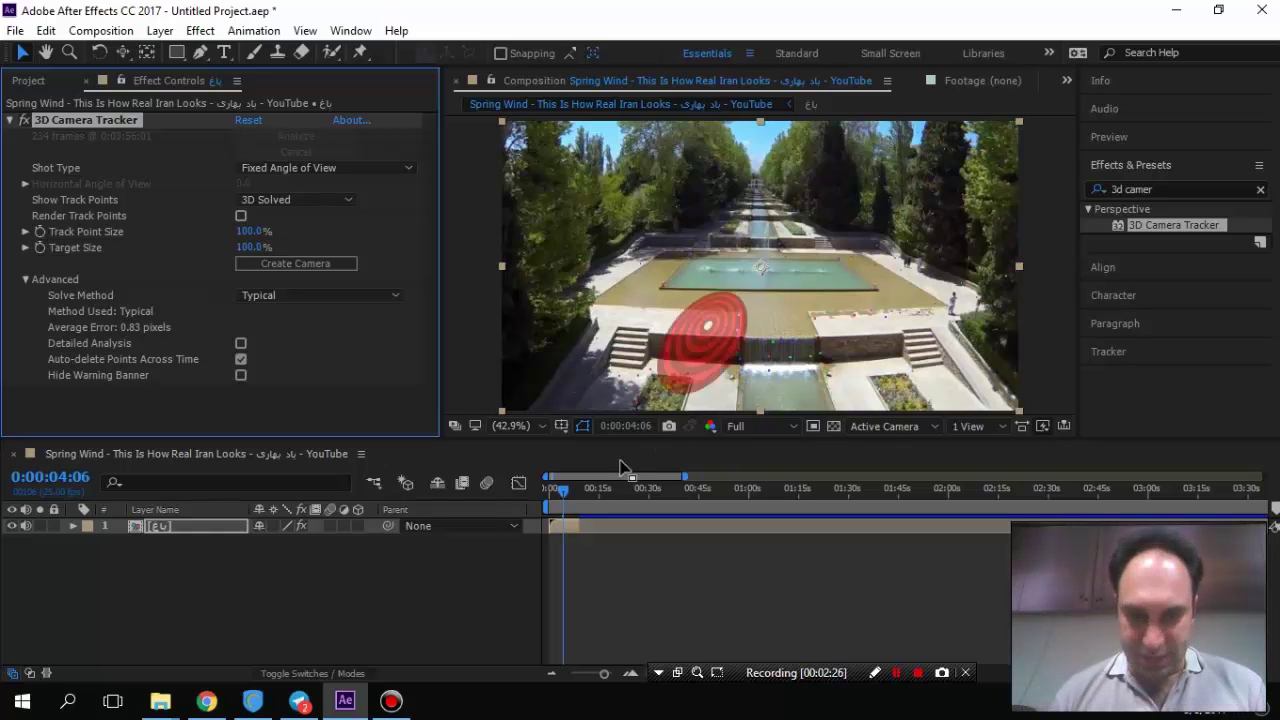
Scrub through the tracked shot to check the track points, collapse the tracker's settings and move the current time to 0:00:01:03.
click(558, 488)
drag(555, 490, 566, 490)
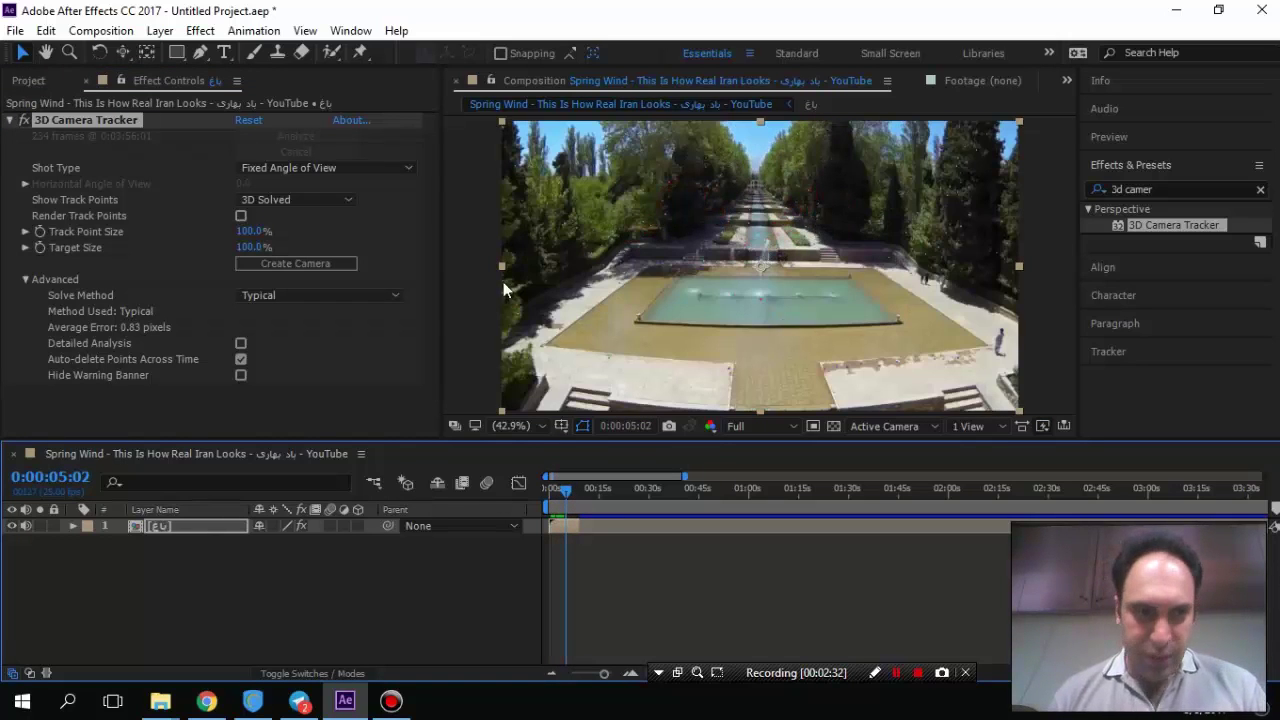
click(10, 120)
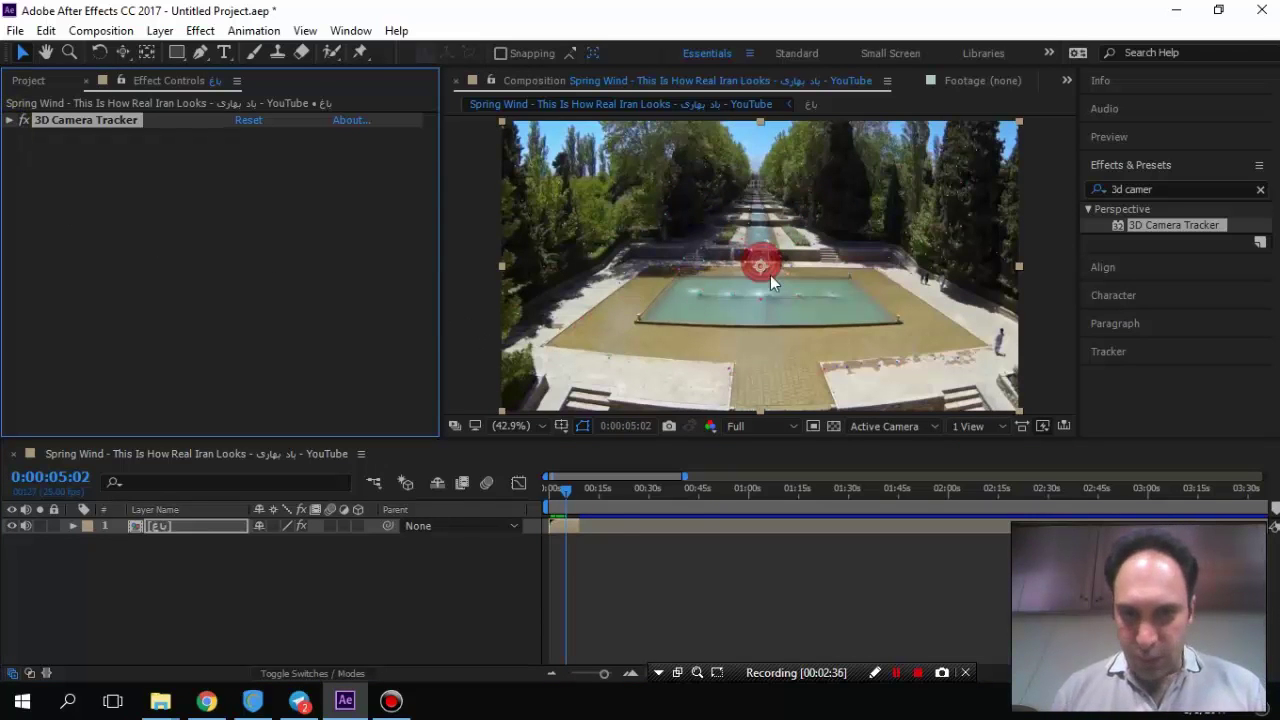
drag(566, 494, 552, 494)
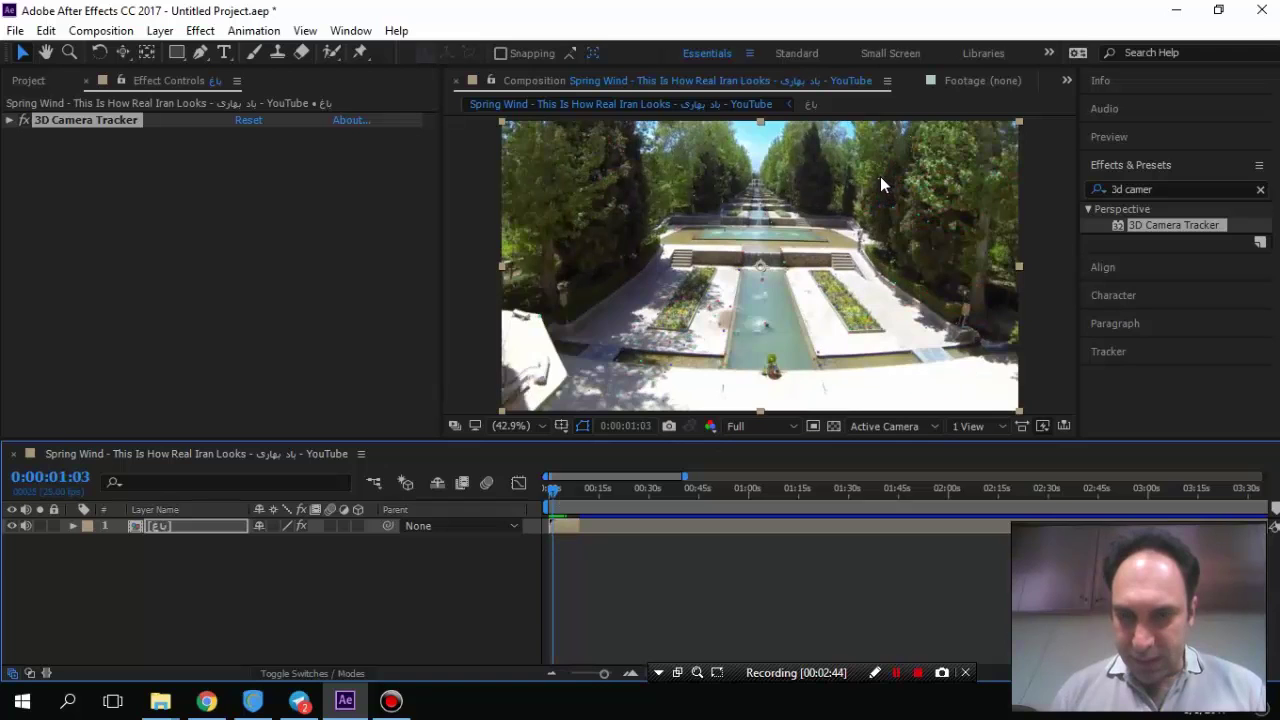
Examine the track points around the waterfall and trees at 200% magnification, and fit the whole frame in view again.
click(508, 427)
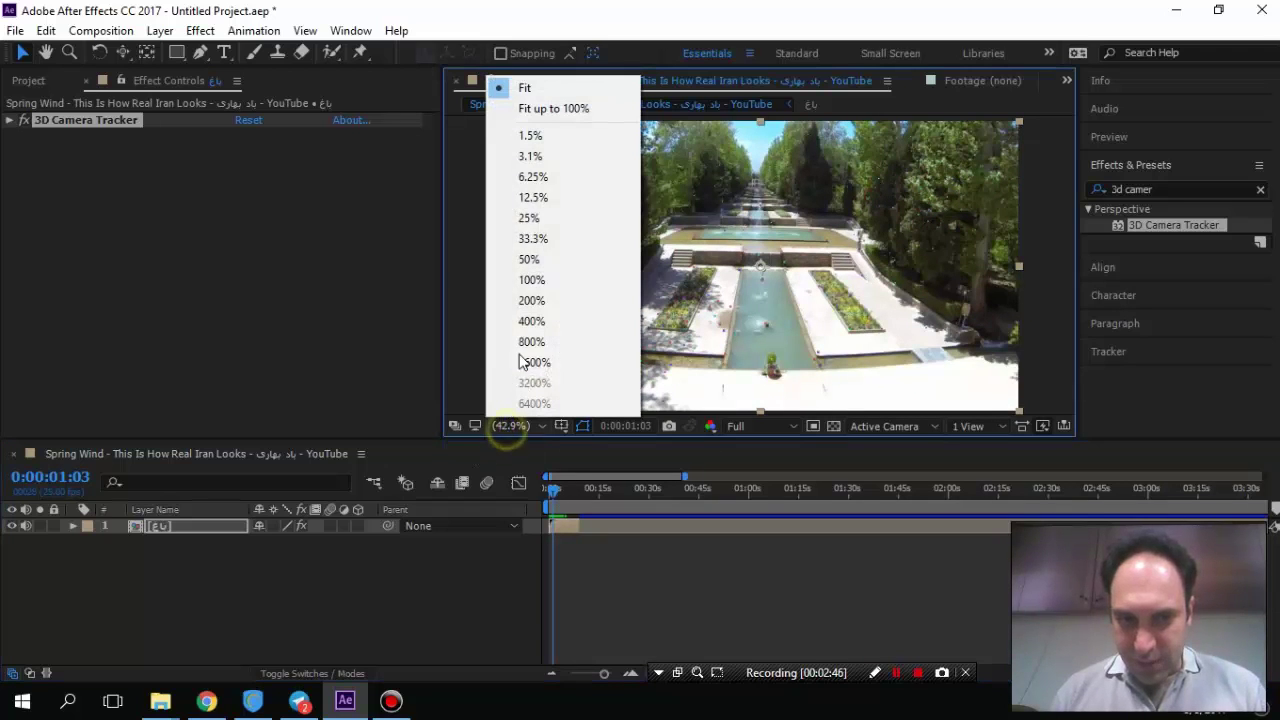
click(559, 300)
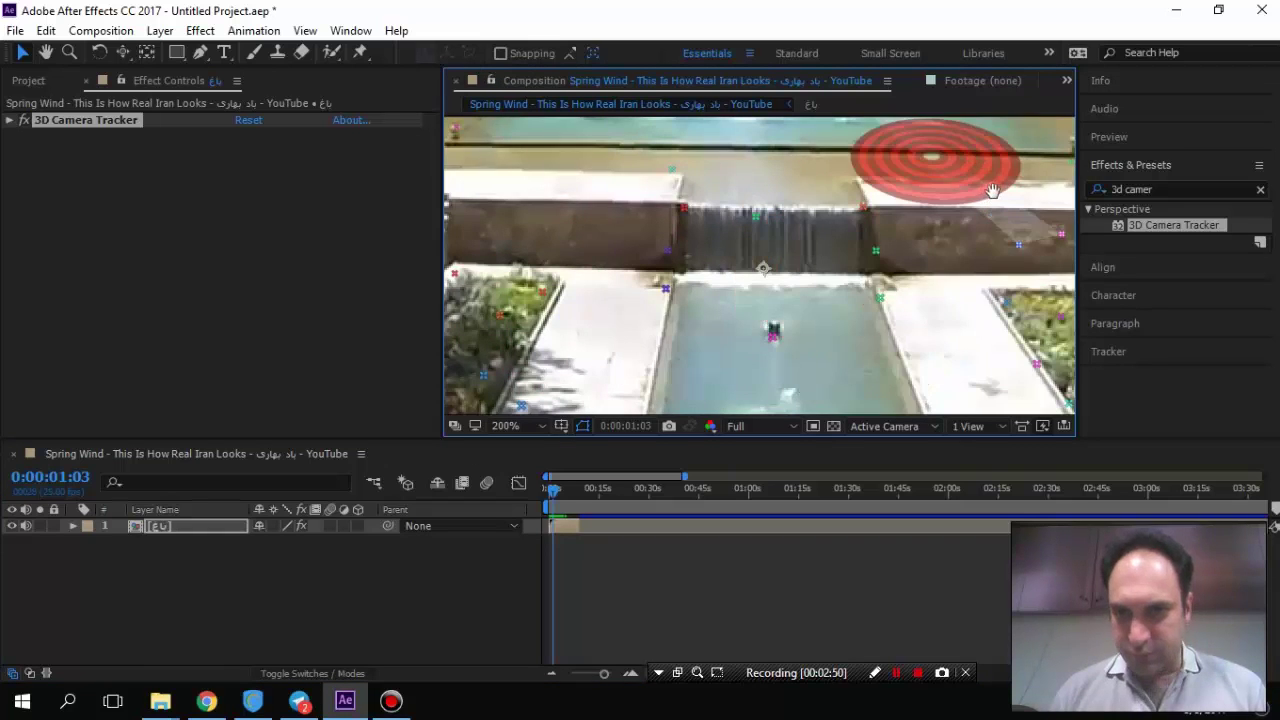
key(h)
drag(879, 272, 888, 217)
key(v)
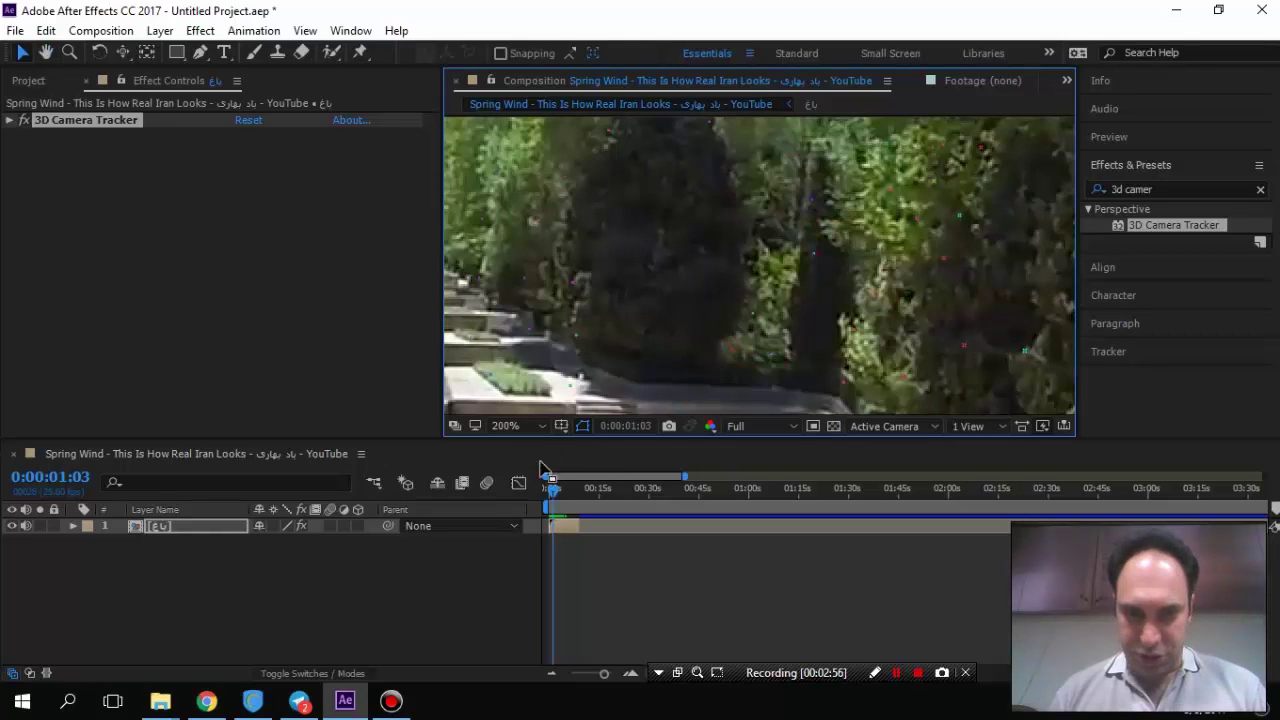
click(512, 430)
click(540, 90)
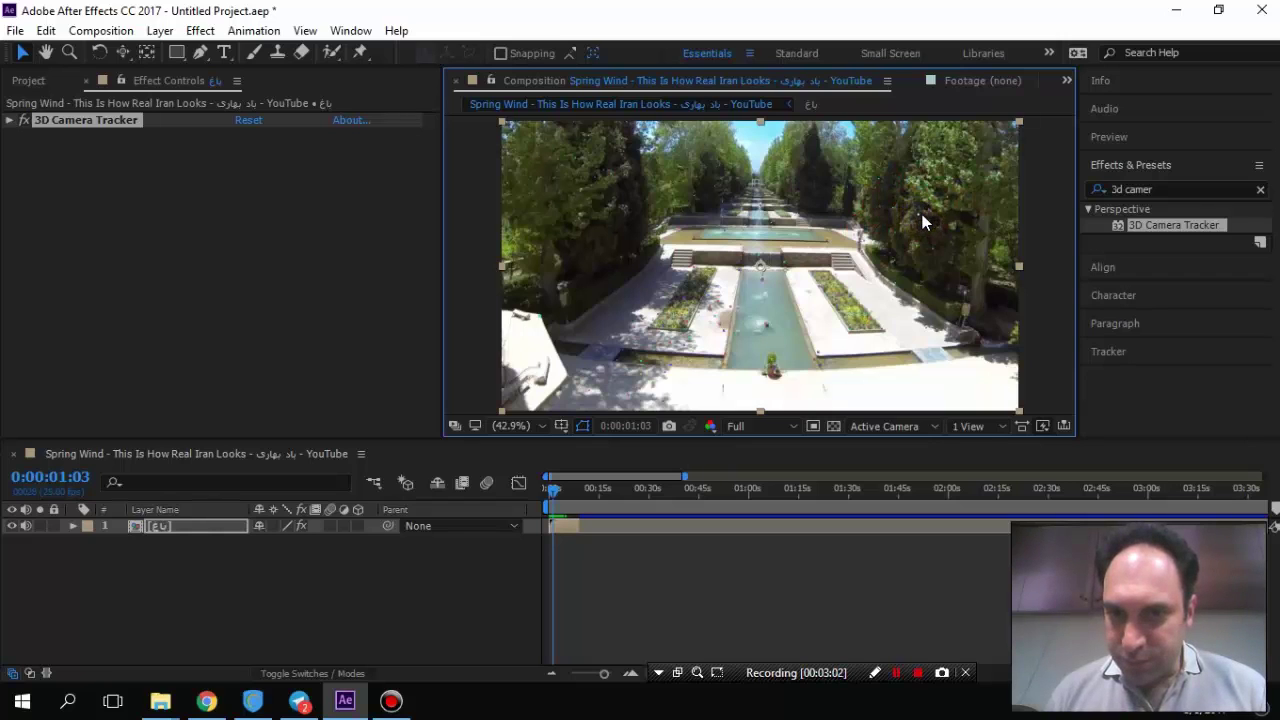
Create a null and camera from a track point in the trees to the right of the pool.
key(comma)
key(comma)
key(comma)
key(comma)
key(comma)
key(comma)
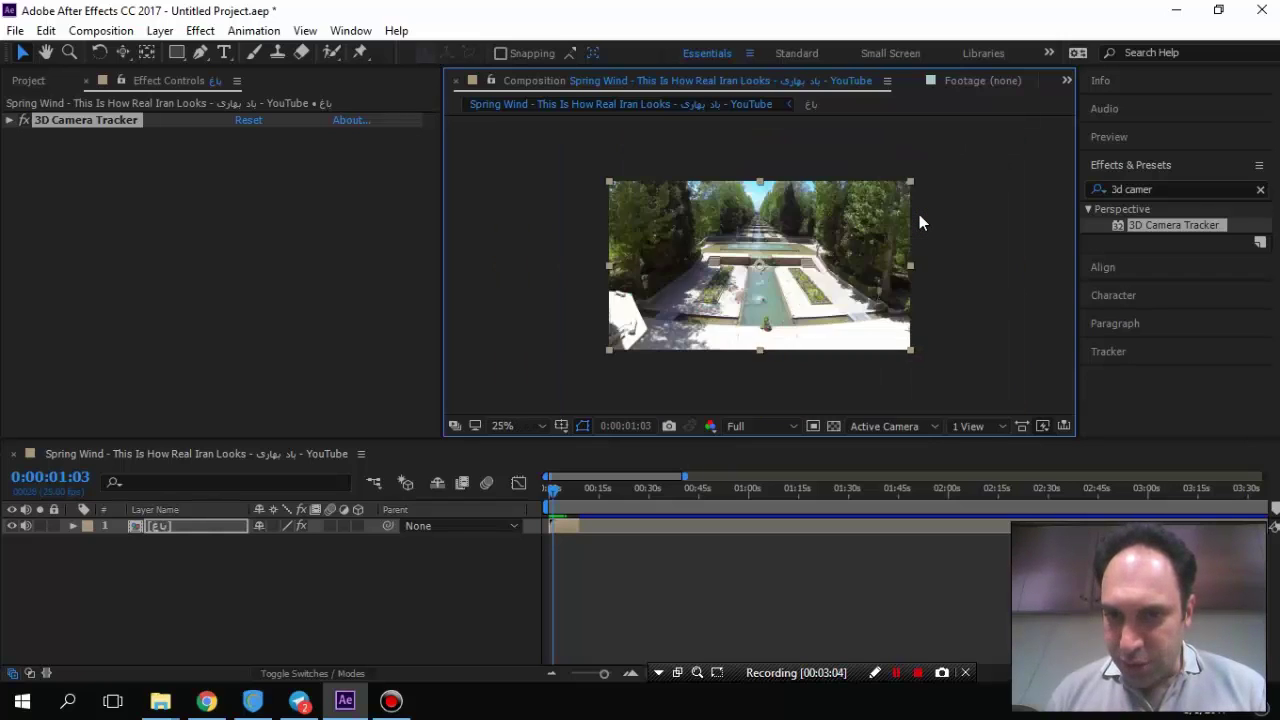
key(period)
key(period)
key(period)
key(period)
key(period)
key(period)
key(period)
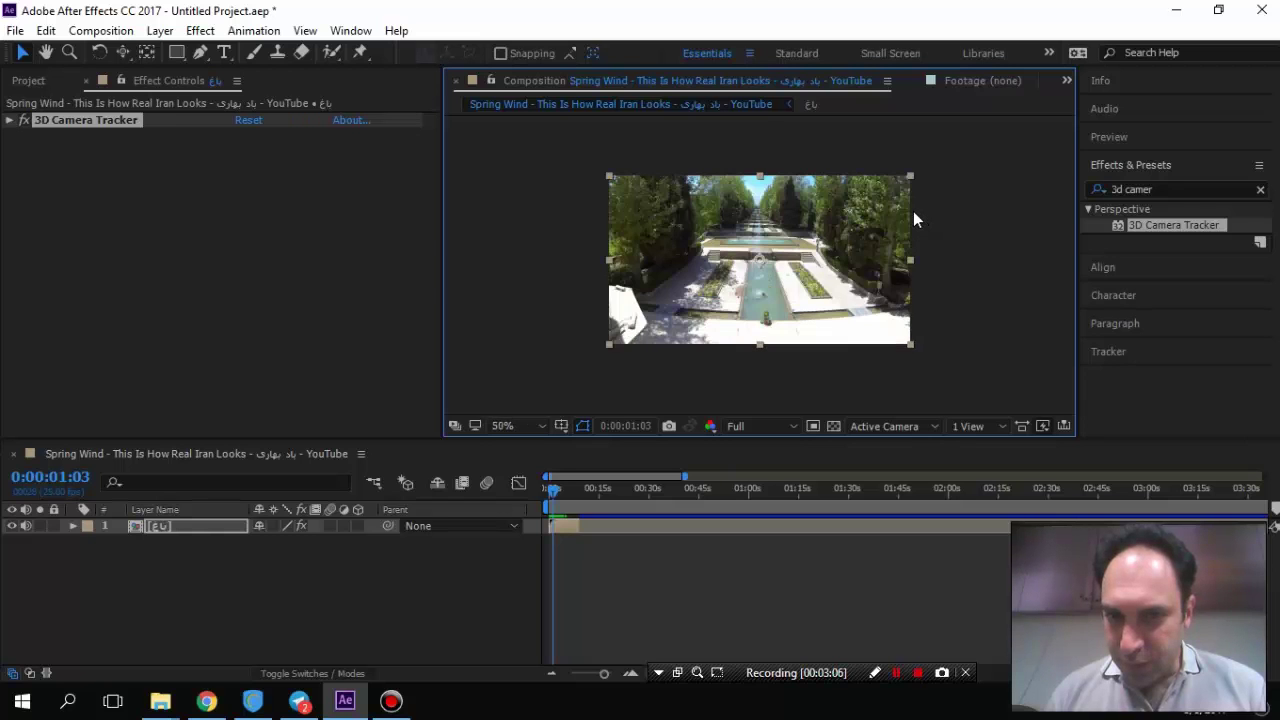
scroll(913, 211, down, 3)
scroll(971, 200, up, 2)
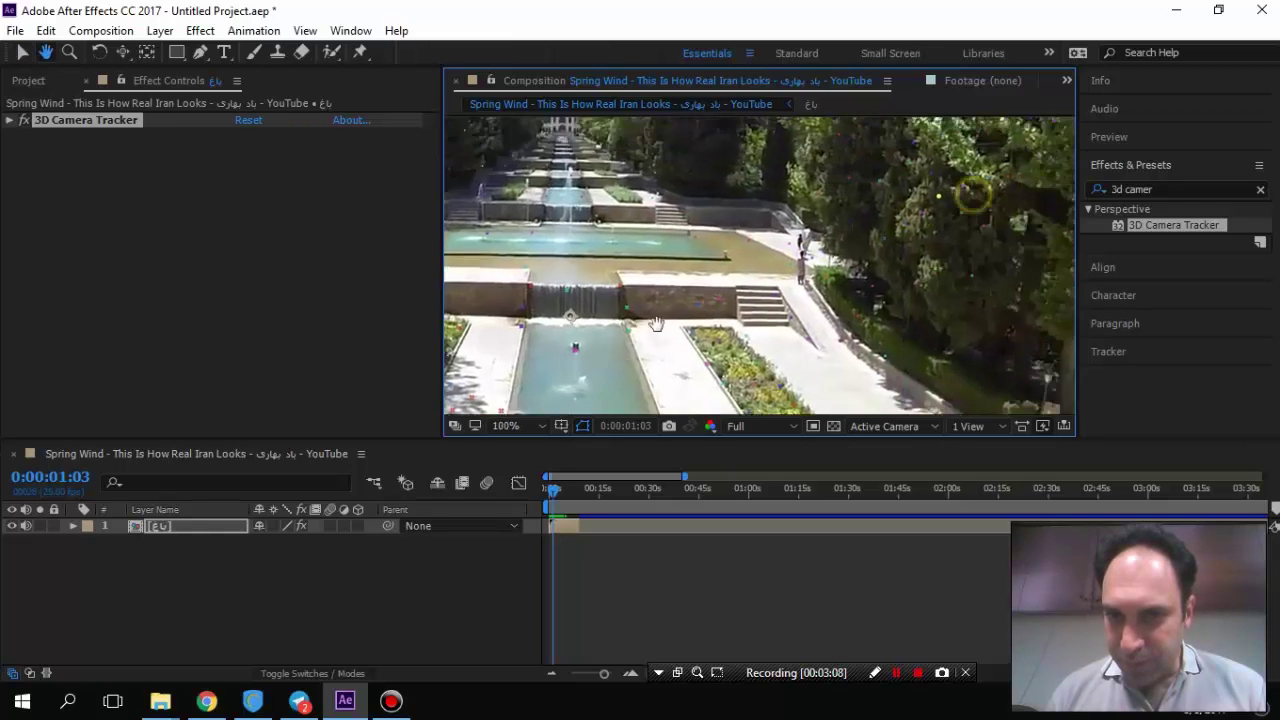
drag(1038, 260, 837, 250)
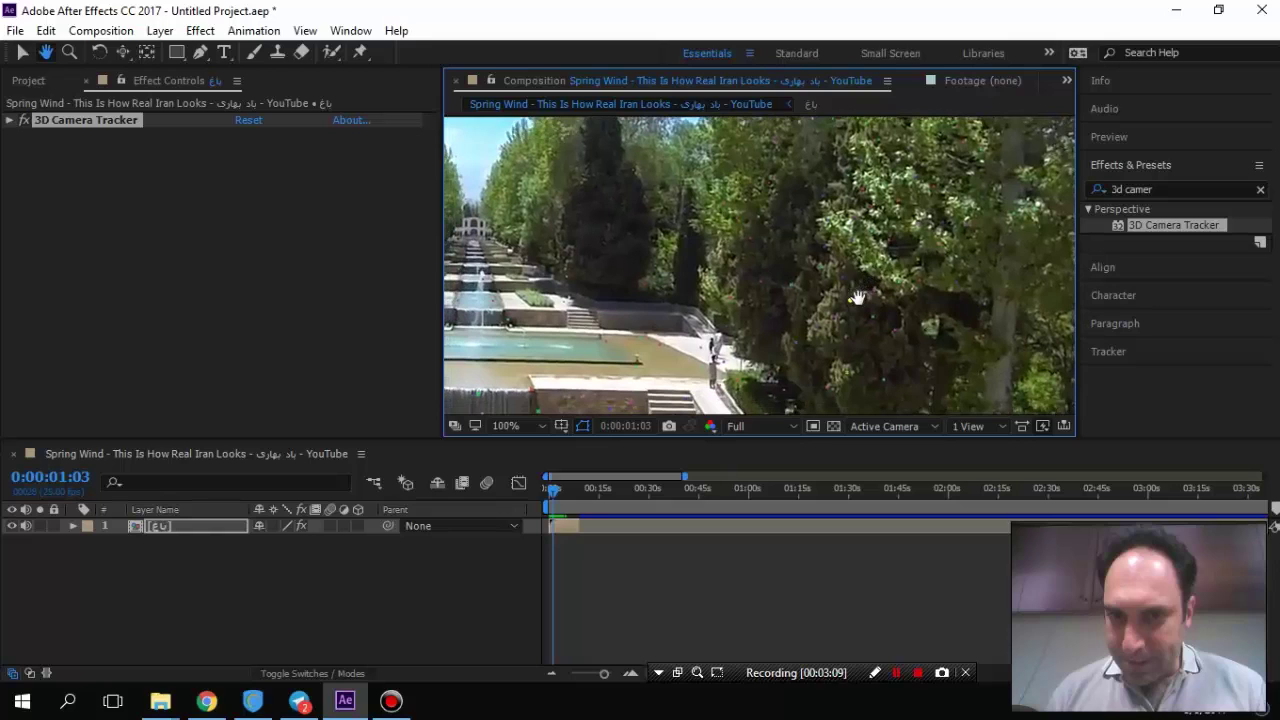
click(824, 247)
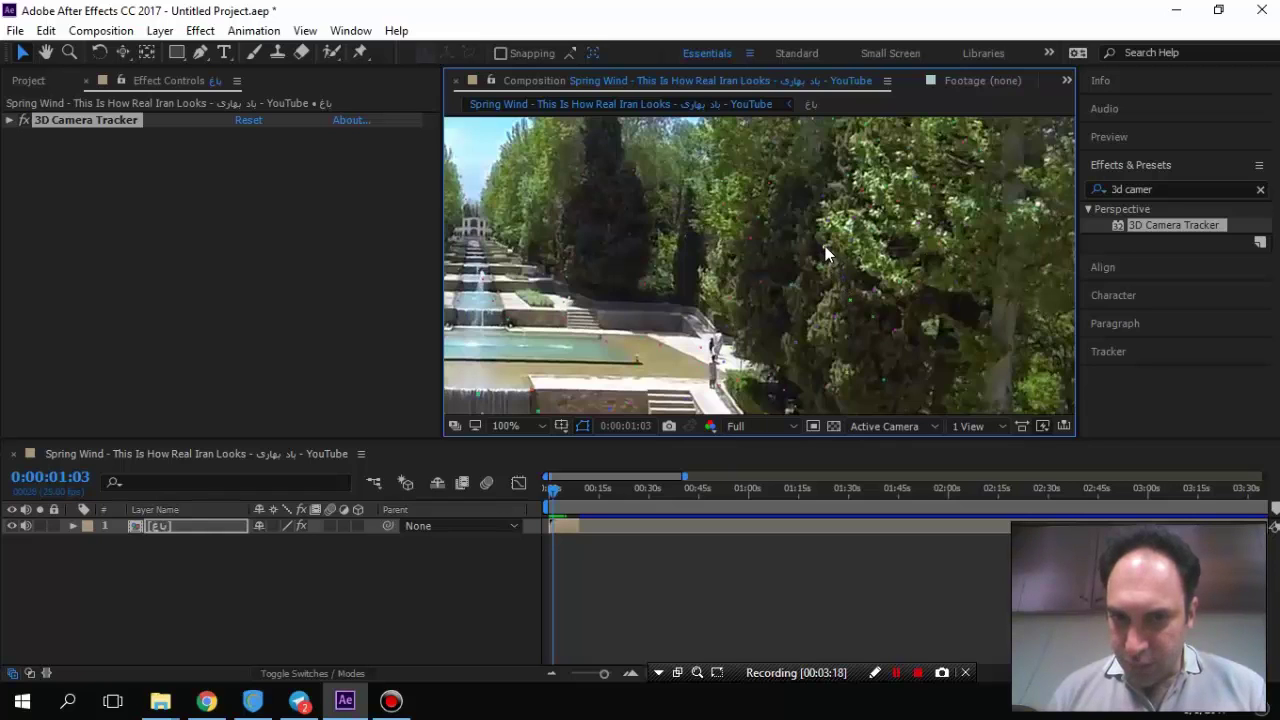
right_click(825, 250)
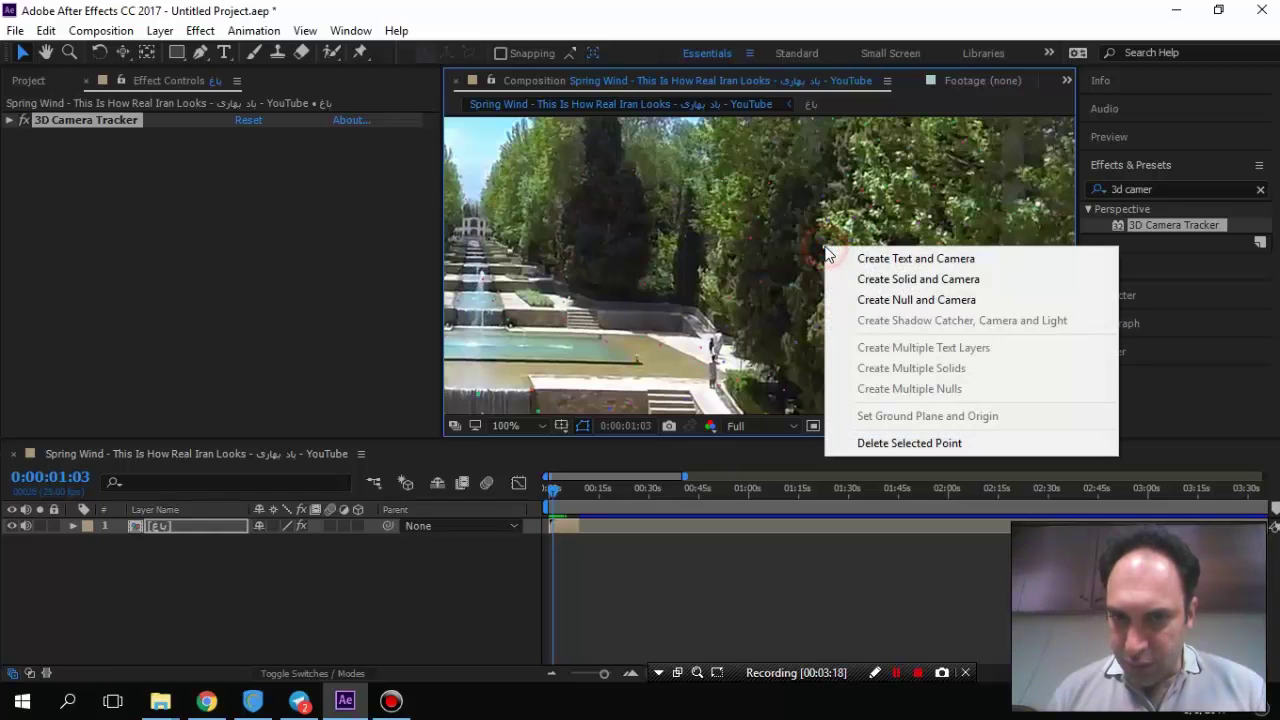
click(893, 300)
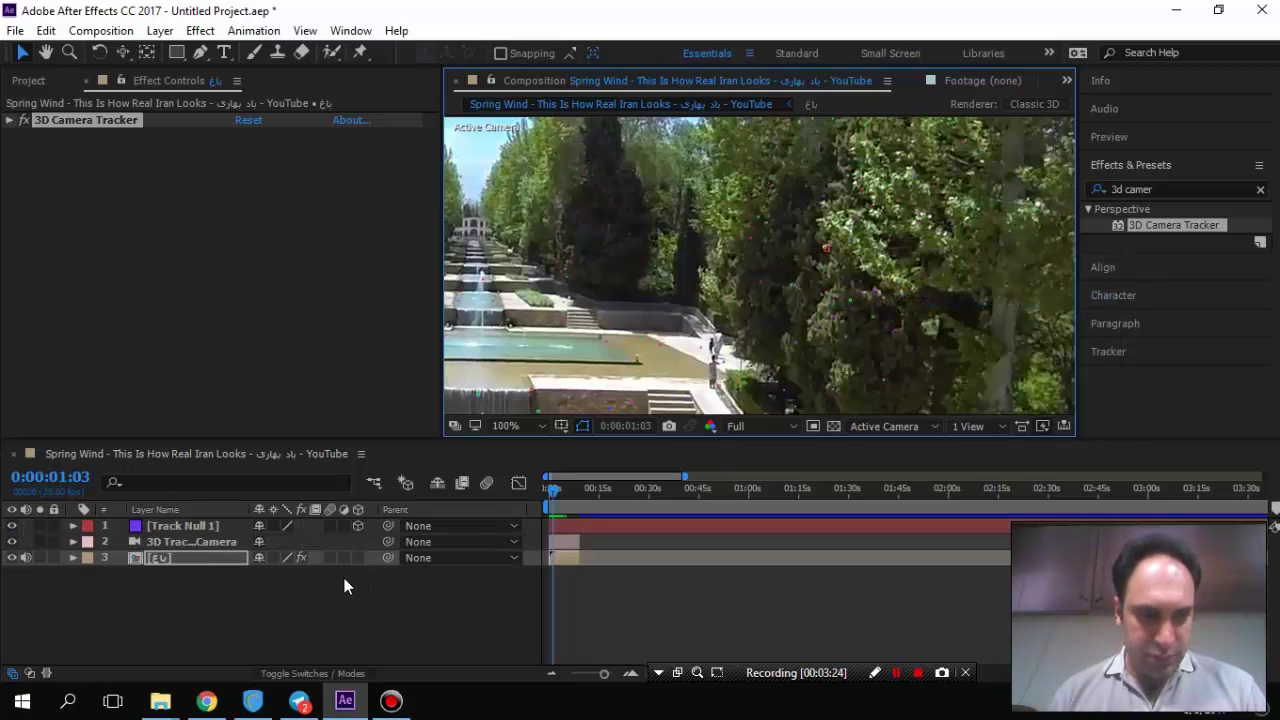
Create a null from a track point in the dark trees on the left side of the garden.
right_click(825, 248)
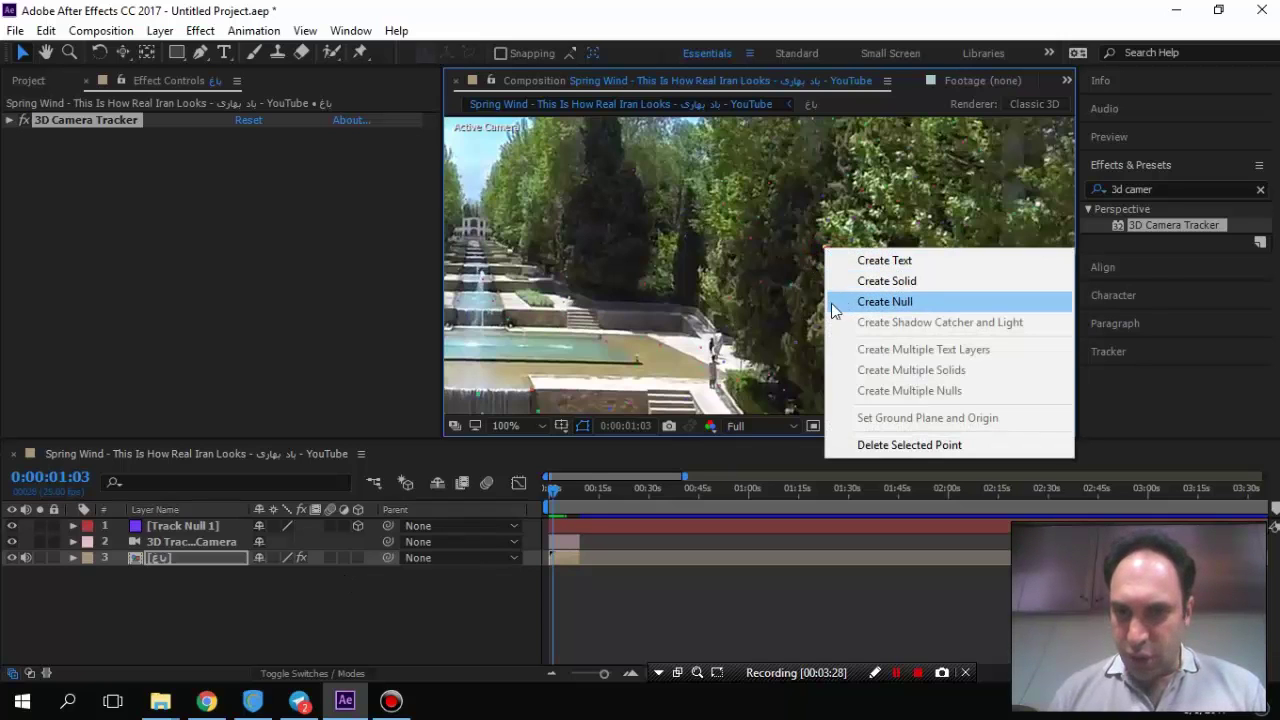
click(588, 375)
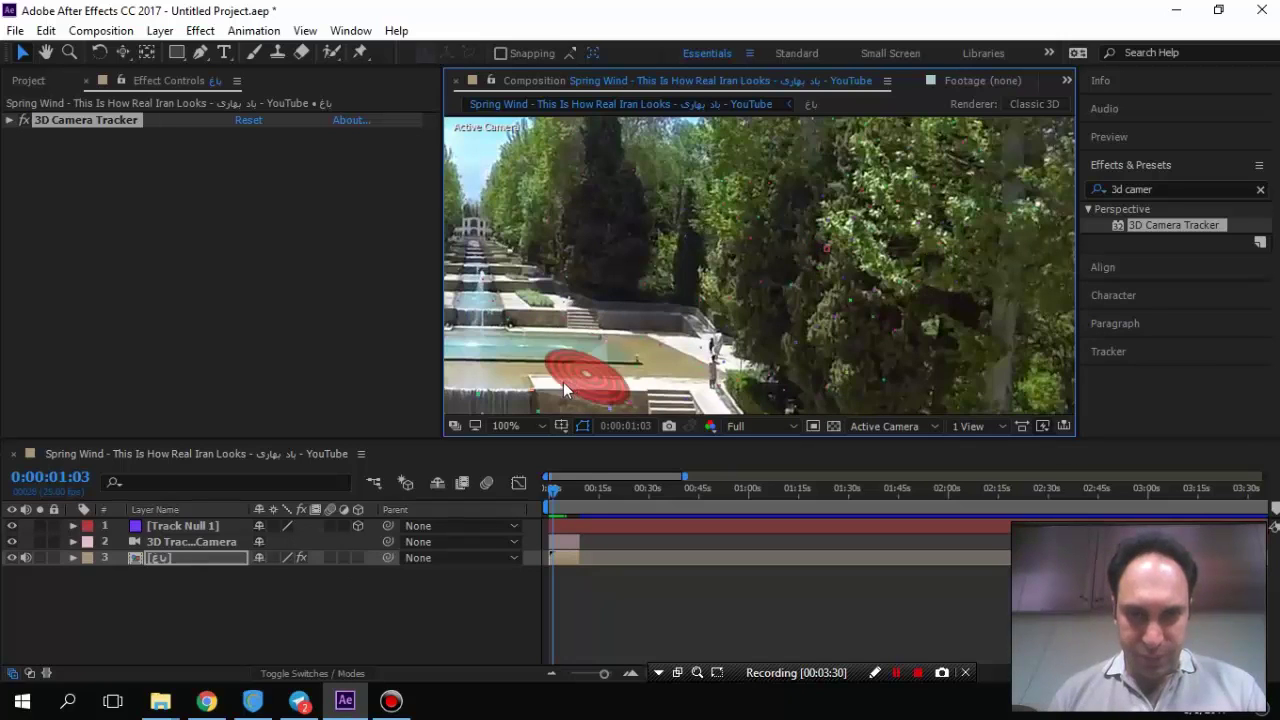
key(h)
drag(610, 330, 720, 285)
key(v)
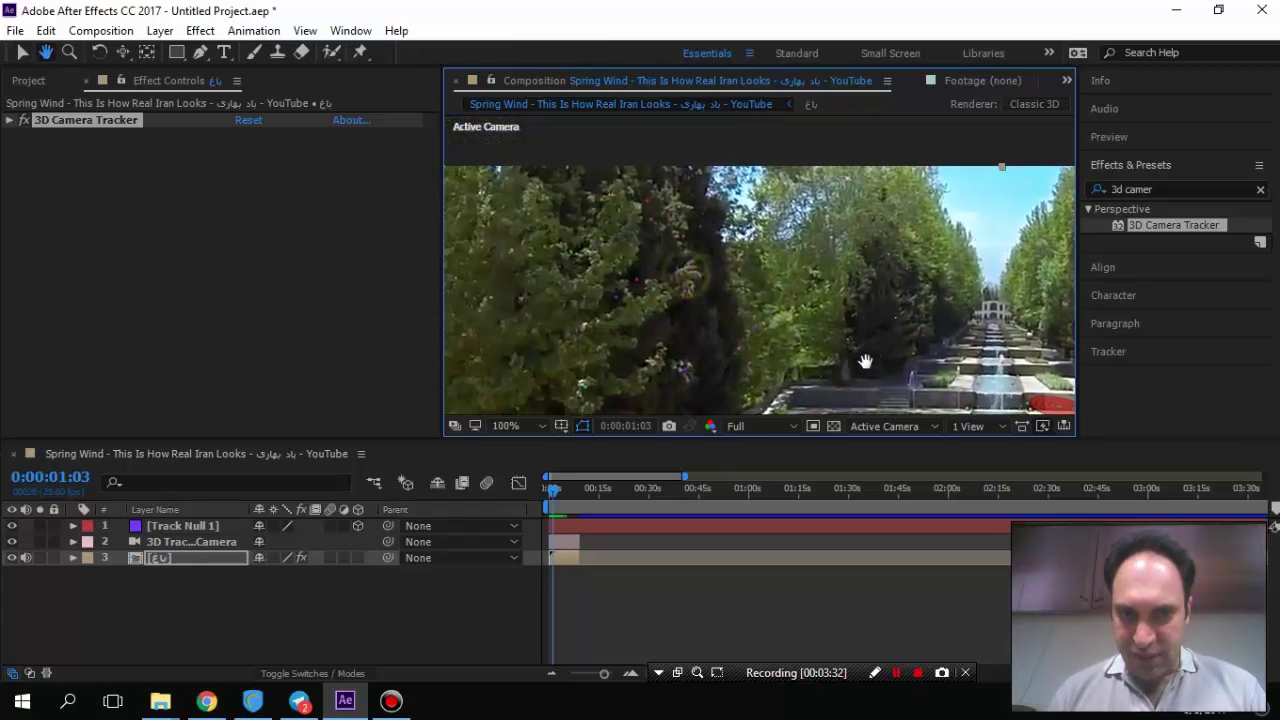
right_click(653, 217)
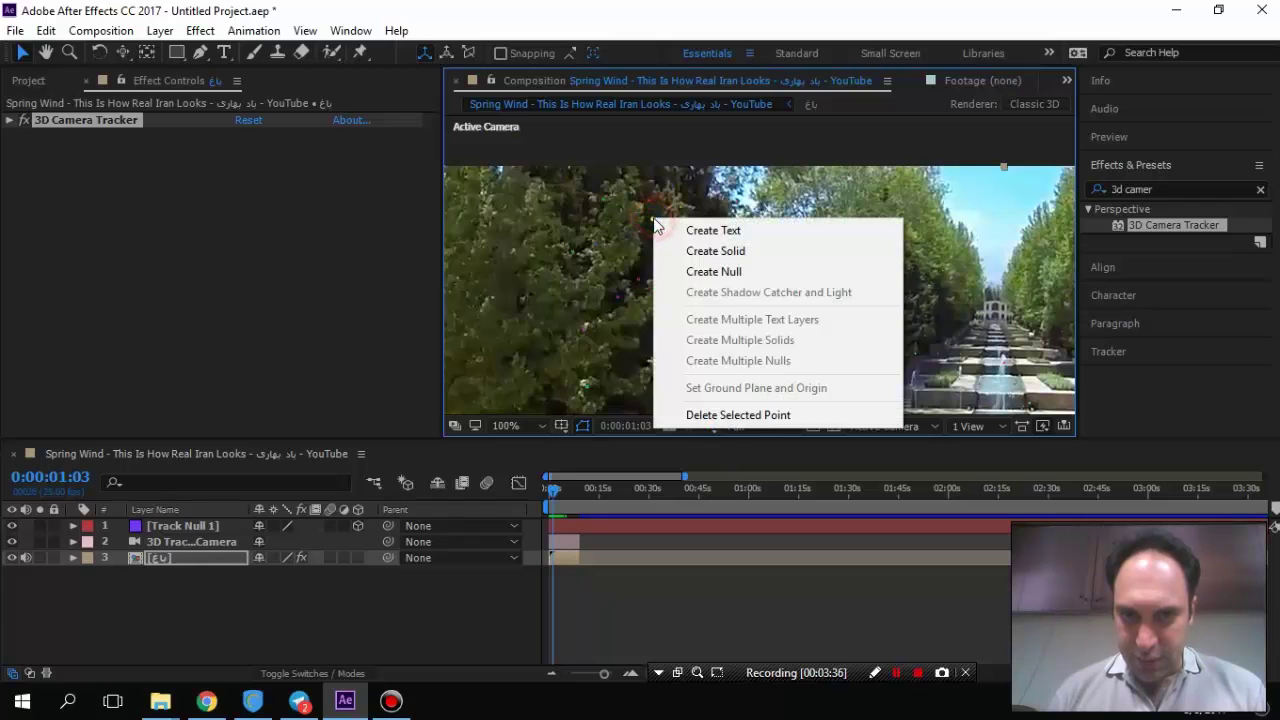
click(697, 276)
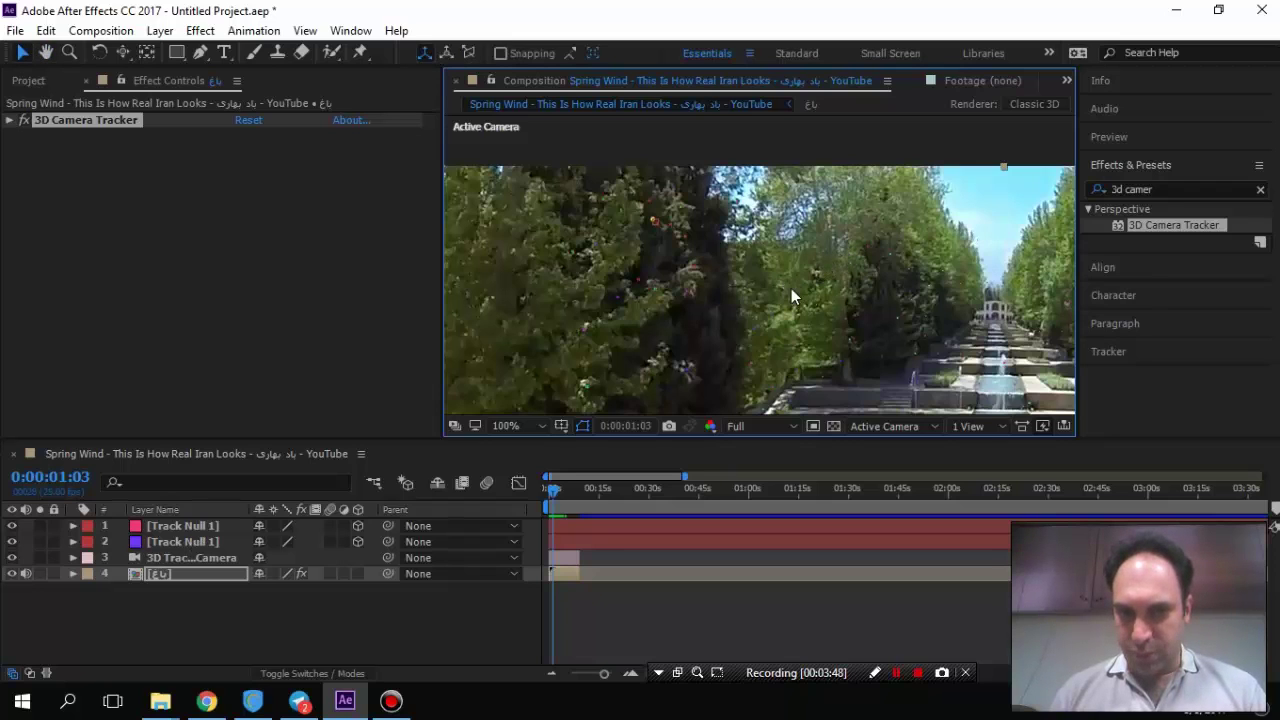
Create another null from the track point at the upper-left corner of the left flower bed.
scroll(791, 288, down, 4)
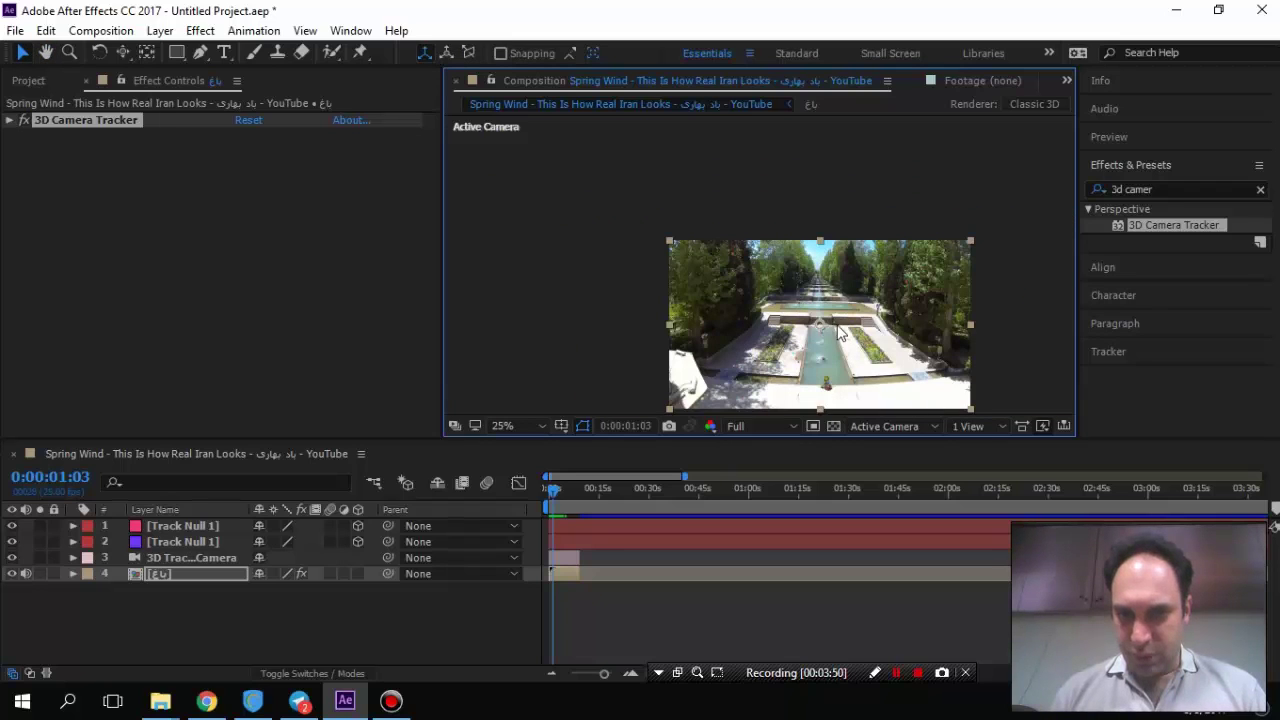
drag(838, 333, 776, 284)
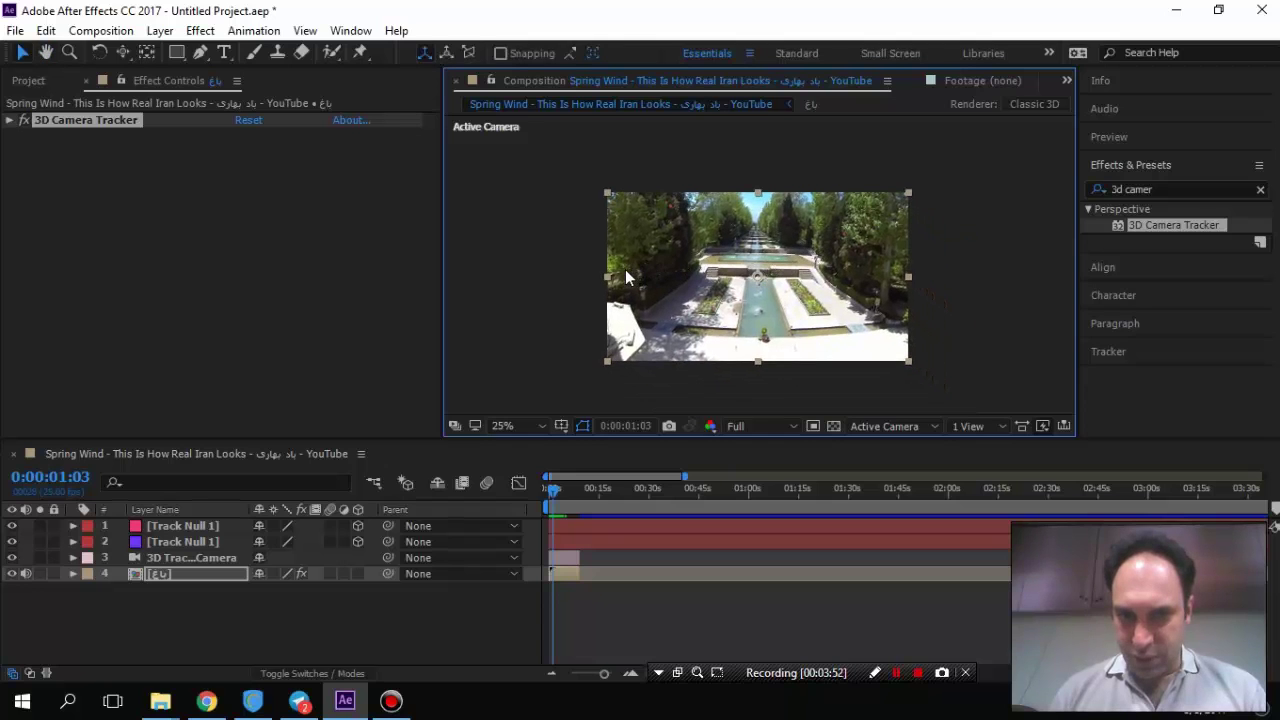
scroll(636, 270, up, 6)
scroll(636, 273, down, 2)
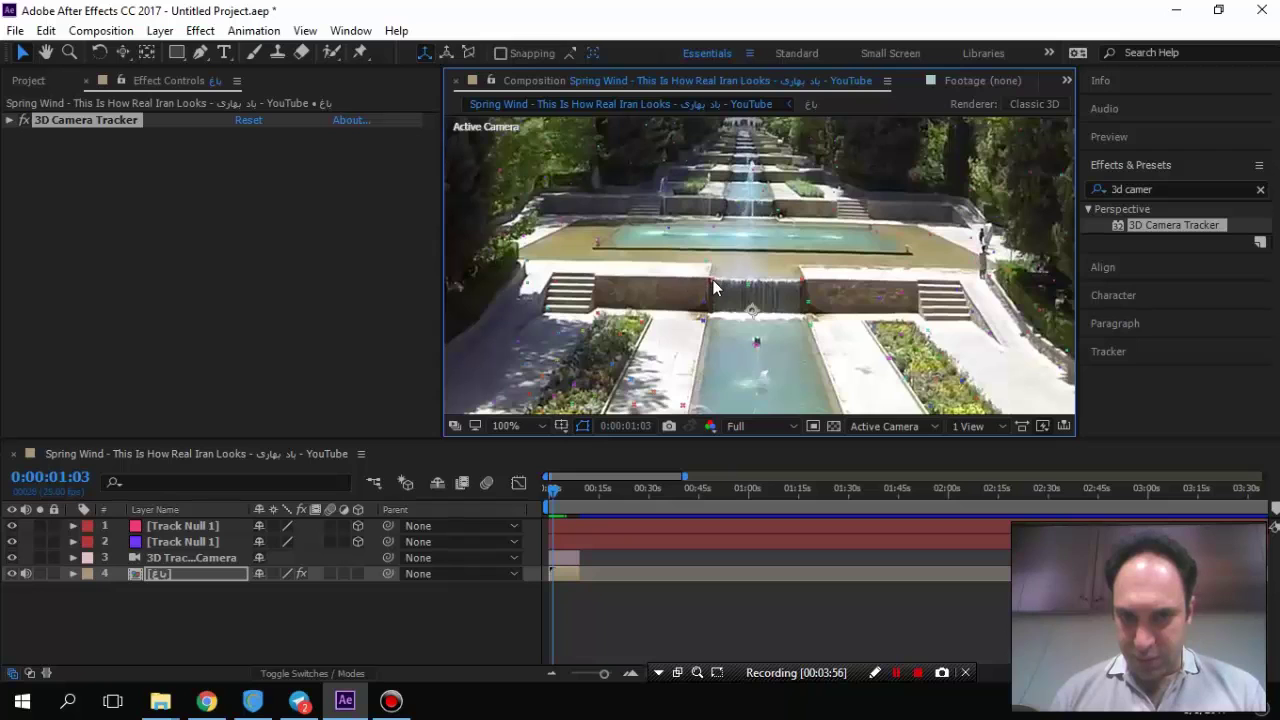
right_click(584, 333)
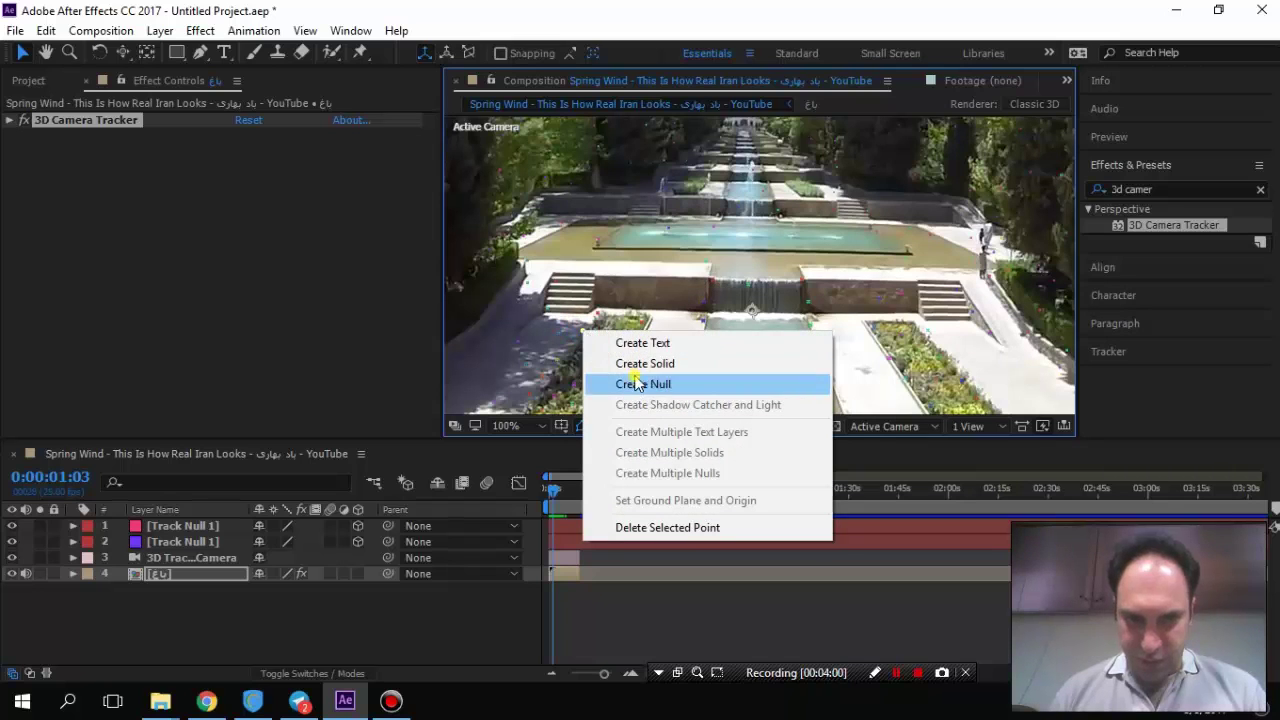
click(636, 386)
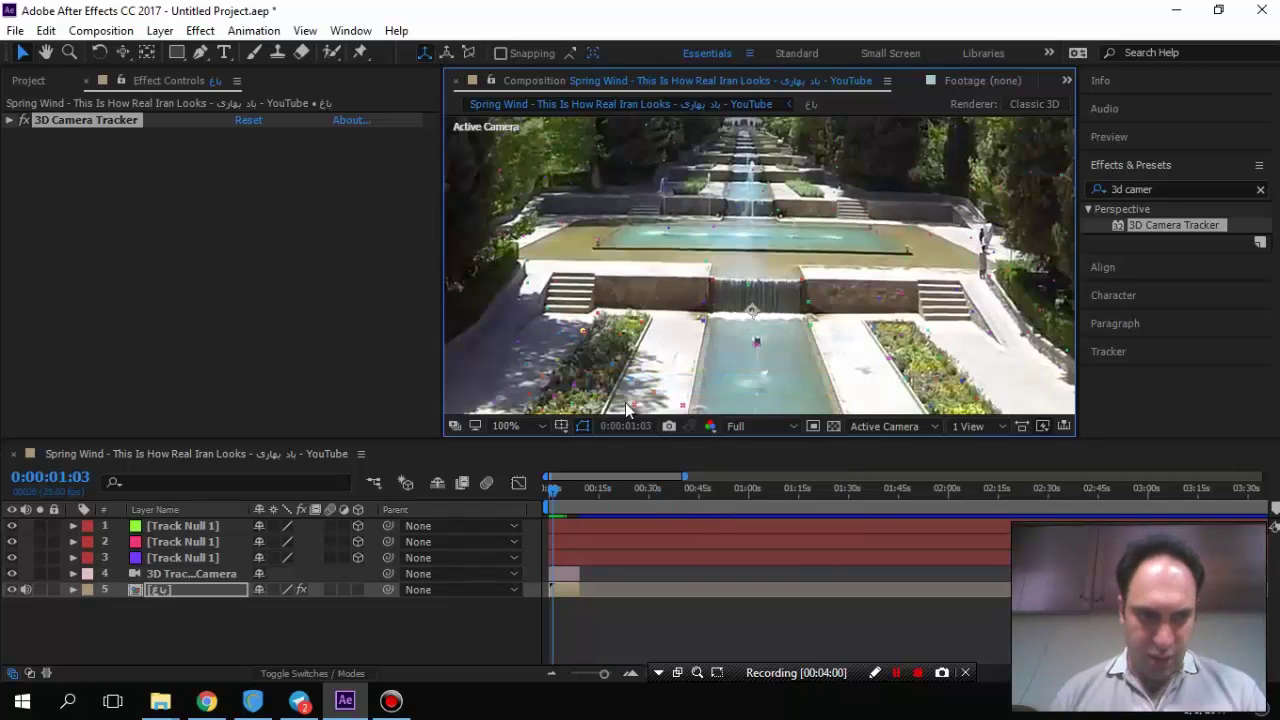
Rename the first-created track null, just above the camera layer, as N1.
click(203, 558)
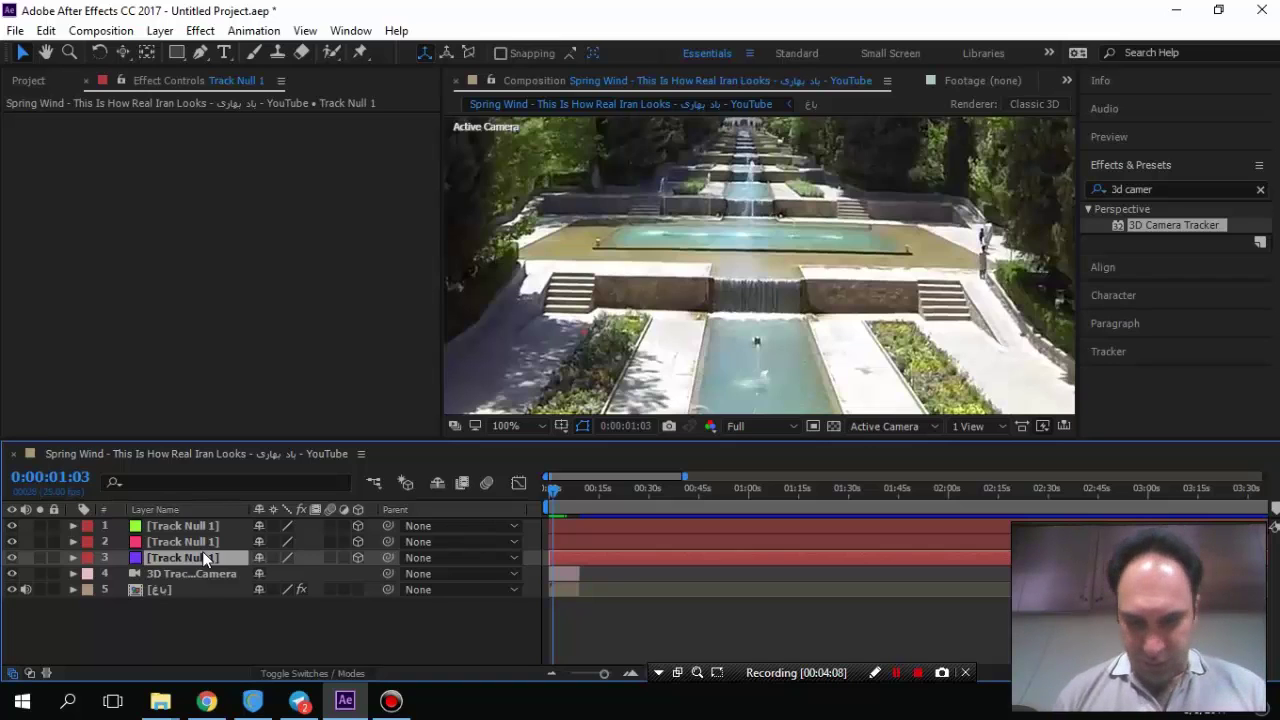
key(Return)
key(BackSpace)
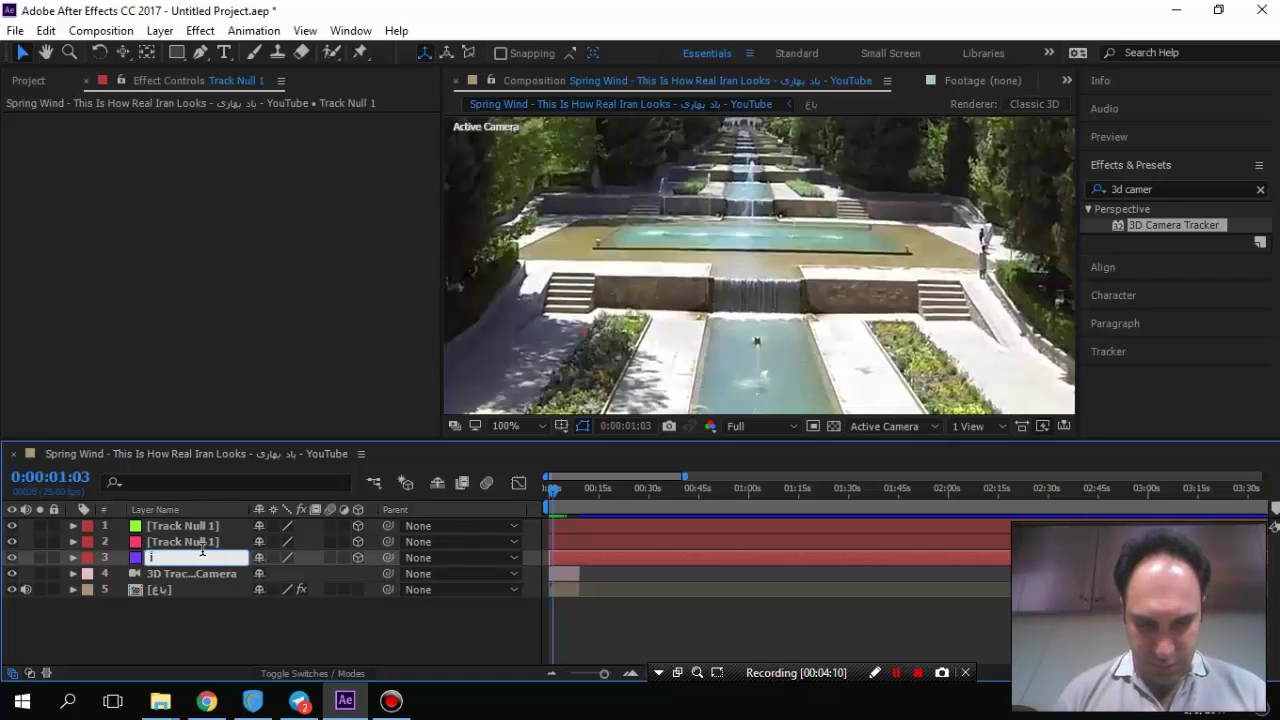
text(N1)
key(Return)
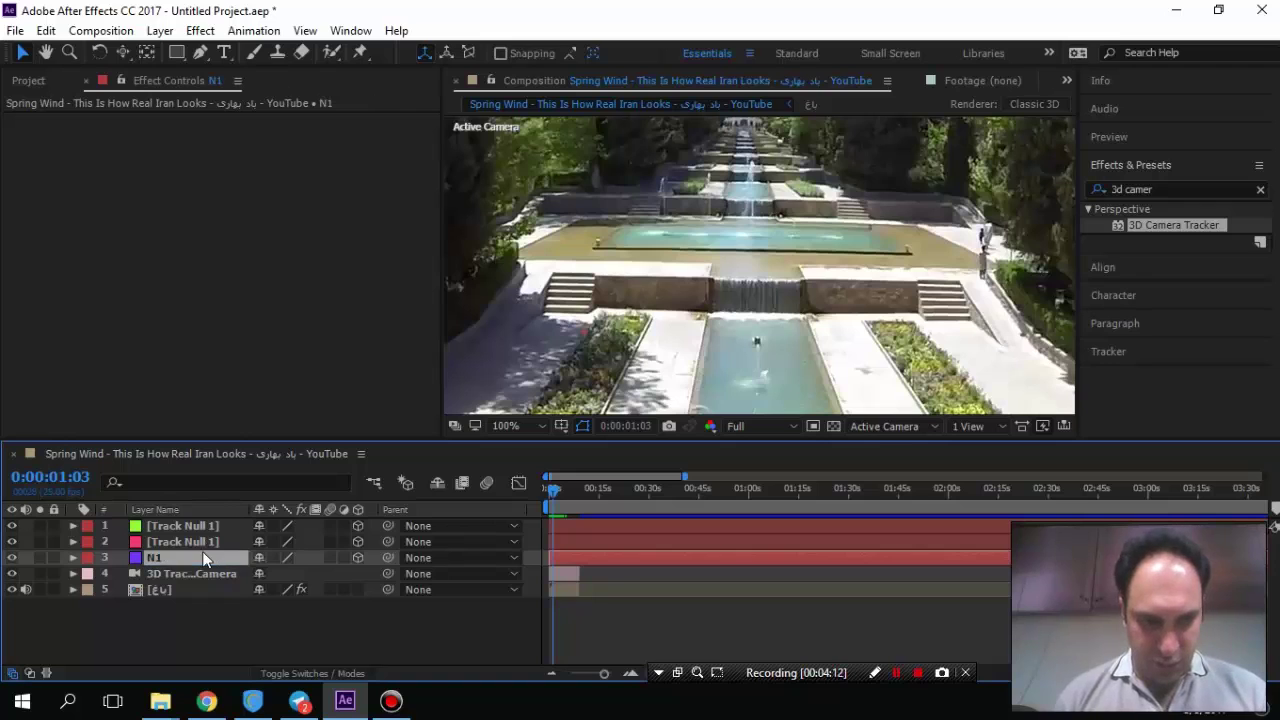
Rename all three track null layers as N.
click(200, 543)
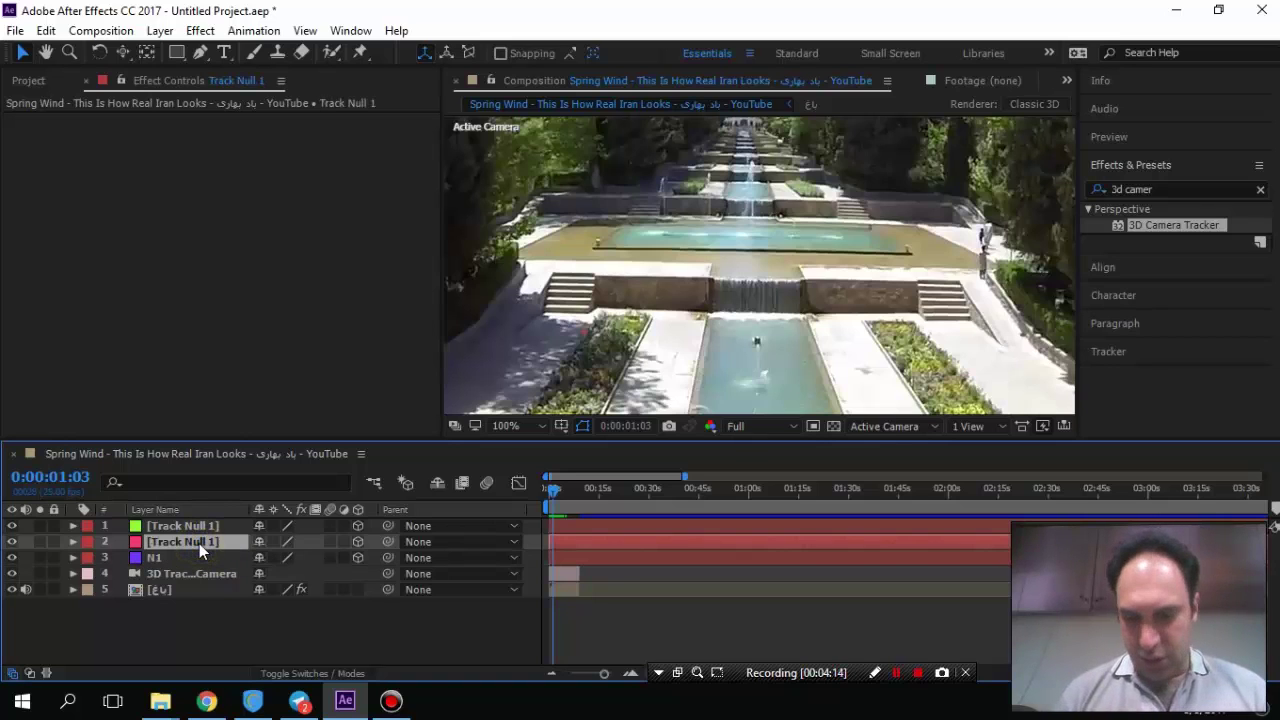
key(Return)
text(N)
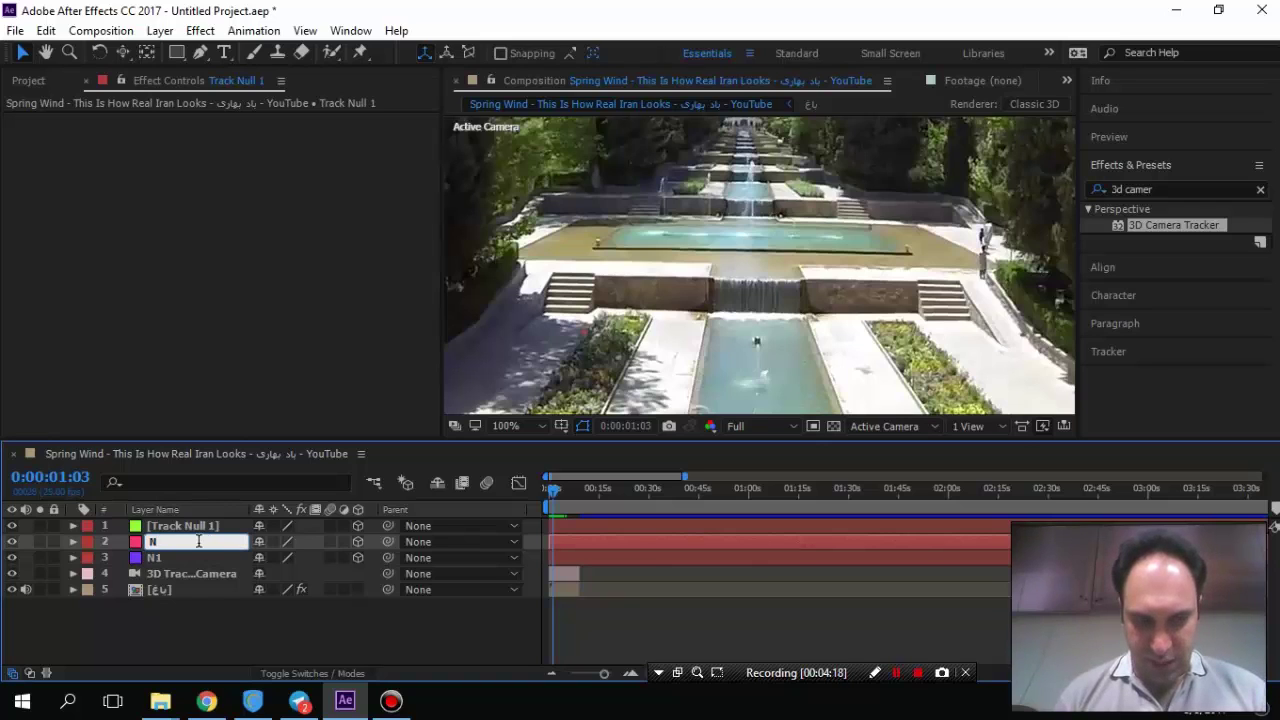
click(171, 564)
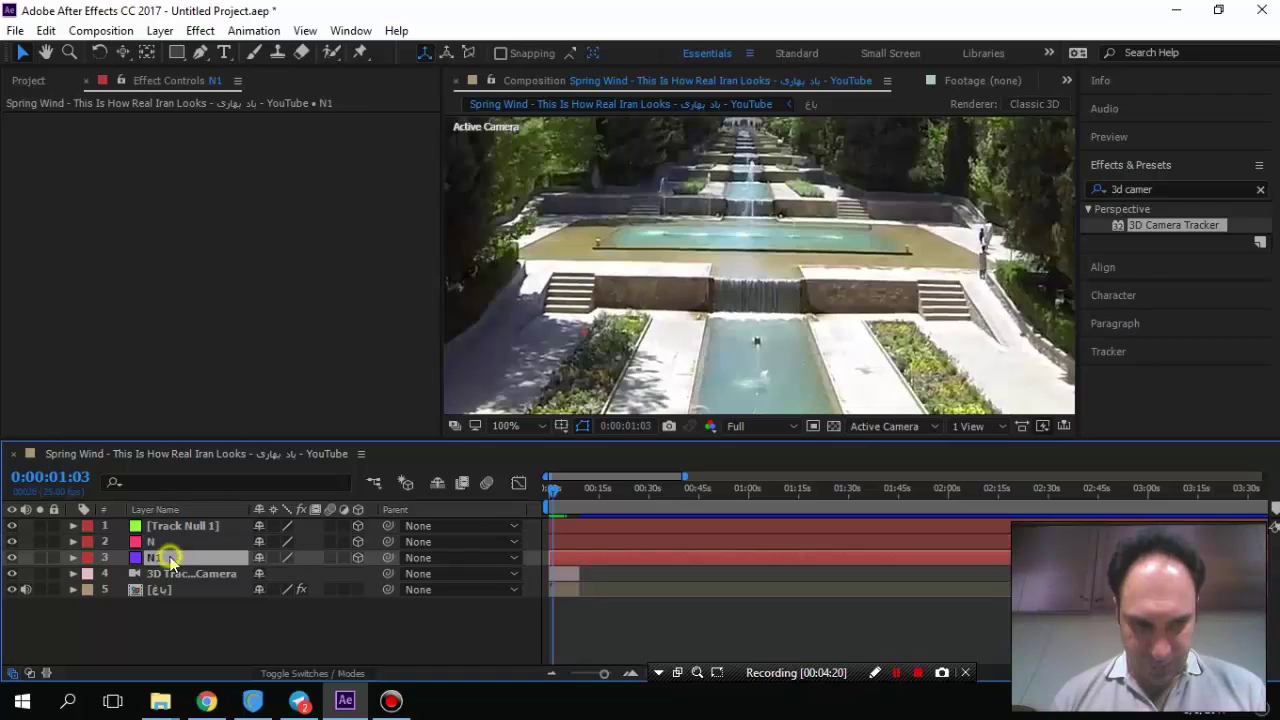
key(Return)
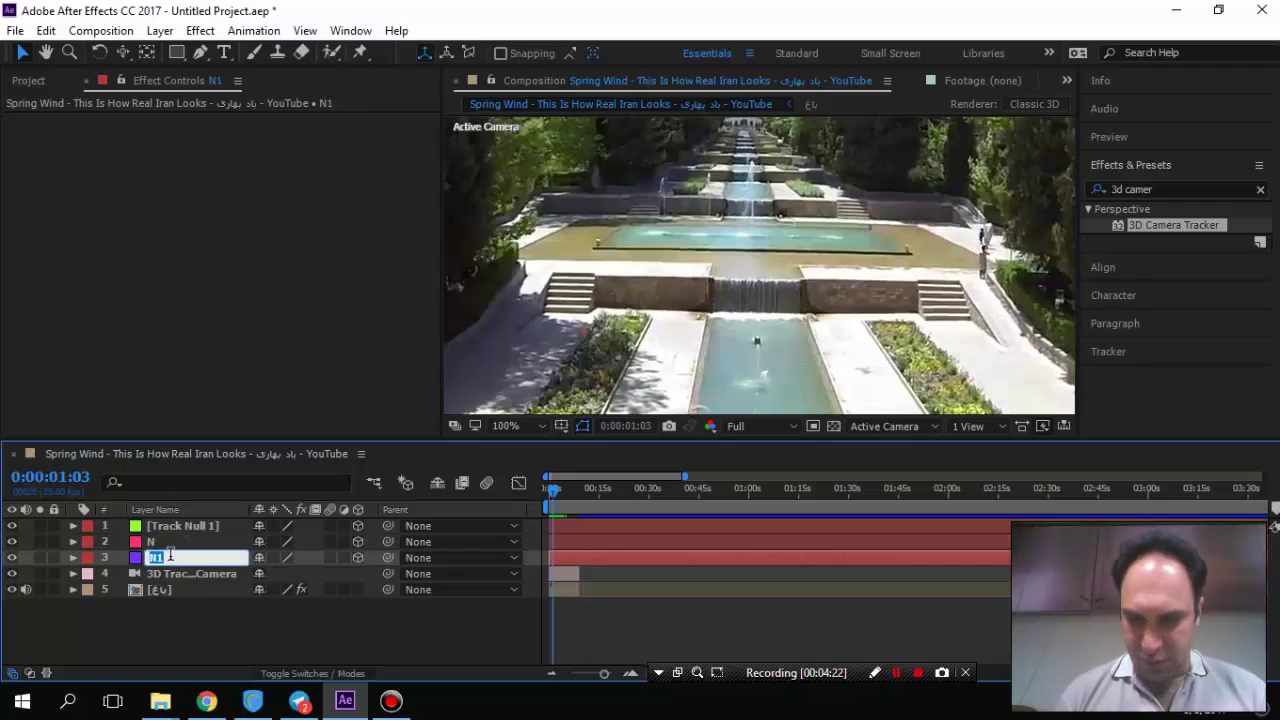
text(N)
click(173, 527)
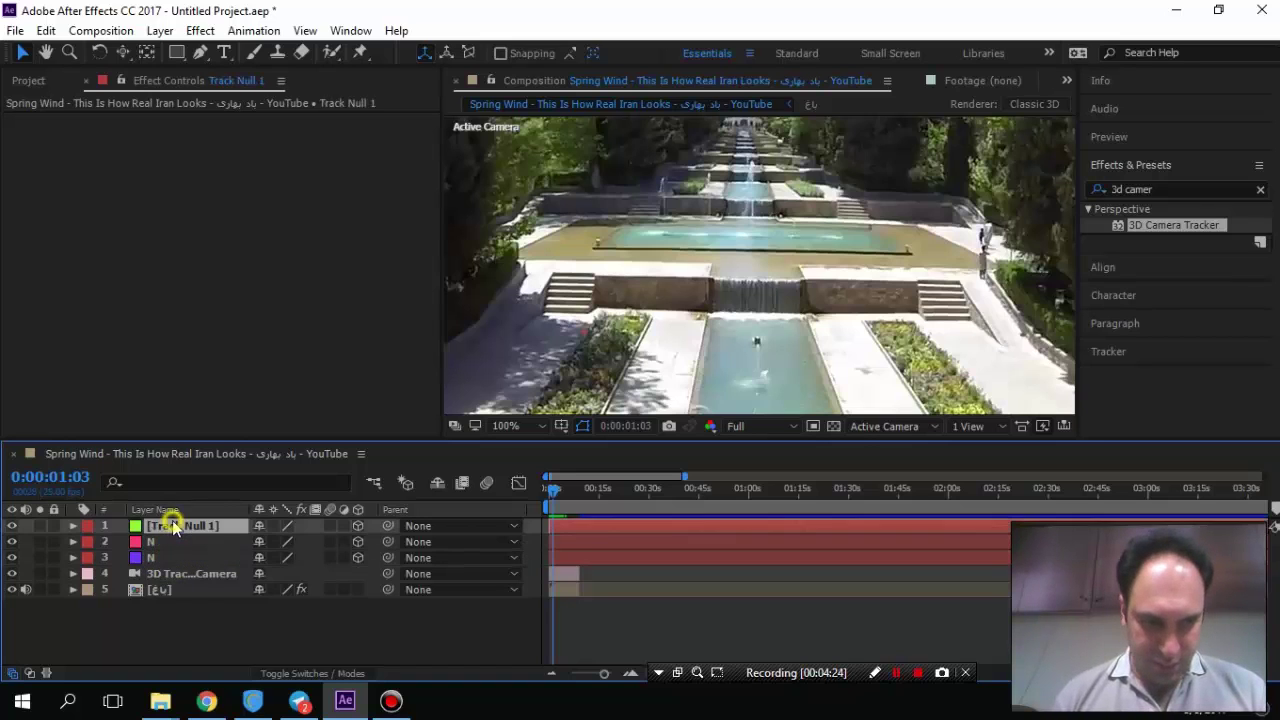
key(Return)
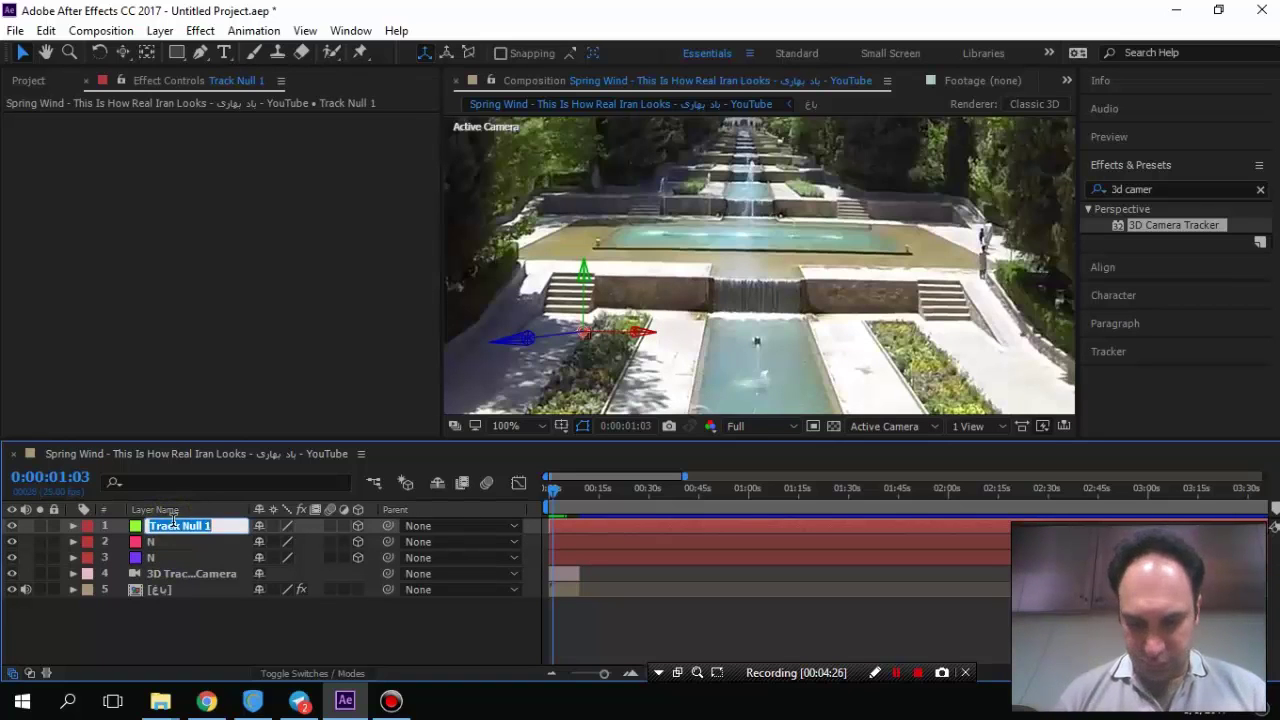
text(N)
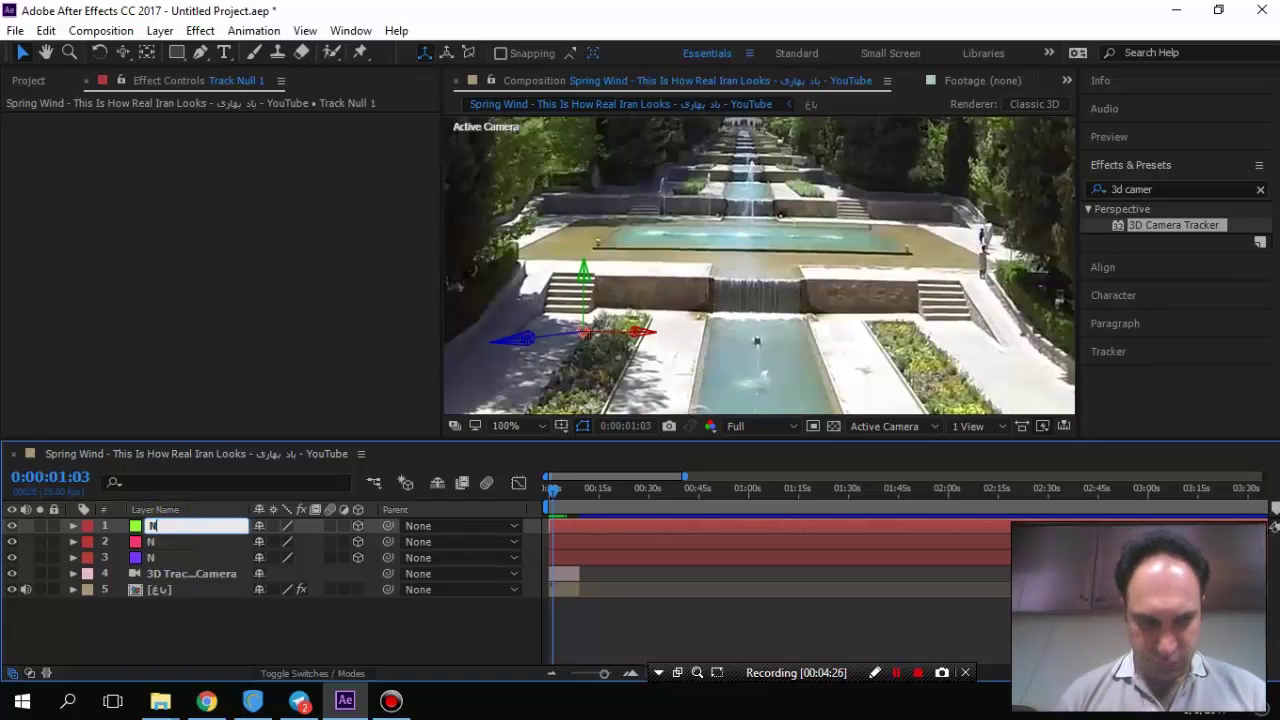
click(174, 533)
Rename each of the three null layers named N as N1.
click(171, 557)
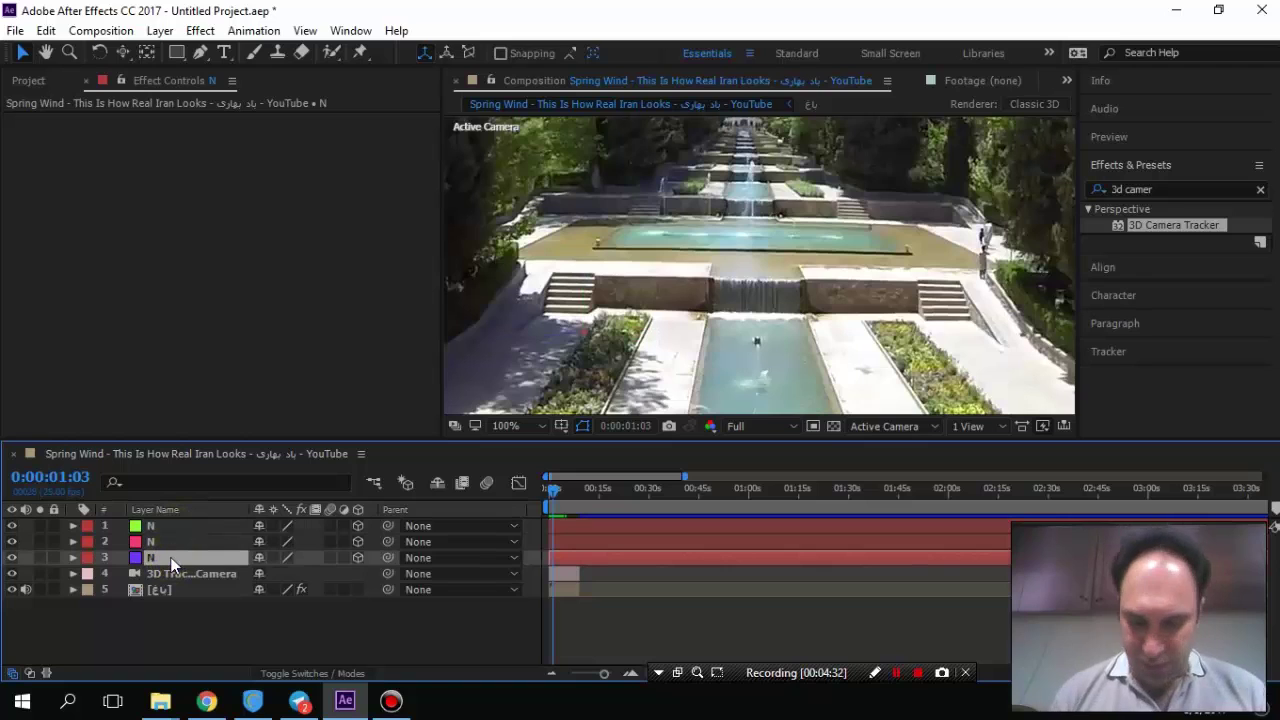
key(Return)
text(1)
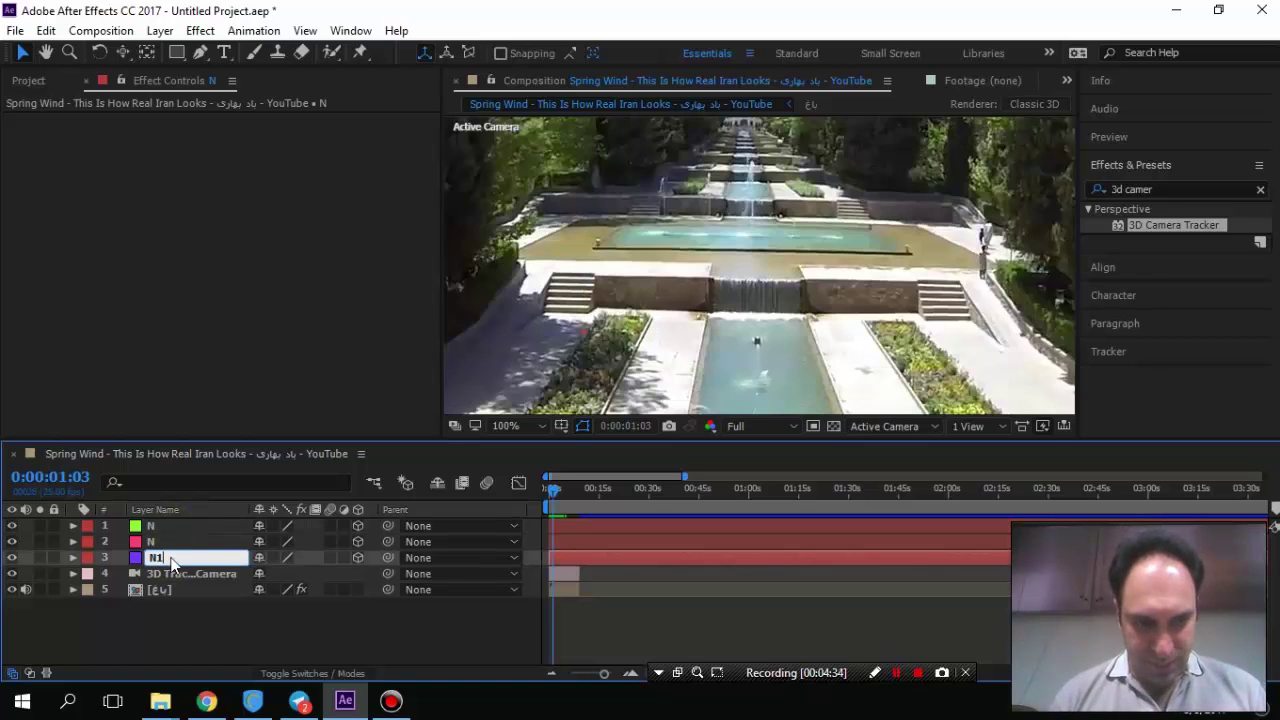
key(Return)
click(171, 541)
key(Return)
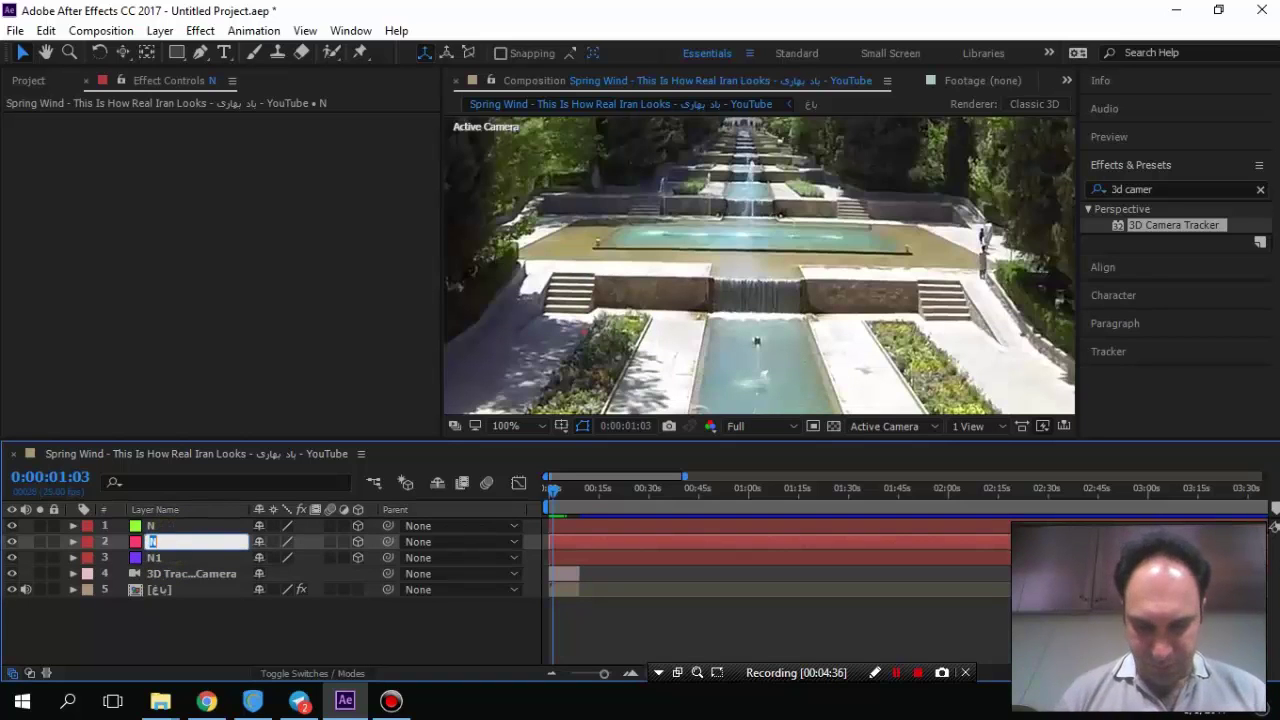
text(1)
key(Return)
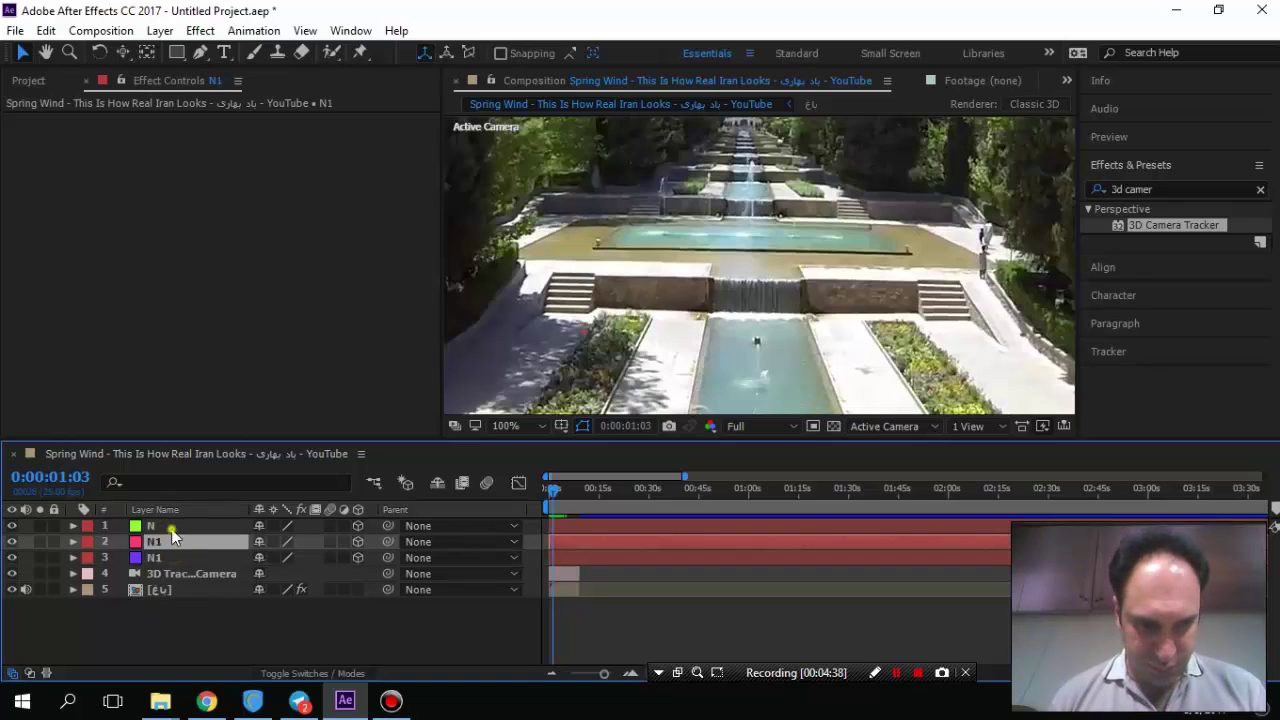
click(171, 529)
key(Return)
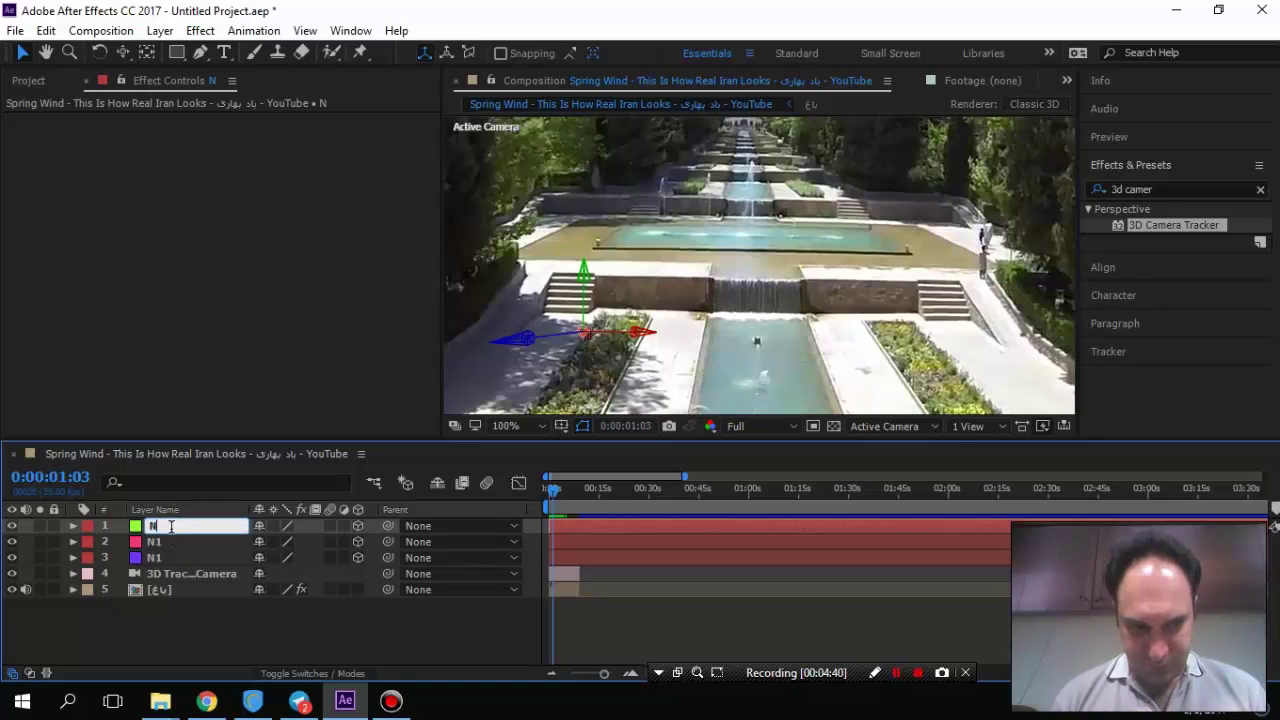
text(1)
key(Return)
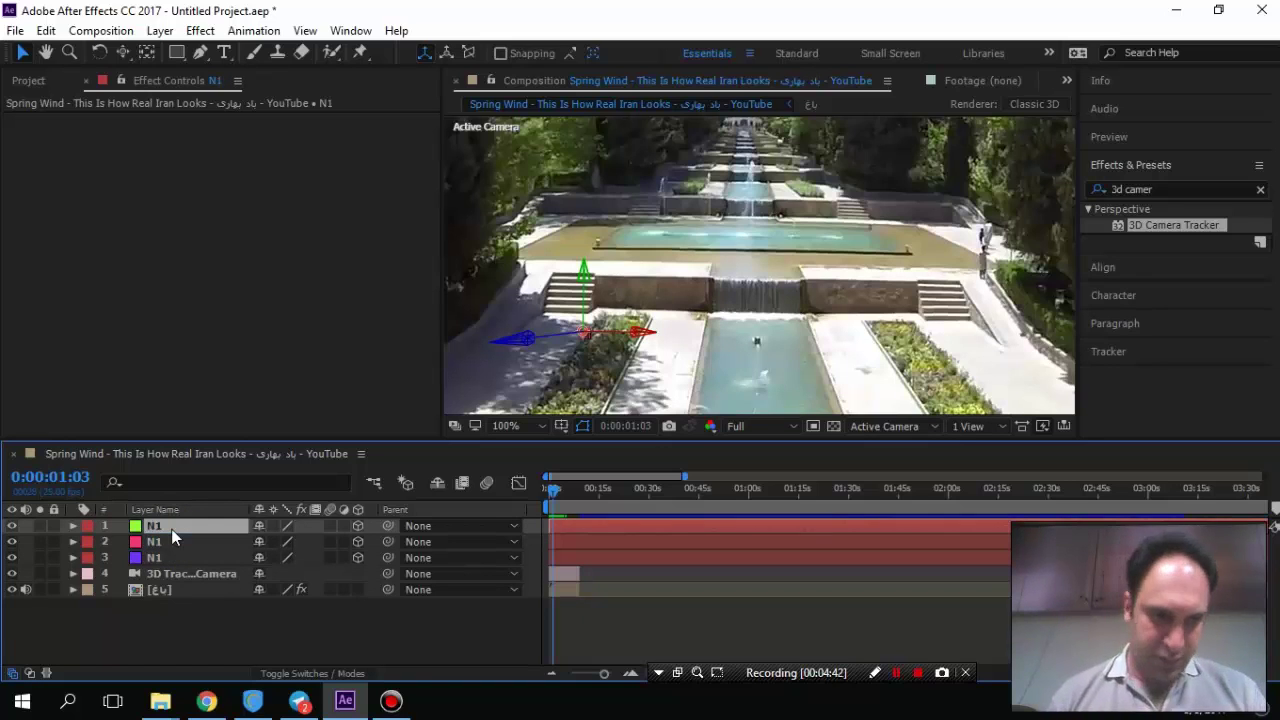
Examine the placement of the three nulls in the garden shot up close and in the whole frame at 25% magnification.
key(comma)
key(comma)
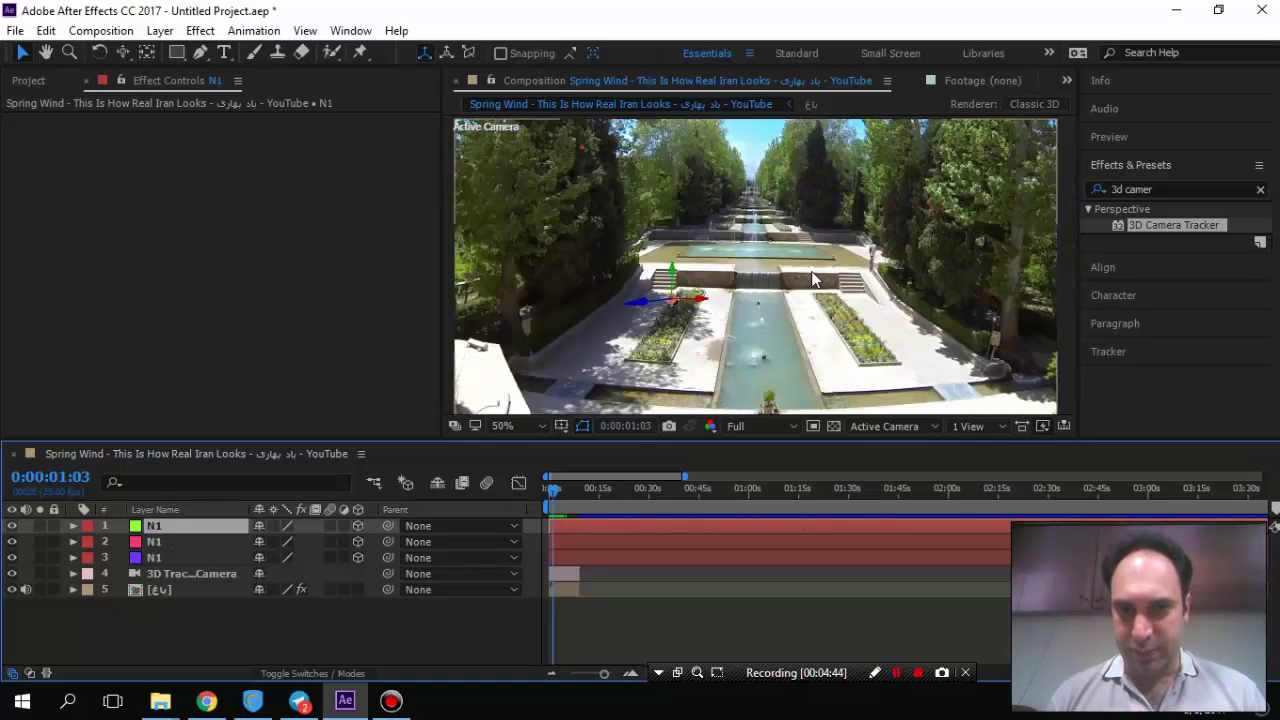
key(comma)
key(period)
key(h)
drag(815, 212, 815, 247)
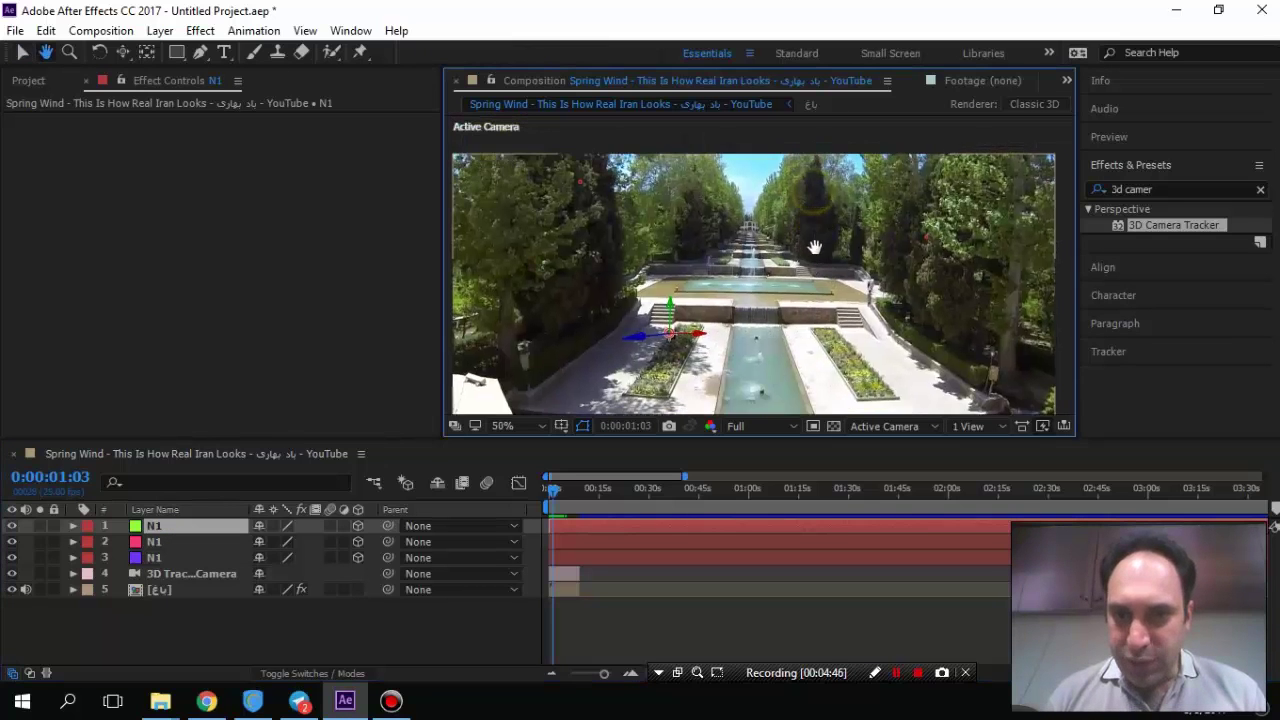
key(v)
key(period)
key(period)
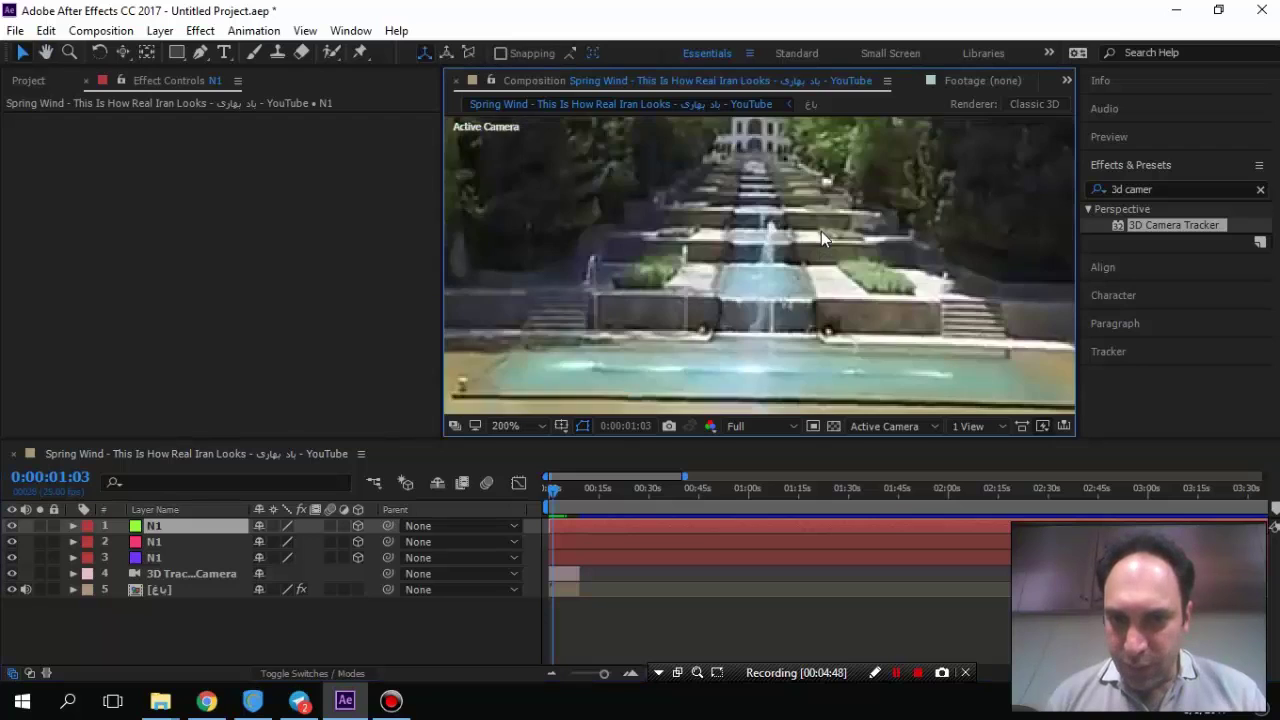
key(comma)
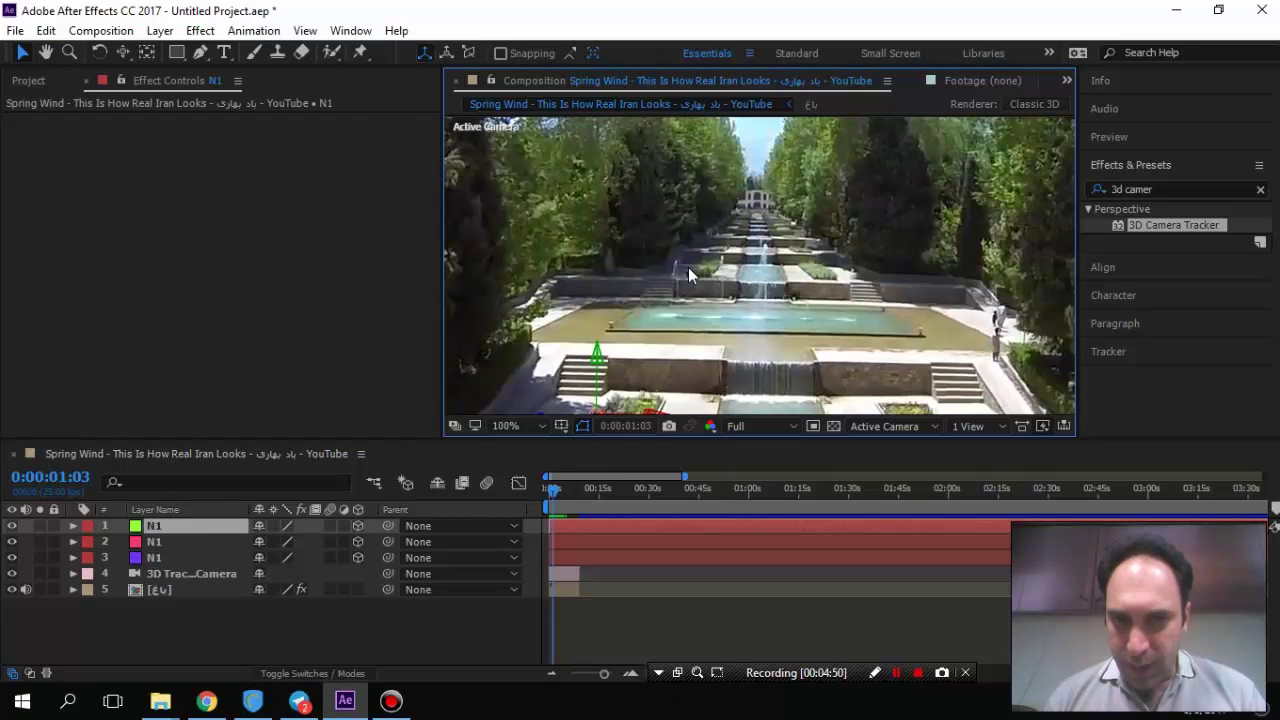
key(comma)
key(comma)
key(comma)
key(comma)
key(comma)
key(comma)
key(period)
key(period)
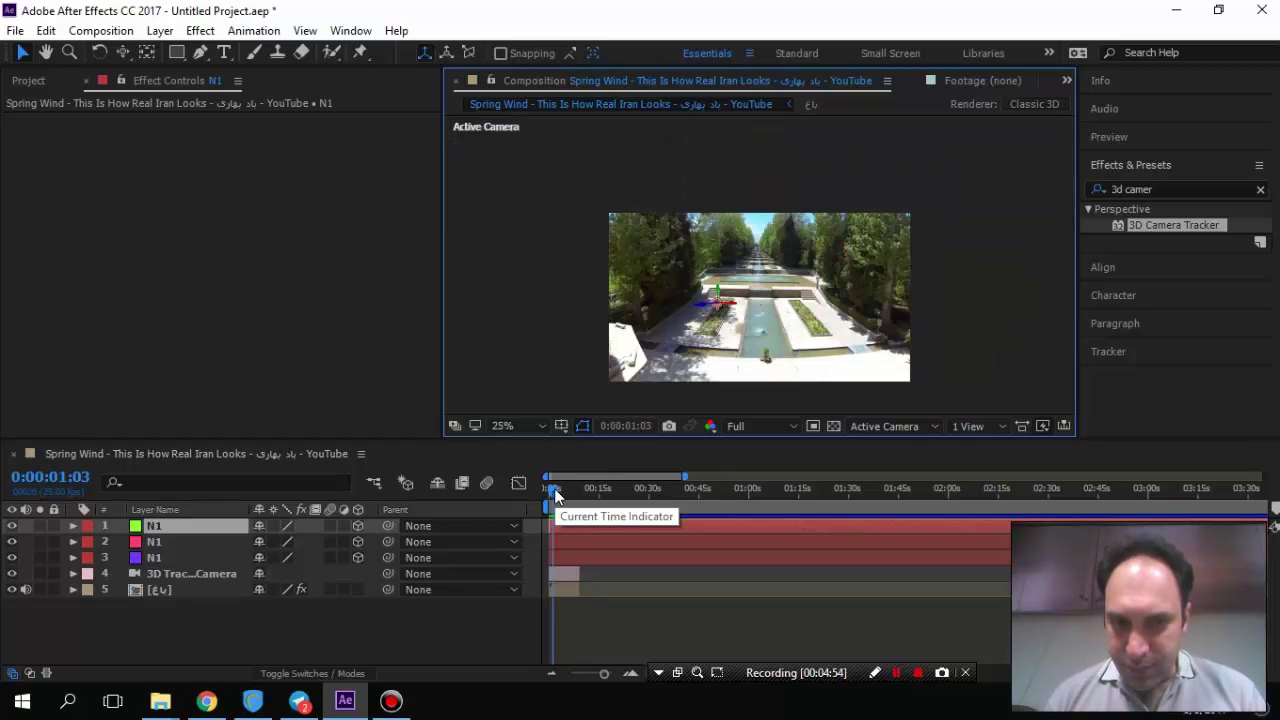
Check the nulls against the footage at 0:00:04:13, inspect the right-hand trees at 100%, and return the current time to 0:00:00:00.
drag(554, 488, 564, 486)
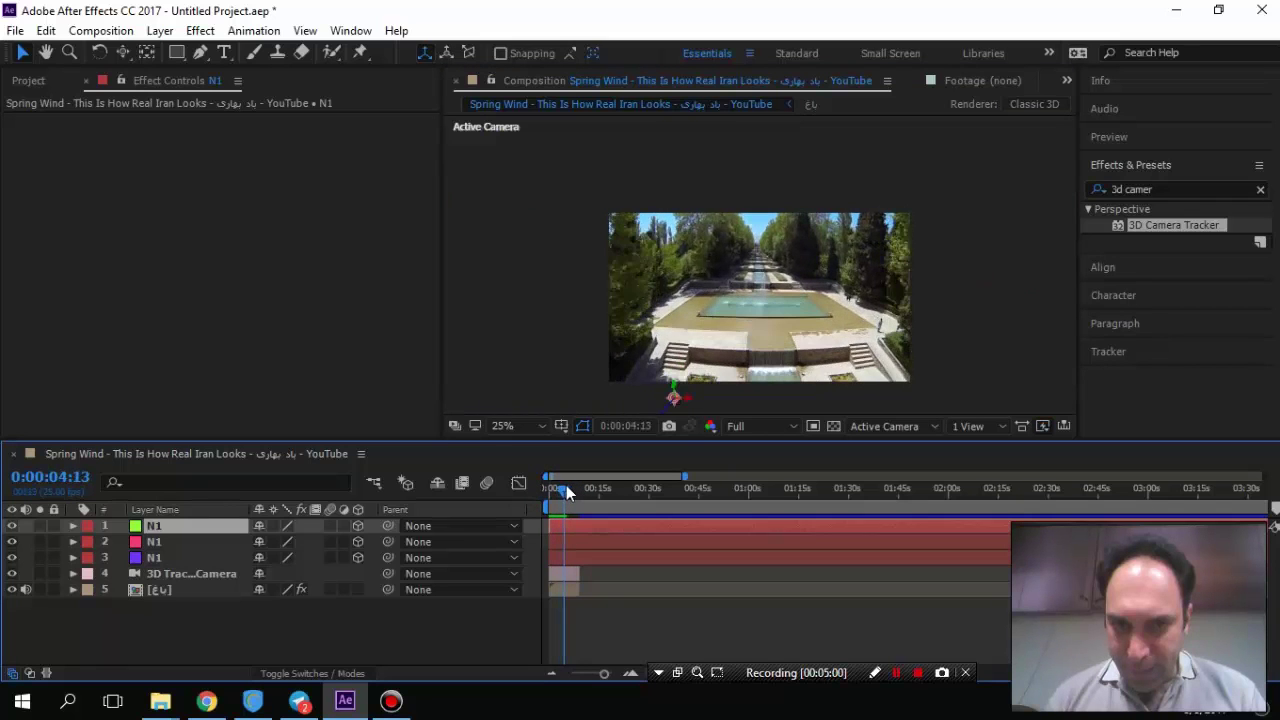
key(slash)
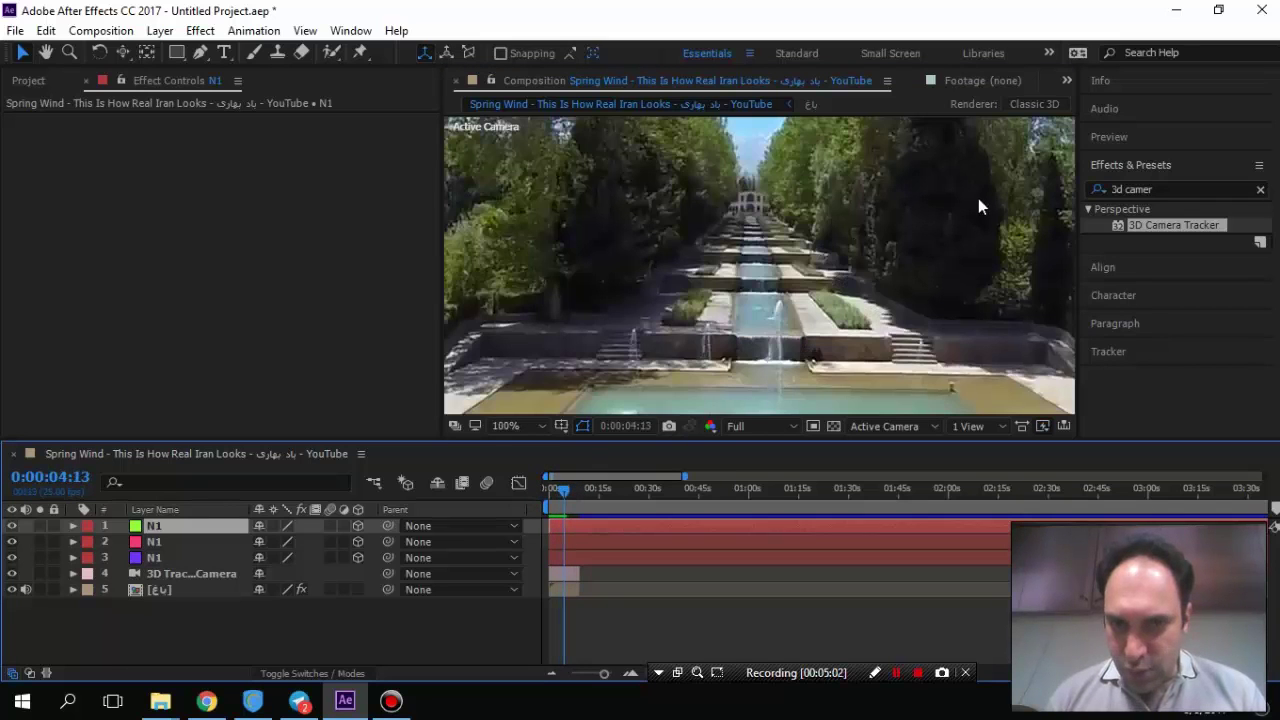
key(h)
drag(908, 240, 691, 271)
key(v)
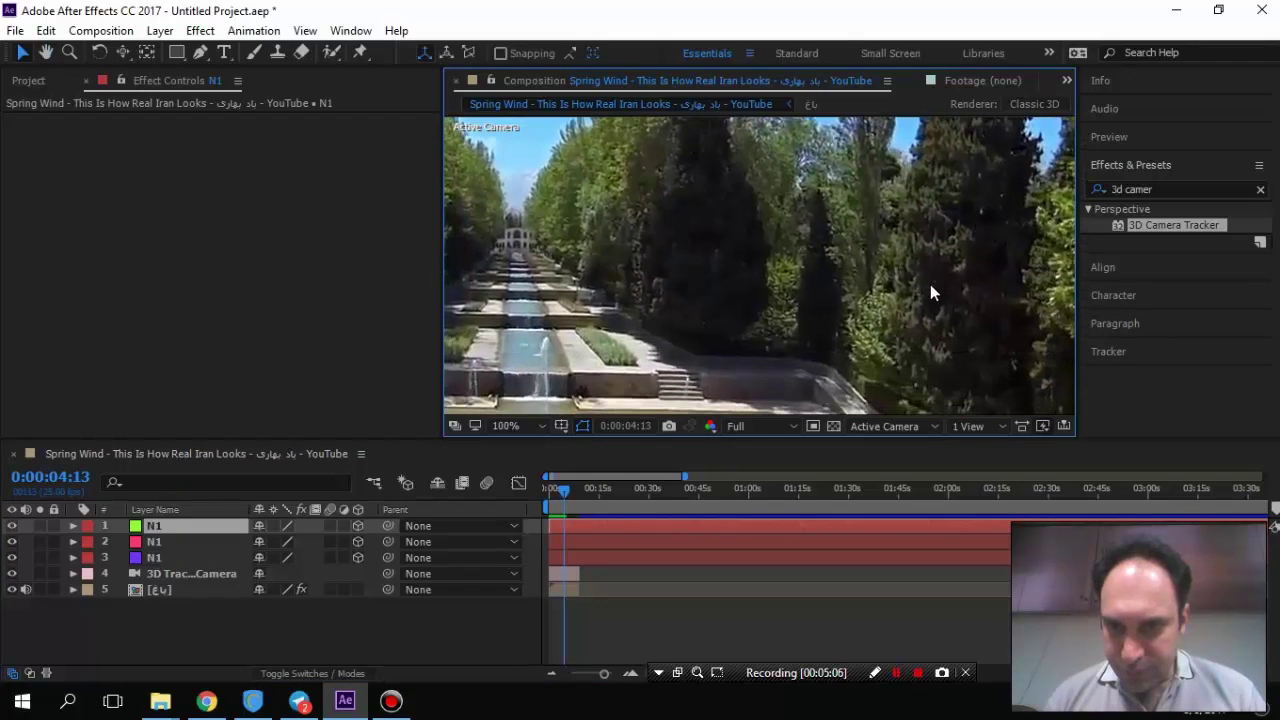
drag(556, 499, 541, 492)
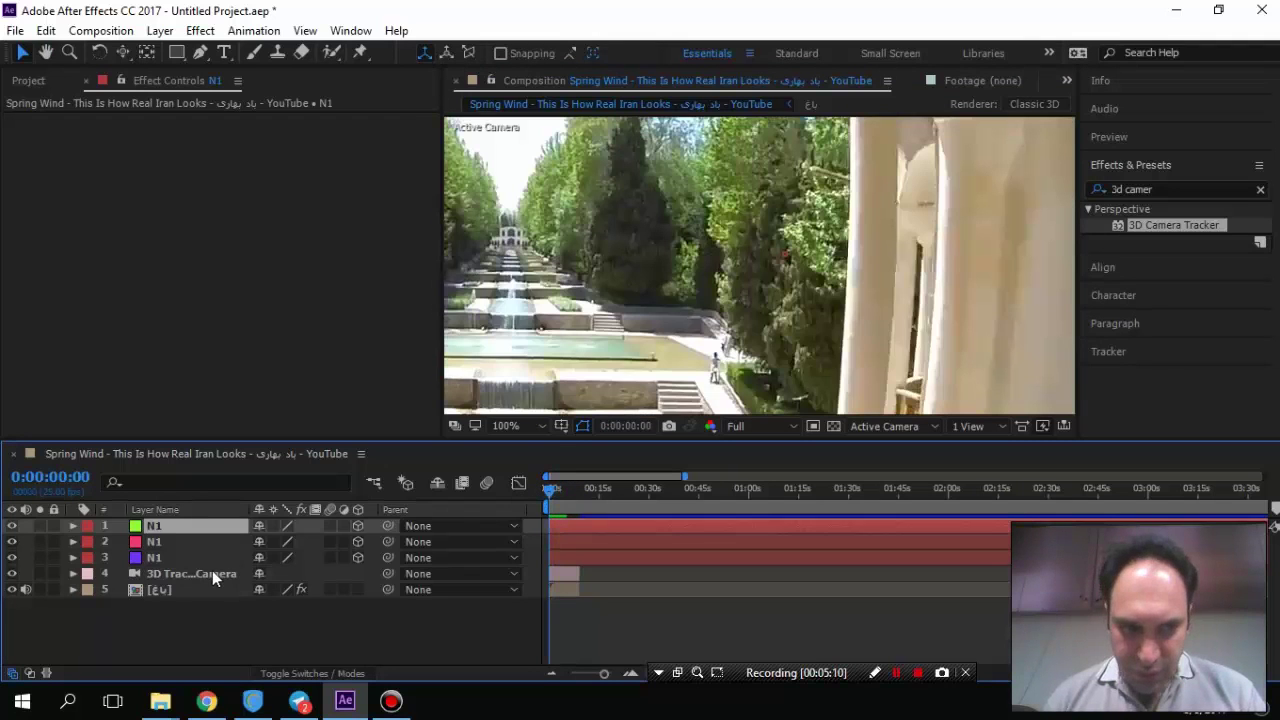
Select the 3D Camera Tracker effect on the garden footage layer to display its track points.
click(212, 573)
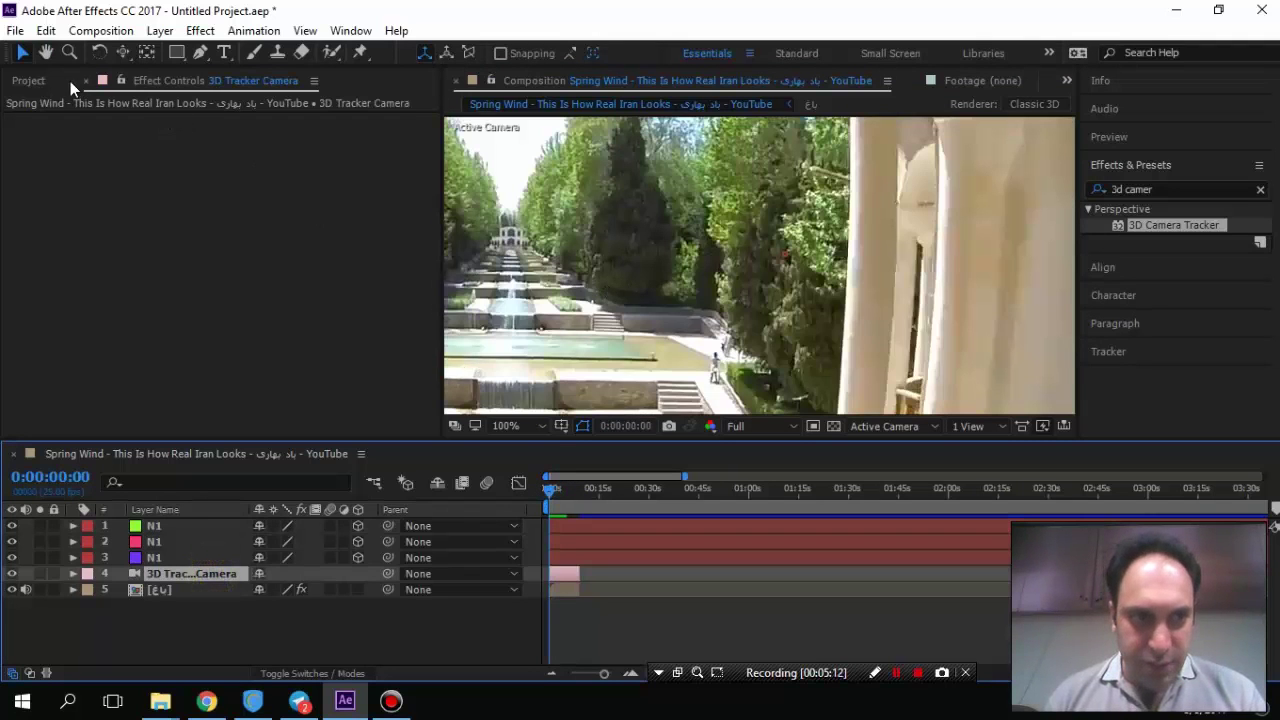
click(157, 81)
click(160, 588)
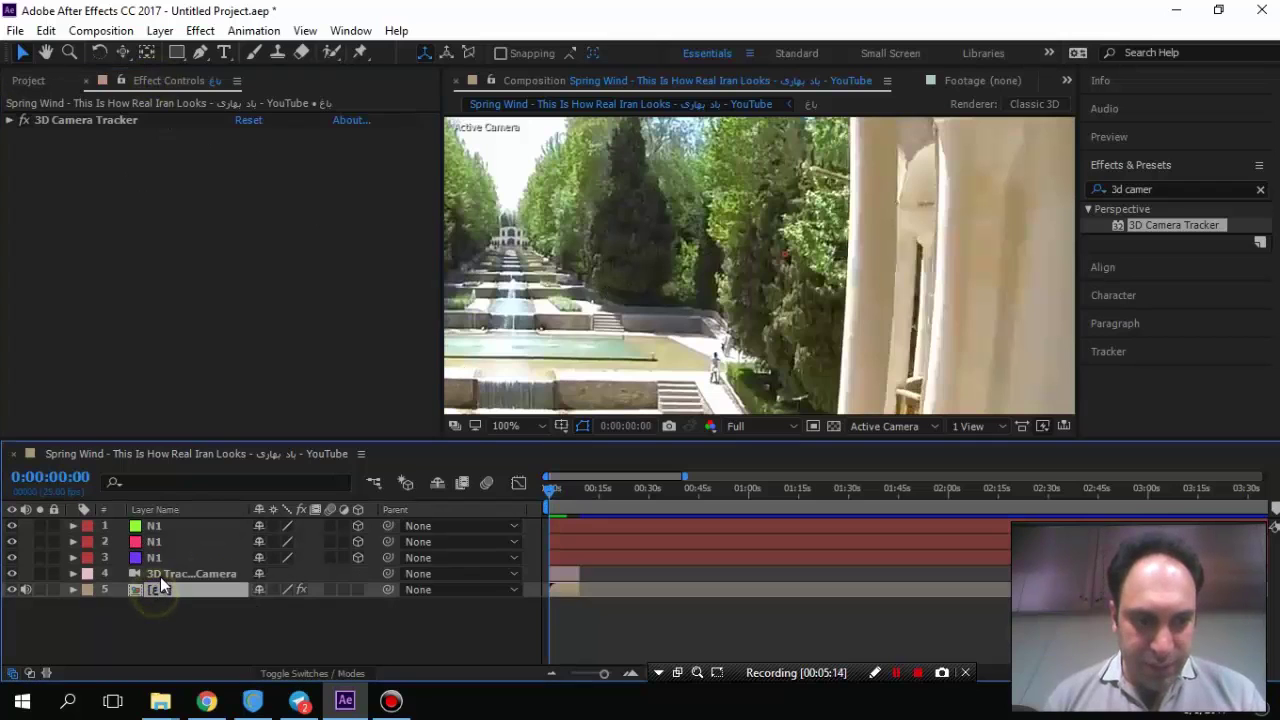
click(160, 576)
click(158, 590)
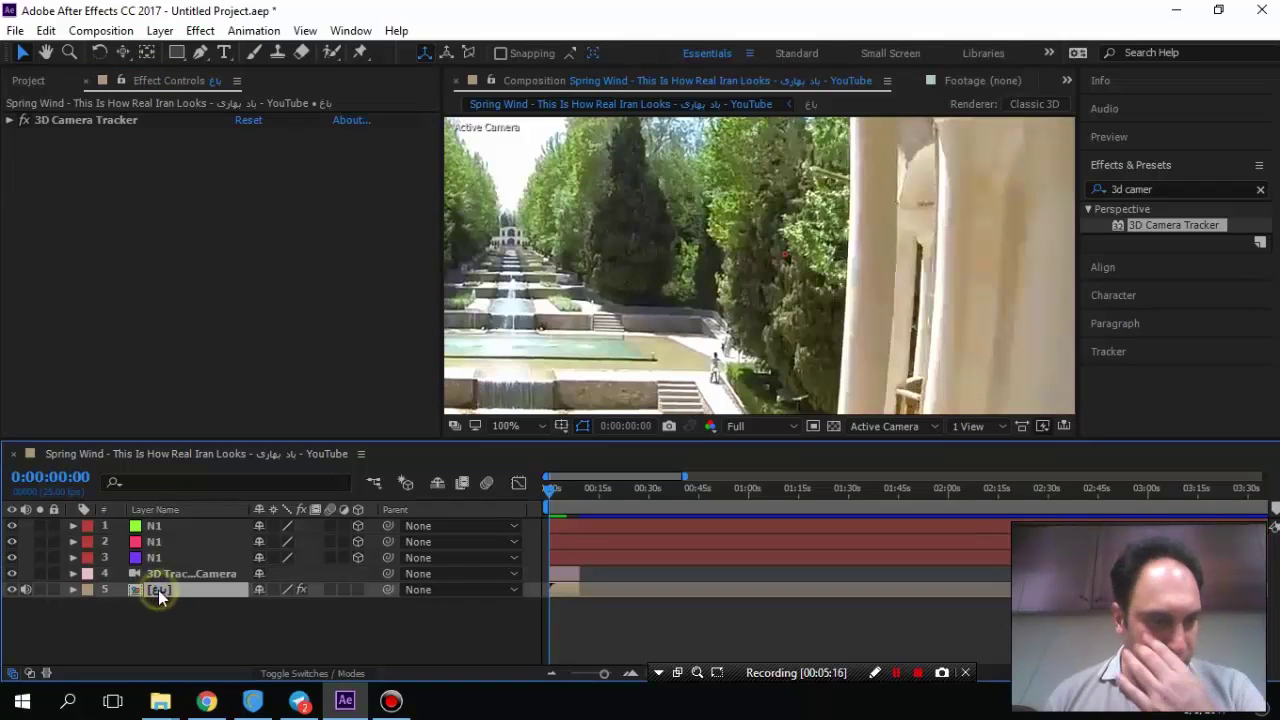
click(115, 120)
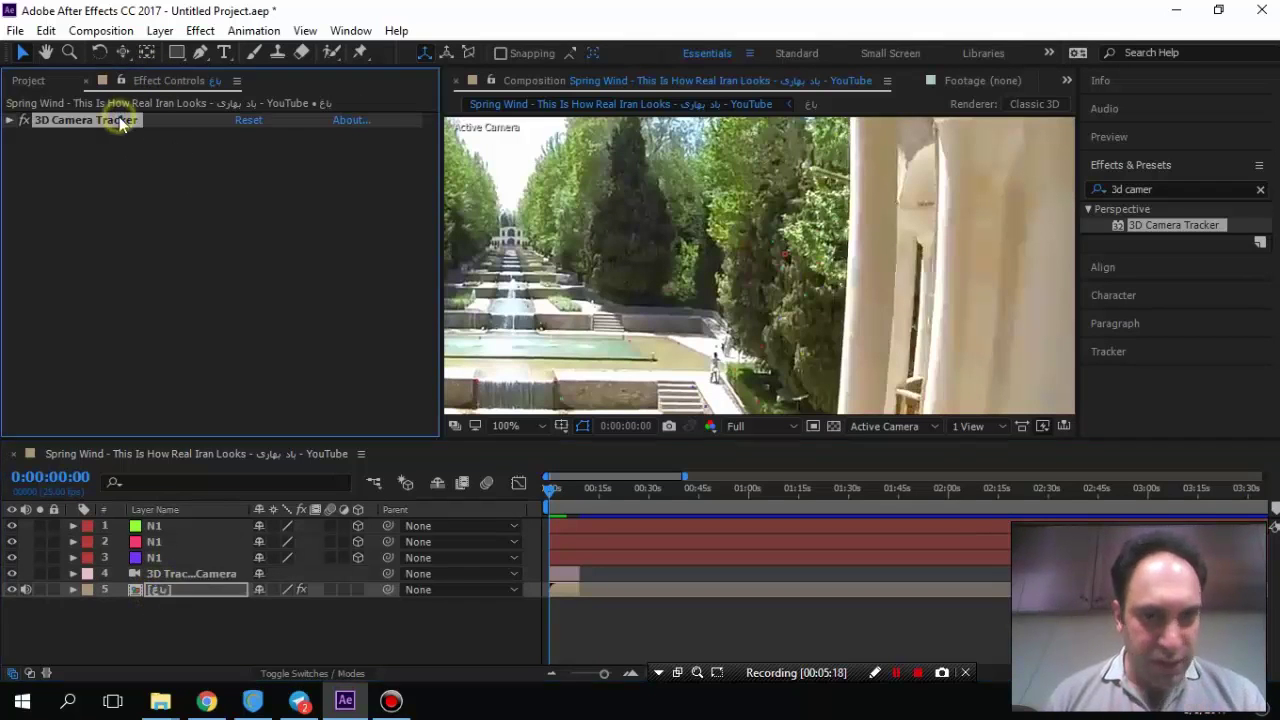
Create a null from the track point on the upper right edge of the tall dark tree right of the avenue.
scroll(566, 210, up, 4)
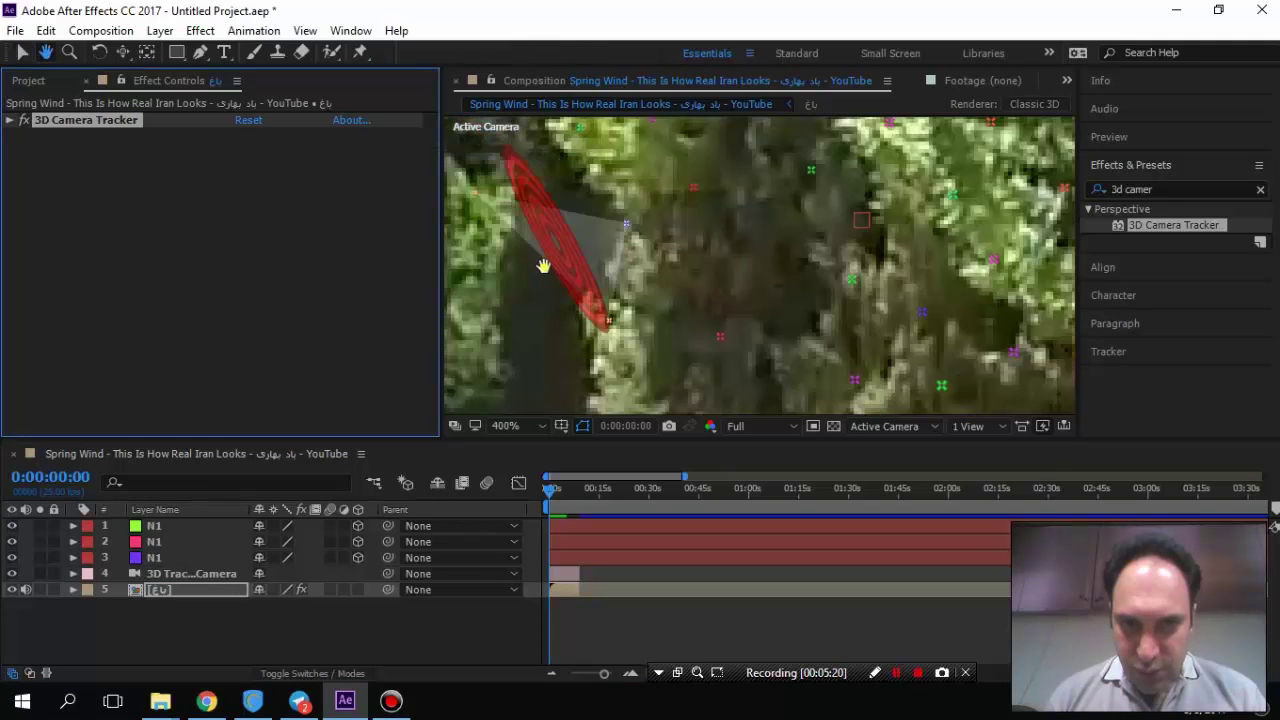
drag(588, 246, 996, 252)
scroll(761, 261, down, 4)
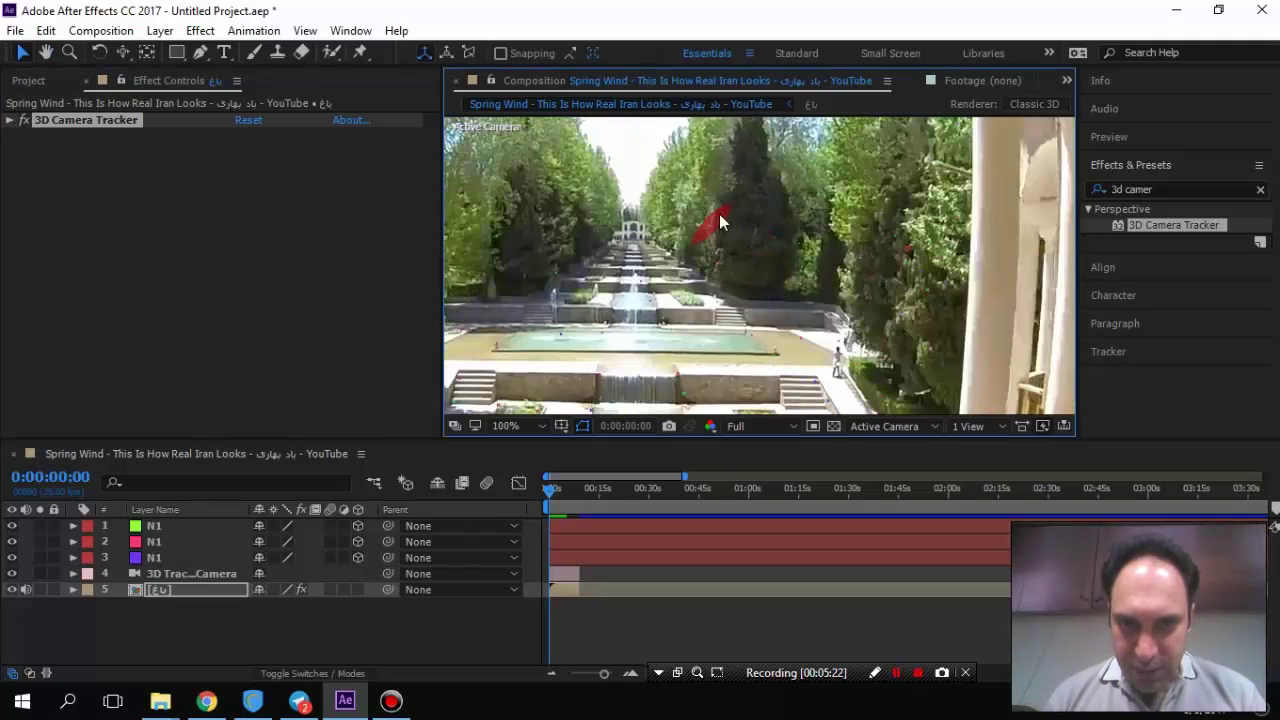
scroll(754, 212, up, 2)
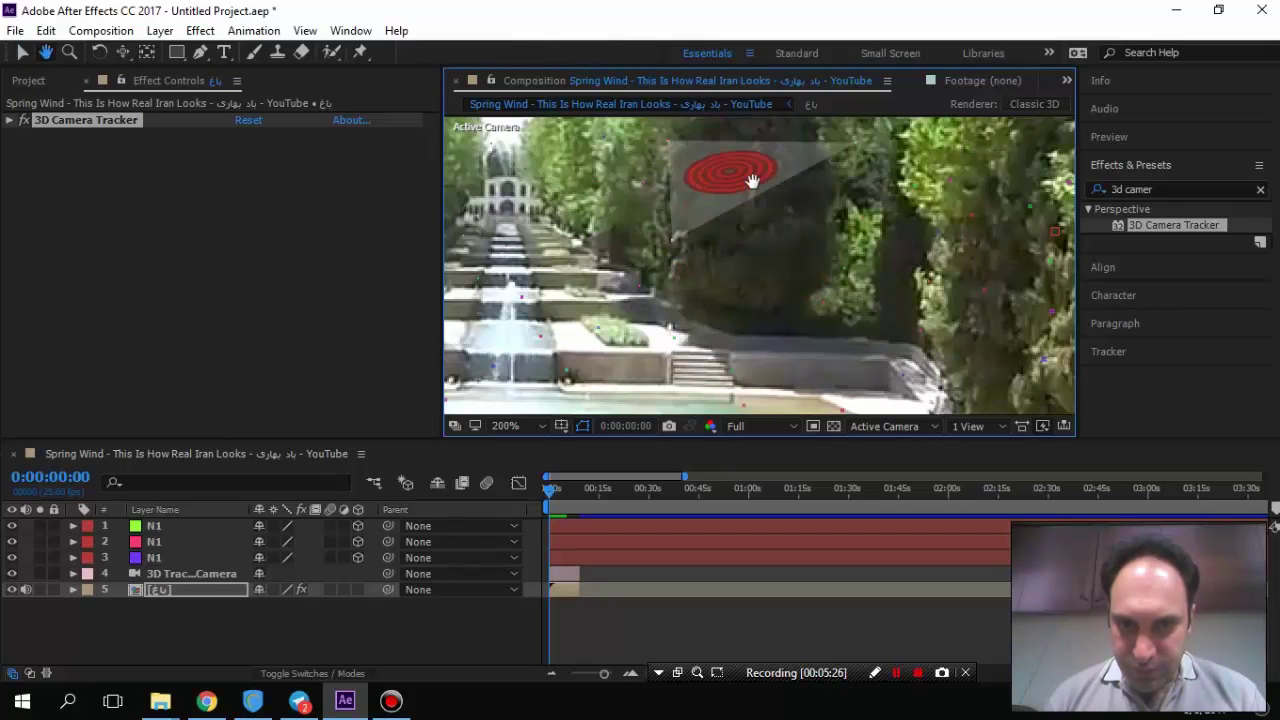
drag(752, 181, 752, 298)
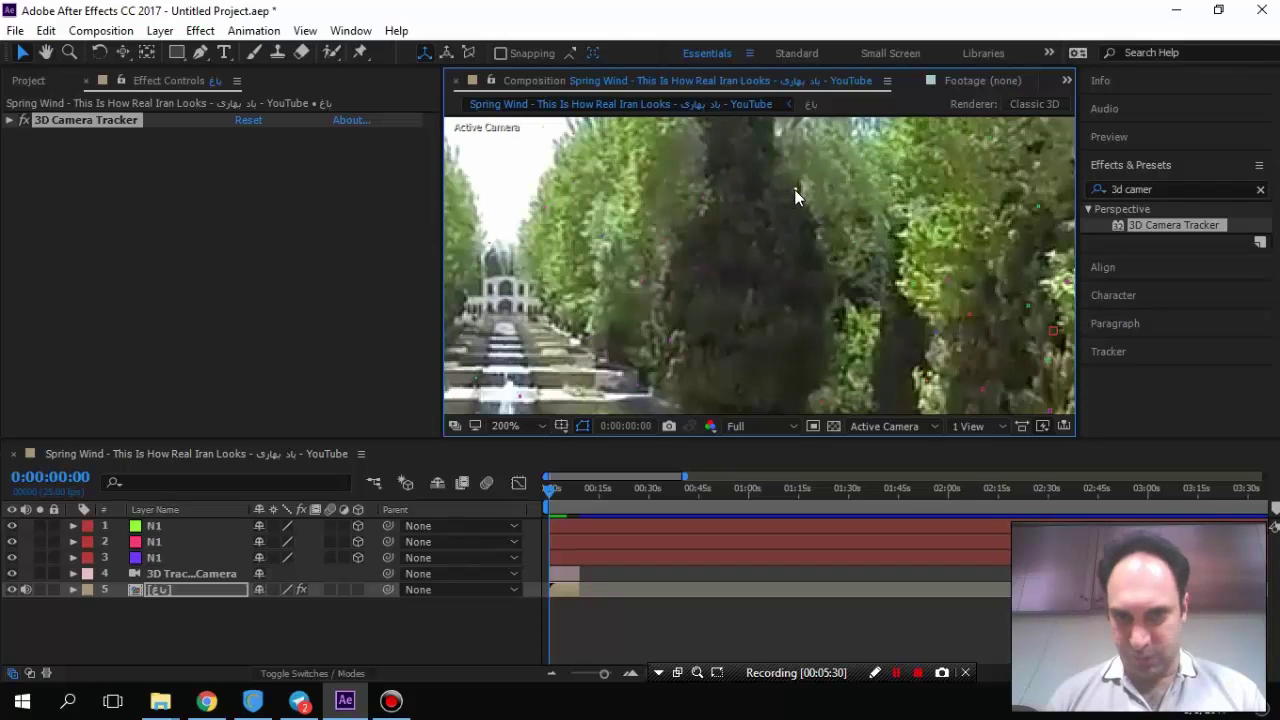
right_click(794, 189)
click(824, 242)
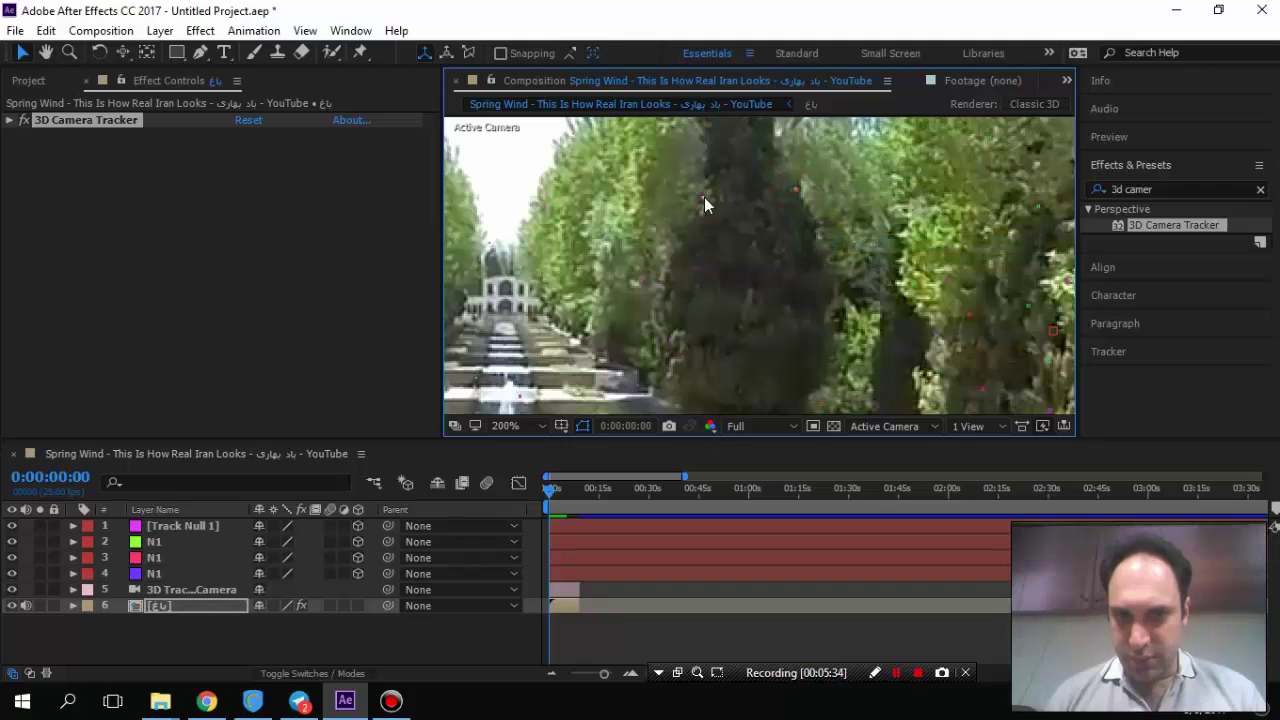
Create one null from a track point between the dark tree and the avenue, and another in the left-hand trees.
right_click(641, 283)
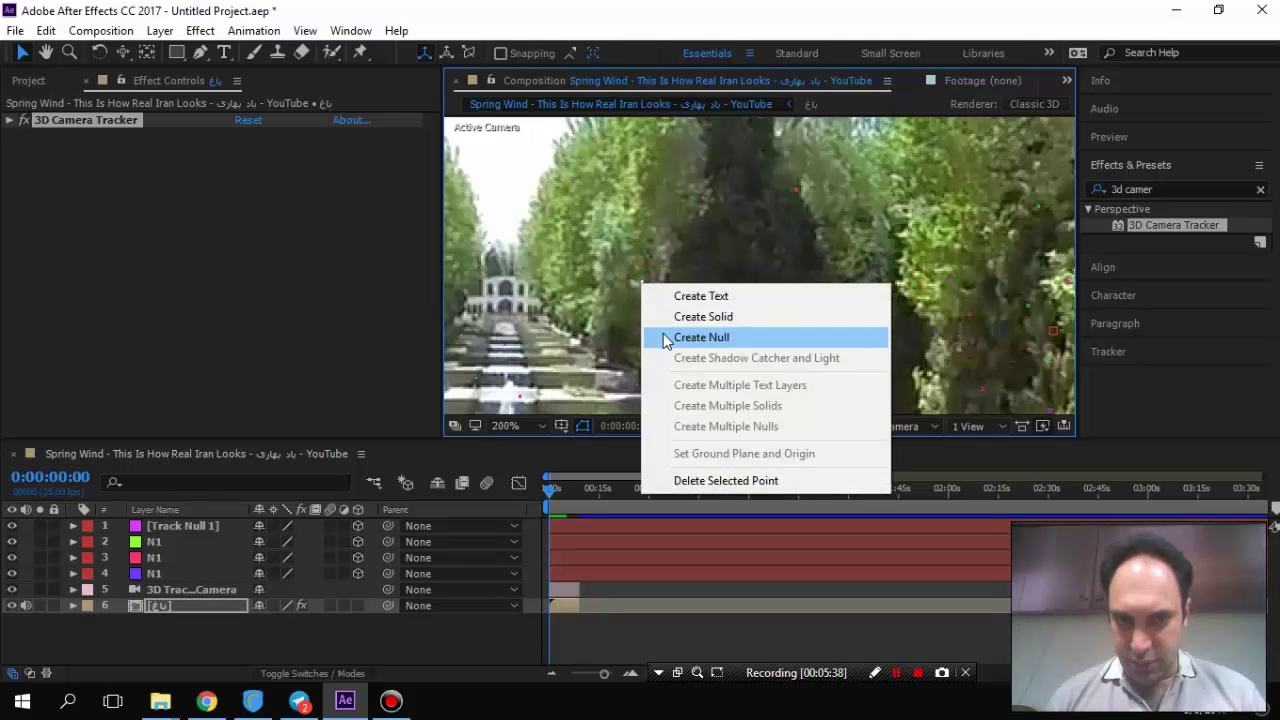
click(664, 337)
drag(614, 331, 663, 306)
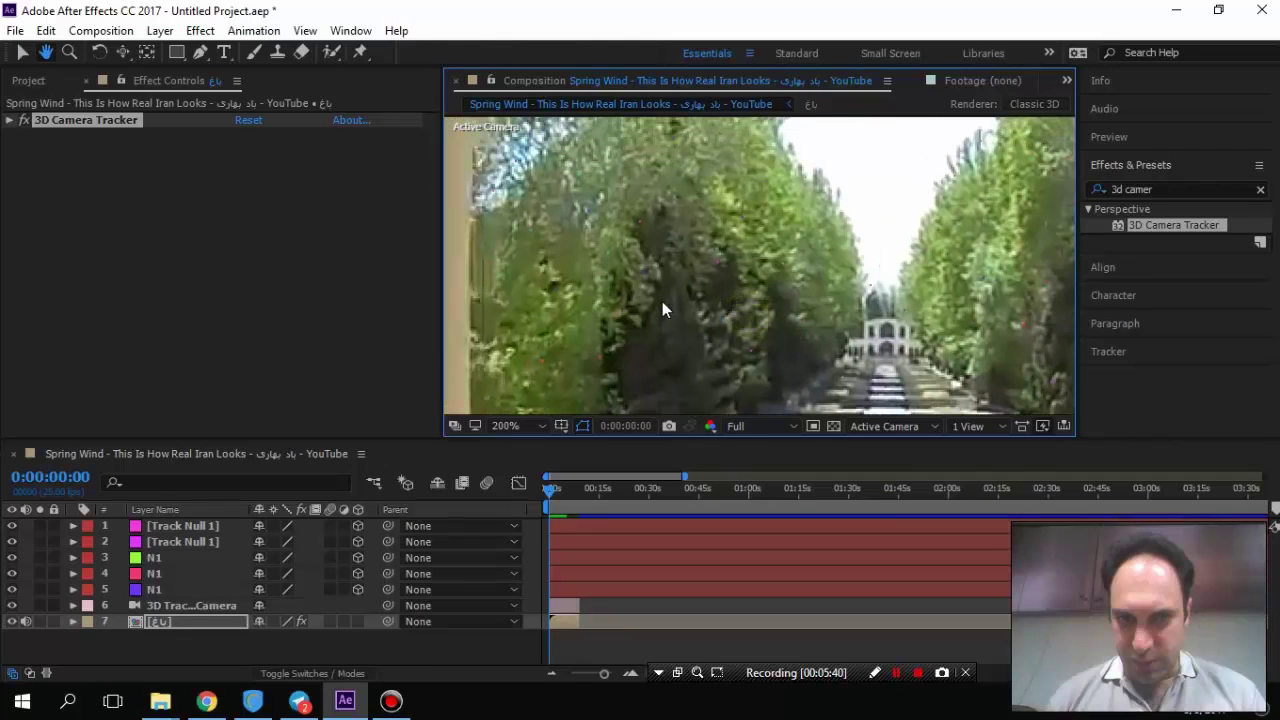
right_click(643, 273)
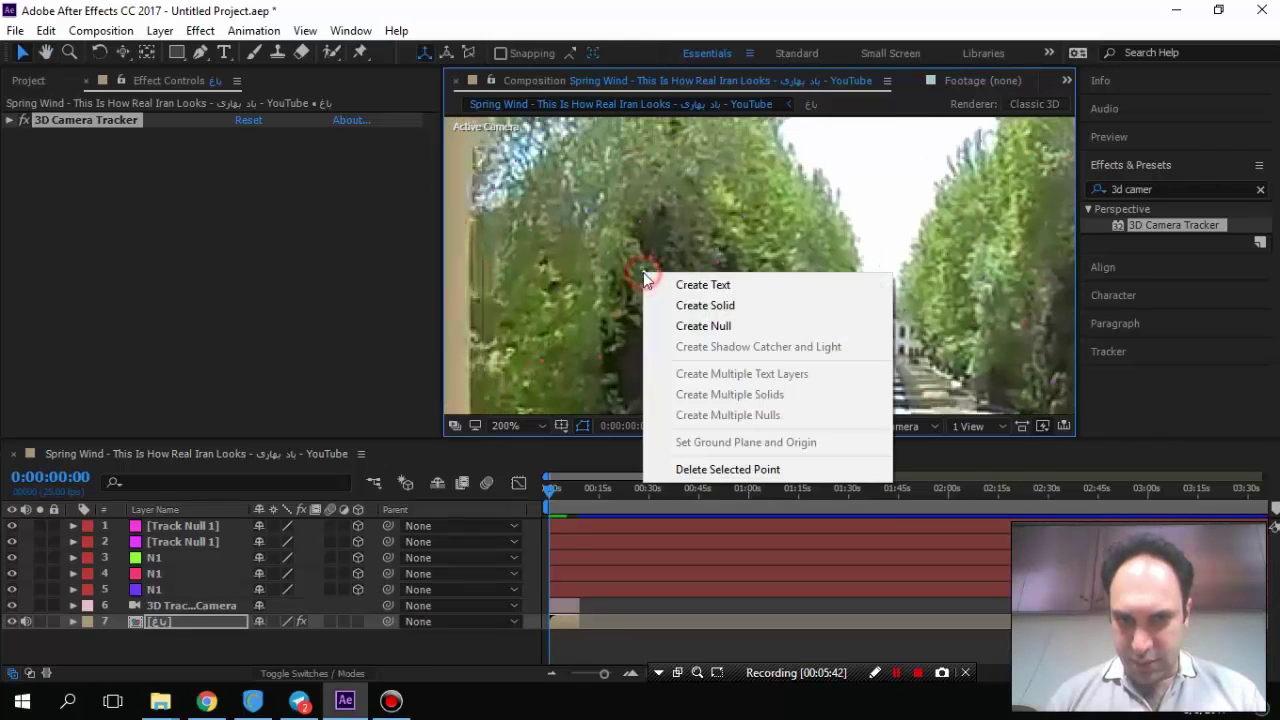
click(681, 327)
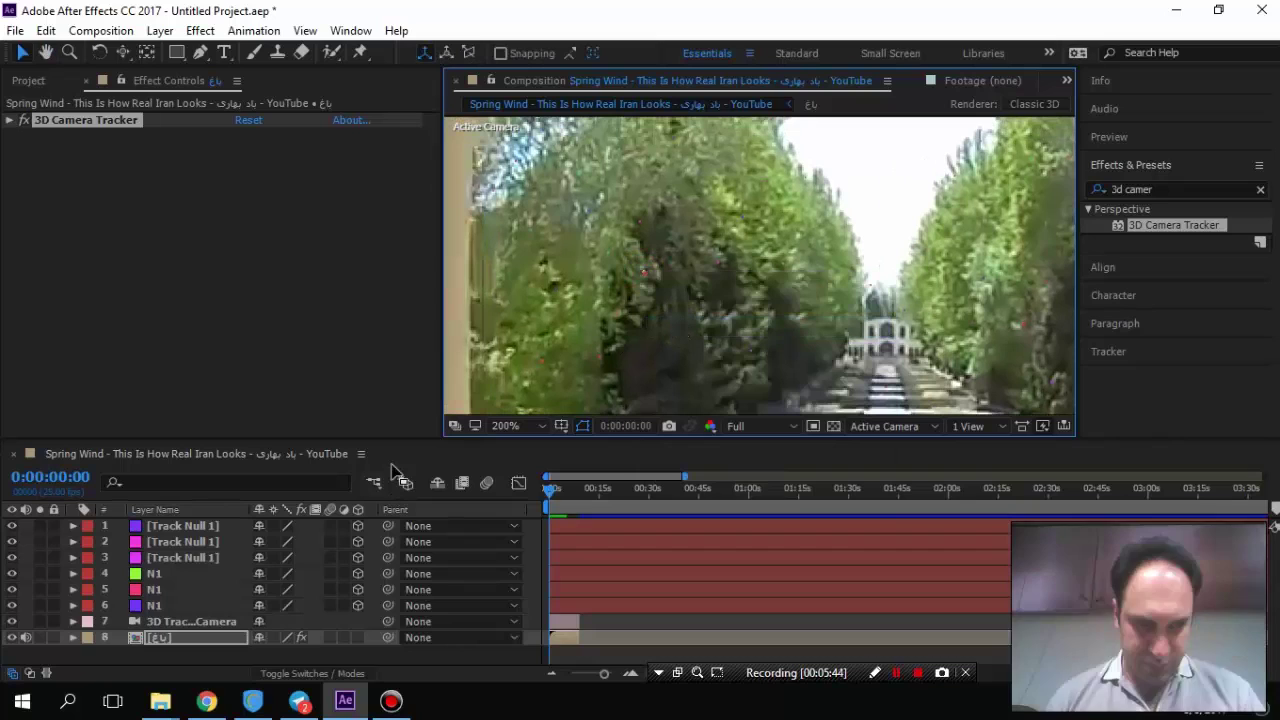
Rename the two topmost track null layers as N2.
click(184, 528)
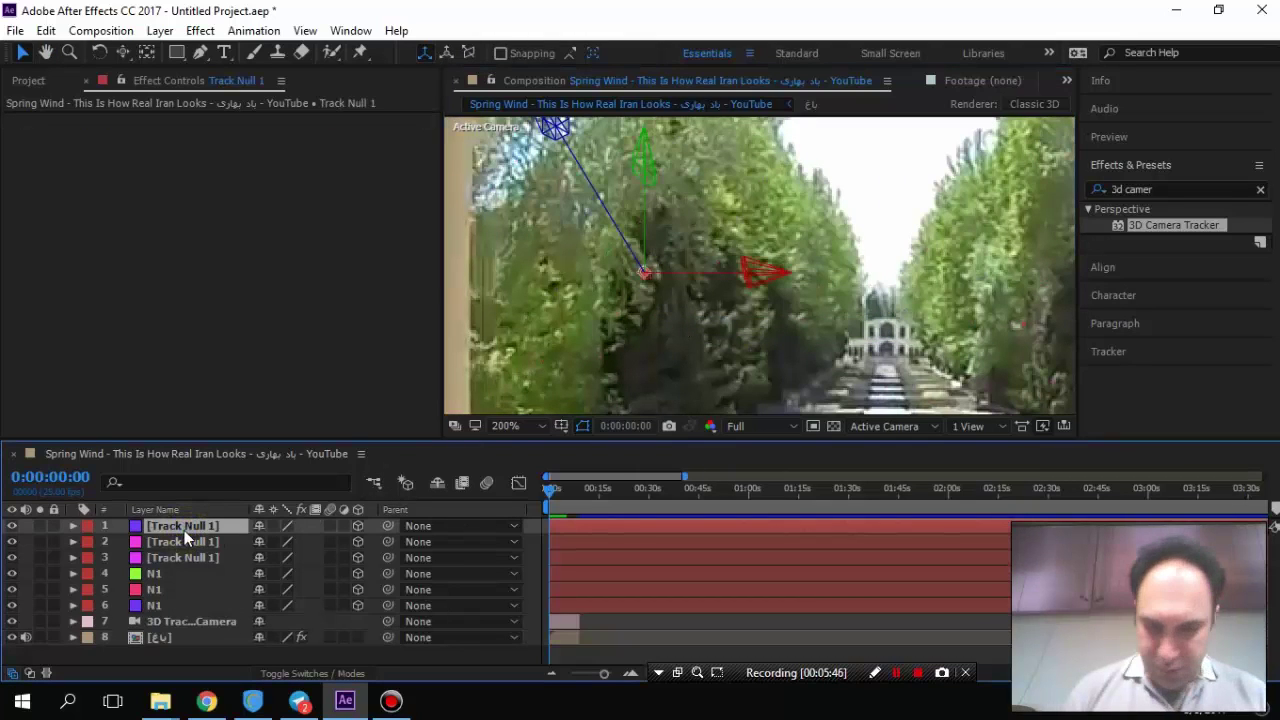
key(Return)
text(N2)
key(Return)
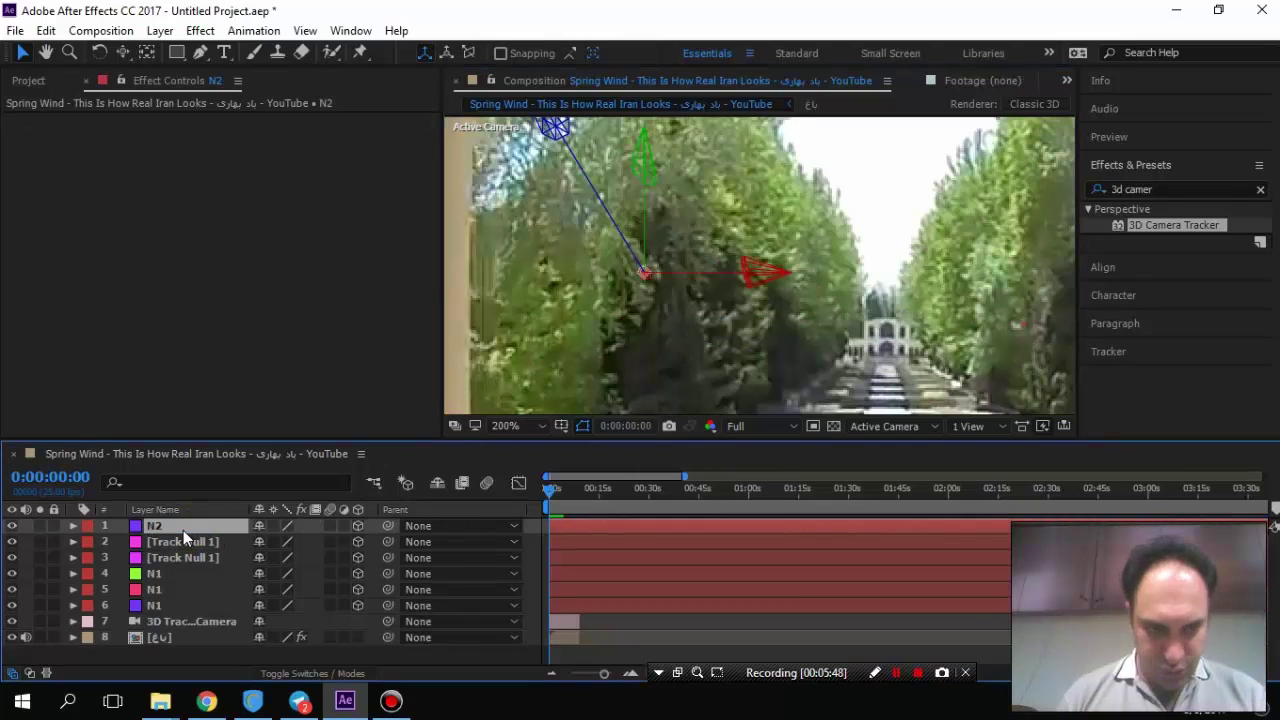
click(183, 538)
key(Return)
text(N2)
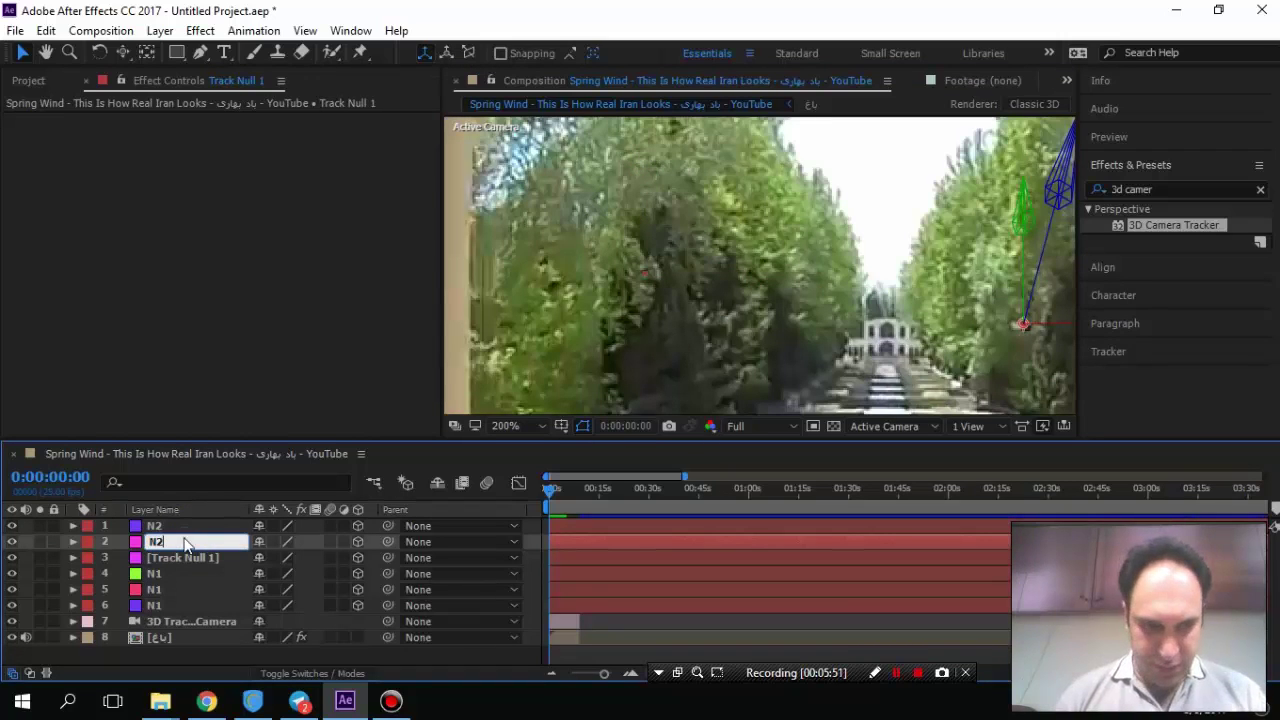
key(Return)
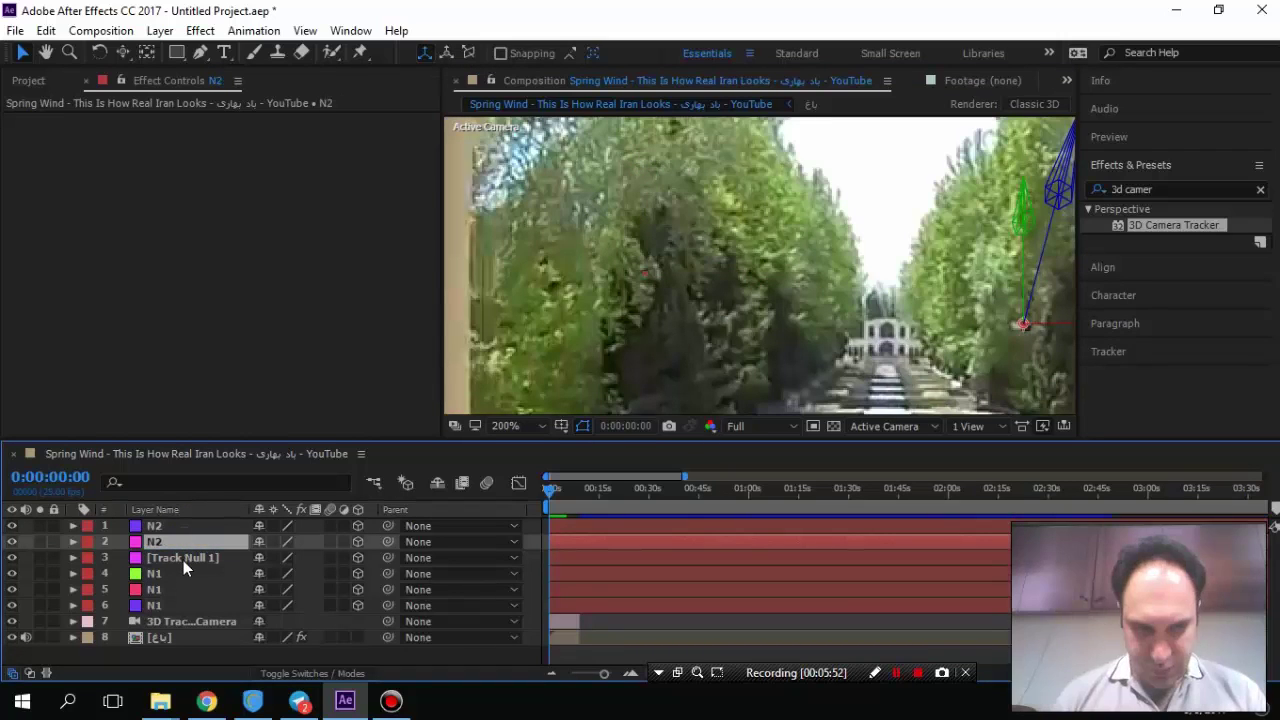
Rename the remaining track null layer as N3.
click(183, 557)
key(Return)
text(N3)
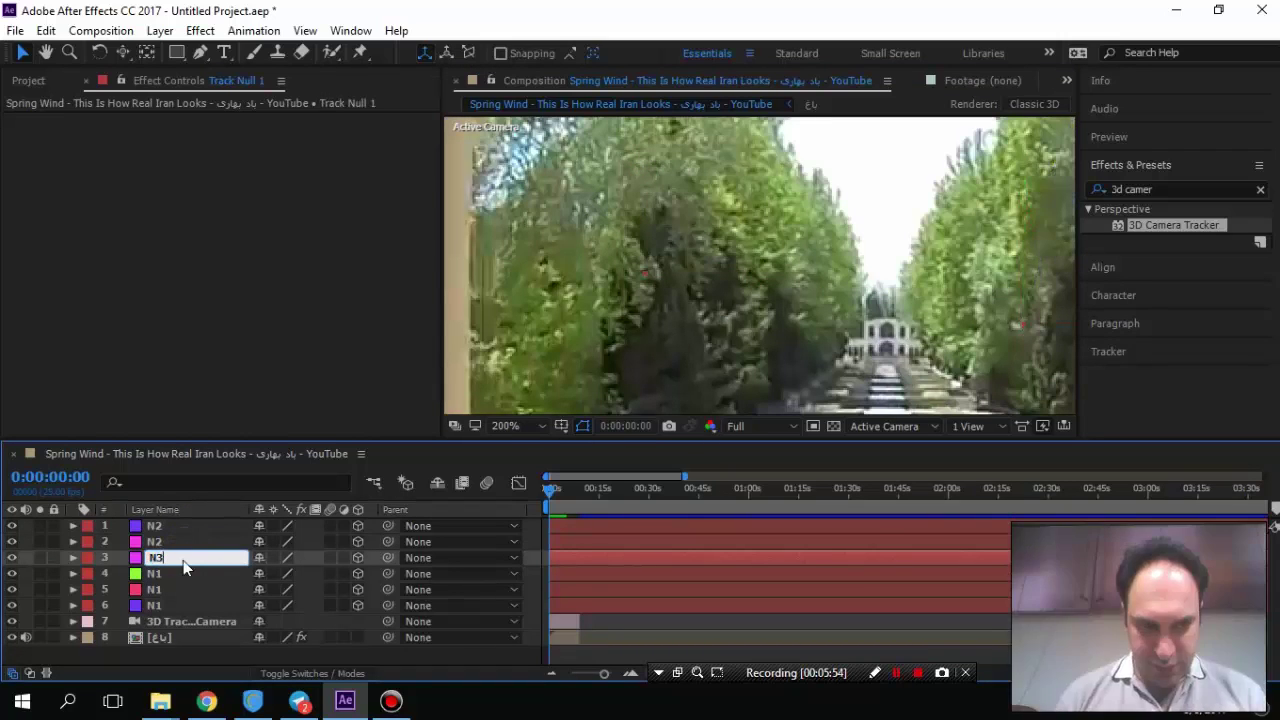
key(Return)
Examine the placement of the N2 and N3 nulls among the garden trees up close and in the whole frame.
drag(639, 268, 760, 229)
scroll(741, 320, up, 2)
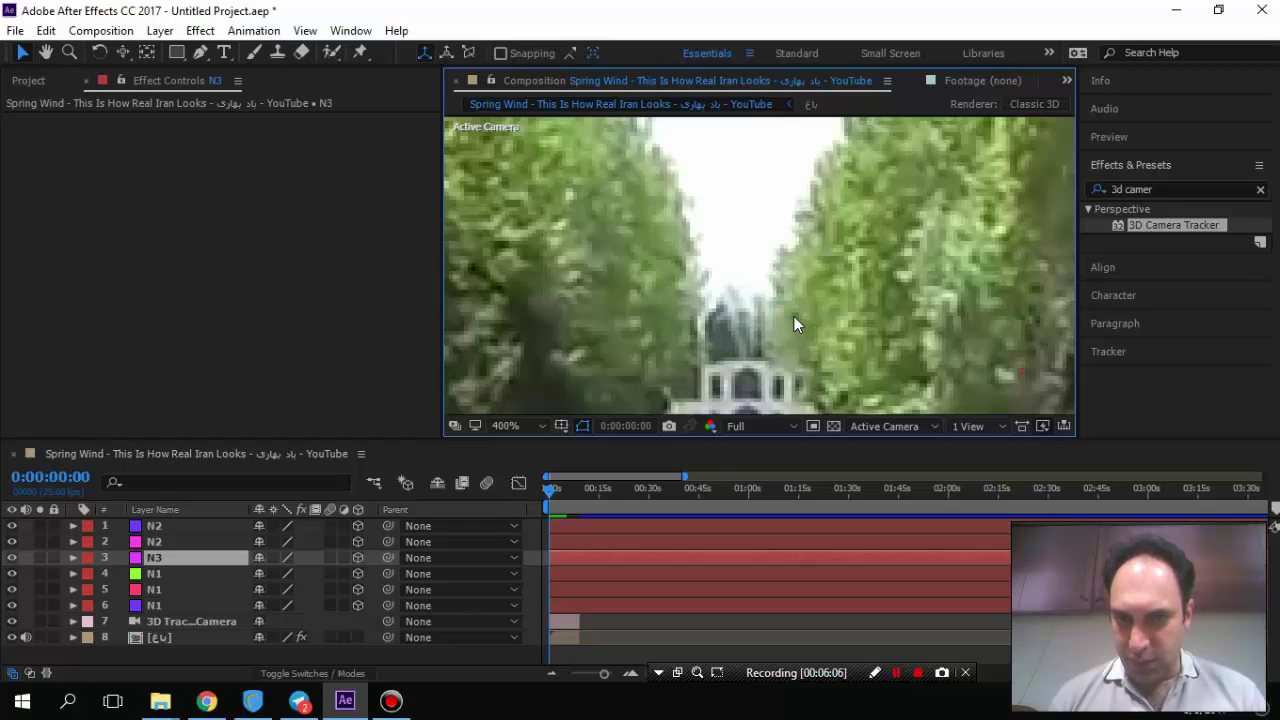
key(/)
key(.)
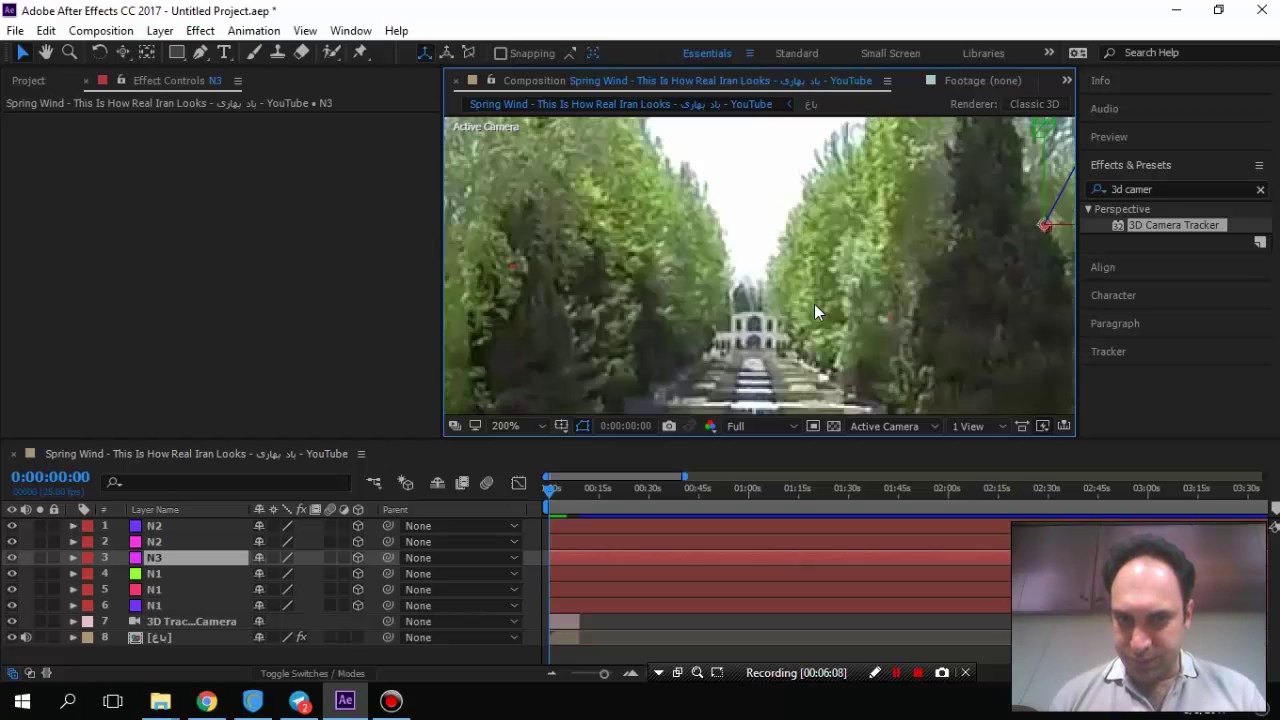
scroll(814, 312, down, 6)
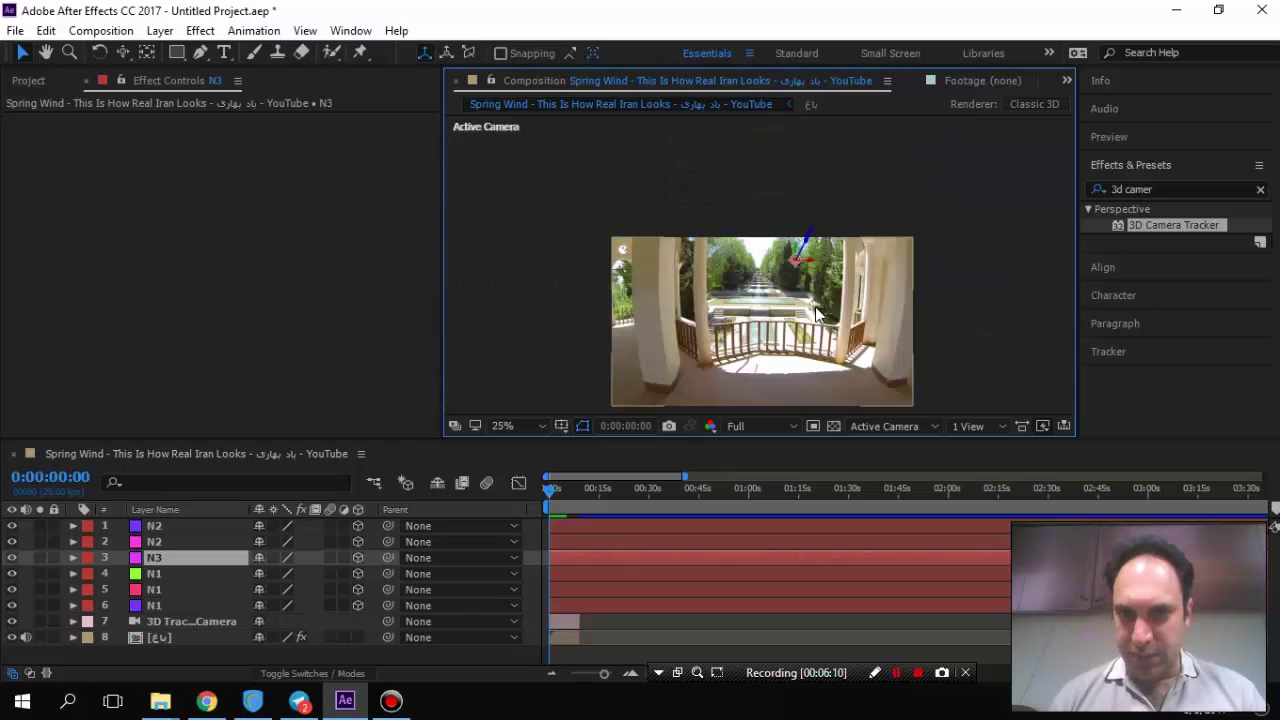
scroll(815, 307, down, 1)
key(/)
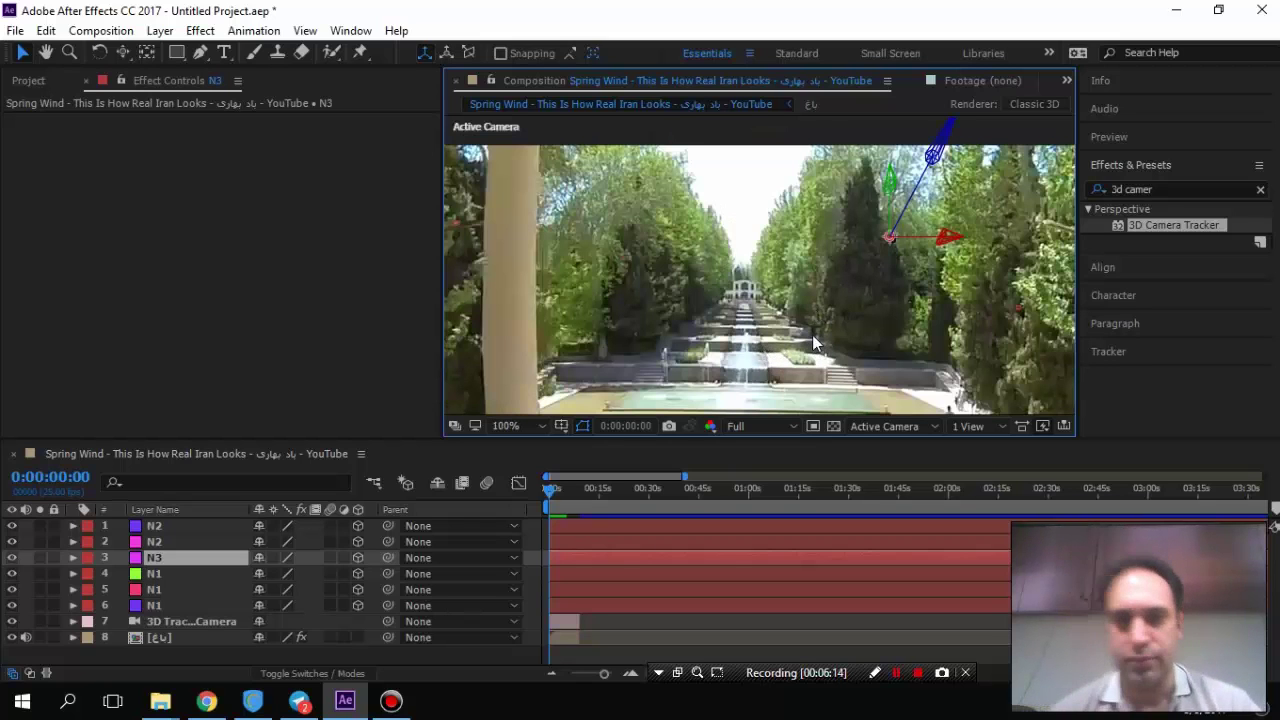
scroll(807, 331, down, 5)
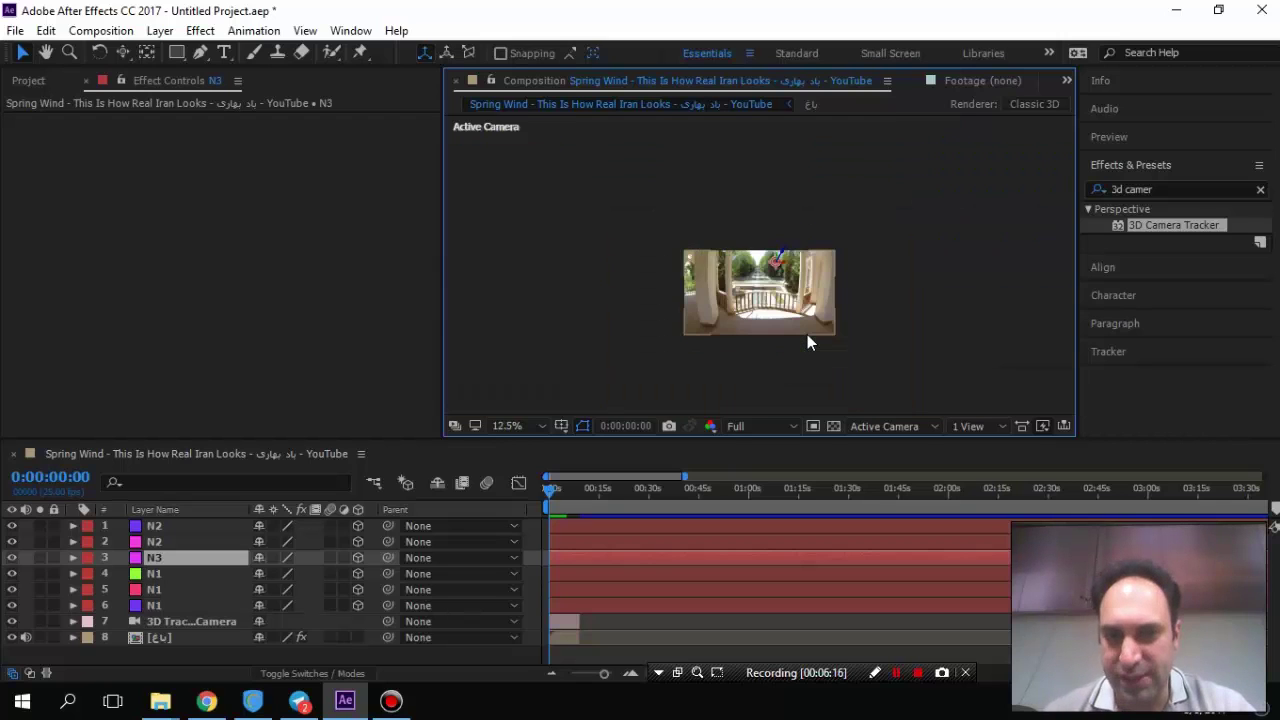
scroll(803, 340, up, 2)
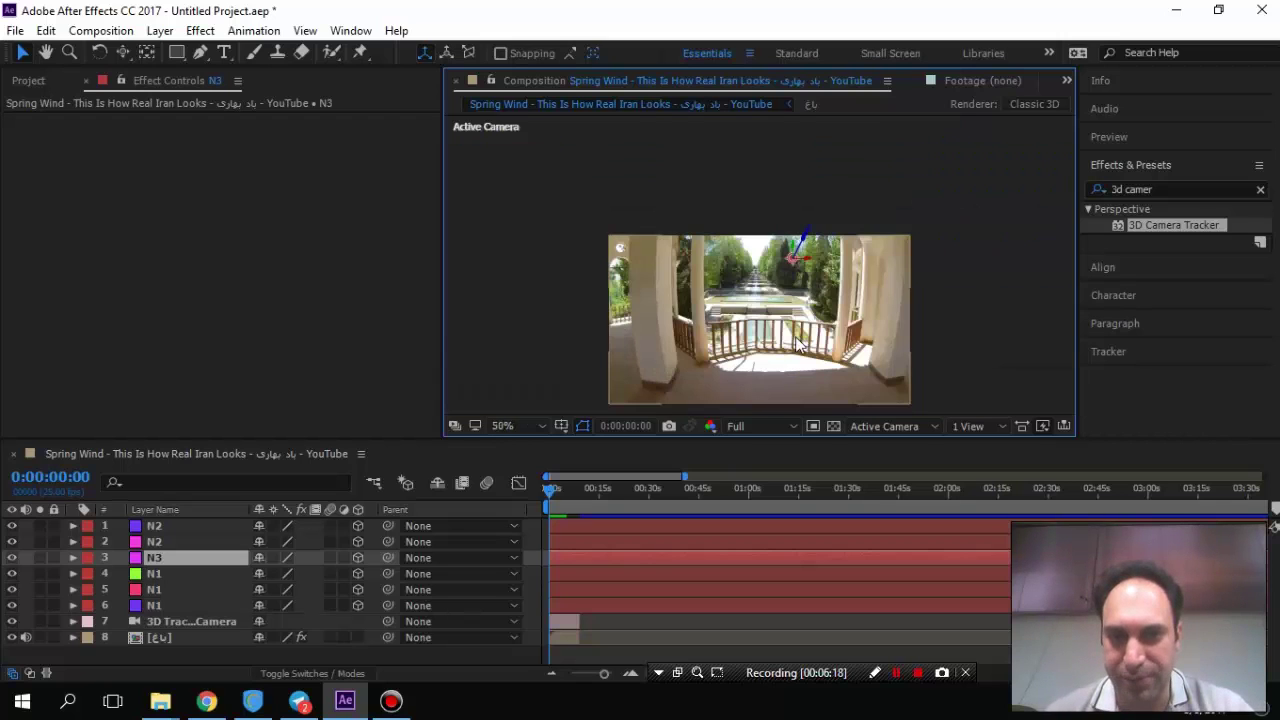
Set the current time to 0:00:08:05 and display the 3D Camera Tracker points of the garden footage layer.
key(h)
drag(712, 318, 708, 233)
key(v)
drag(549, 493, 576, 492)
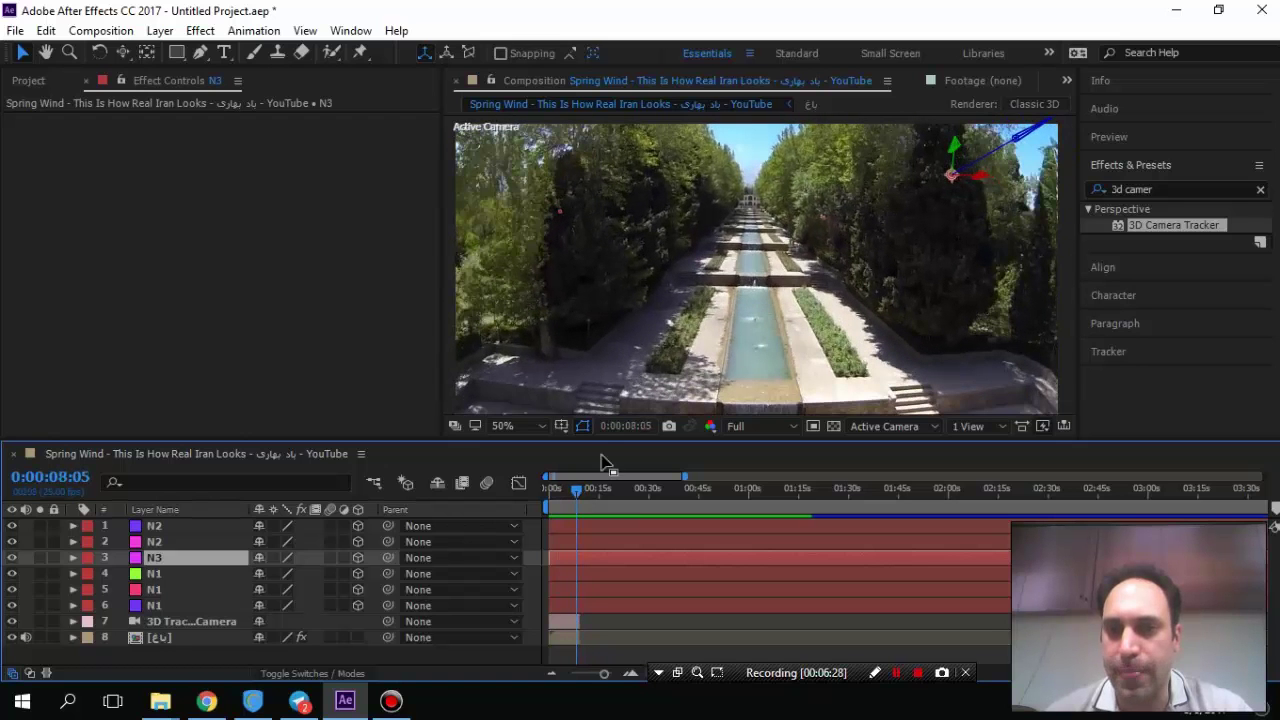
click(188, 621)
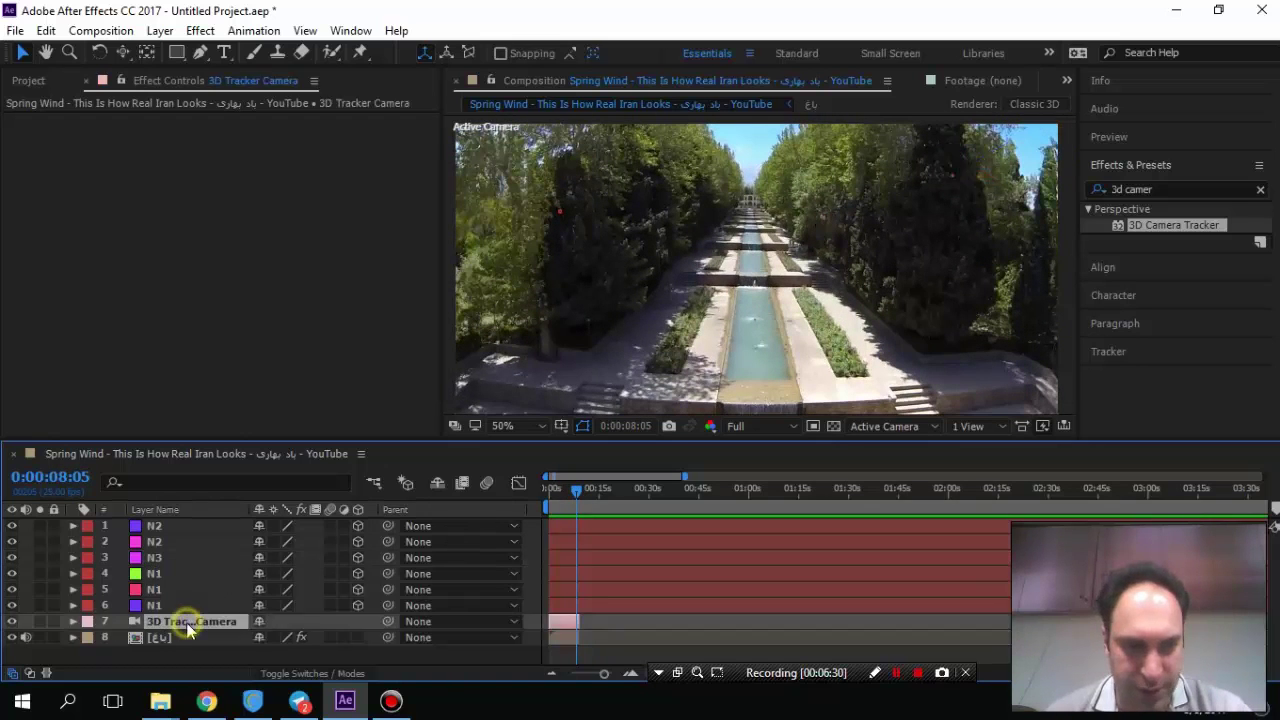
click(172, 636)
click(130, 120)
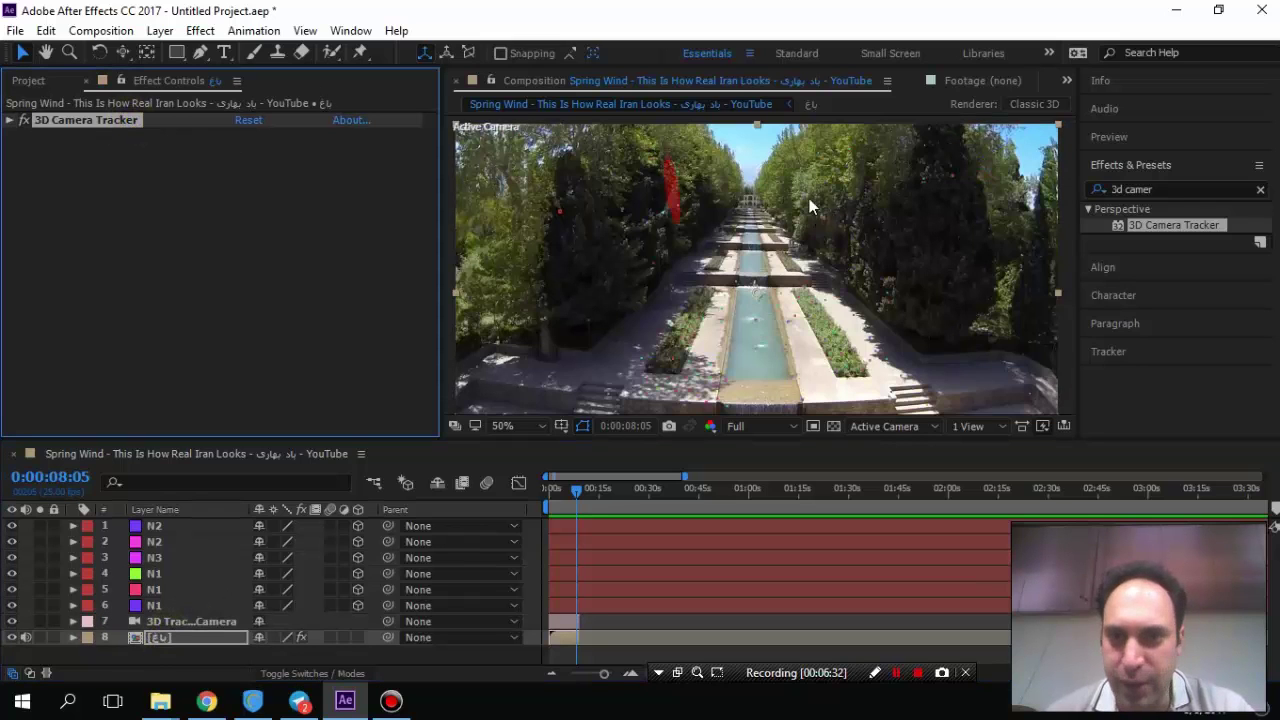
Create a null from a track point halfway up the right-hand trees at 0:00:08:05.
click(838, 191)
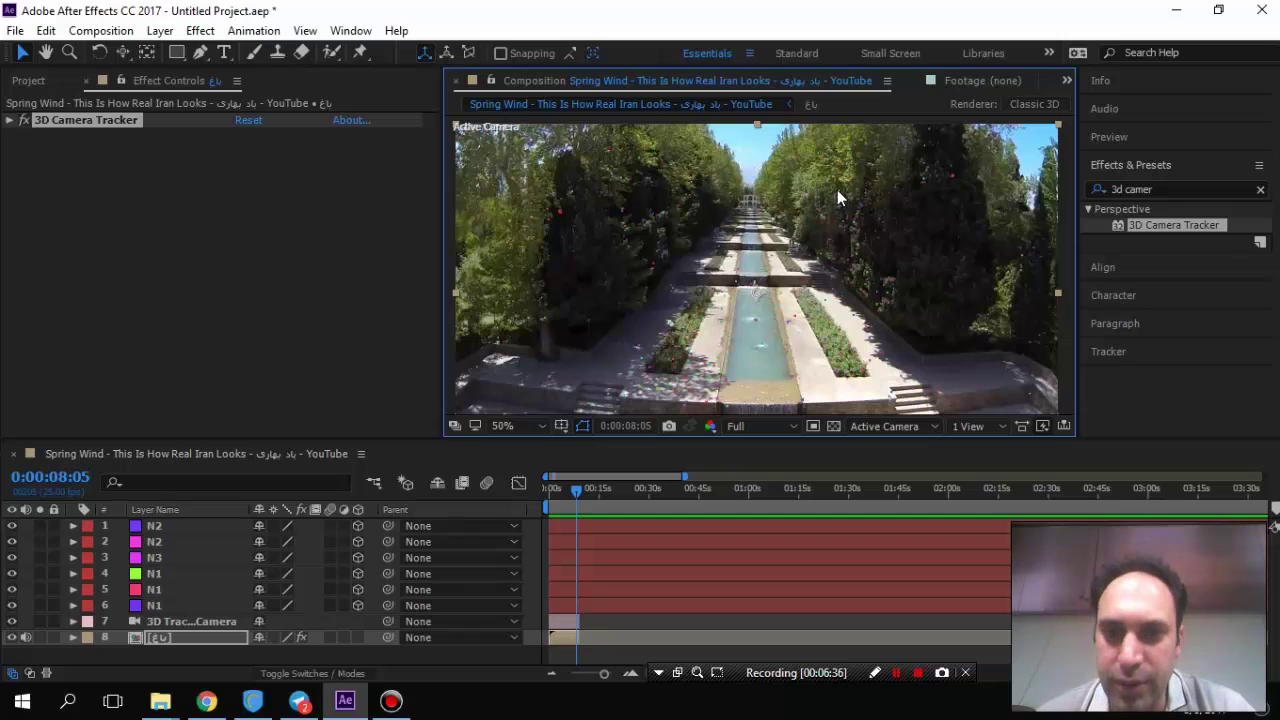
key(slash)
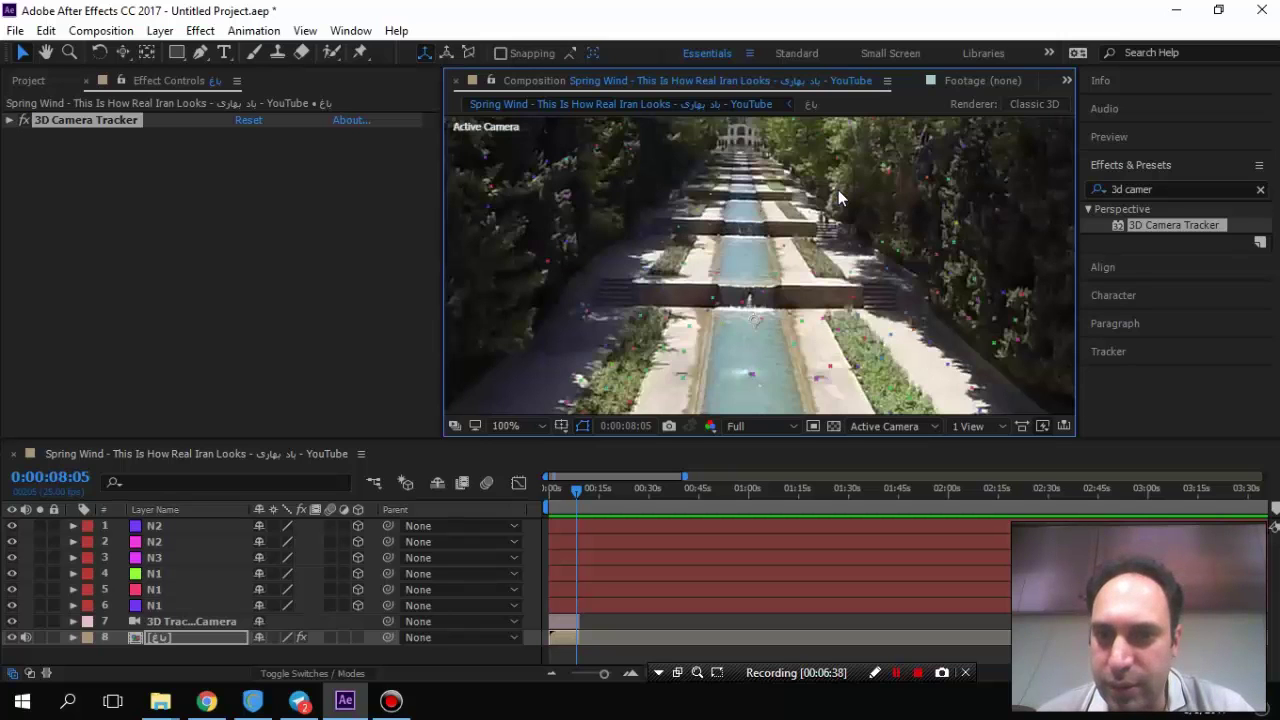
drag(890, 173, 815, 288)
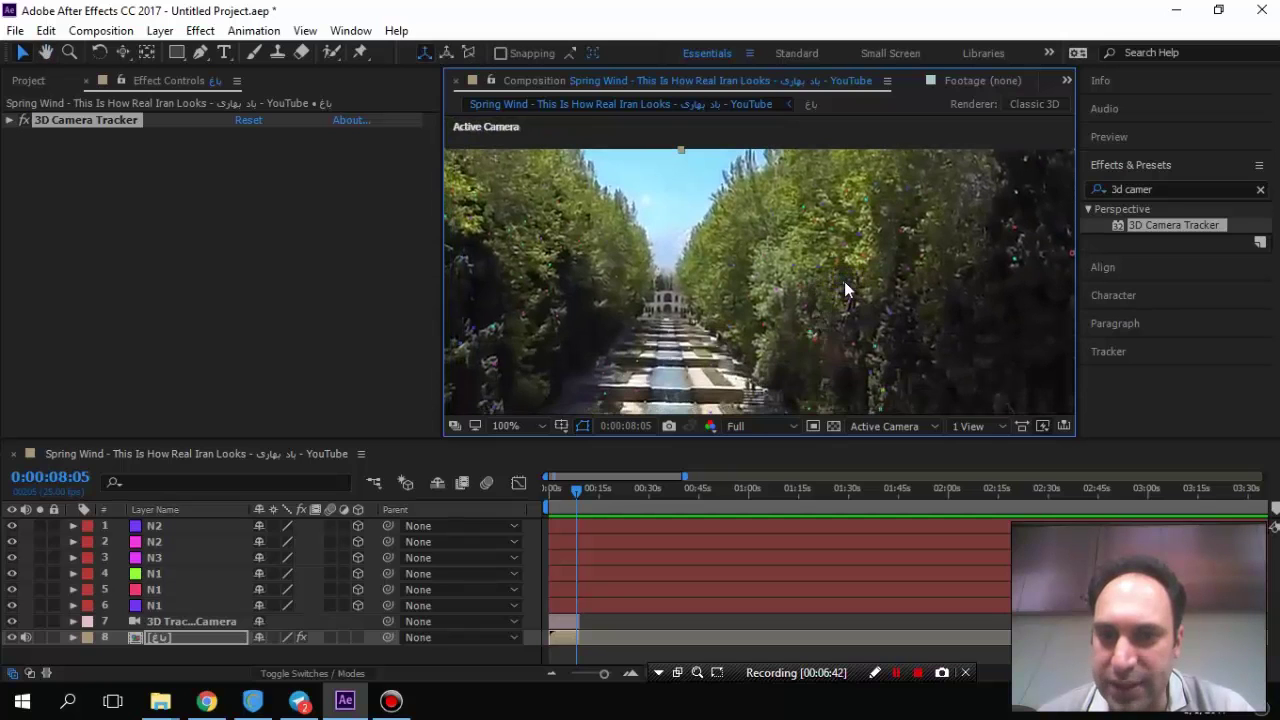
right_click(844, 283)
click(878, 333)
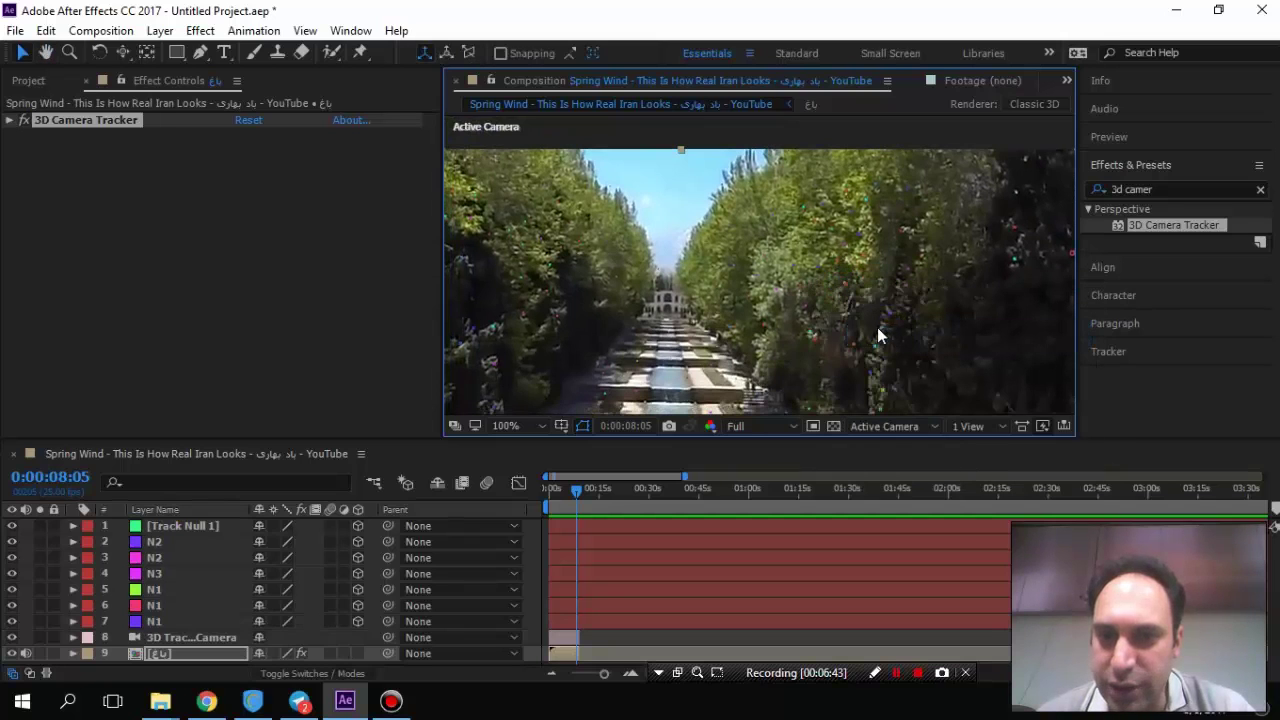
Create two nulls from separate track points in the left-hand trees, one higher and one lower.
click(551, 263)
right_click(551, 263)
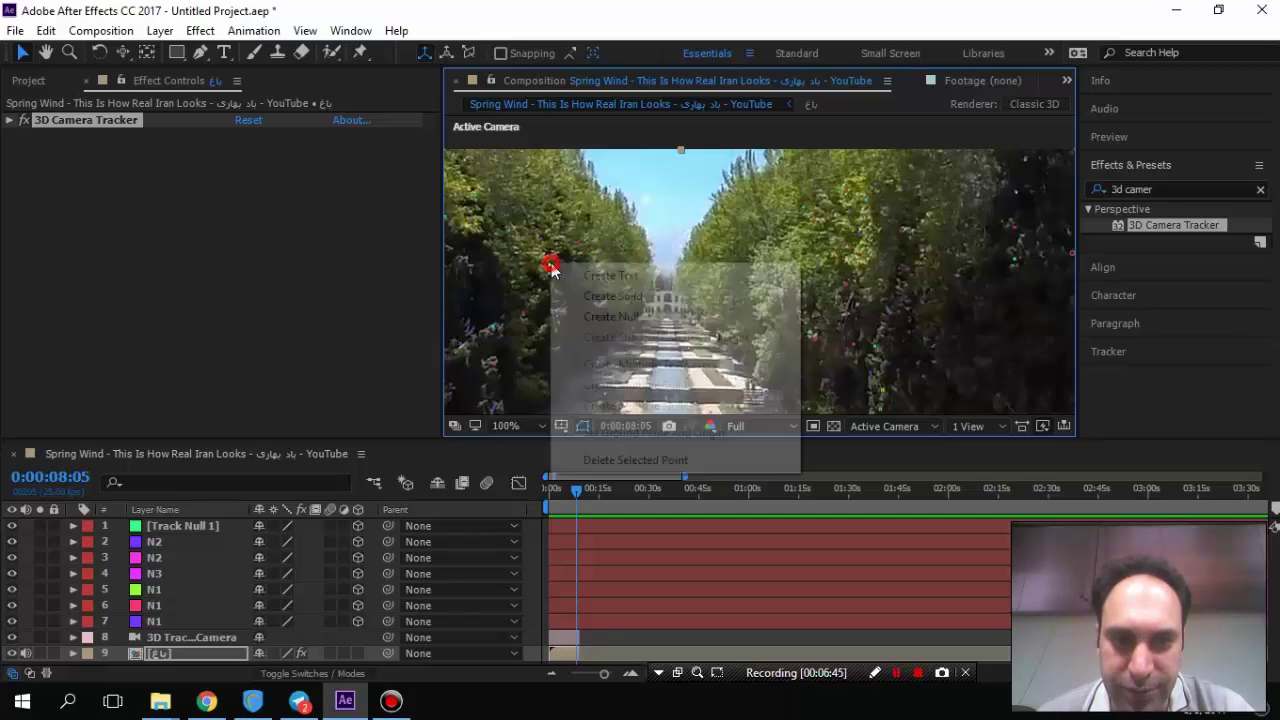
click(600, 317)
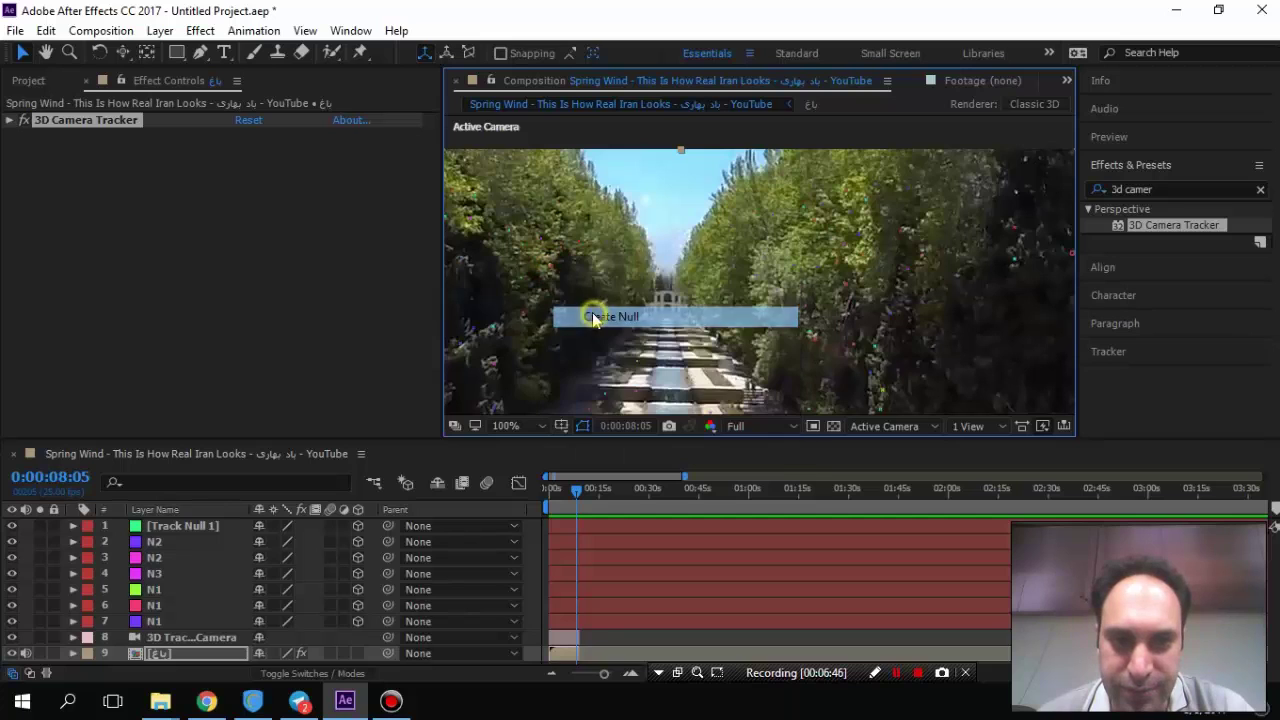
right_click(473, 328)
click(536, 382)
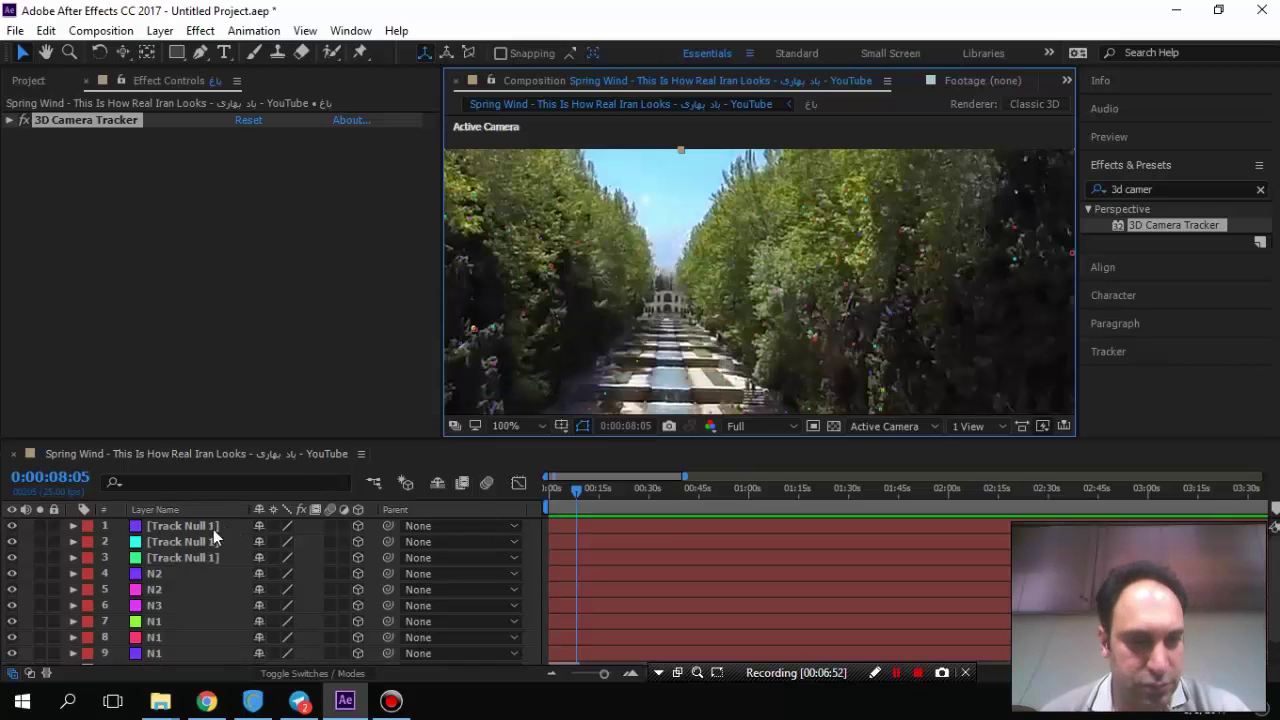
Rename each of the three new track nulls from 0:00:08:05 as N3.
click(200, 525)
key(Return)
text(N)
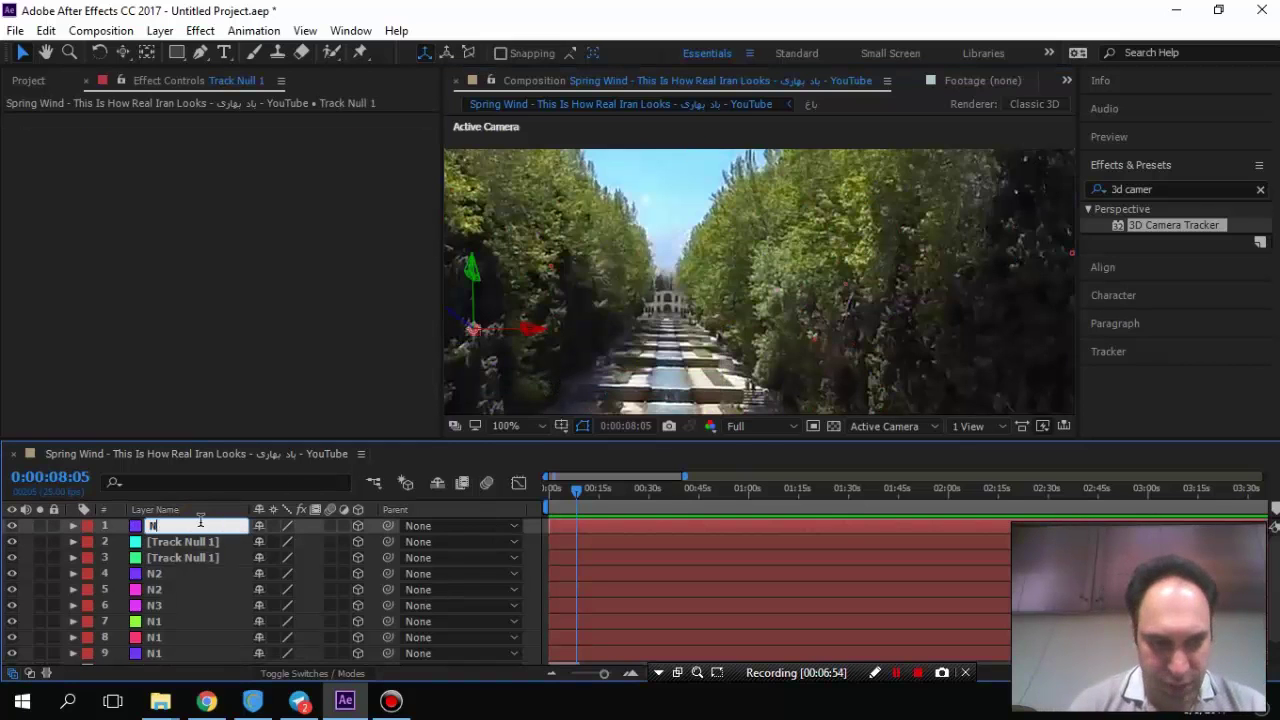
text(3)
key(Return)
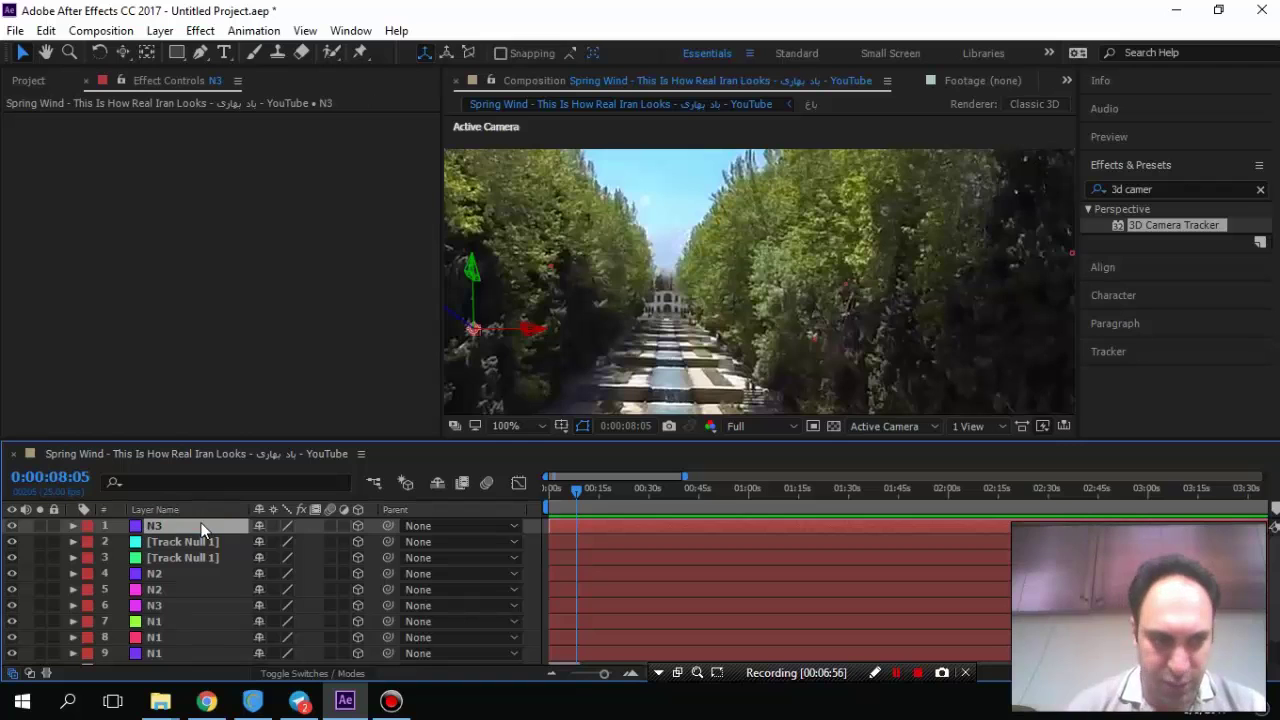
click(200, 541)
key(Return)
text(N3)
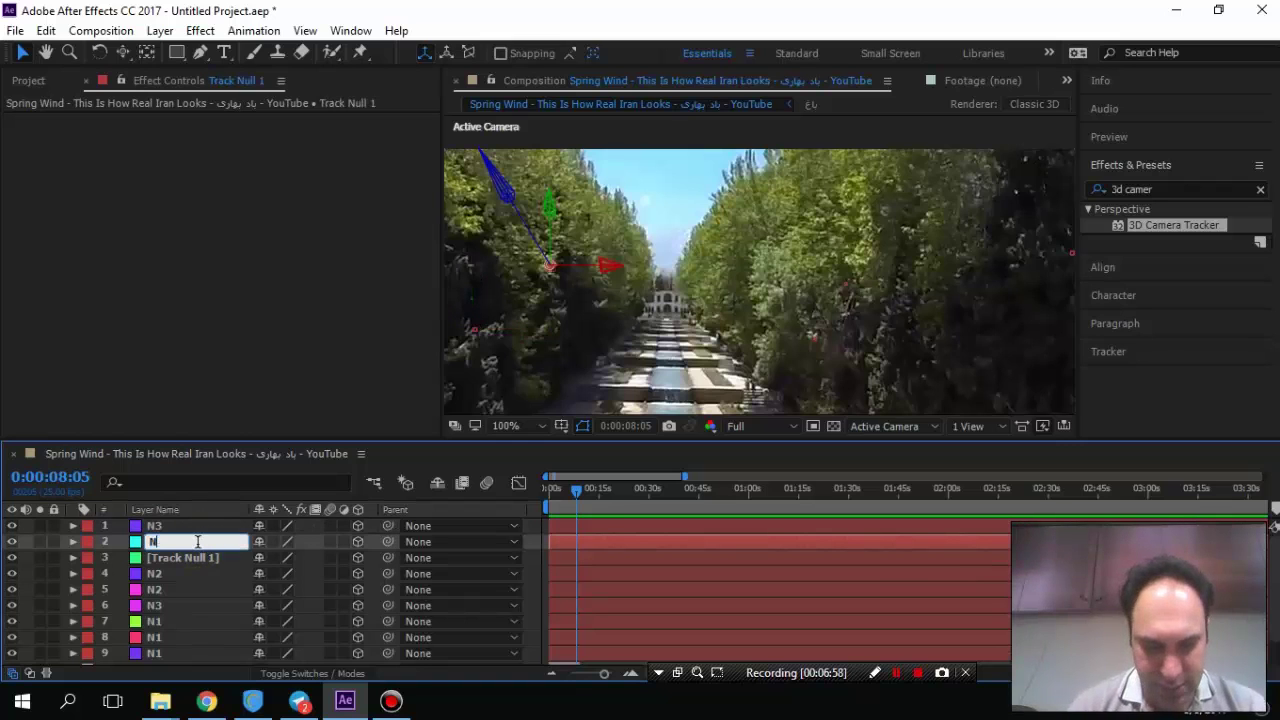
key(Return)
click(200, 557)
key(Return)
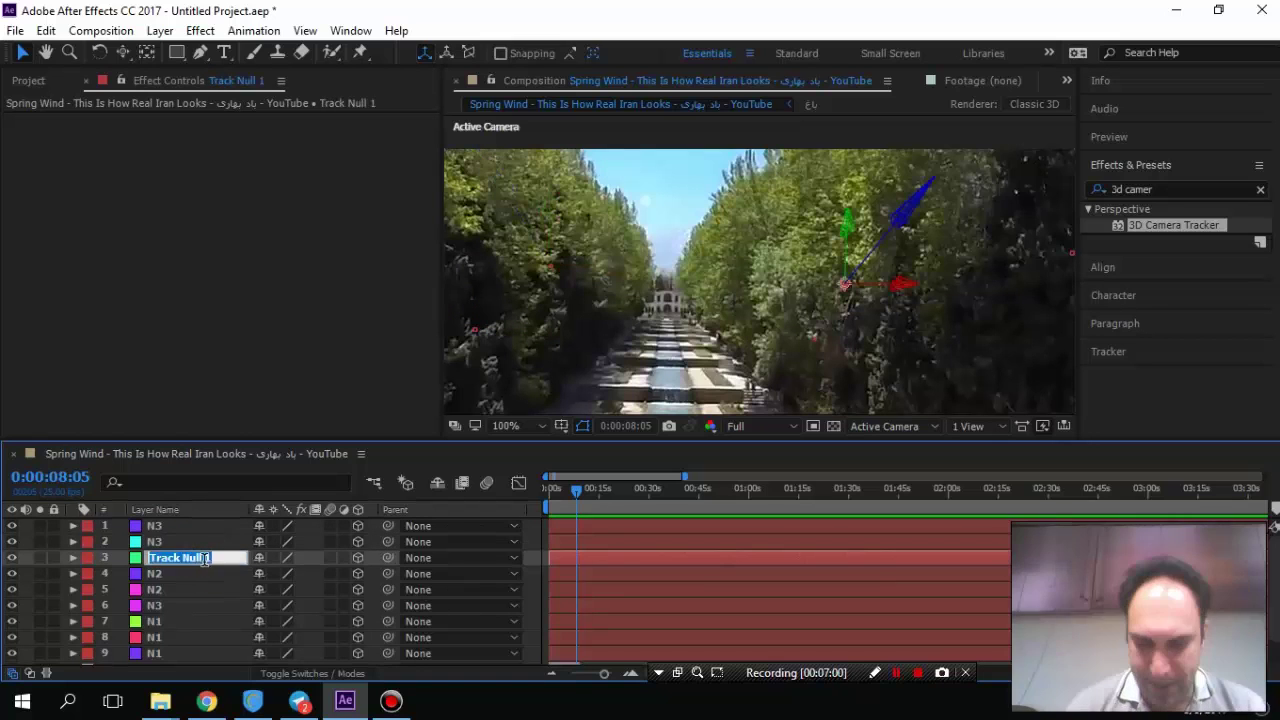
text(N3)
key(Return)
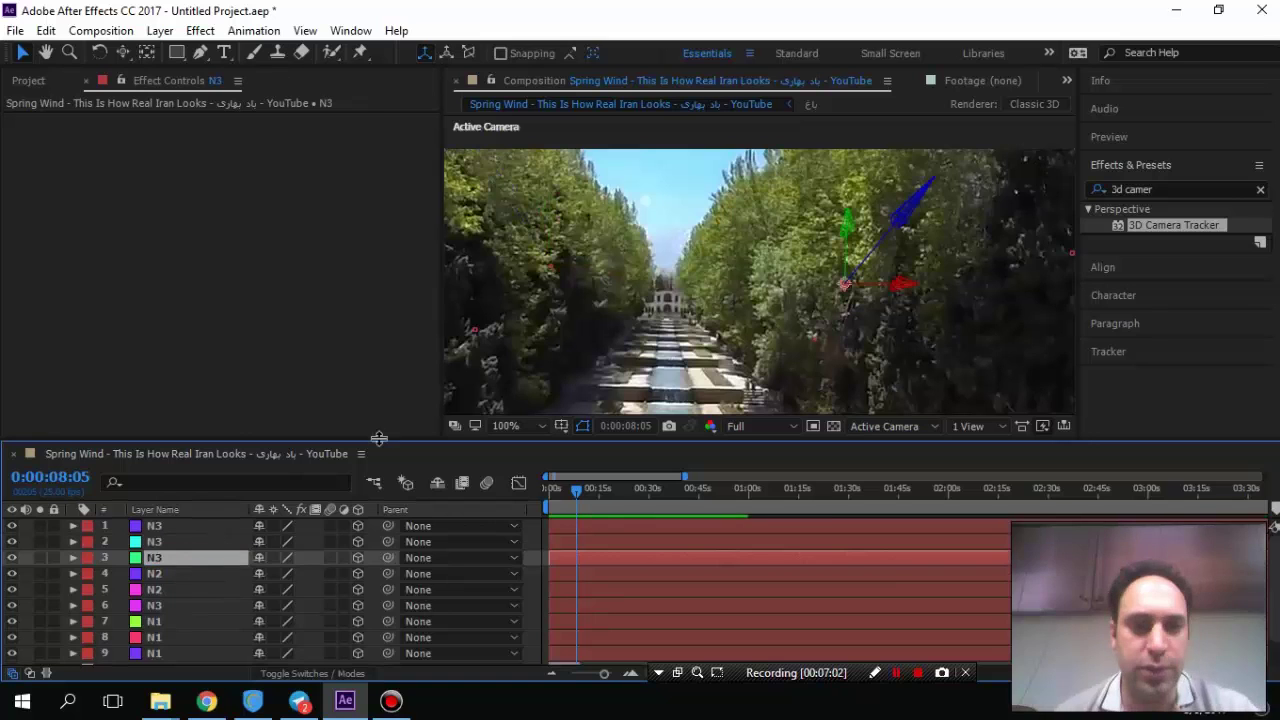
Fit the whole frame in the viewer, show every timeline layer, and check the effects on the camera and garden footage layers.
click(530, 426)
click(527, 84)
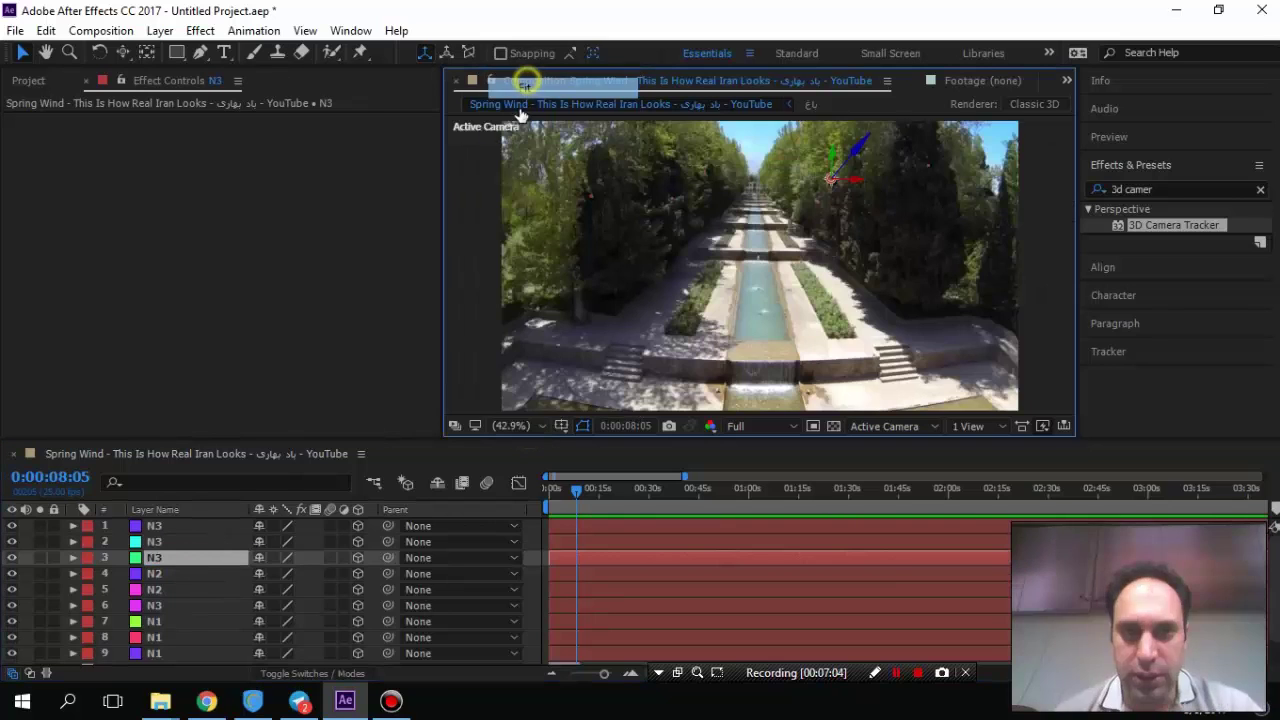
drag(510, 441, 527, 318)
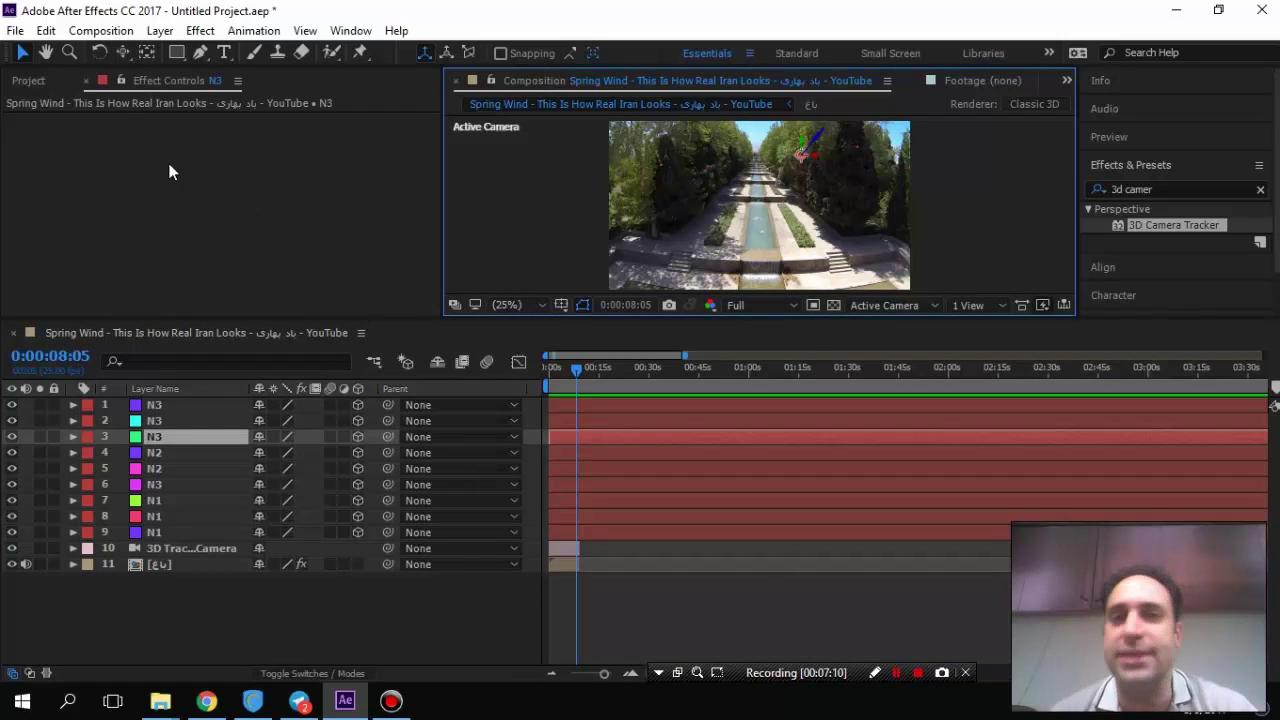
click(124, 104)
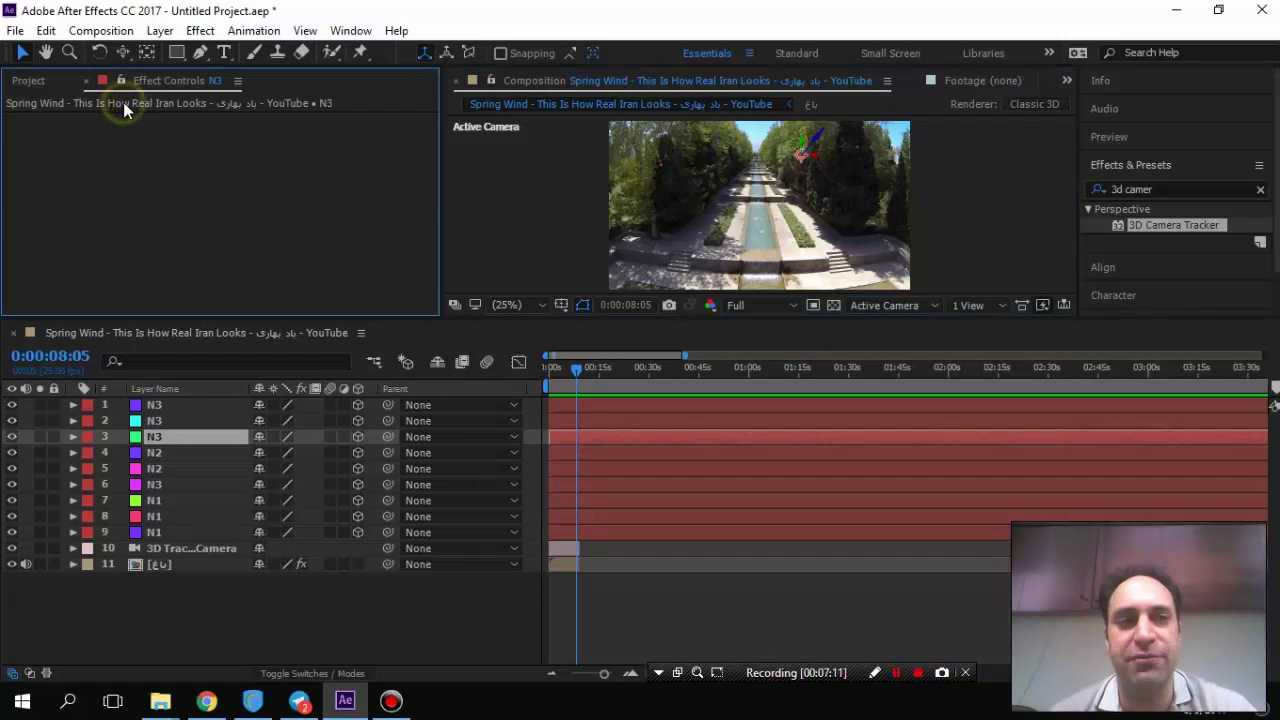
click(167, 548)
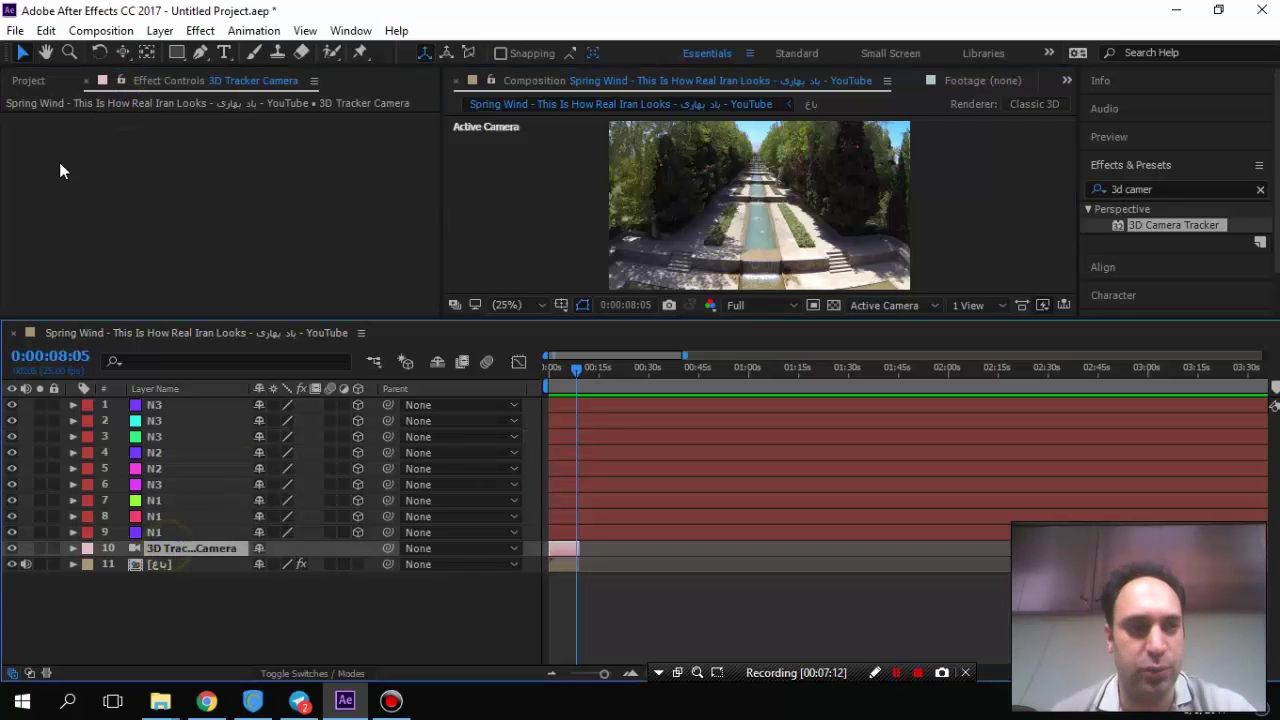
click(162, 564)
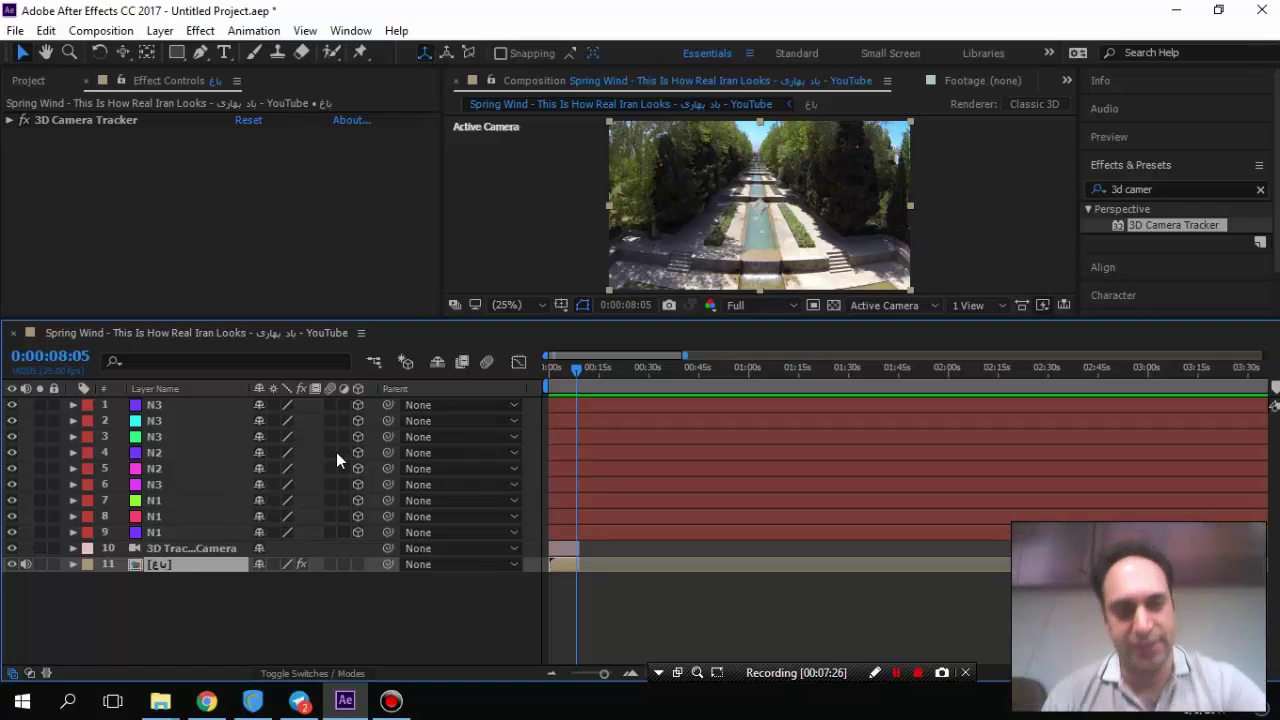
click(136, 610)
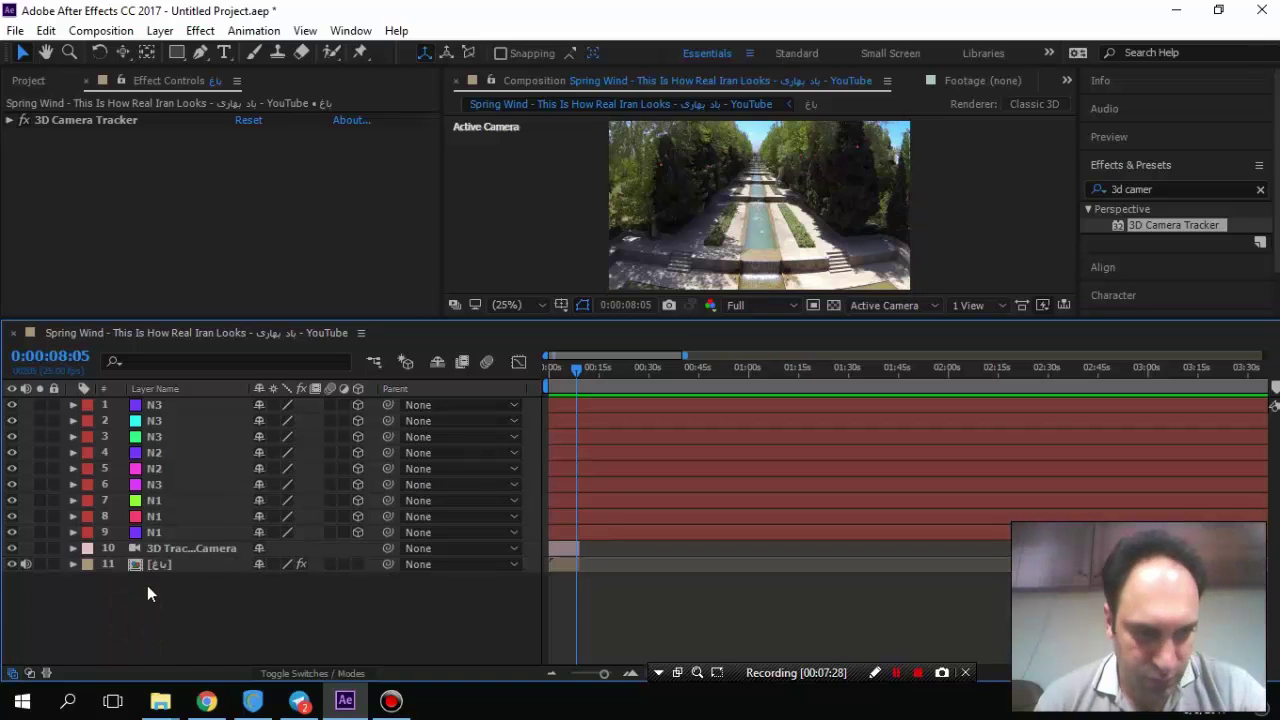
Search the effects for "plex" with the garden footage layer selected.
click(157, 566)
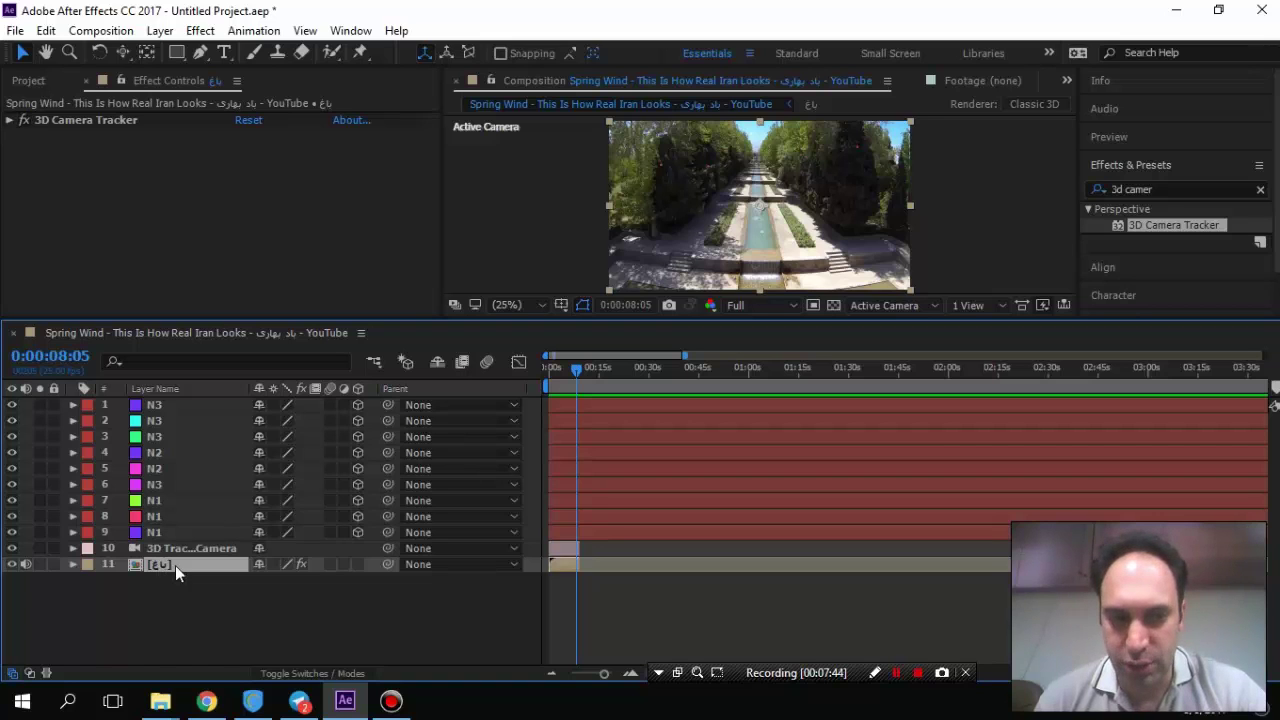
click(1125, 189)
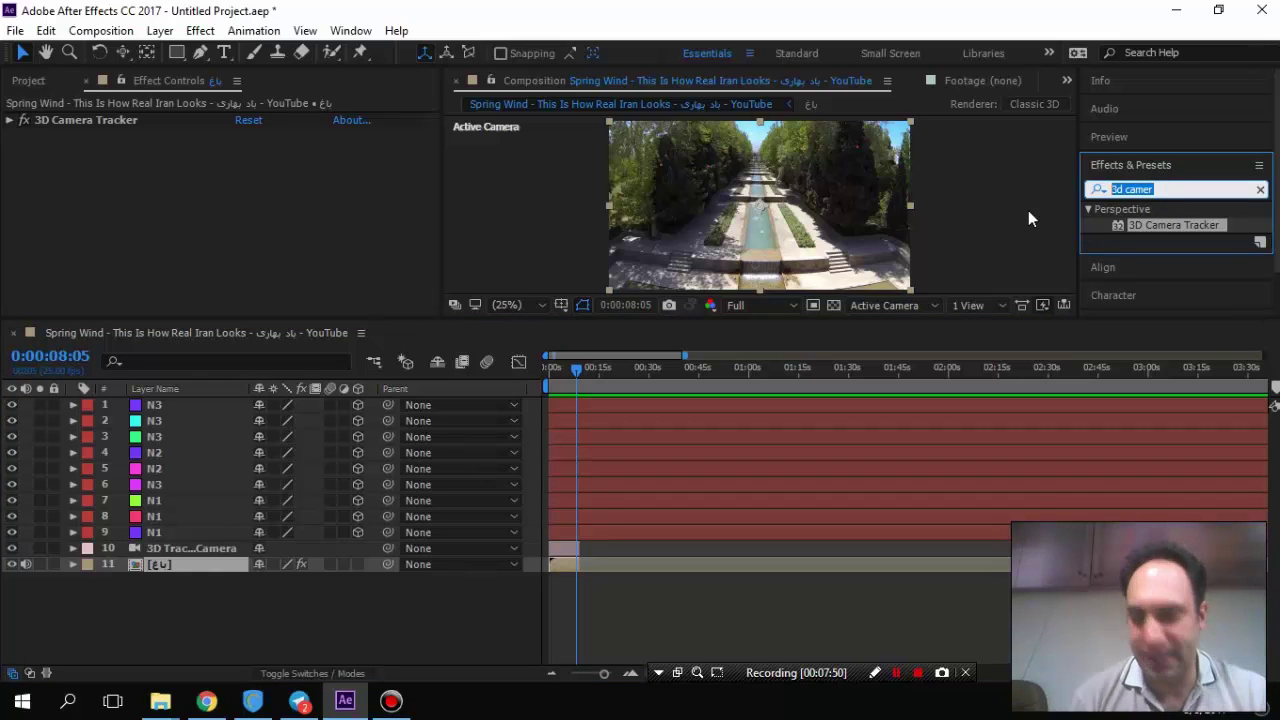
text(plex)
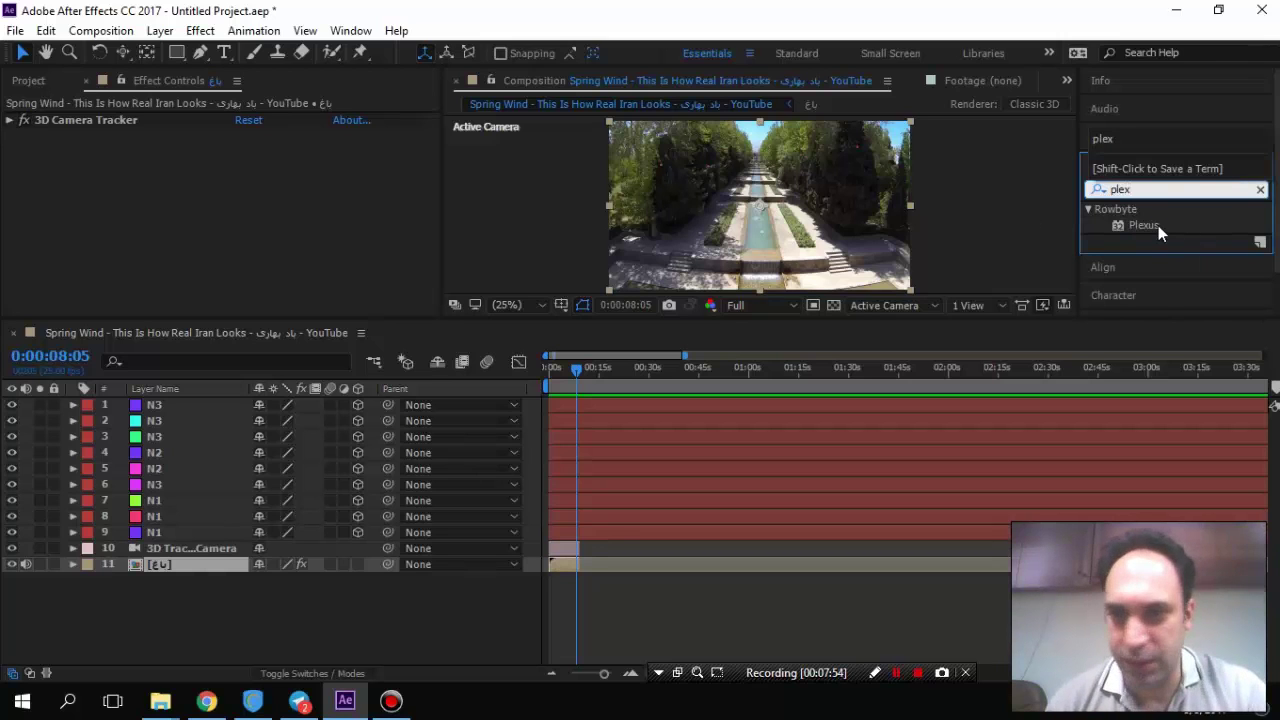
Try applying the Plexus effect directly to the garden footage layer and collapse its effect settings.
drag(1150, 225, 182, 565)
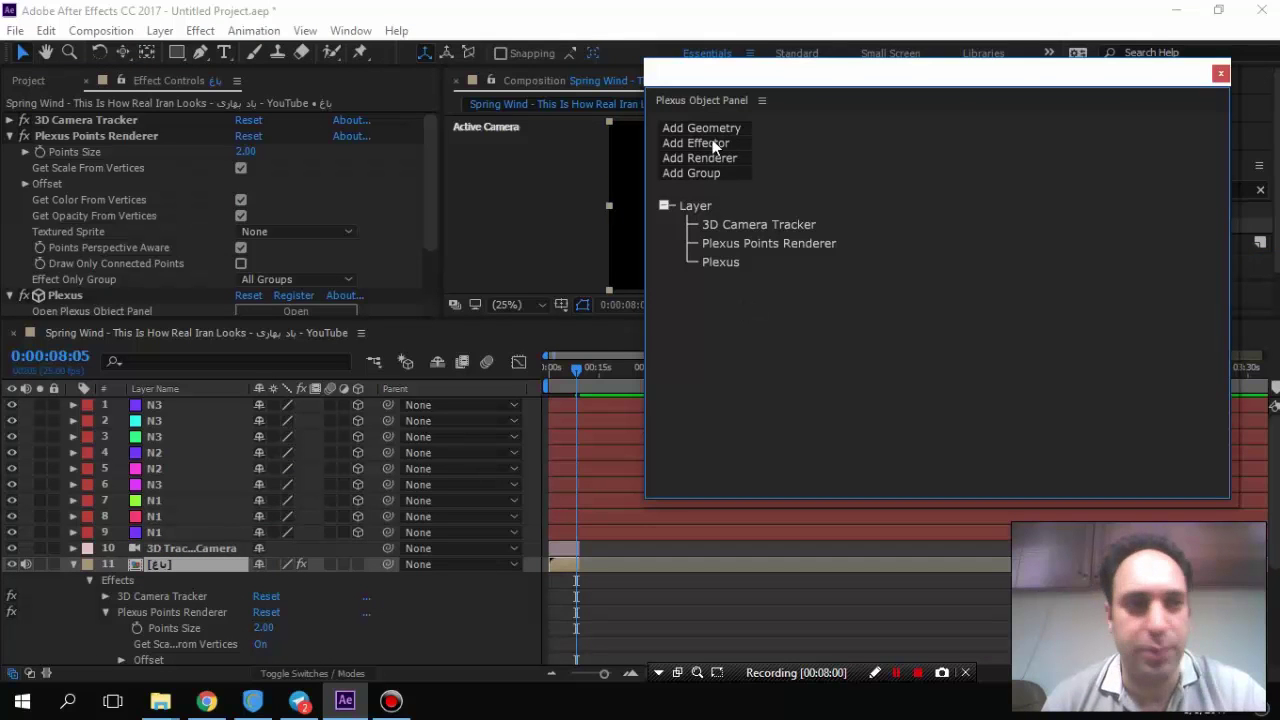
click(10, 136)
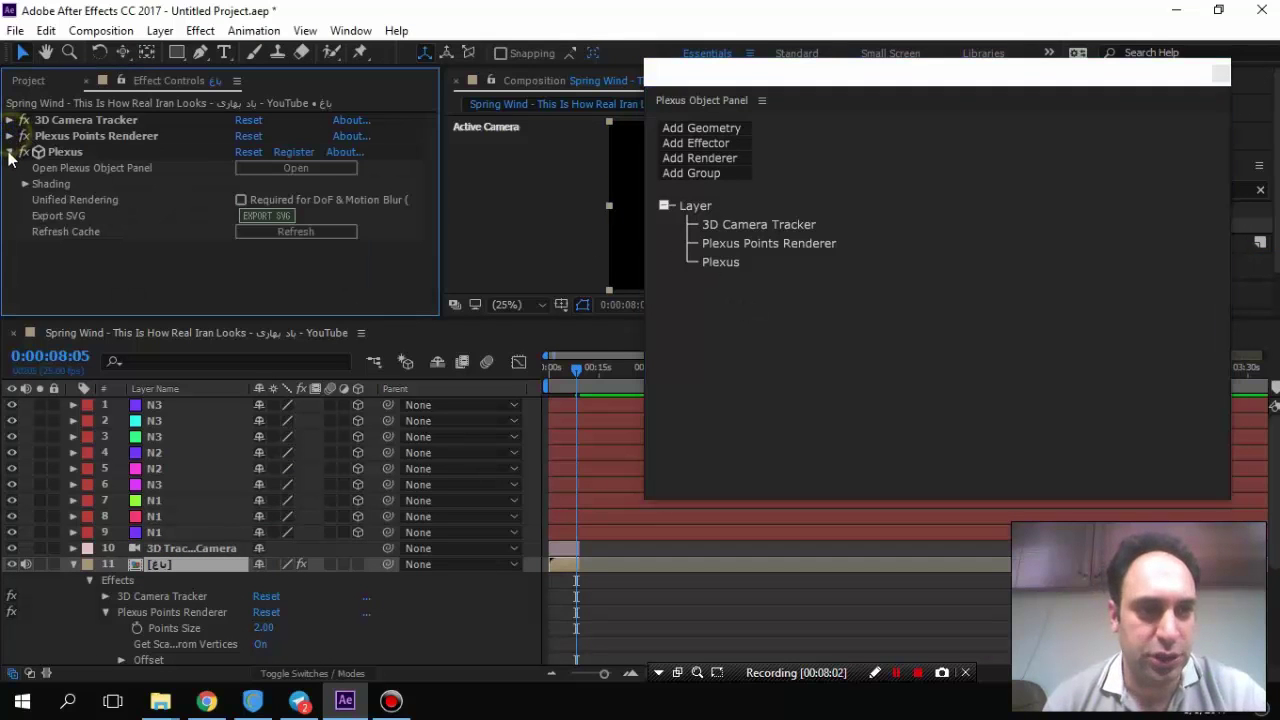
click(10, 152)
drag(711, 74, 450, 72)
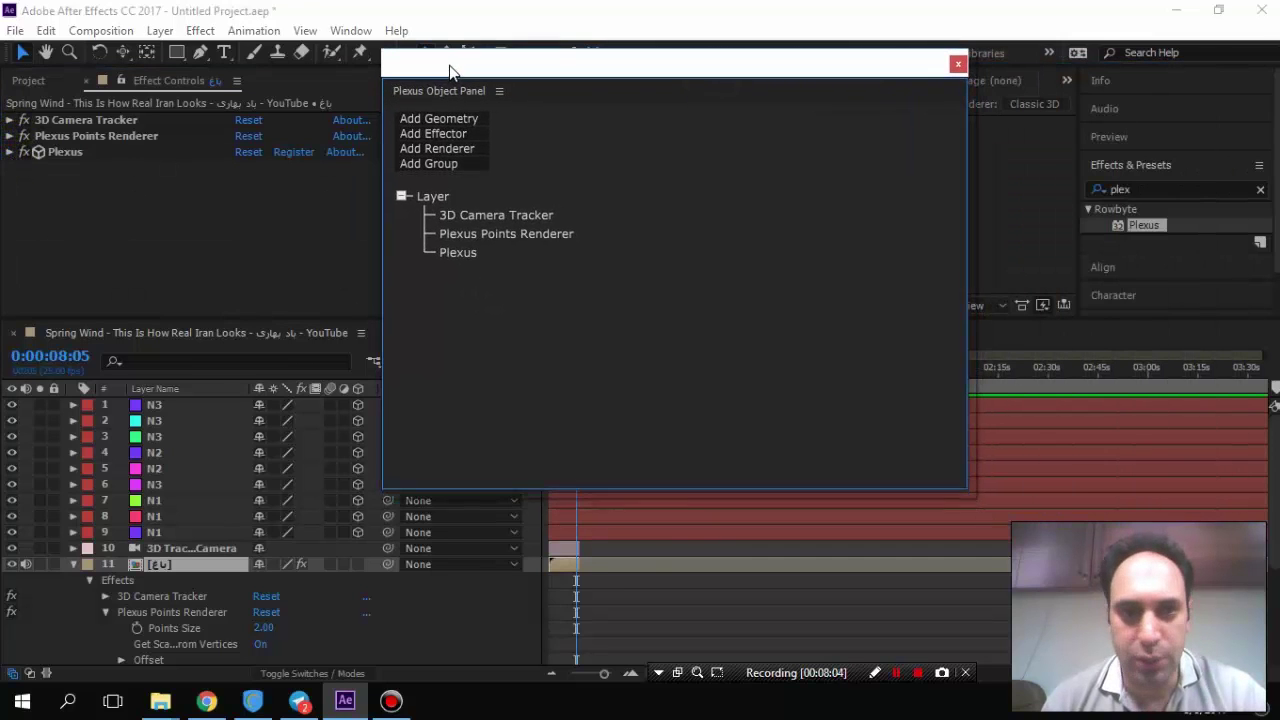
Add a Layers geometry and a Lines renderer to Plexus on the garden footage layer, and close the Plexus object window.
click(430, 120)
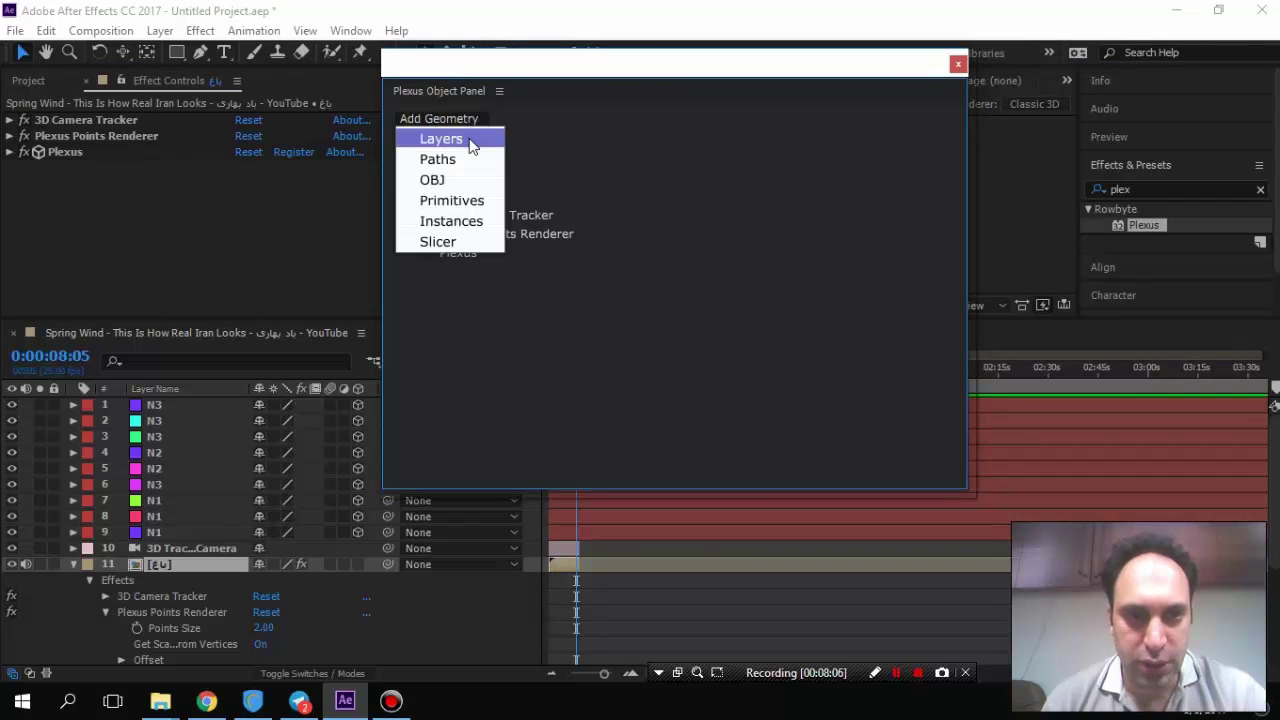
click(470, 145)
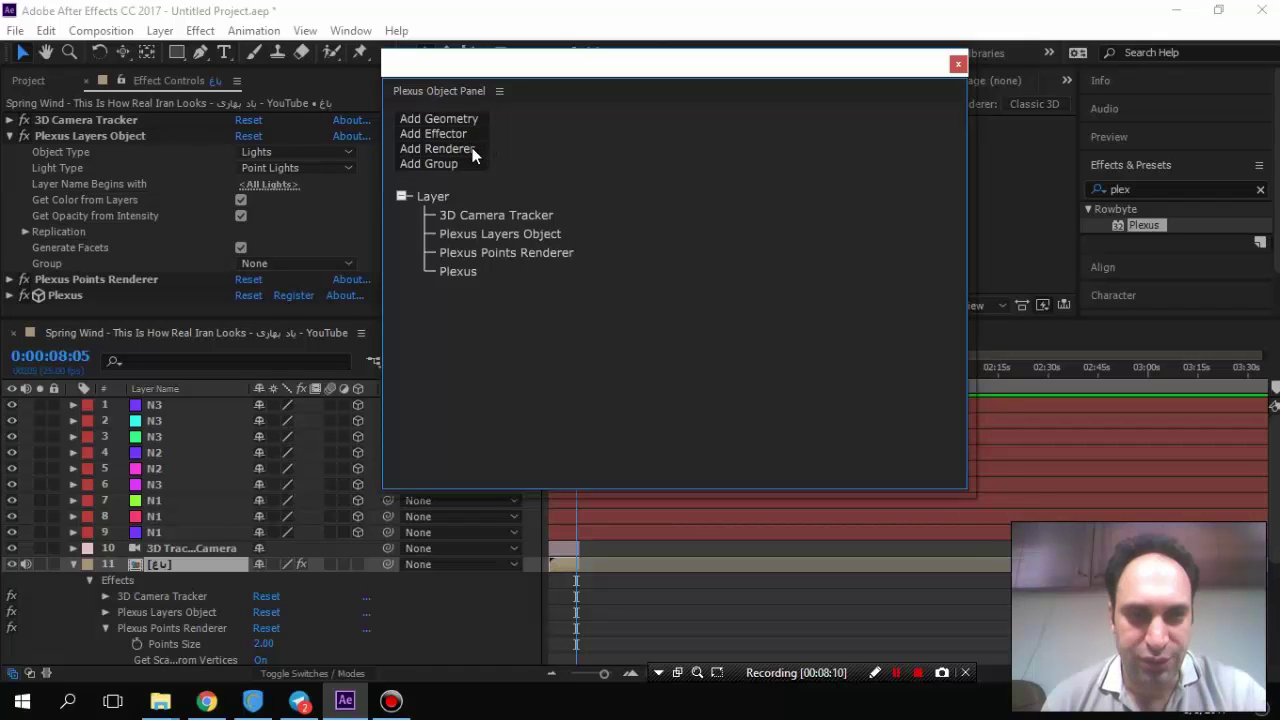
click(474, 155)
click(470, 191)
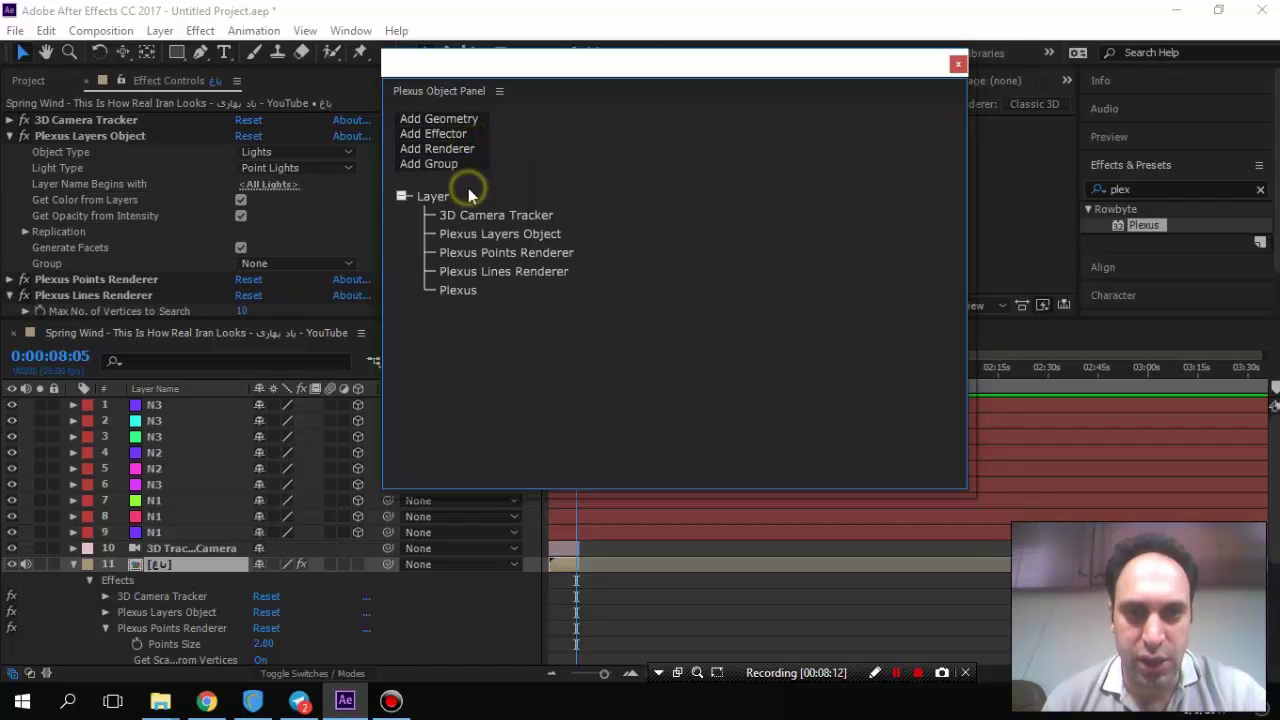
click(958, 64)
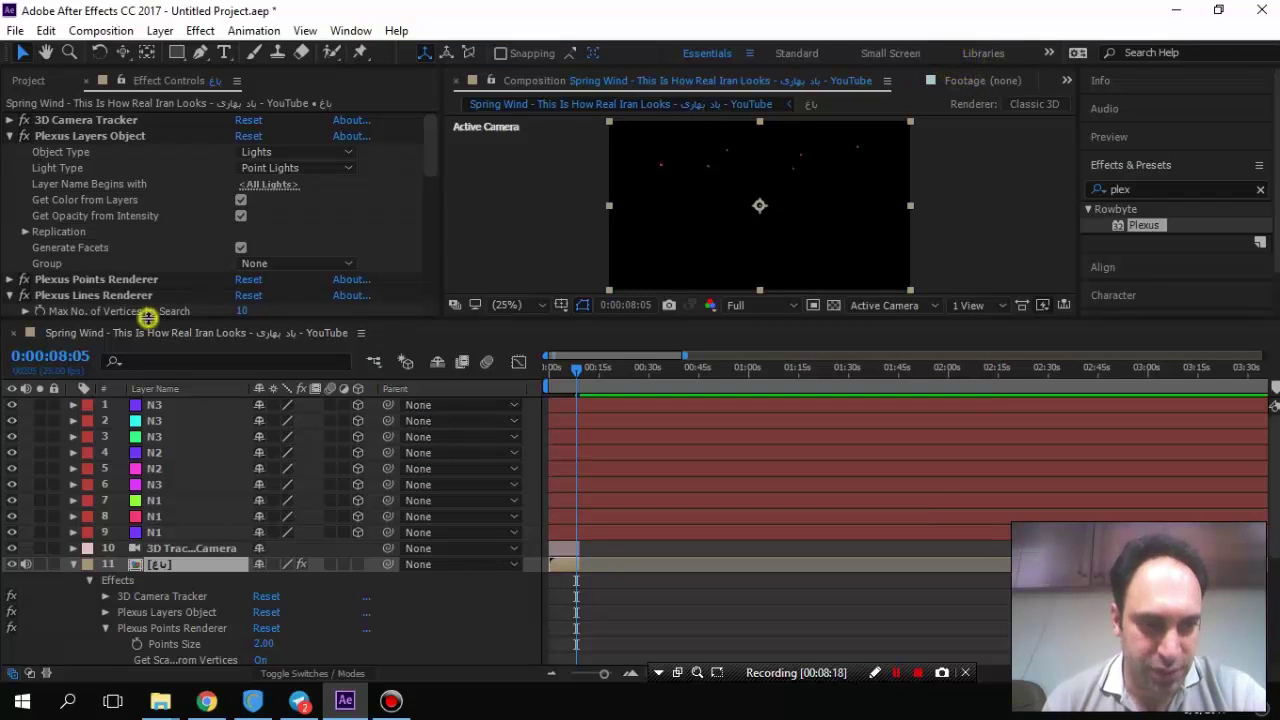
Delete all Plexus effects from the garden footage layer, keeping only its 3D Camera Tracker, and collapse the layer.
drag(147, 319, 141, 360)
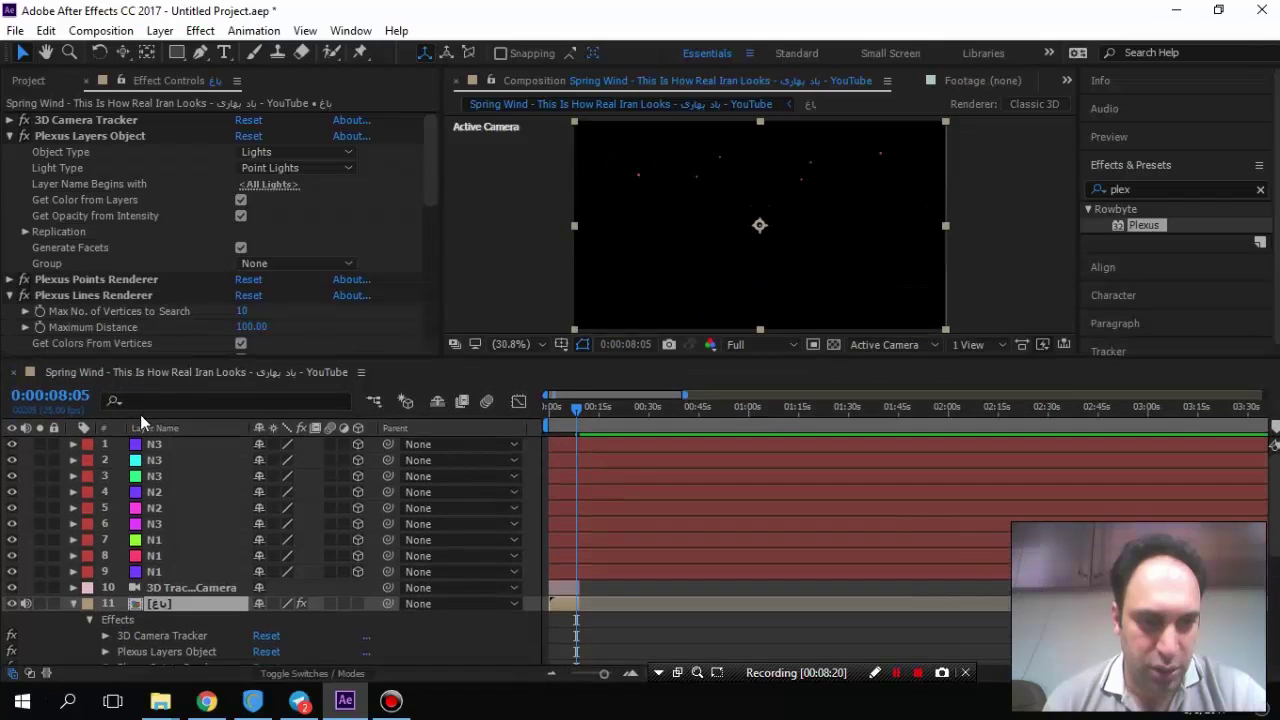
drag(140, 414, 142, 284)
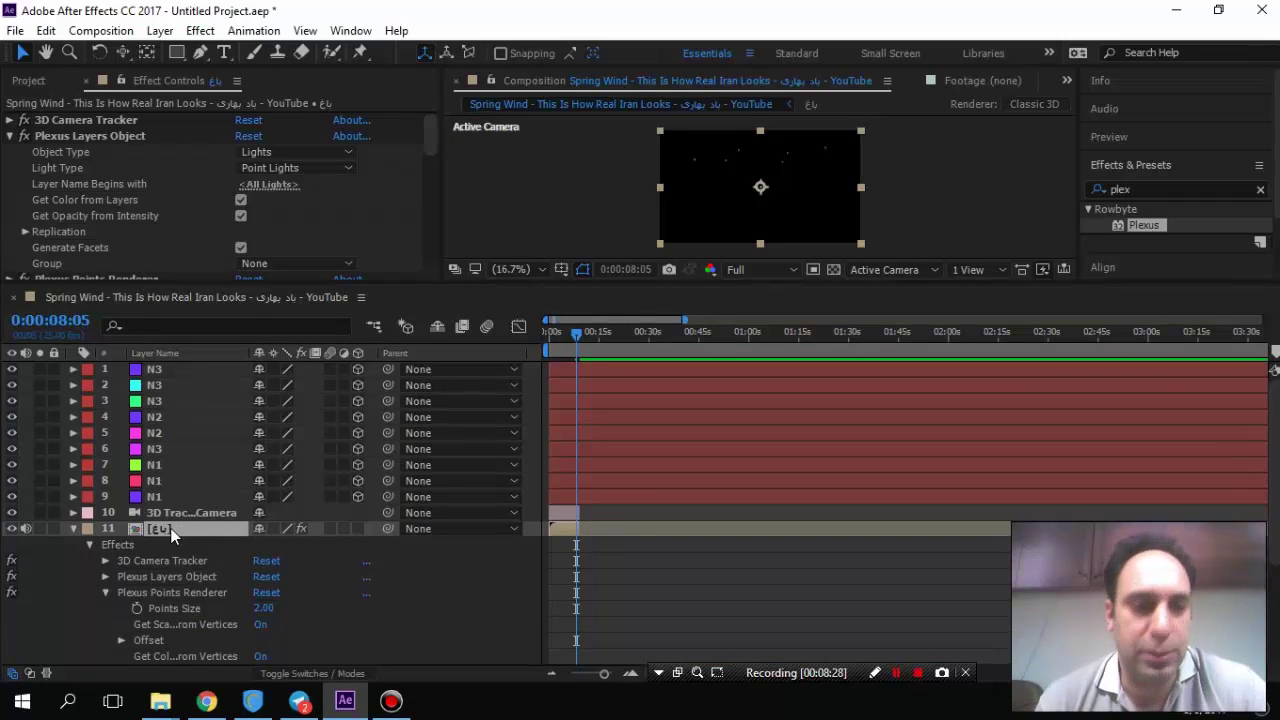
drag(192, 285, 188, 362)
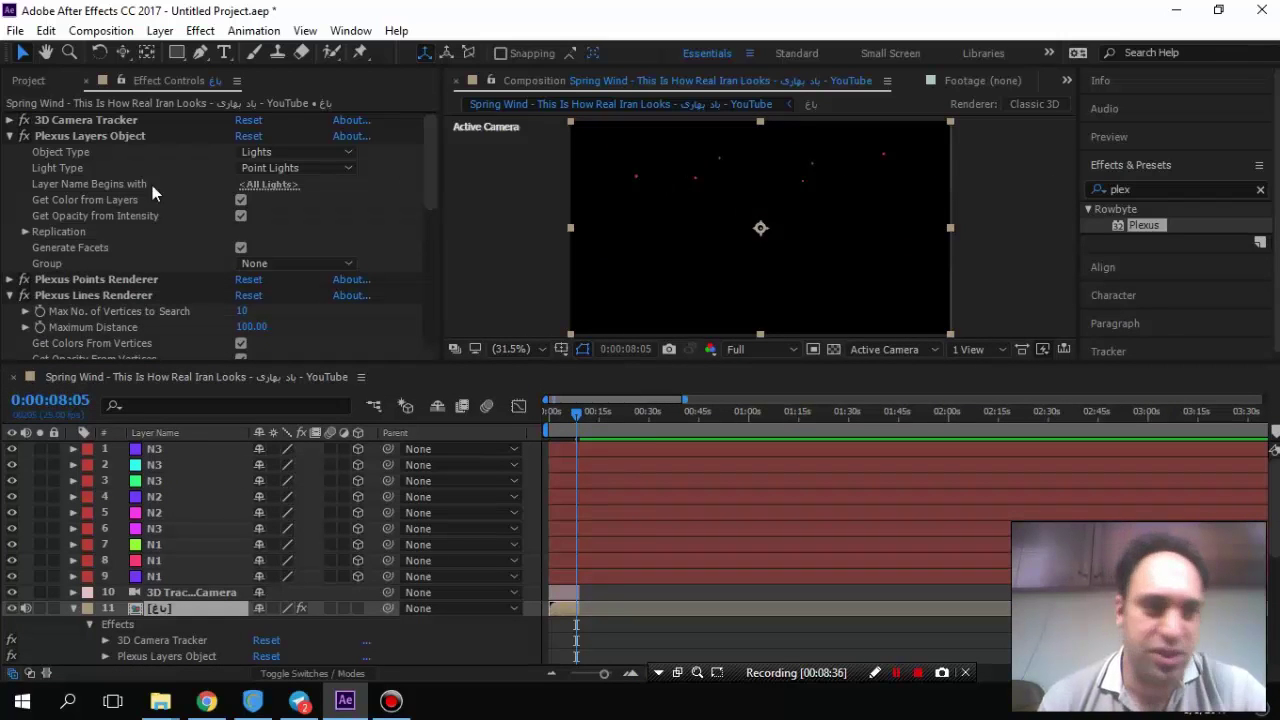
click(75, 136)
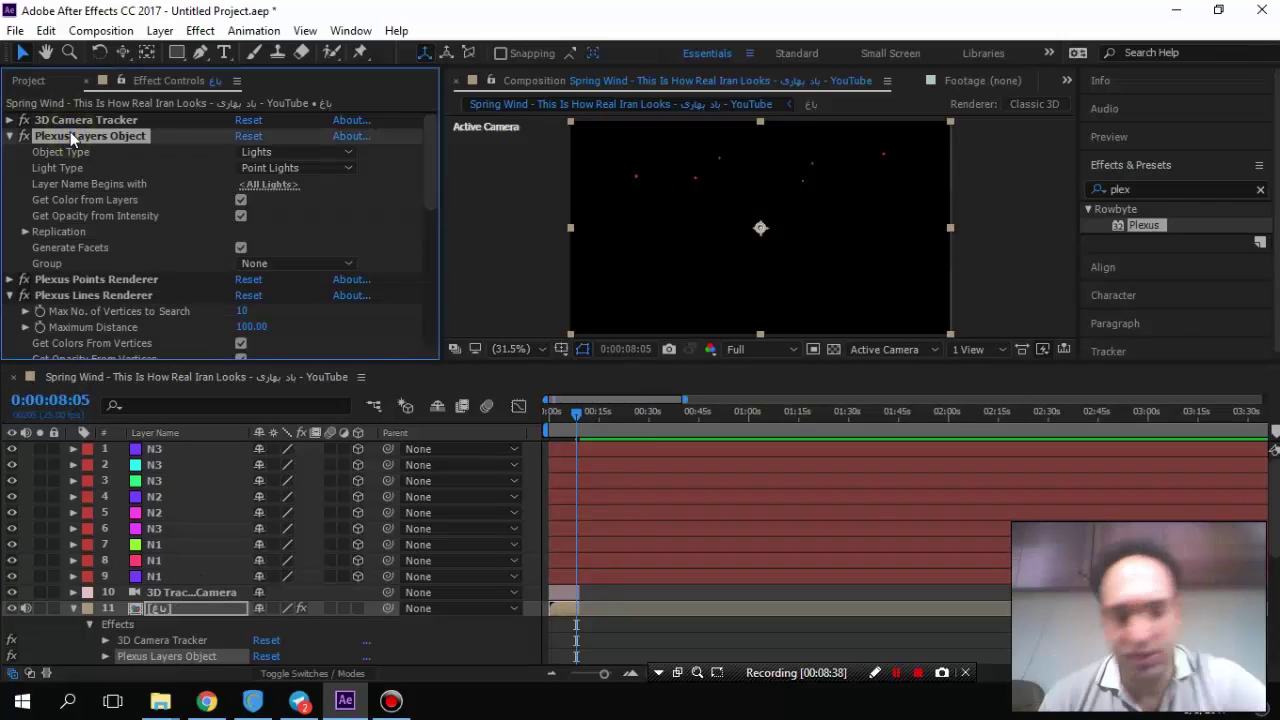
key(Delete)
click(75, 152)
key(Delete)
click(75, 136)
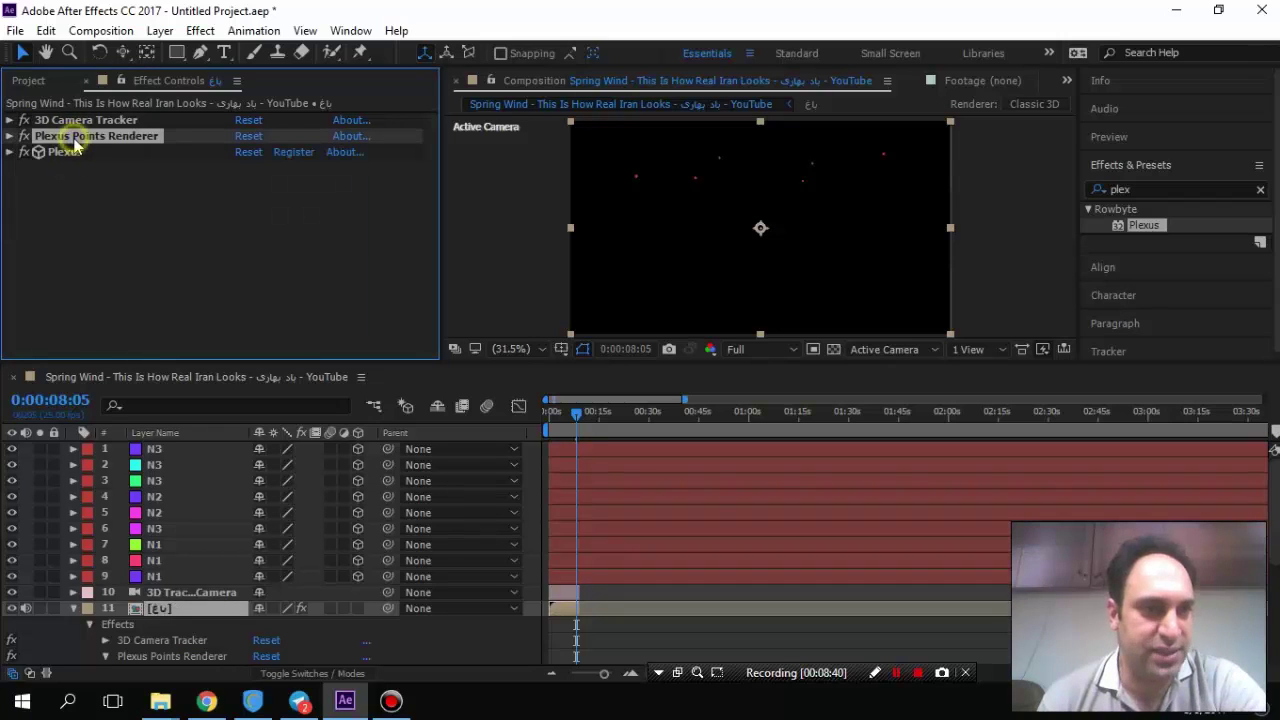
key(Delete)
click(75, 136)
key(Delete)
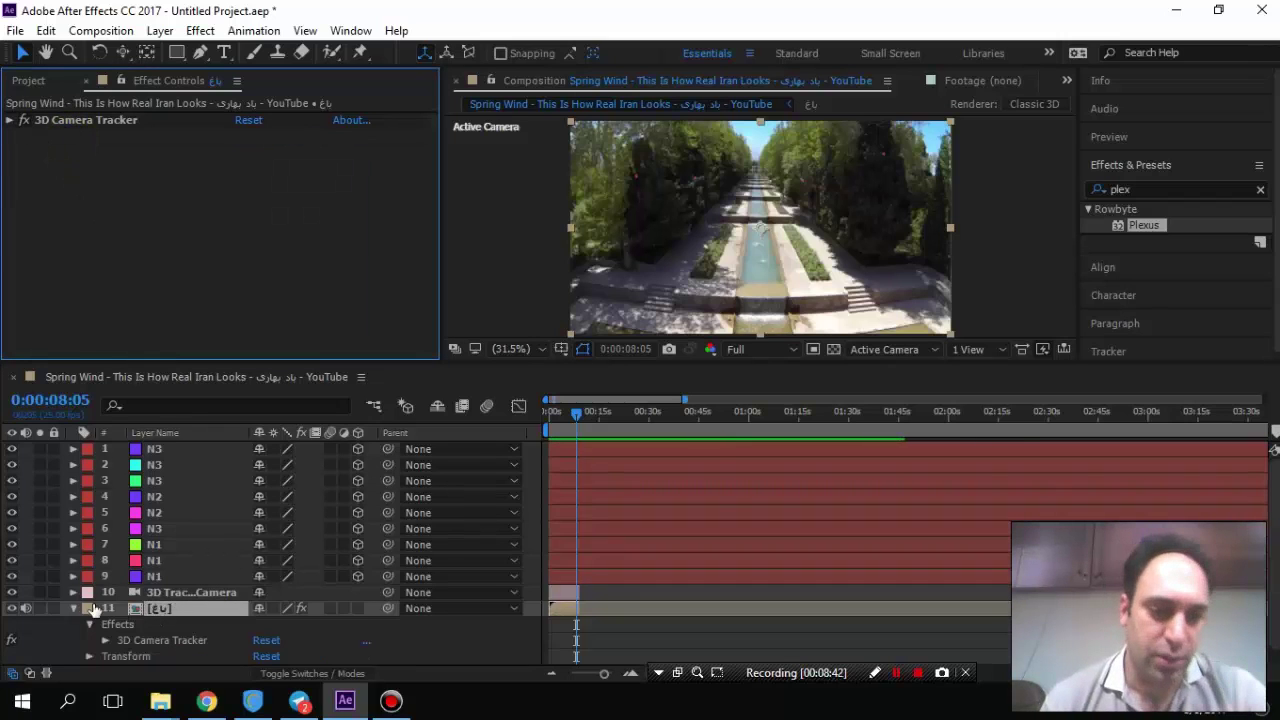
click(73, 608)
Create a black 1280 x 720 px solid and place it above all other layers.
right_click(154, 638)
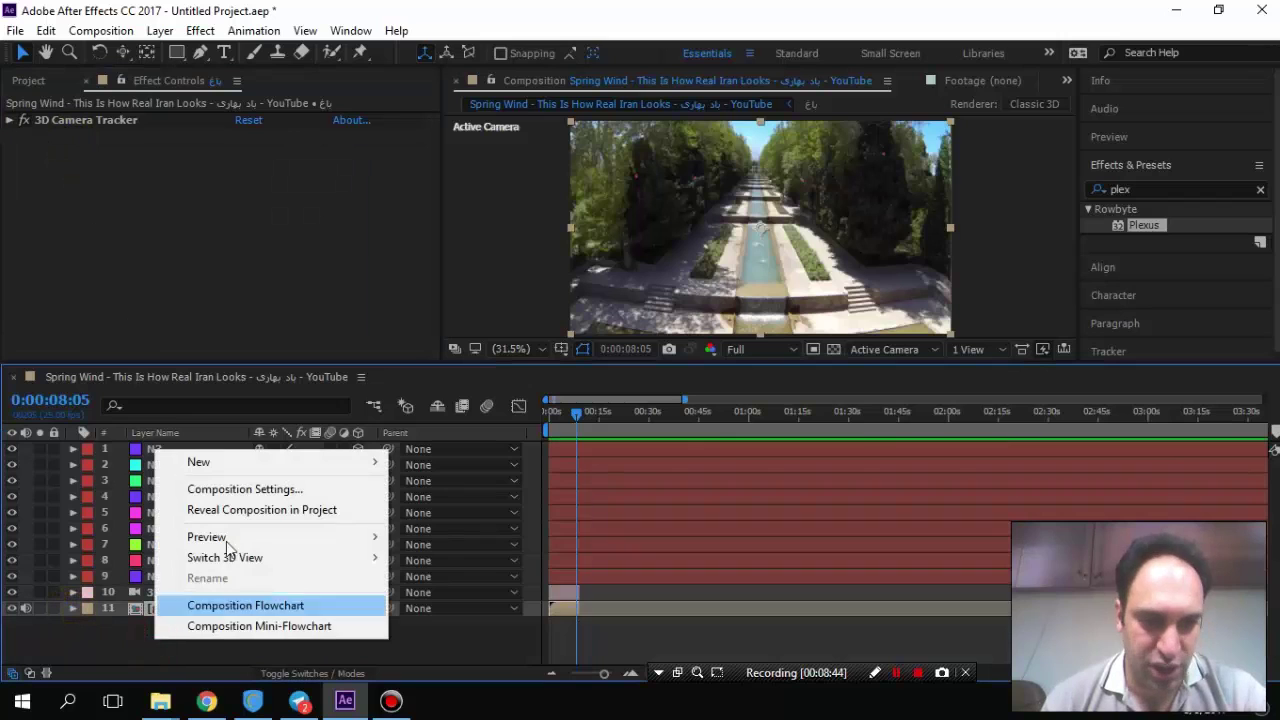
mouse_move(237, 461)
click(431, 509)
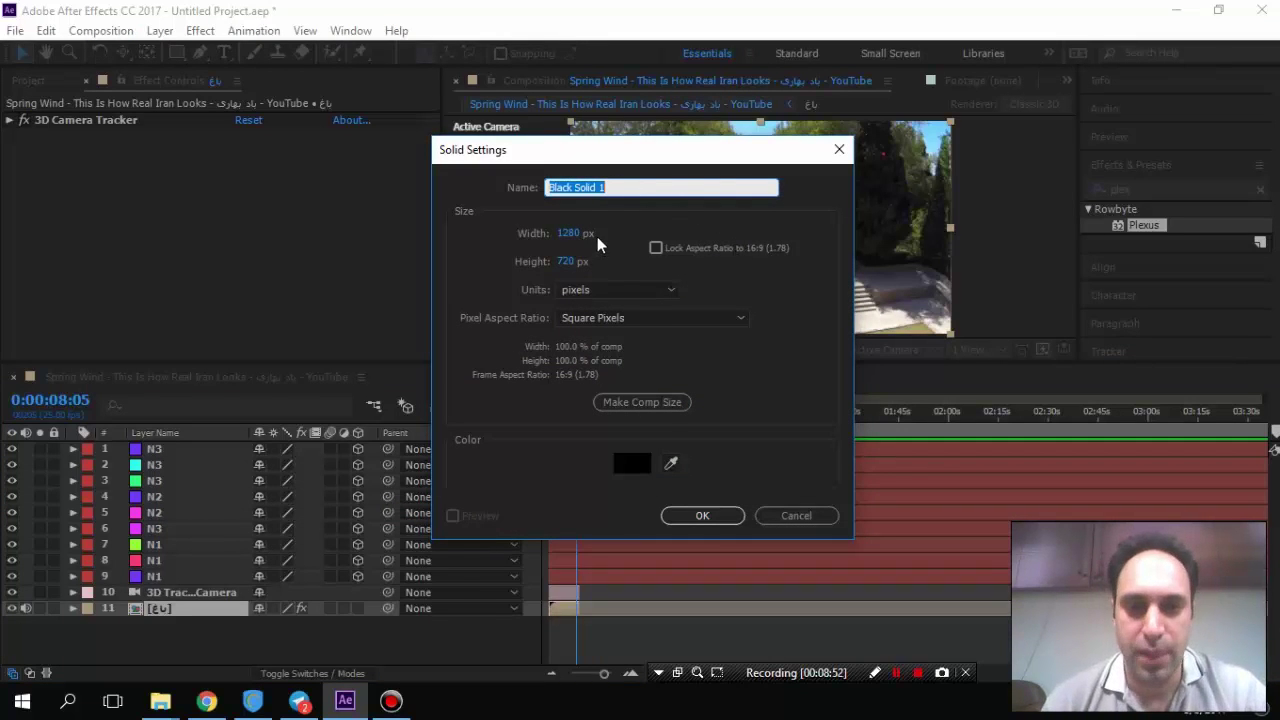
click(686, 515)
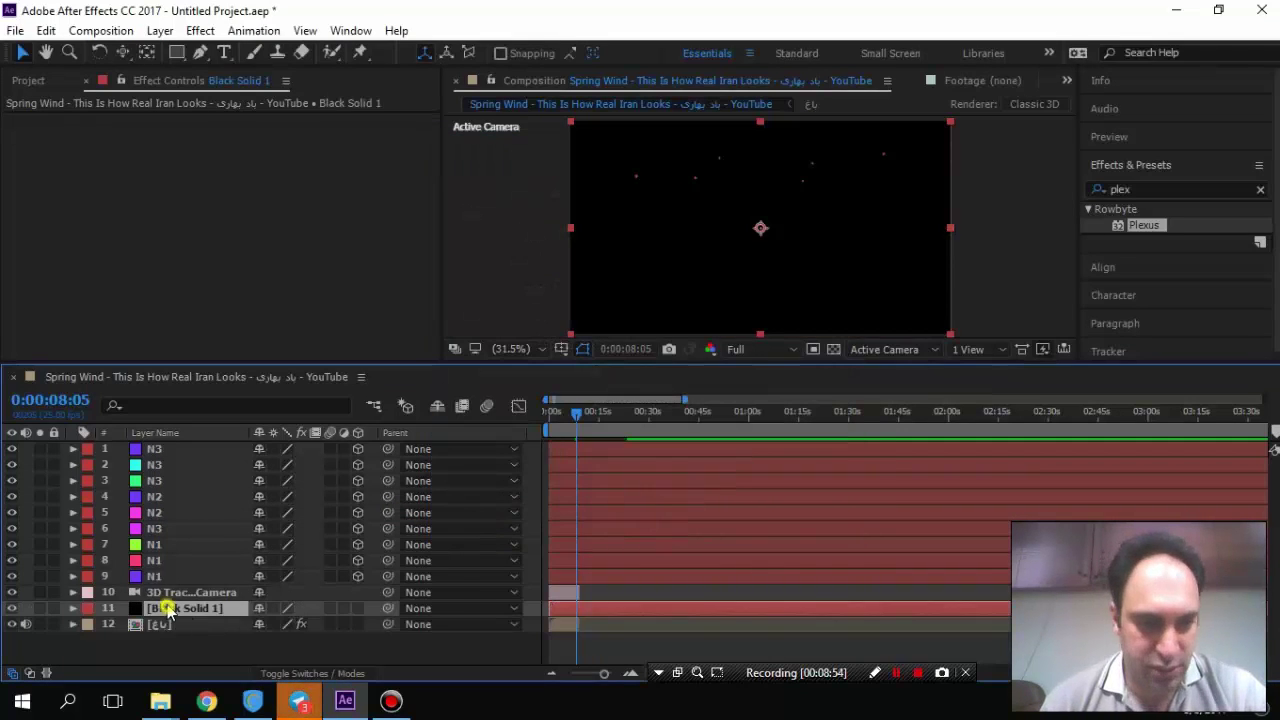
drag(185, 608, 180, 445)
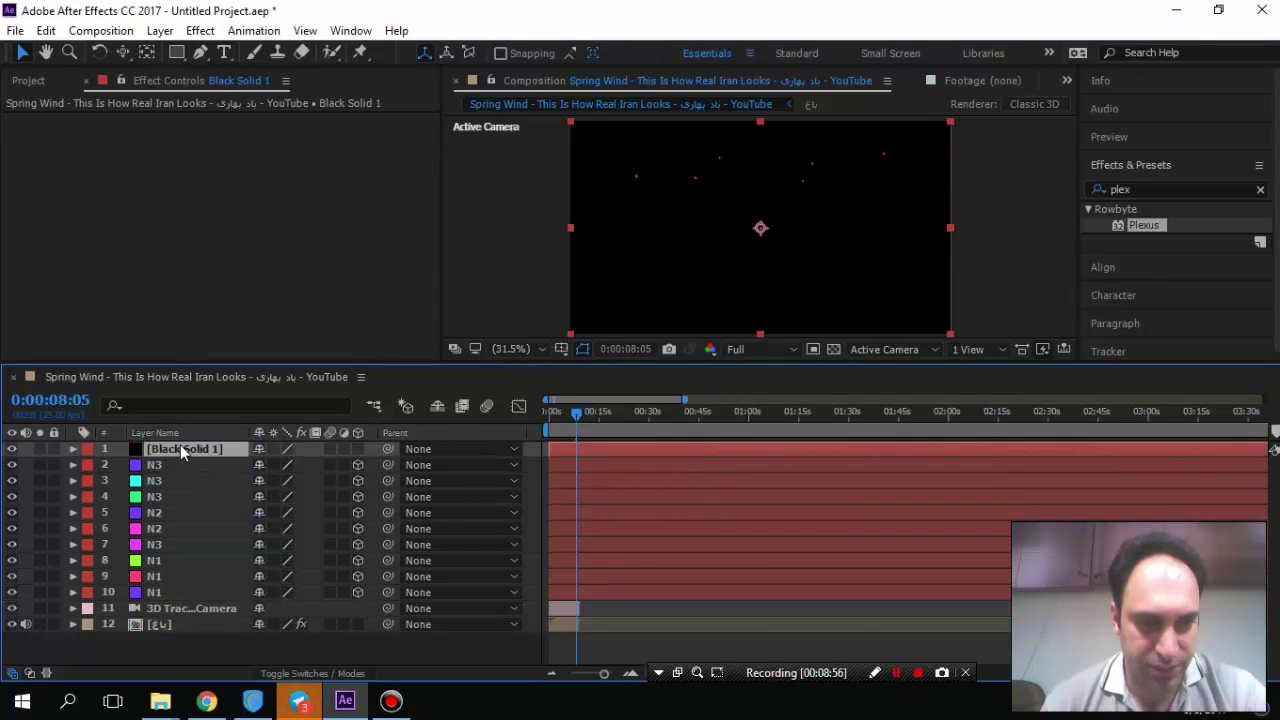
Apply the Plexus effect to the black solid and add a Layers geometry to it.
drag(1143, 225, 205, 444)
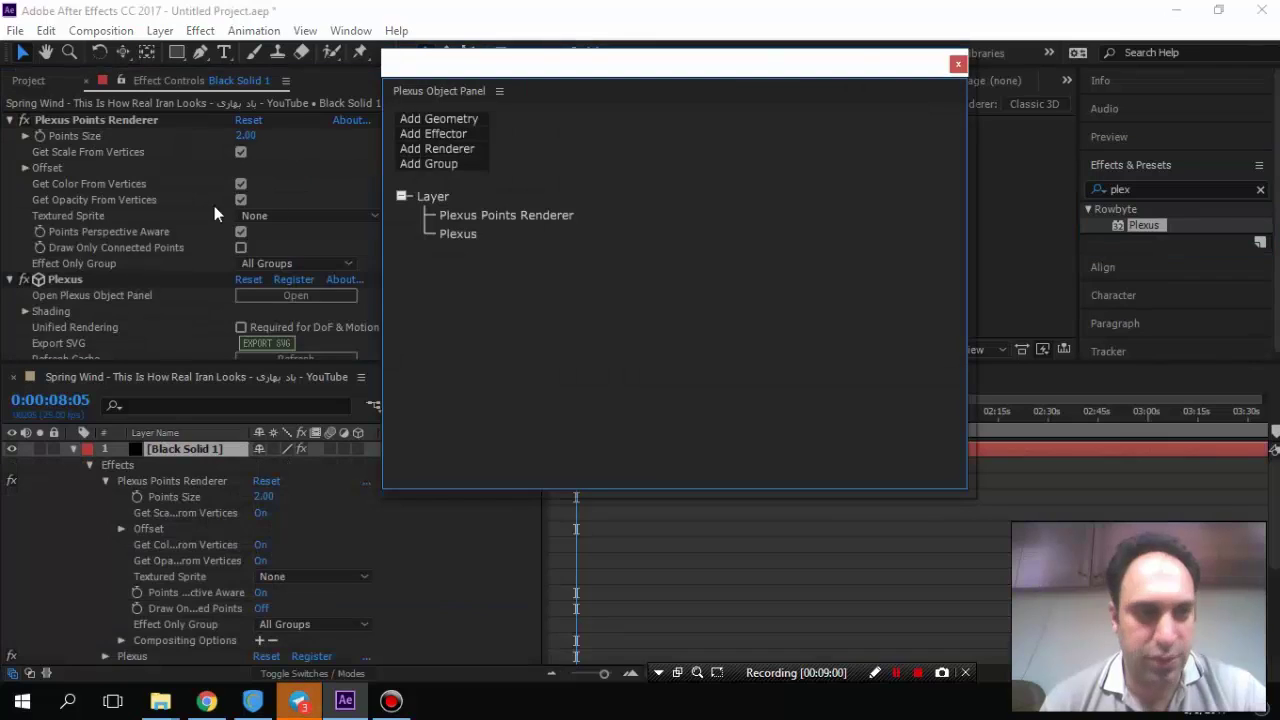
click(477, 121)
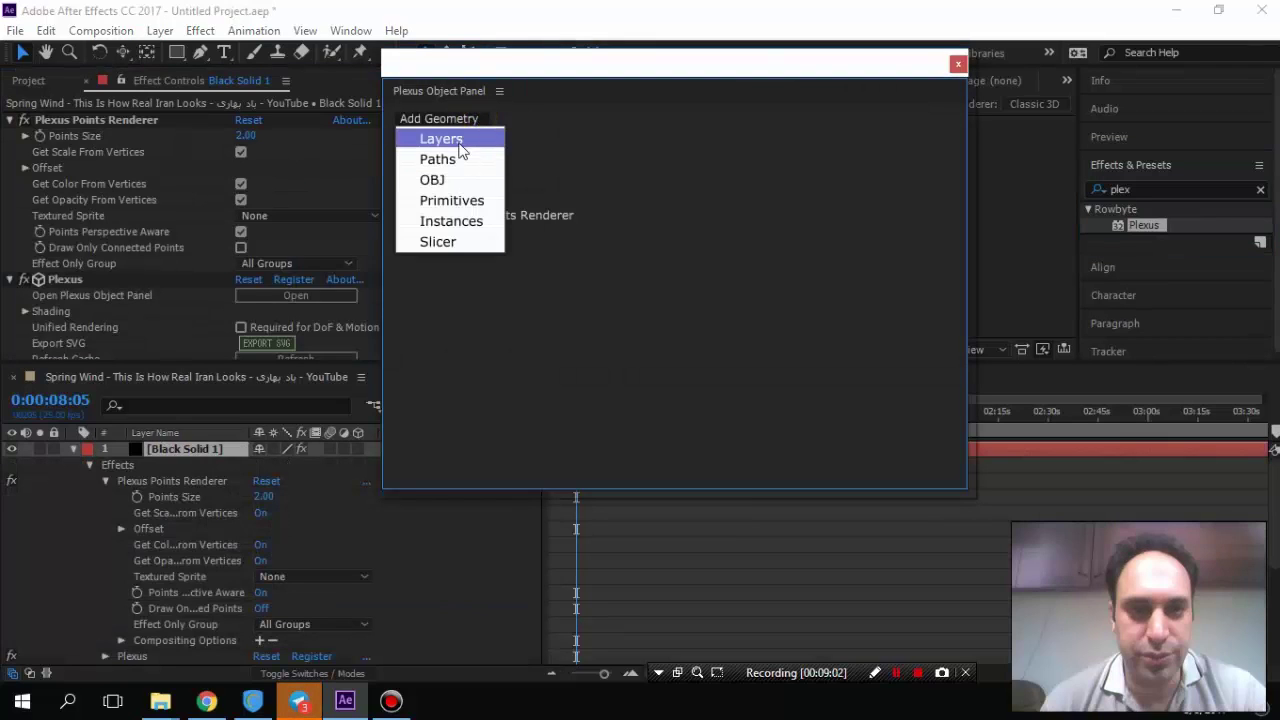
click(450, 139)
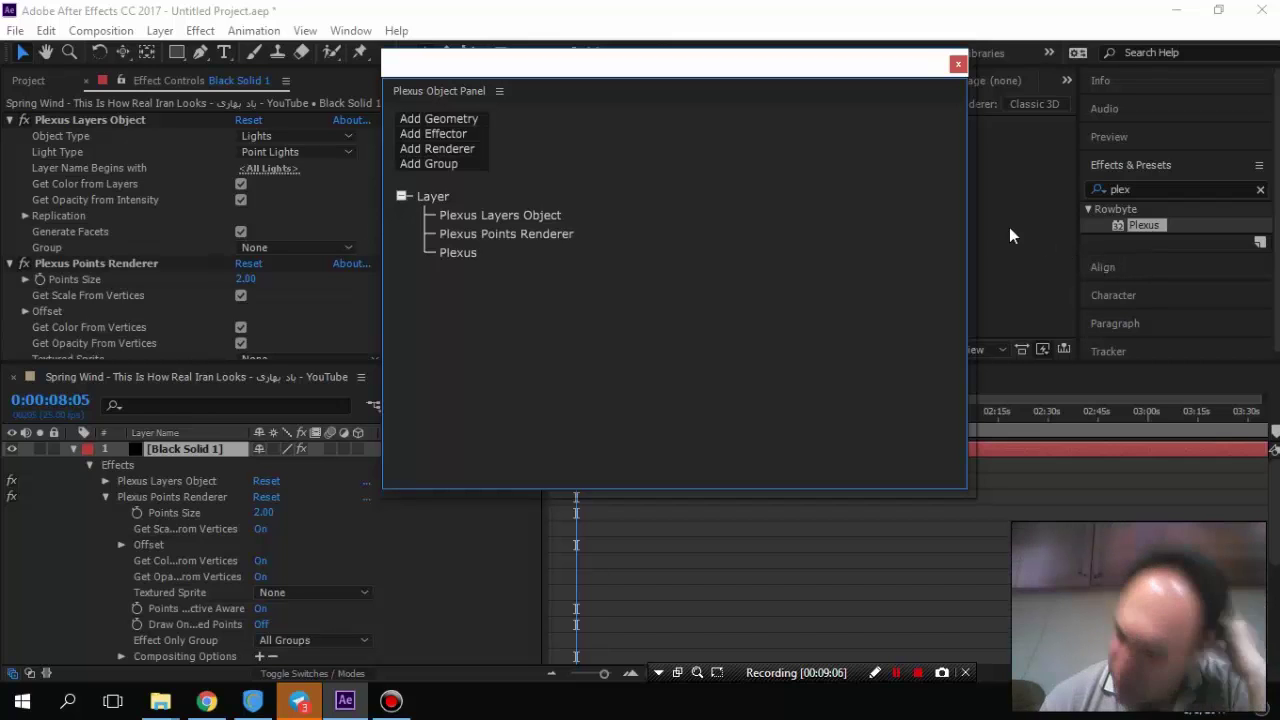
Add a Lines renderer to Plexus on the black solid and close the Plexus object window.
click(446, 155)
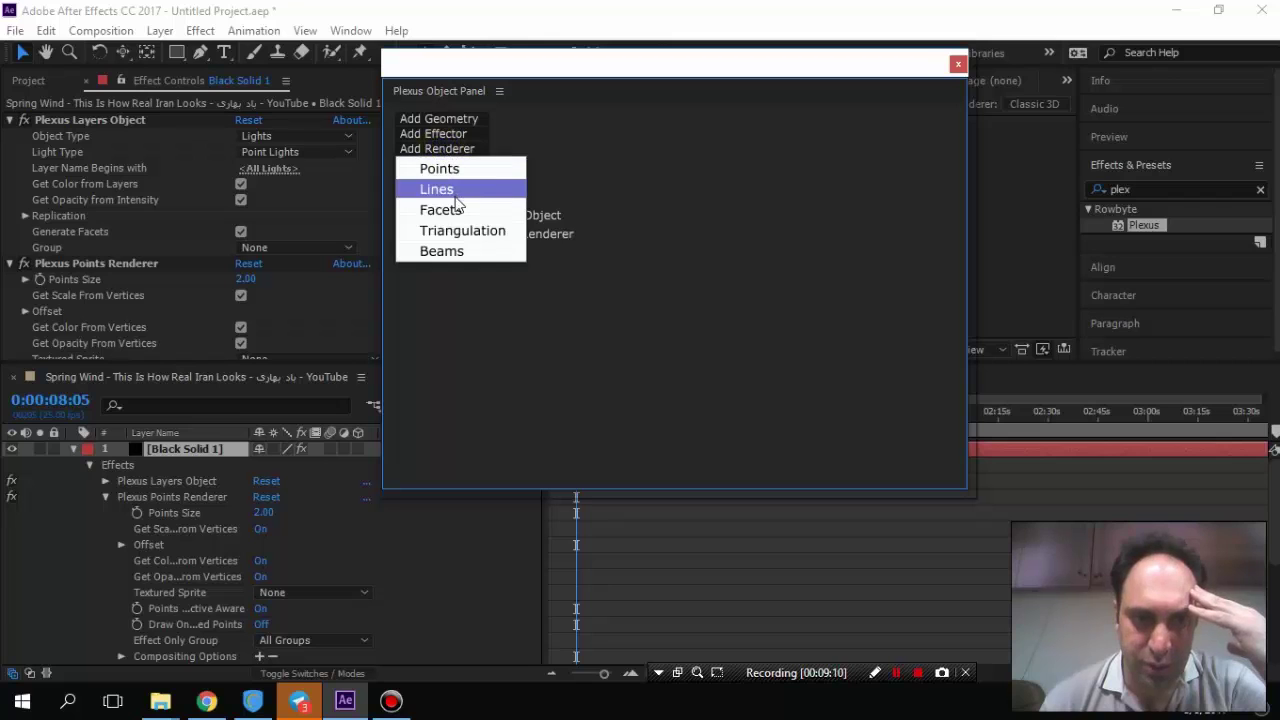
click(466, 189)
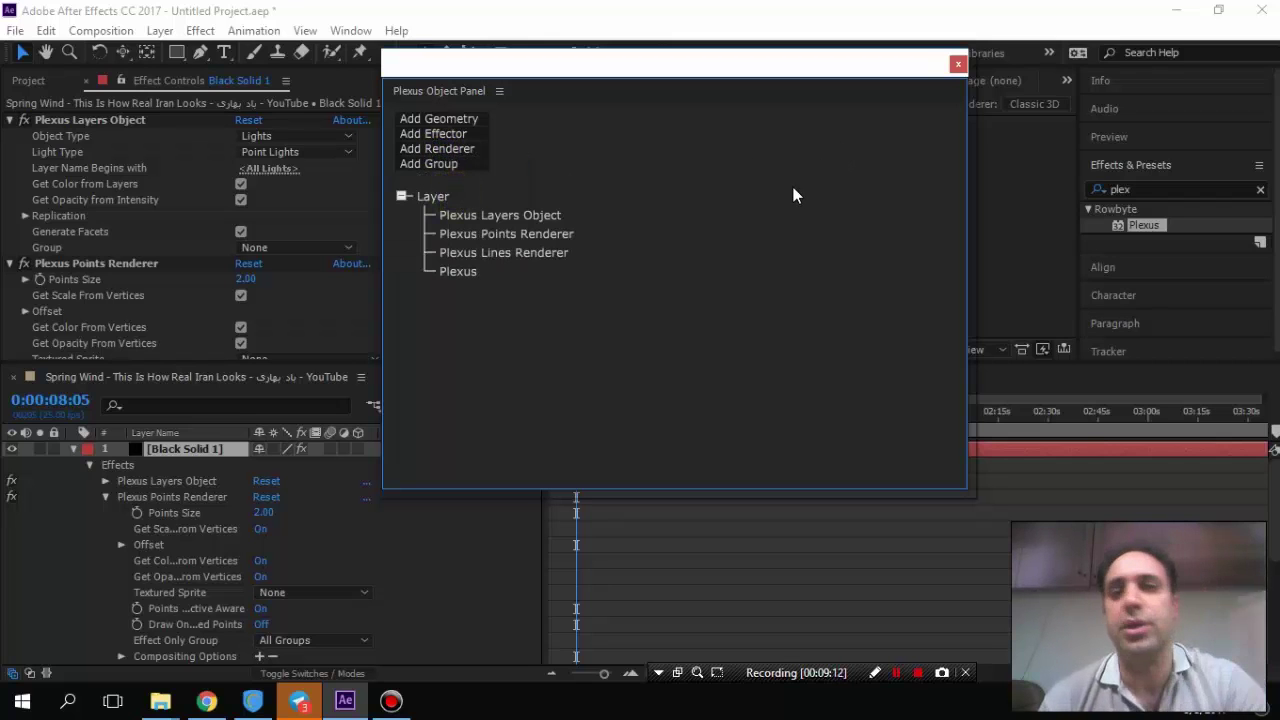
click(957, 64)
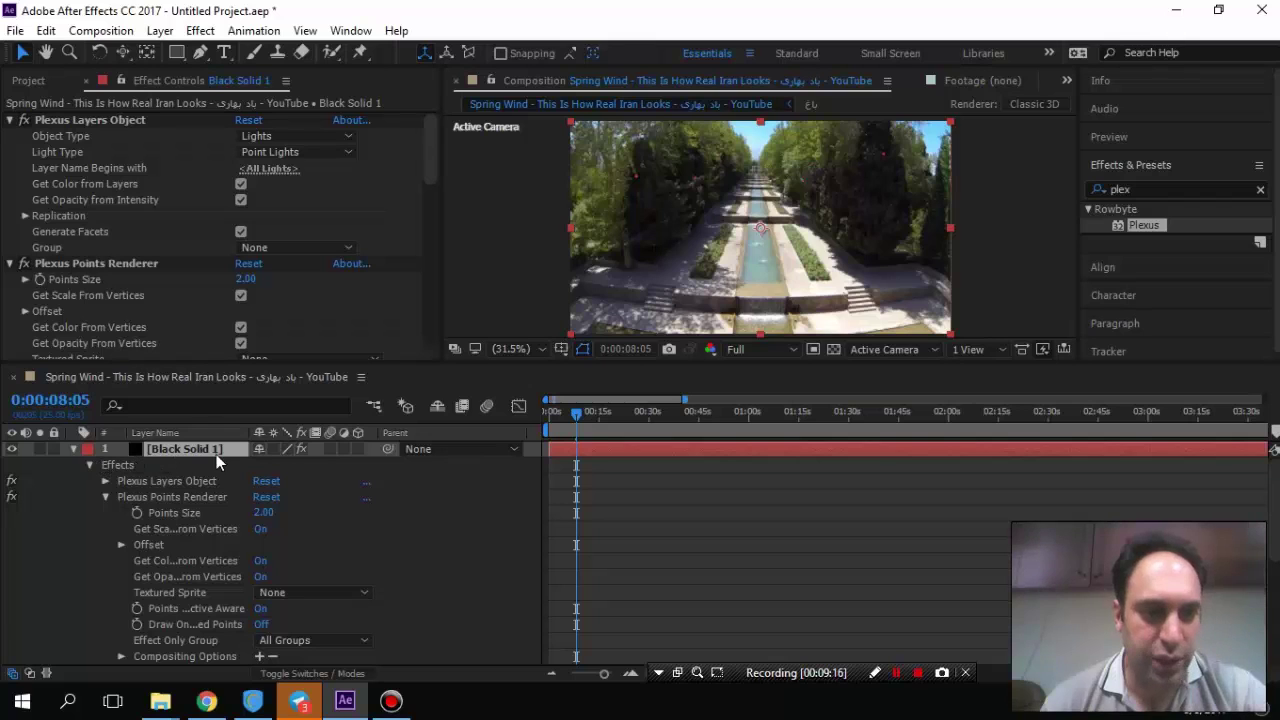
Set the Plexus Layers Object to use 3D Layers of type Nulls whose names begin with N1.
click(298, 137)
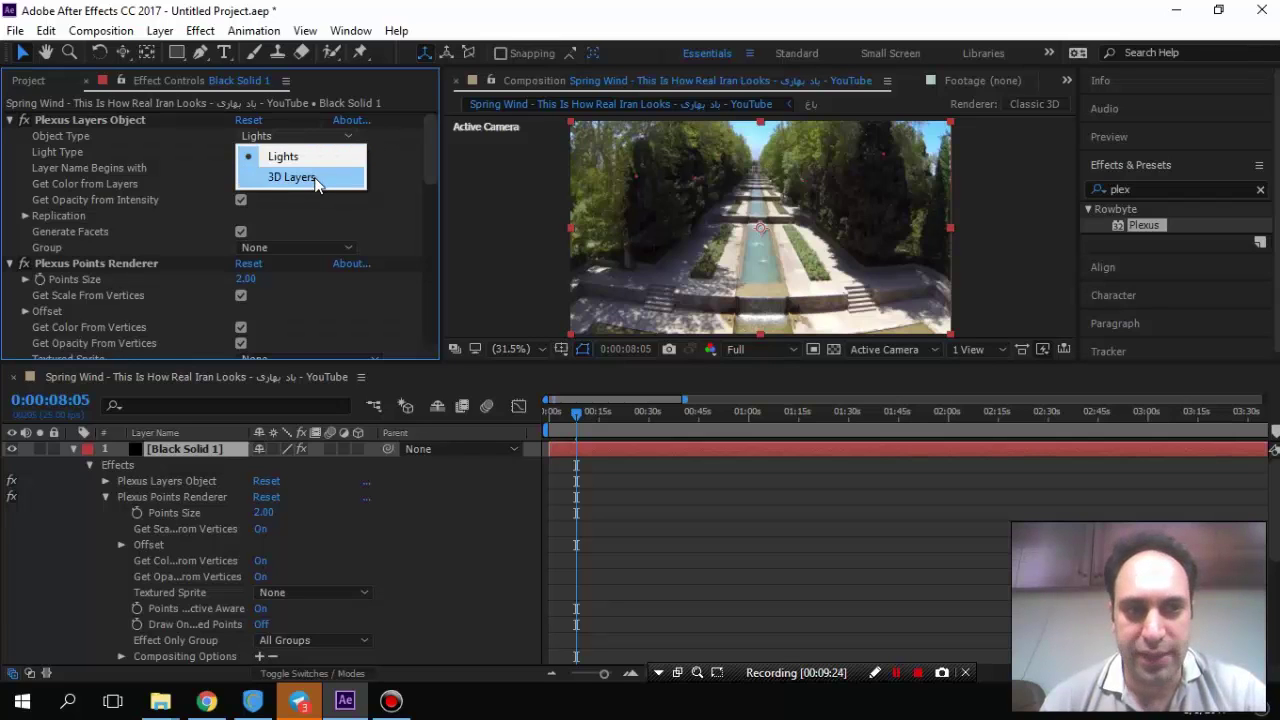
click(314, 177)
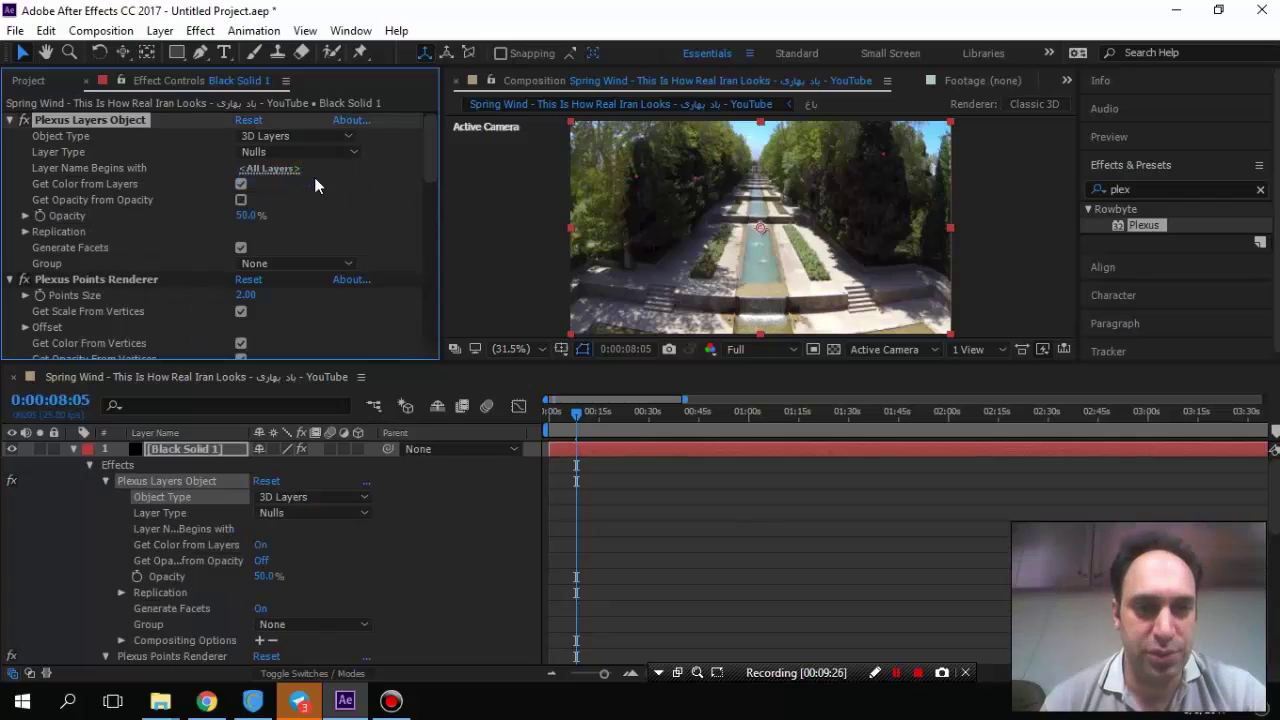
click(262, 152)
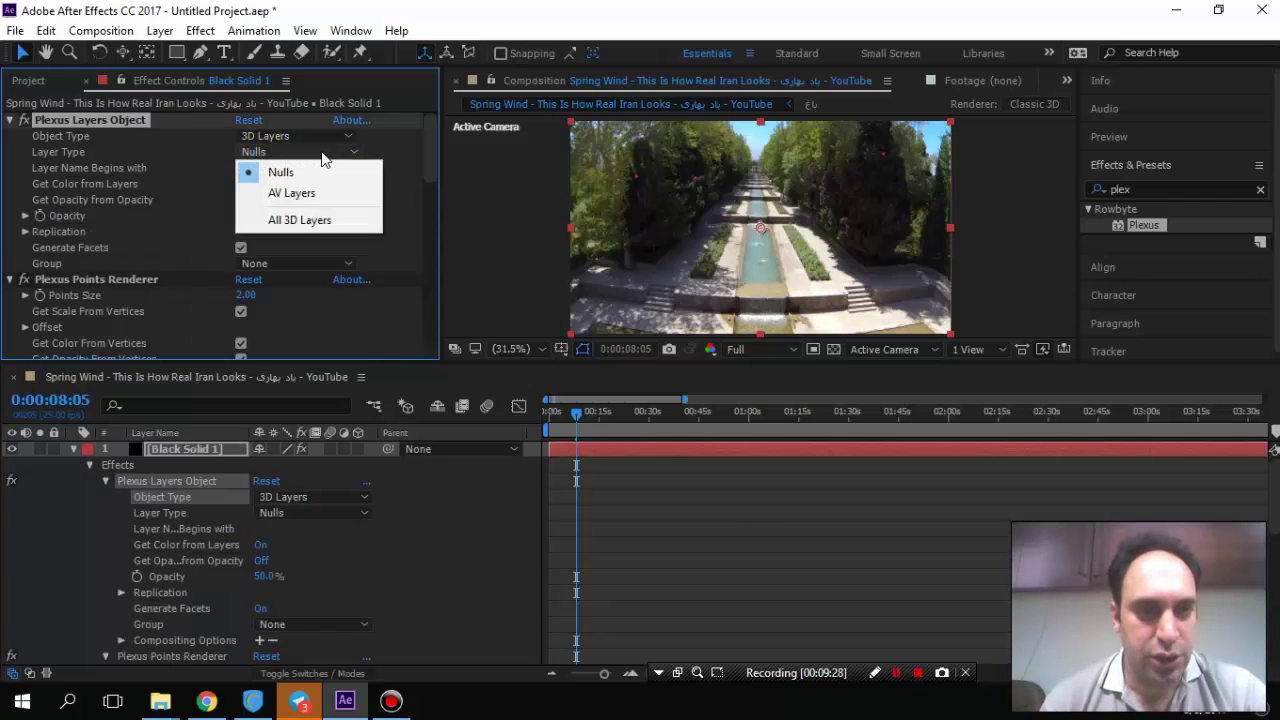
click(432, 151)
scroll(431, 155, down, 1)
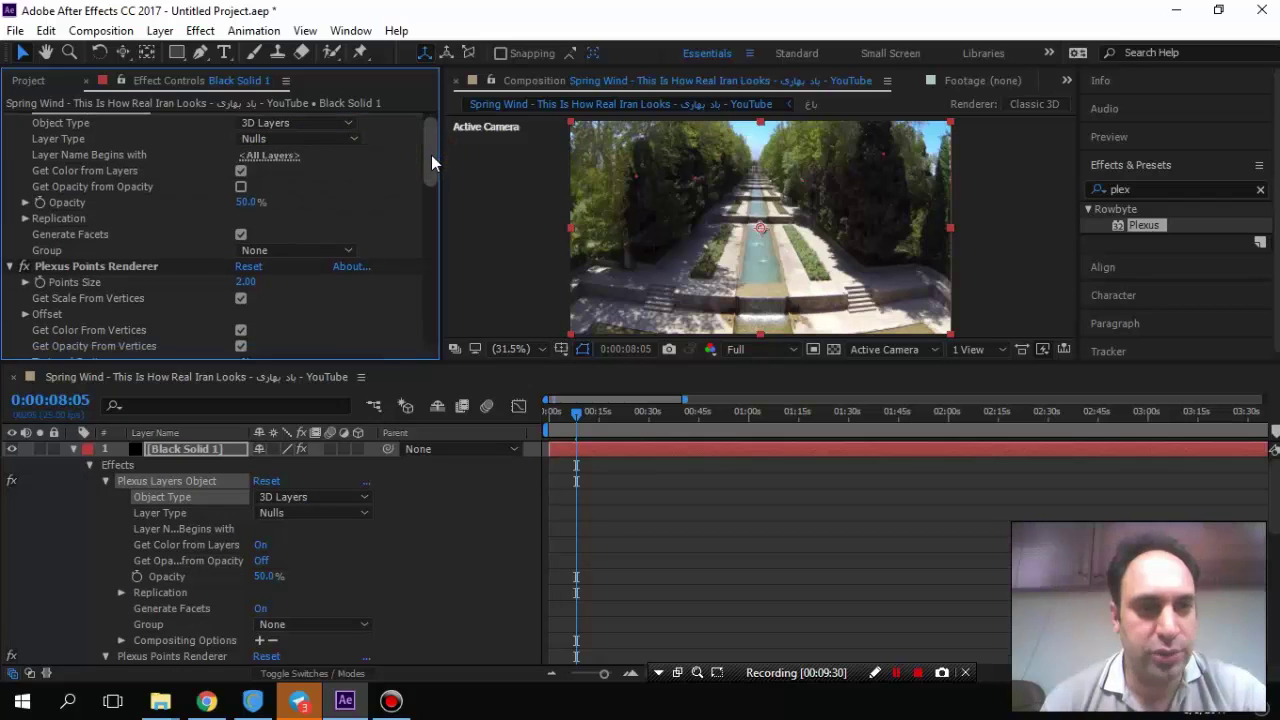
click(256, 155)
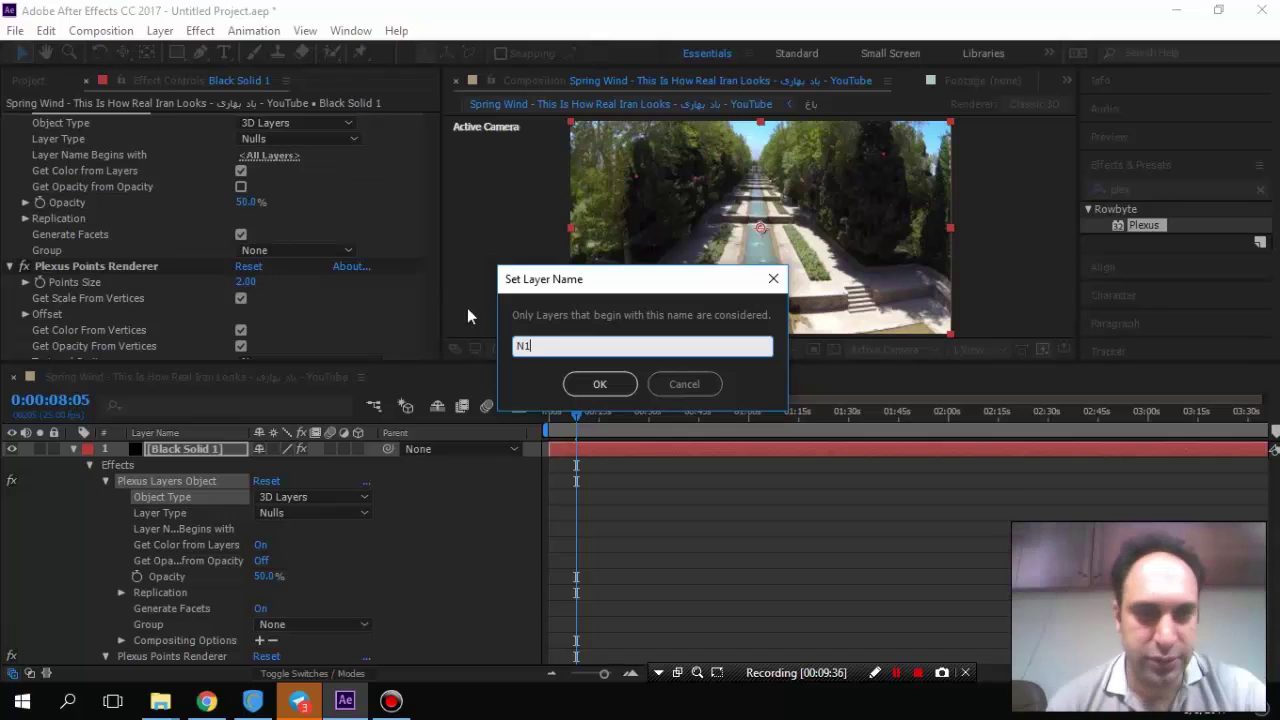
click(600, 384)
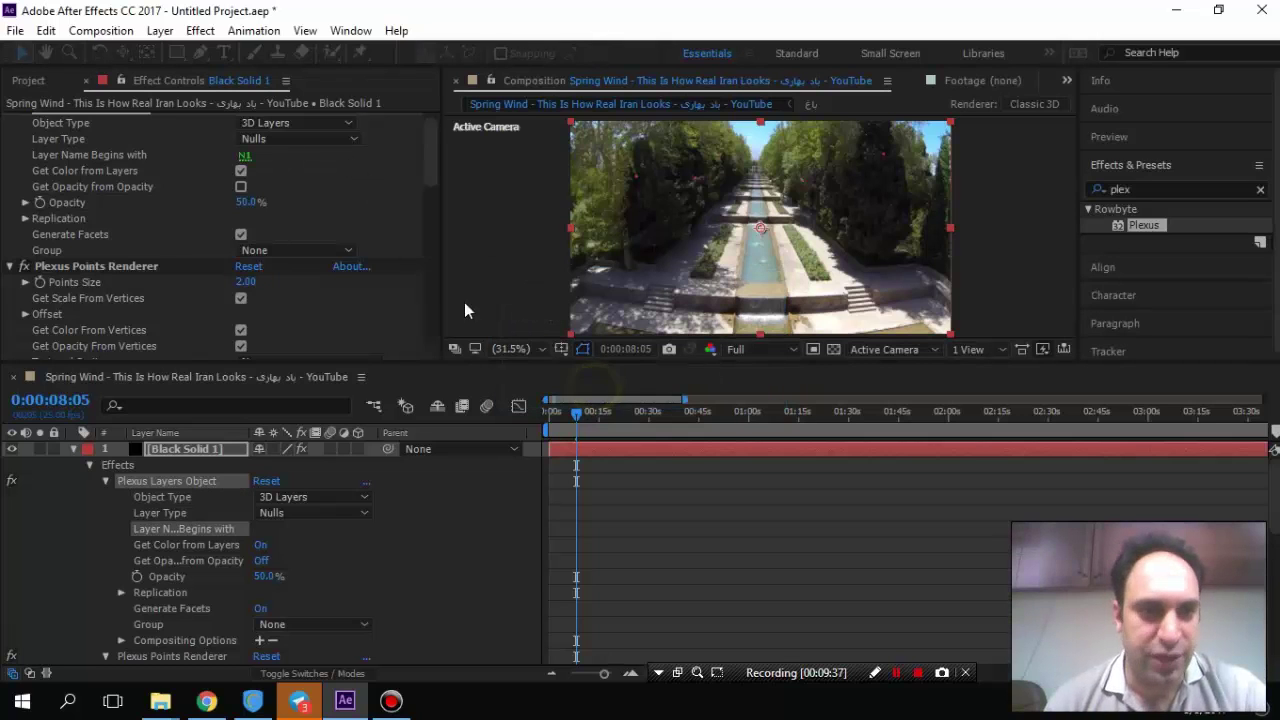
Turn off Get Color from Layers for the Plexus Layers Object and set its color to black (000000).
click(241, 171)
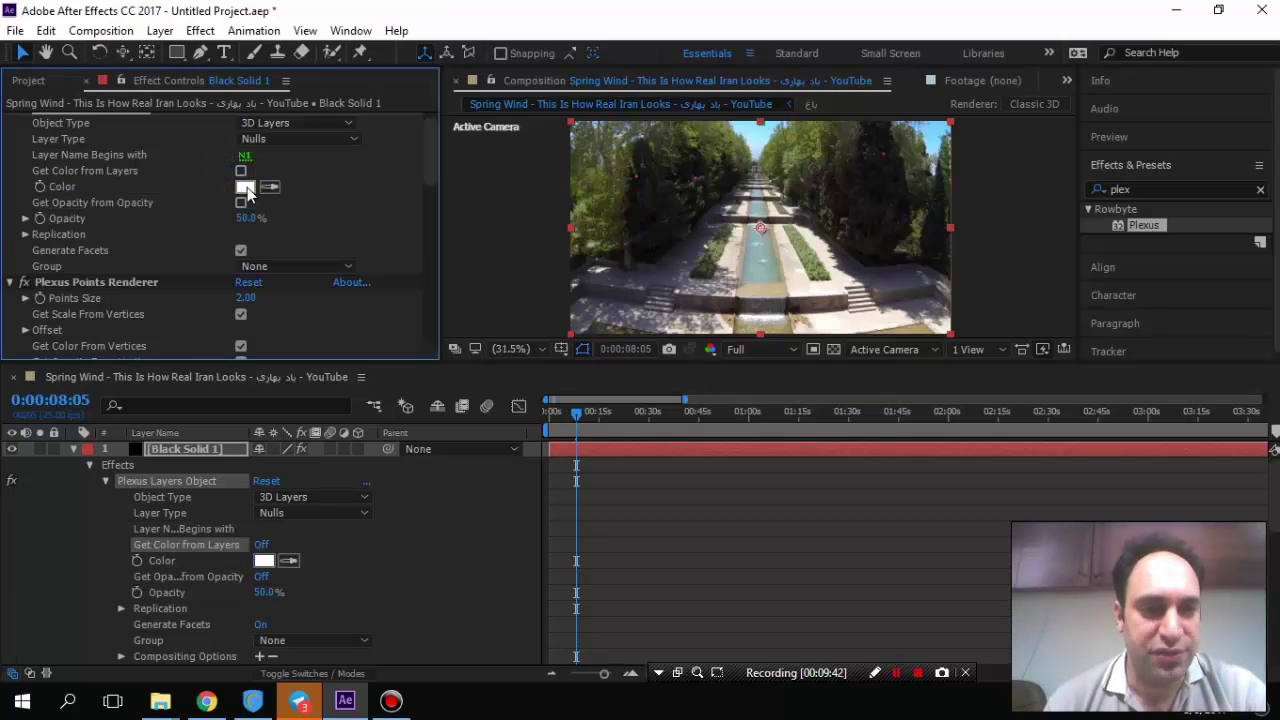
click(245, 187)
click(830, 236)
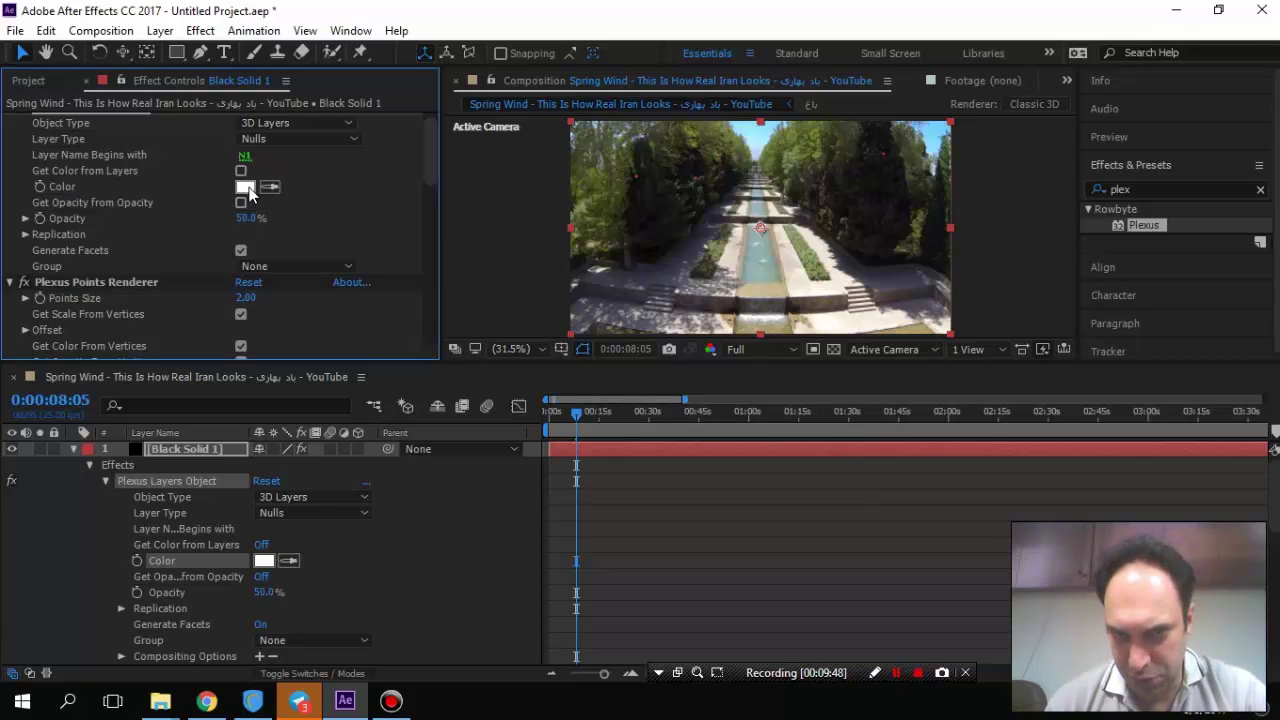
click(245, 187)
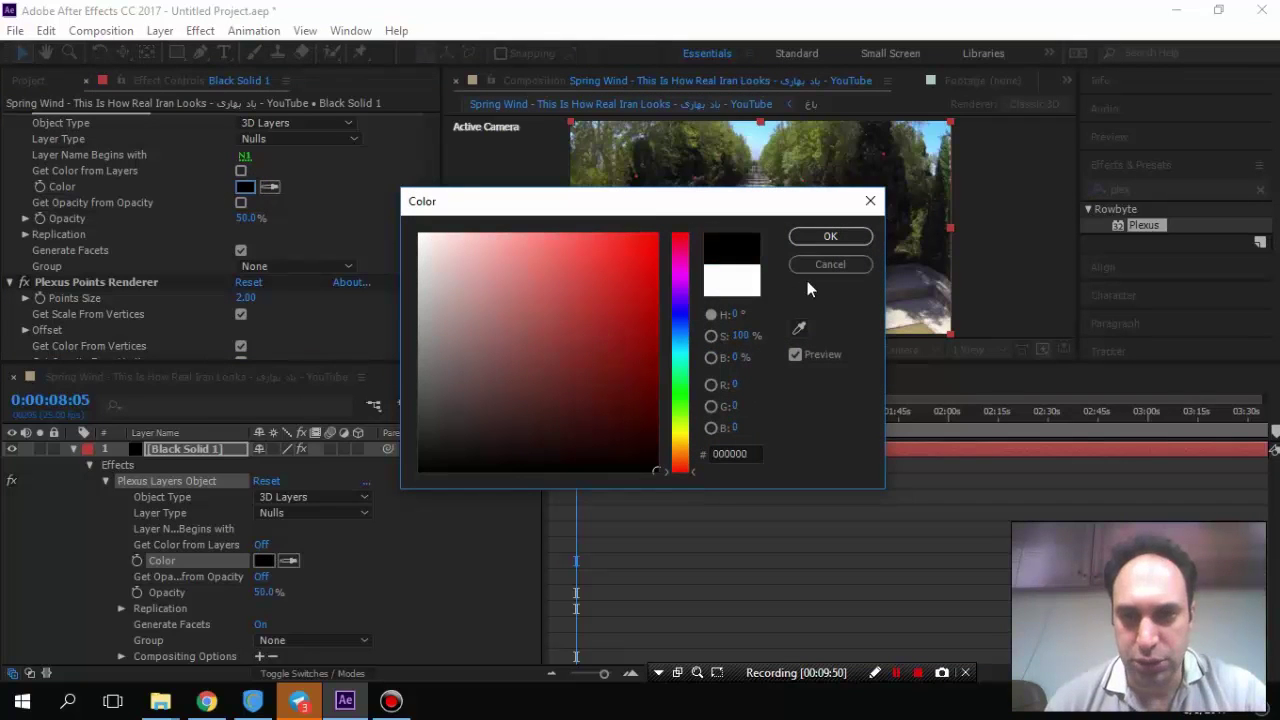
click(815, 237)
Set the opacity of the Plexus Layers Object to 100%.
click(250, 218)
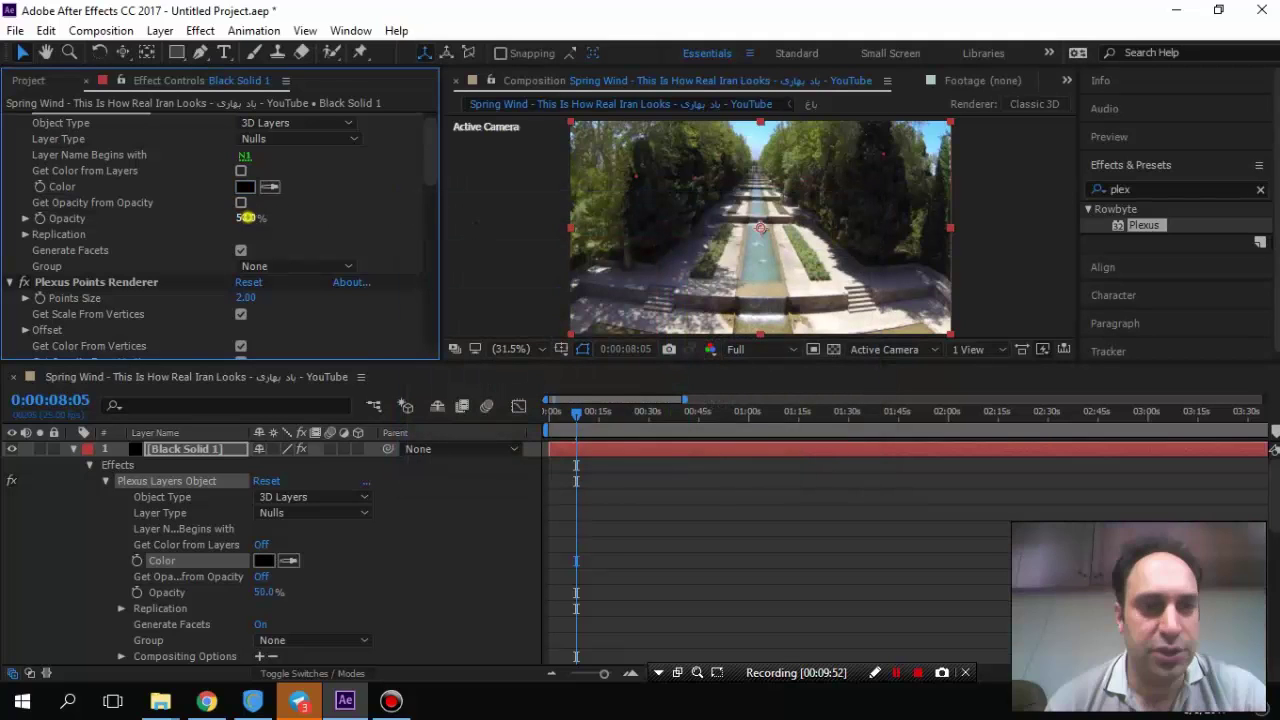
text(100)
key(Return)
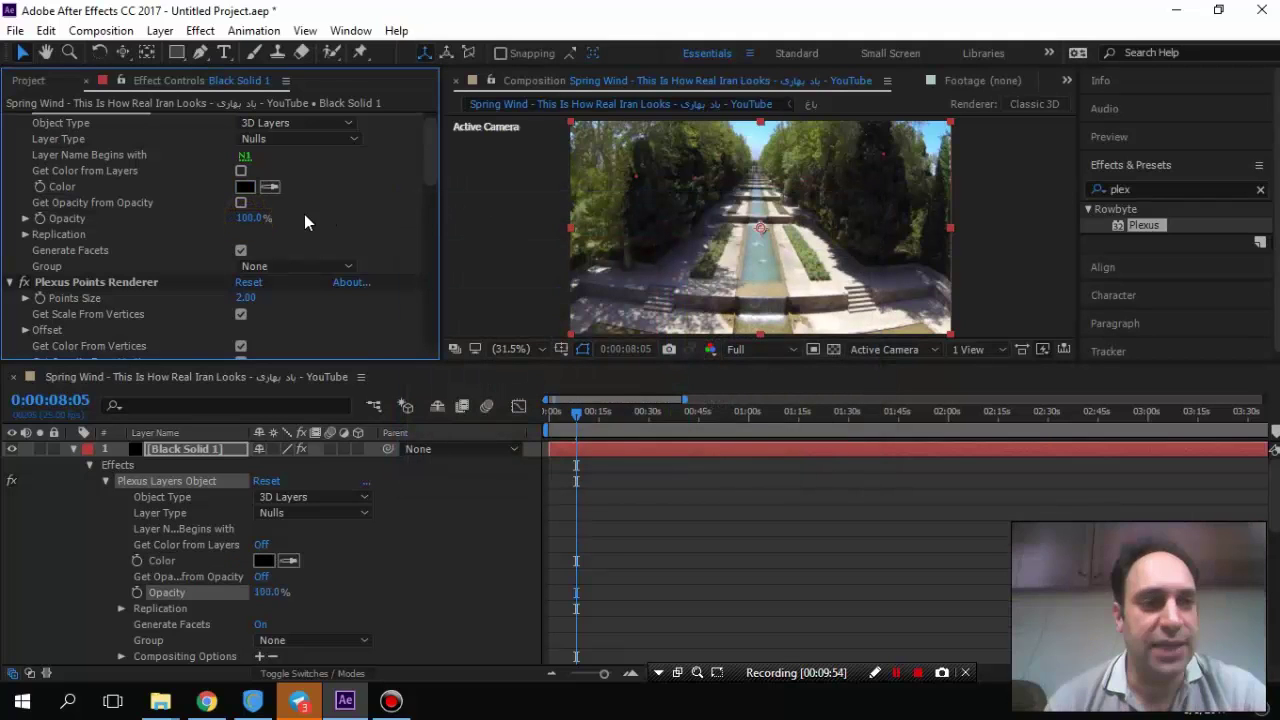
Assign the Plexus Layers Object to Group 1 and collapse the settings of the Layers Object, Points Renderer and Lines Renderer.
click(266, 267)
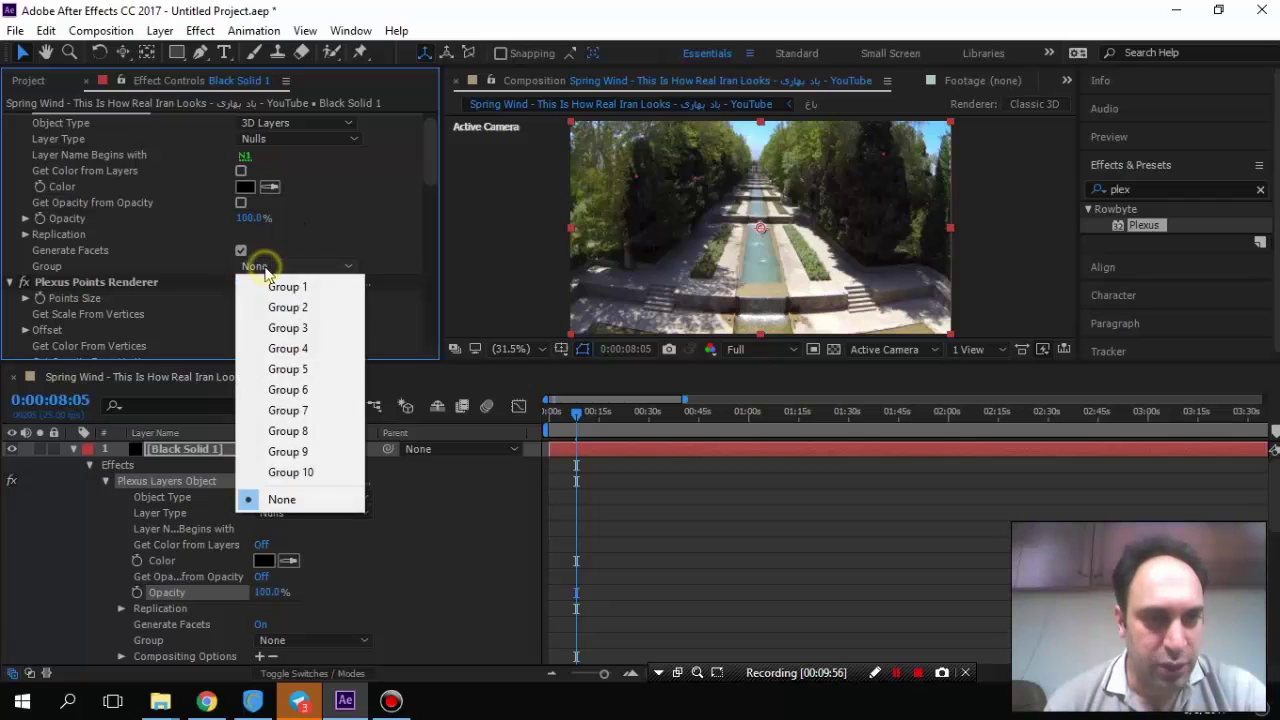
click(429, 180)
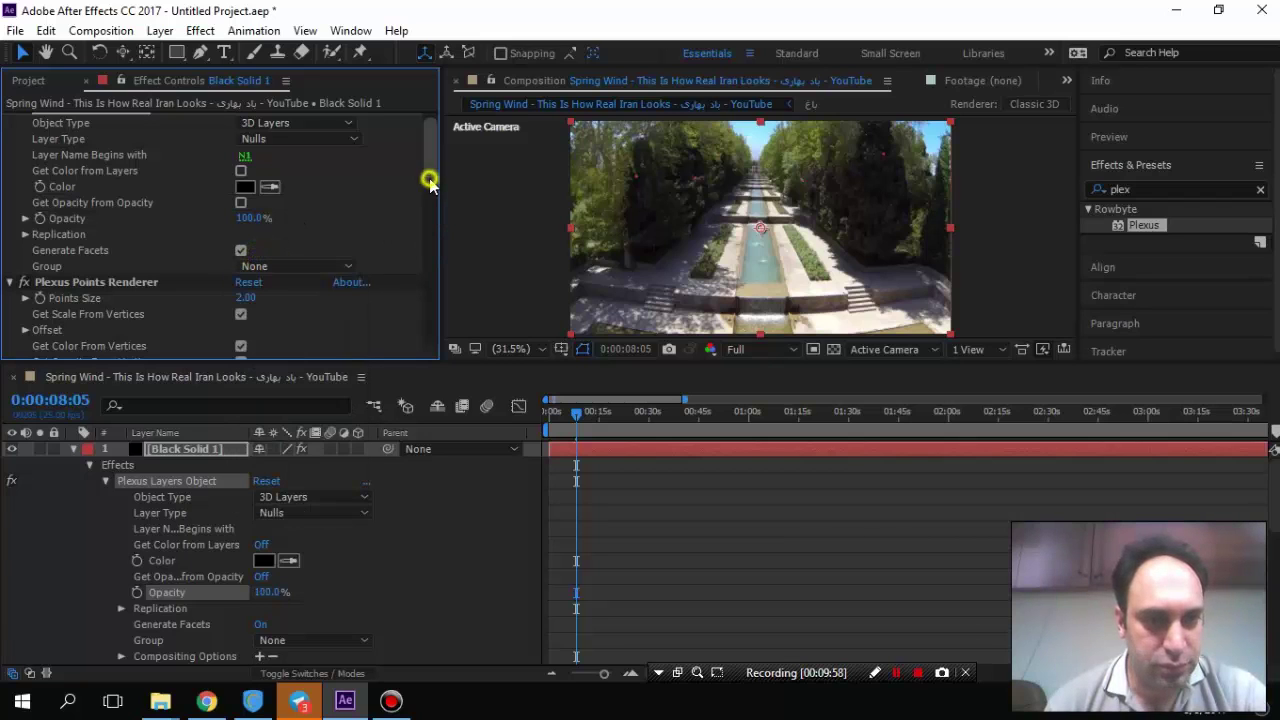
mouse_move(429, 178)
mouse_down()
mouse_move(425, 204)
mouse_move(428, 157)
mouse_up()
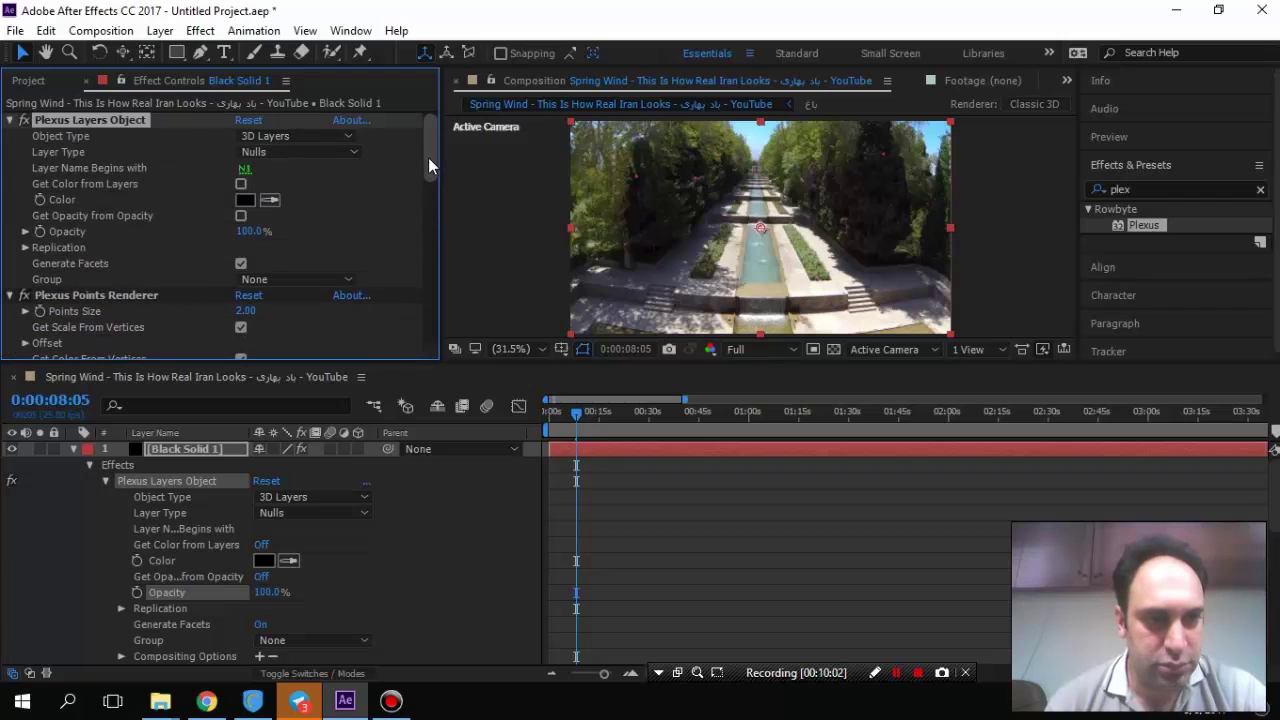
click(293, 281)
click(296, 294)
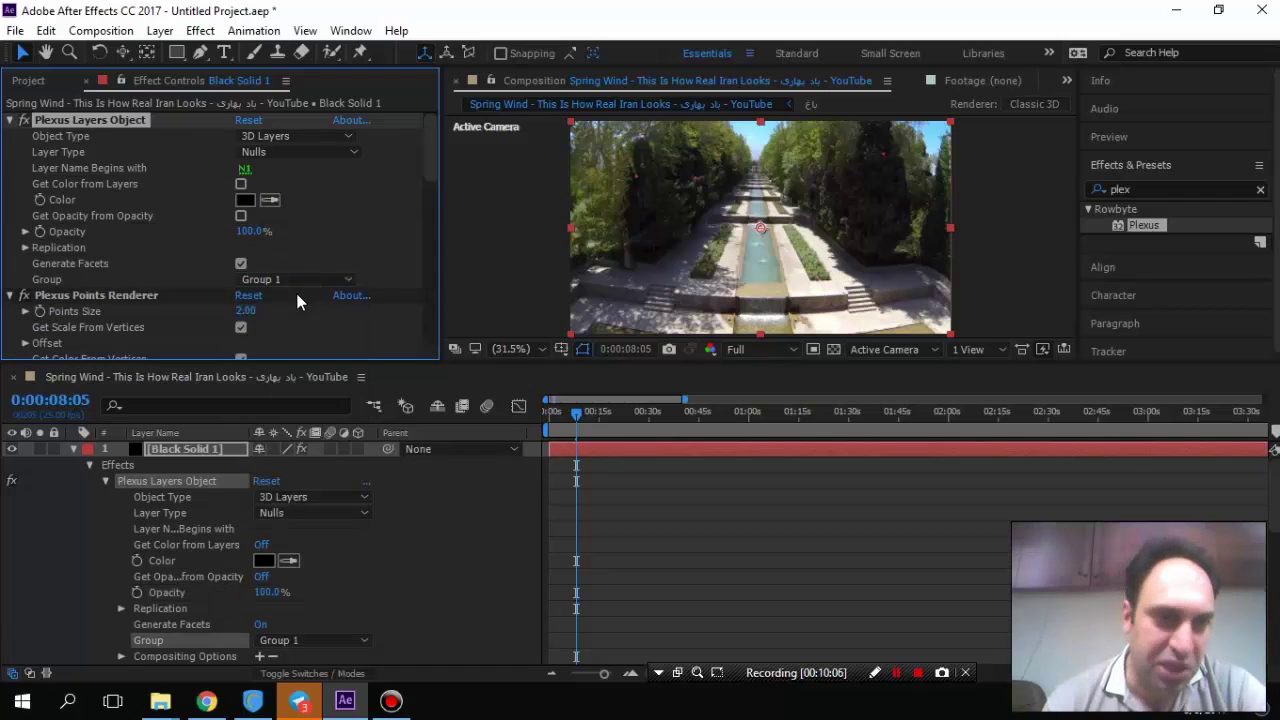
click(10, 120)
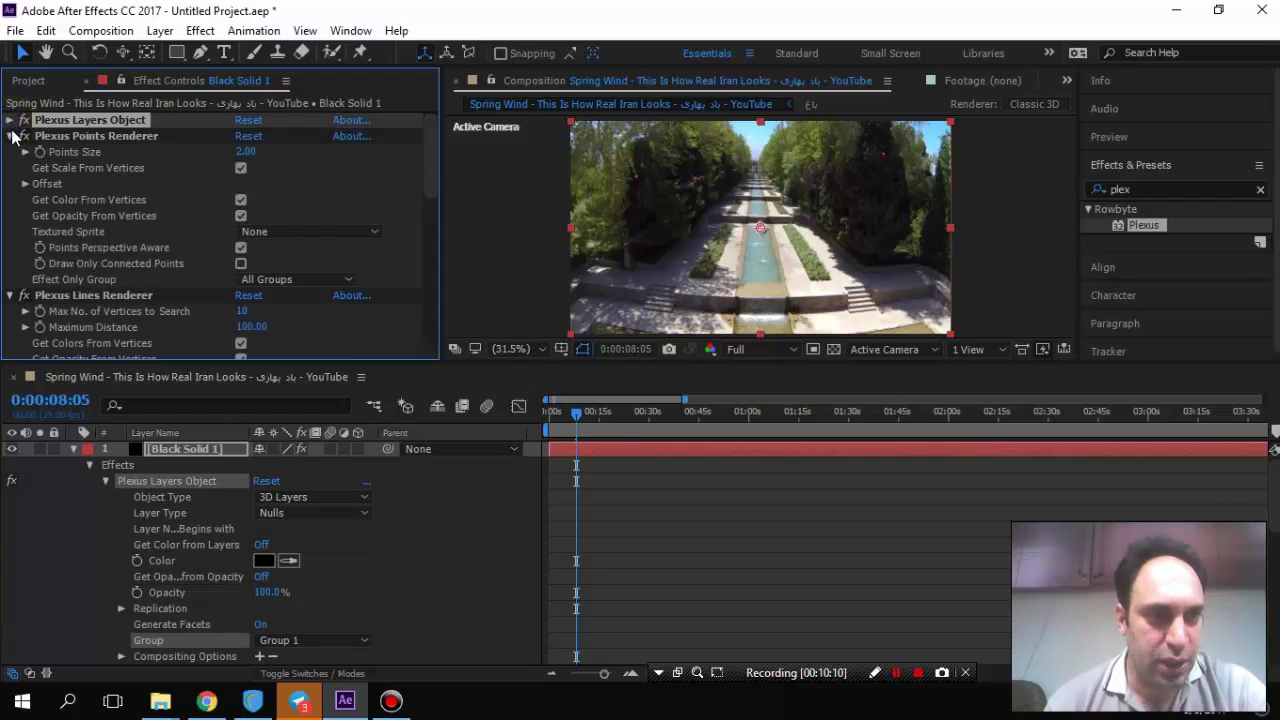
click(10, 136)
click(10, 152)
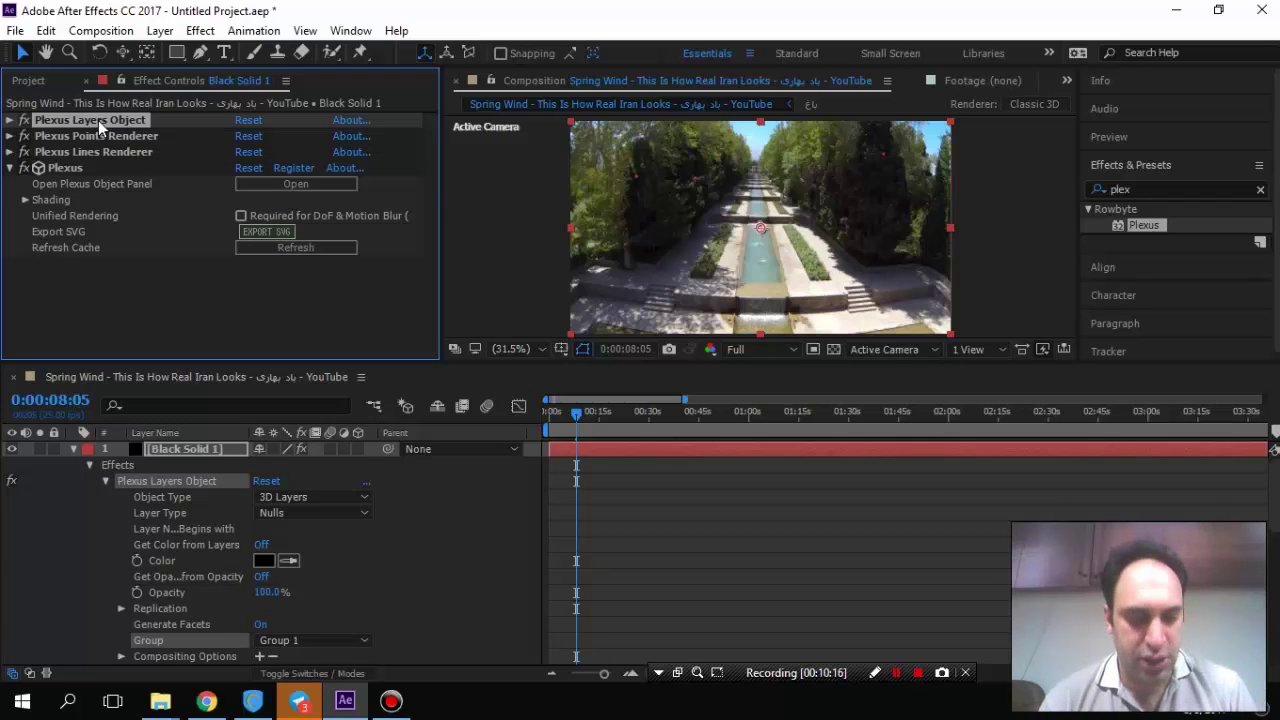
Duplicate the Plexus Layers Object for layers beginning with N2, assign the copy to Group 2 and collapse it.
key(ctrl+d)
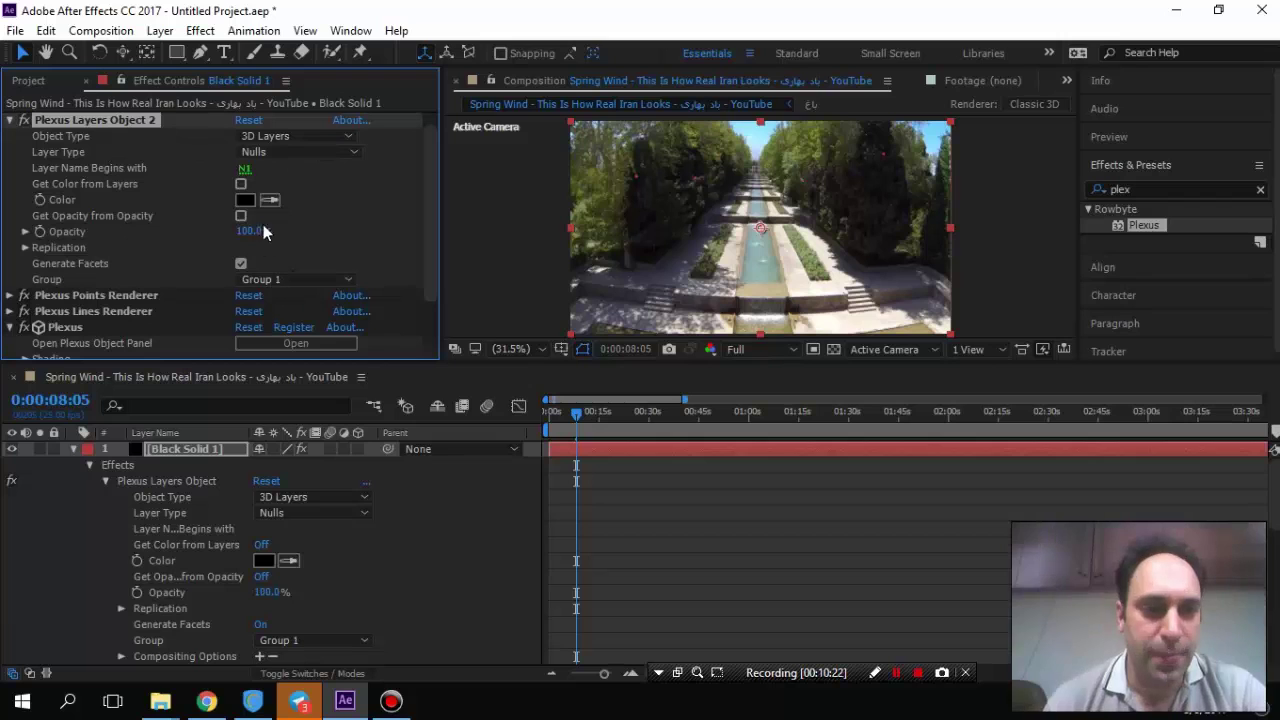
click(245, 170)
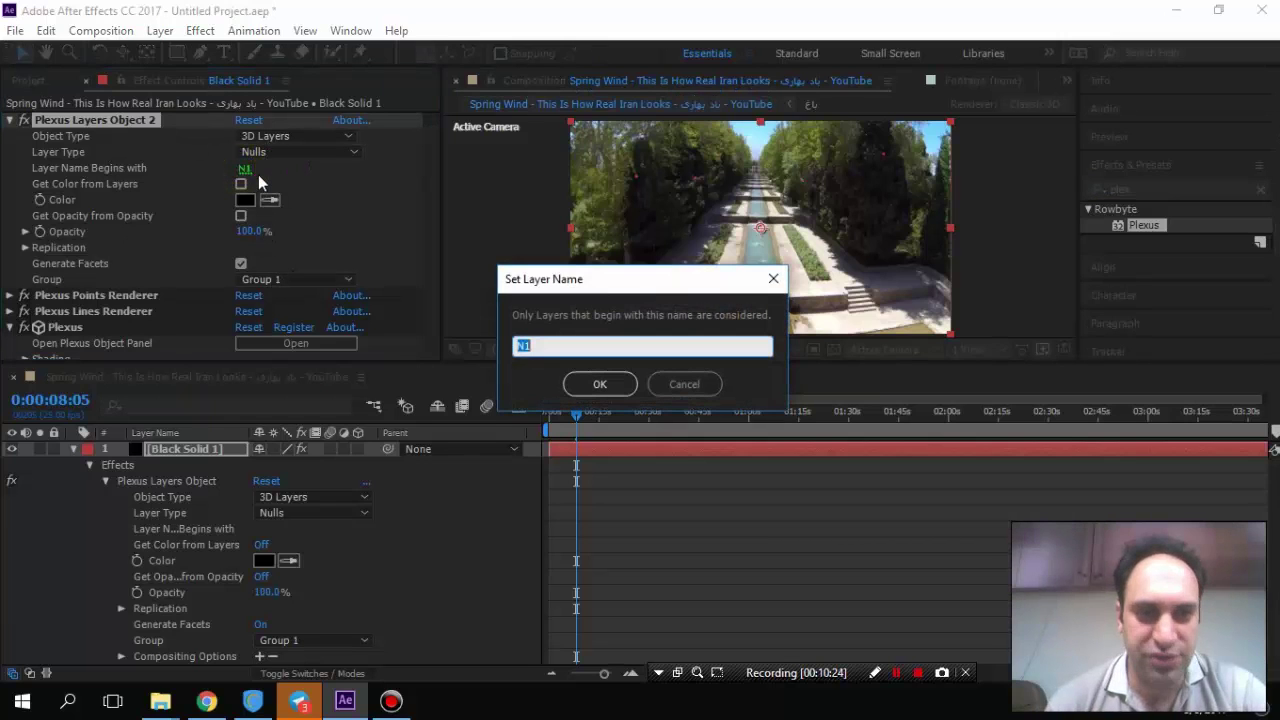
text(N)
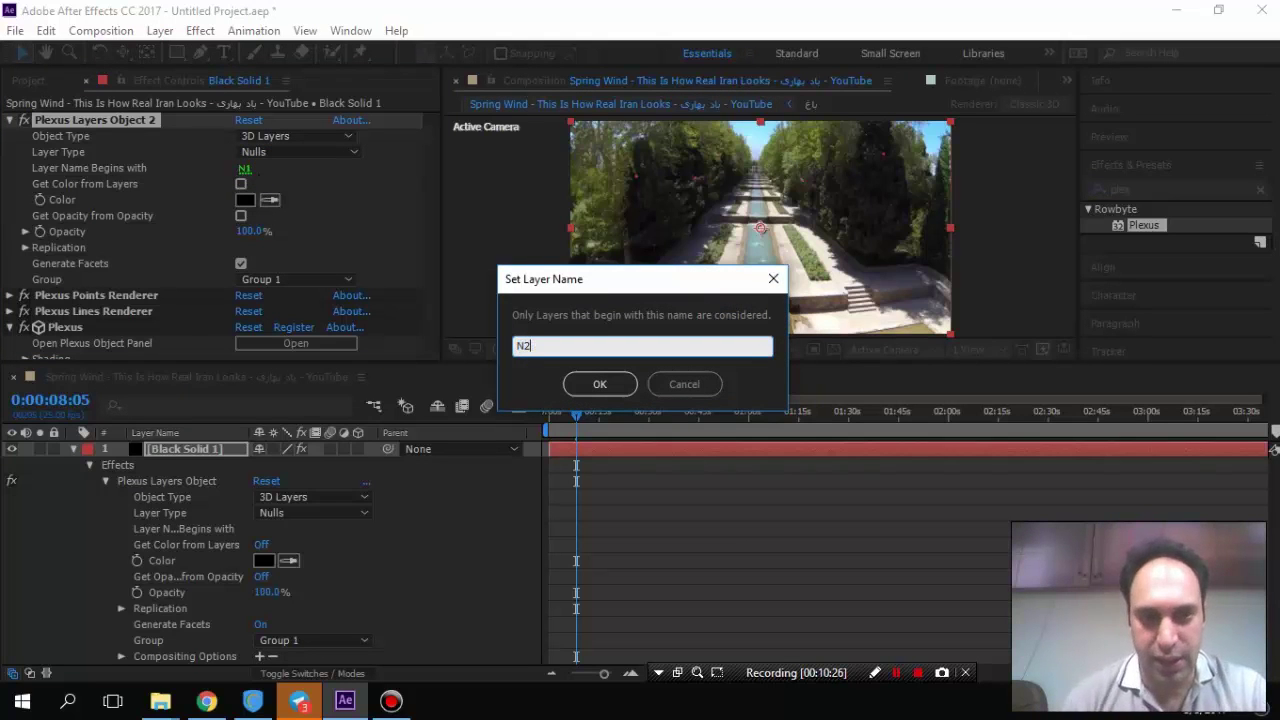
click(597, 384)
click(296, 279)
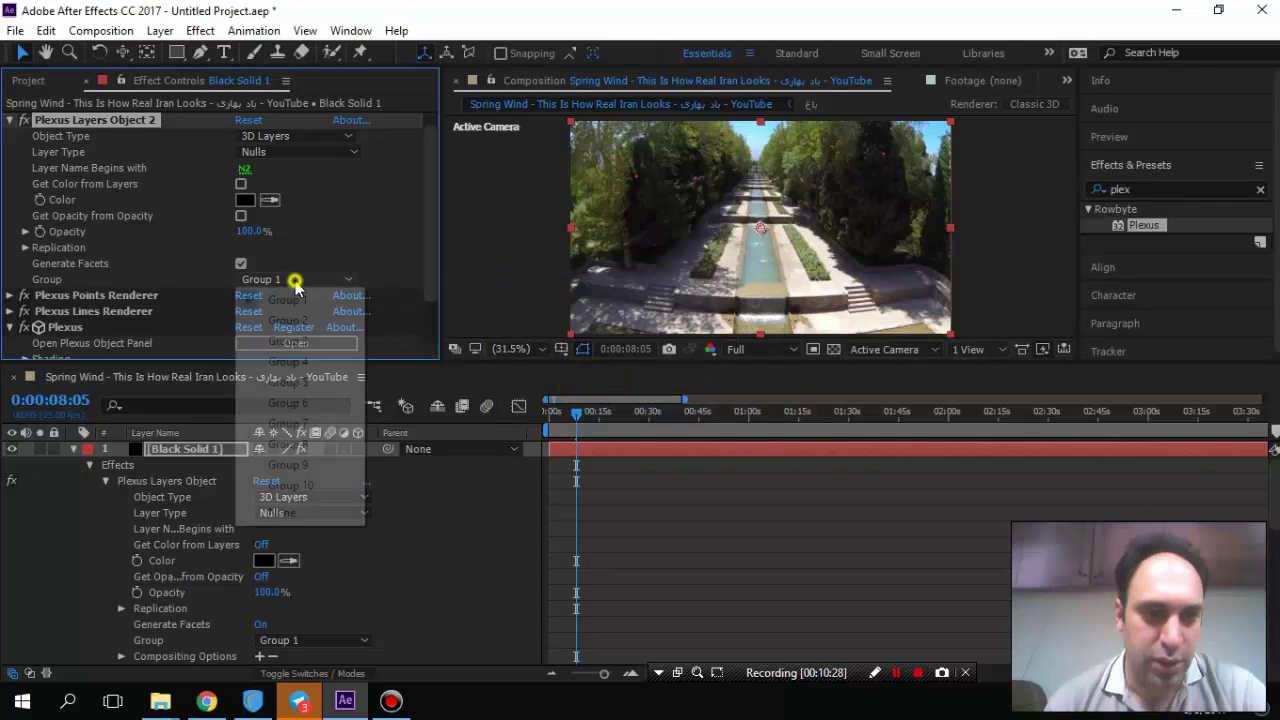
click(298, 324)
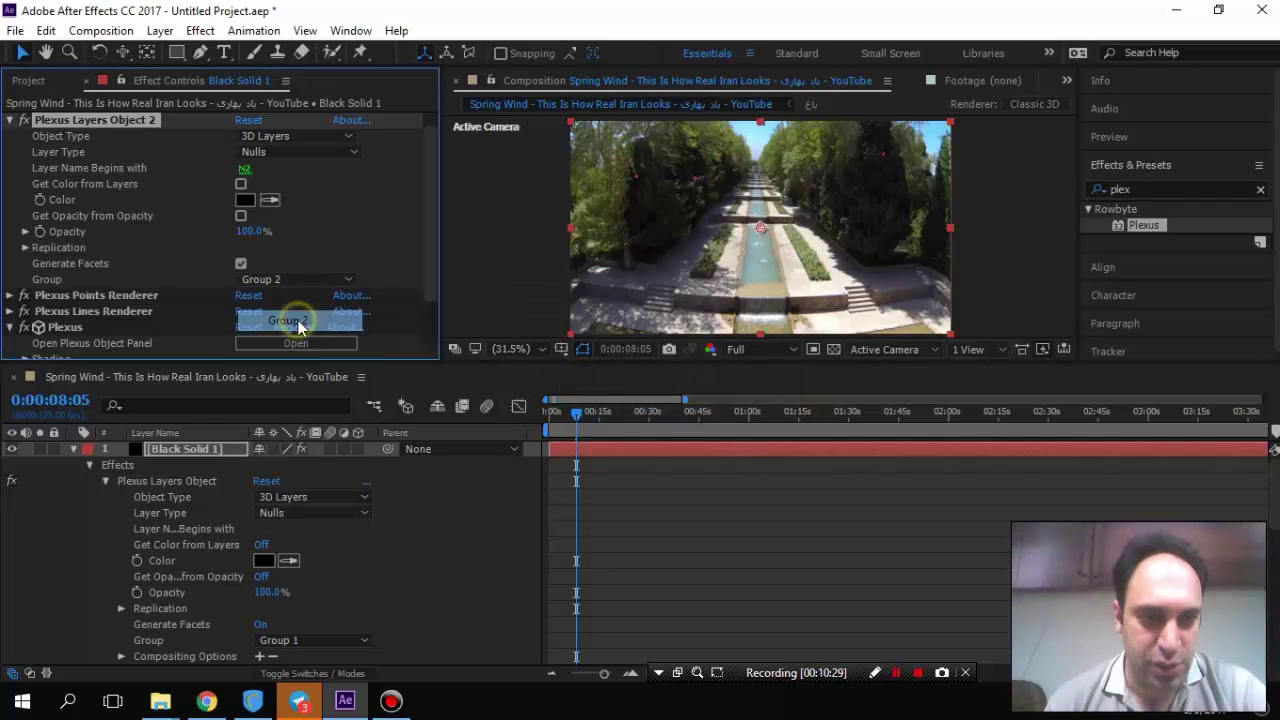
click(9, 120)
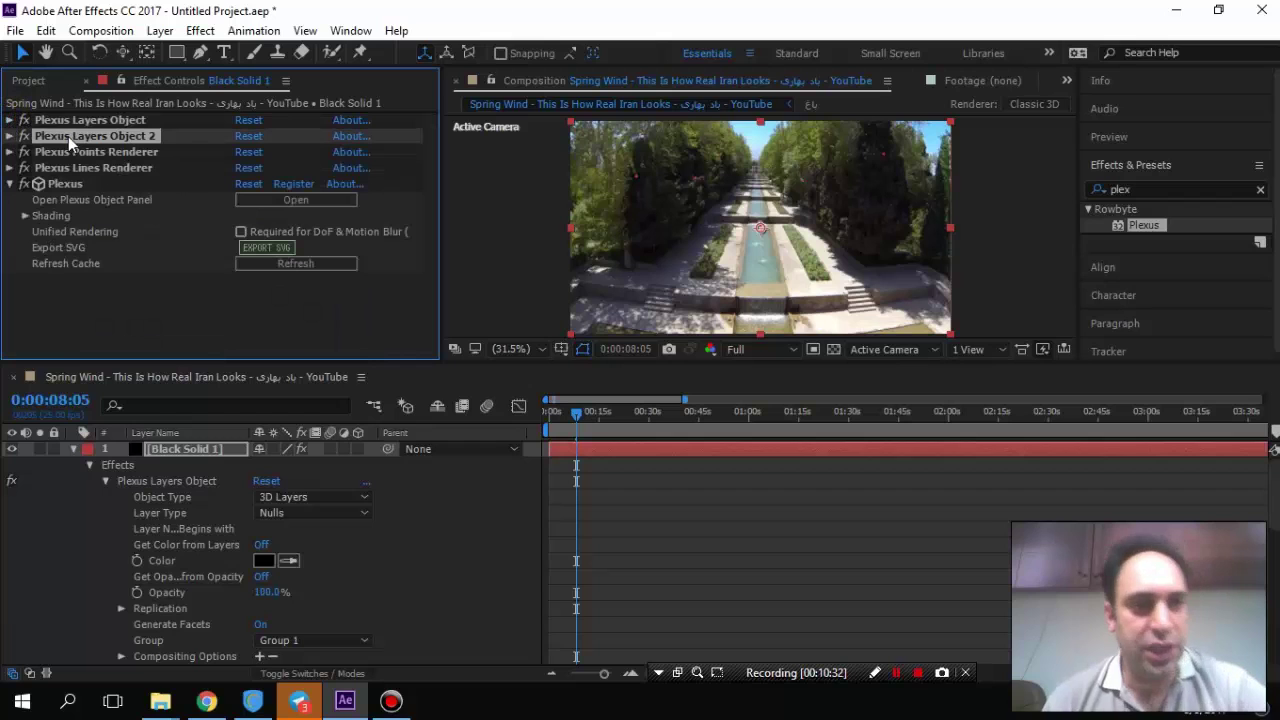
Duplicate Plexus Layers Object 2 for layers beginning with N3, assign the copy to Group 3 and collapse it.
key(ctrl+d)
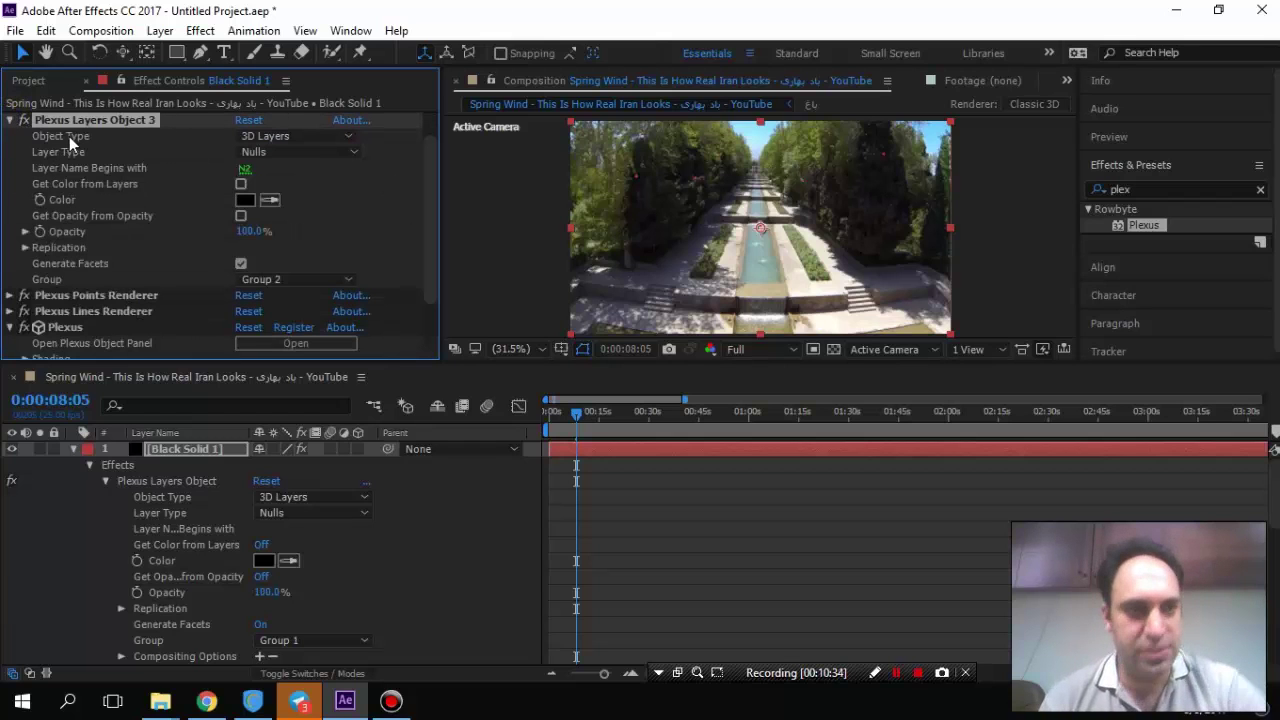
click(246, 169)
text(N3)
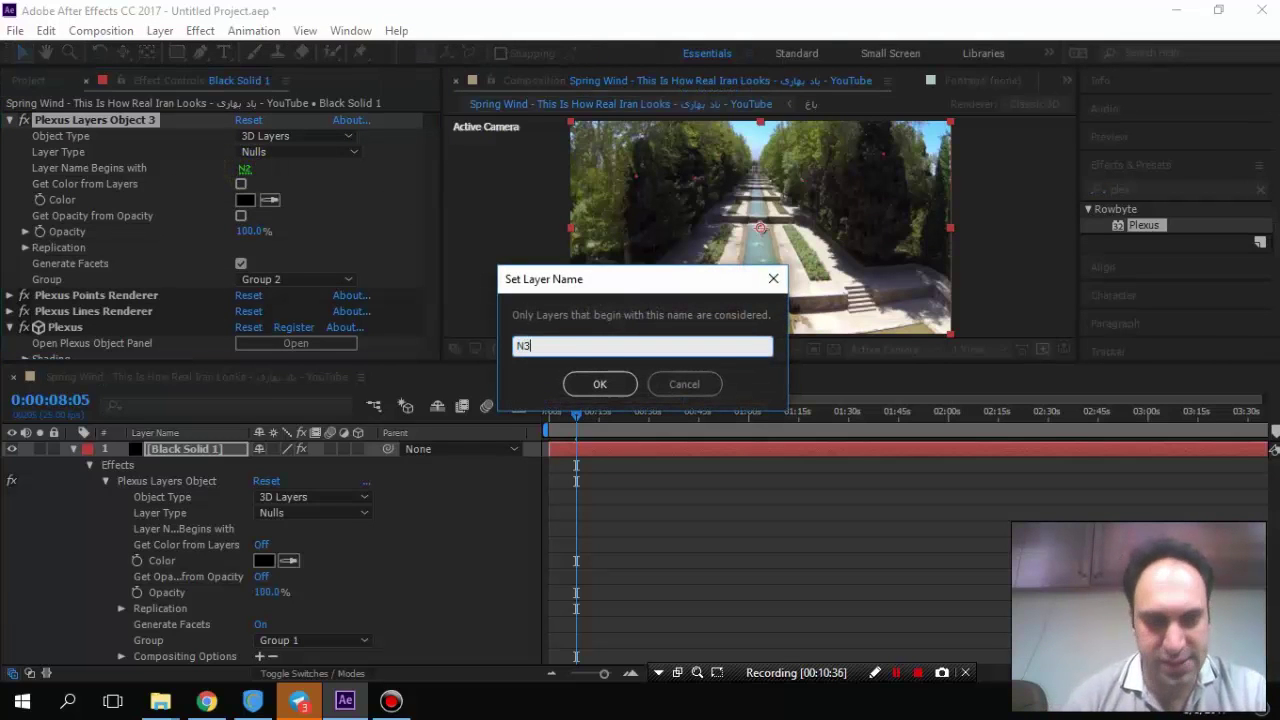
click(599, 384)
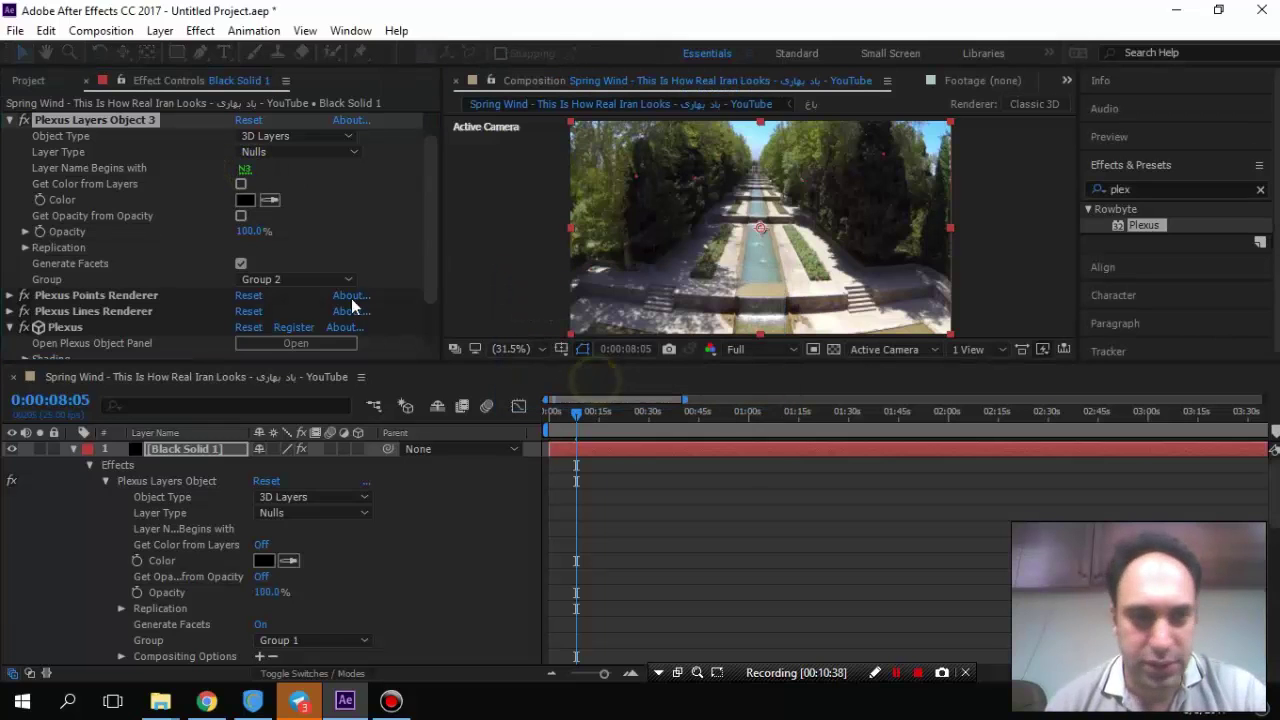
click(275, 283)
click(286, 339)
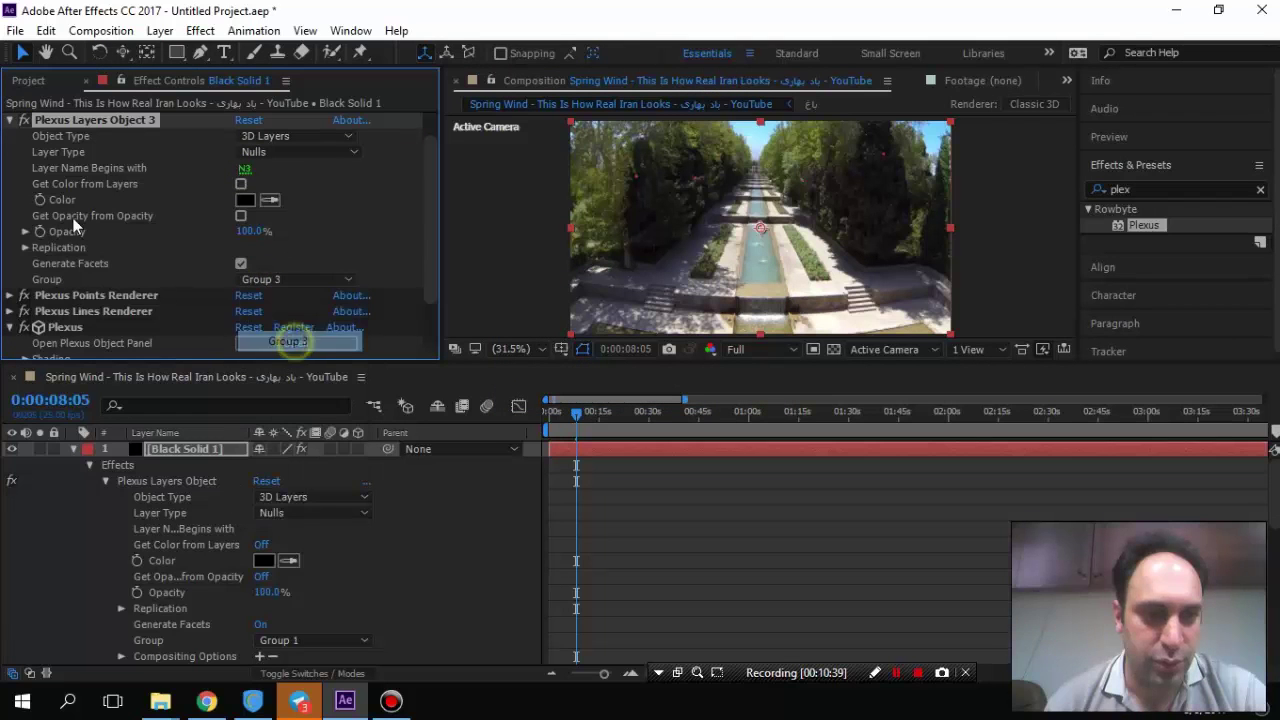
click(10, 119)
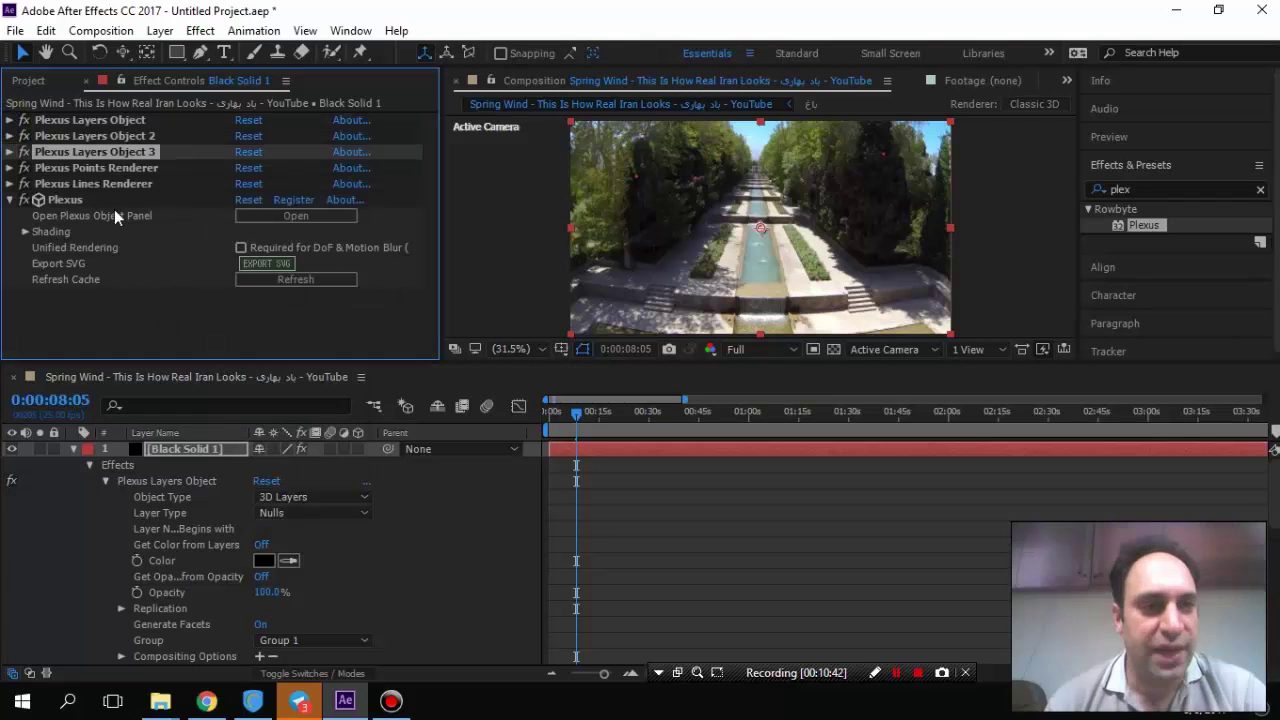
Review the settings of the Plexus Lines Renderer and Plexus Layers Object 2, leaving both collapsed.
click(10, 184)
scroll(146, 197, down, 2)
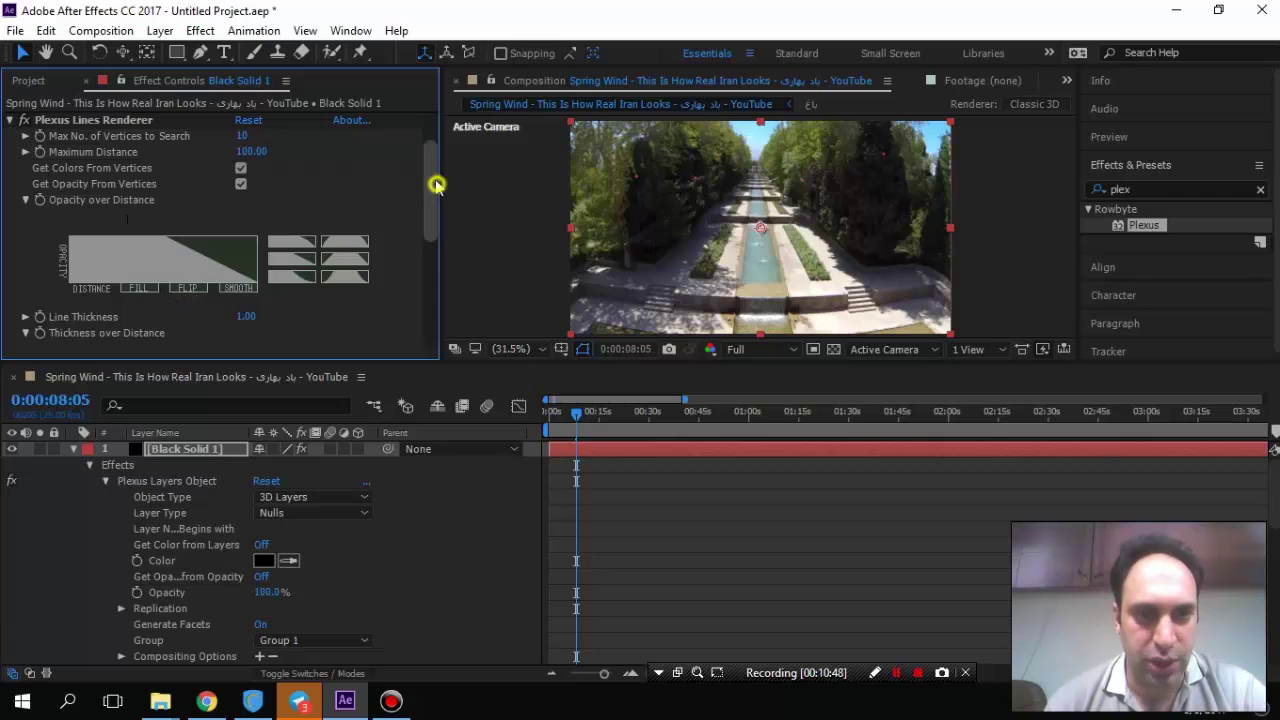
mouse_move(434, 186)
mouse_down()
mouse_move(433, 153)
mouse_move(434, 172)
mouse_up()
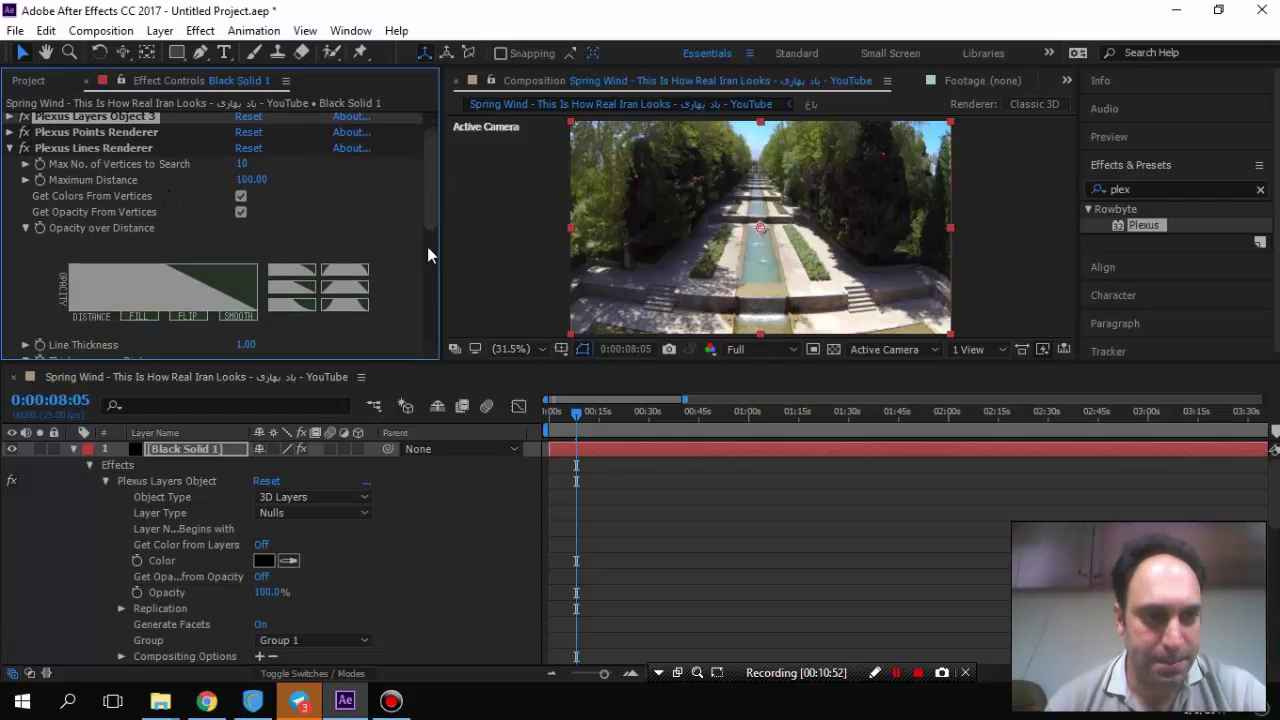
drag(433, 207, 420, 144)
click(11, 185)
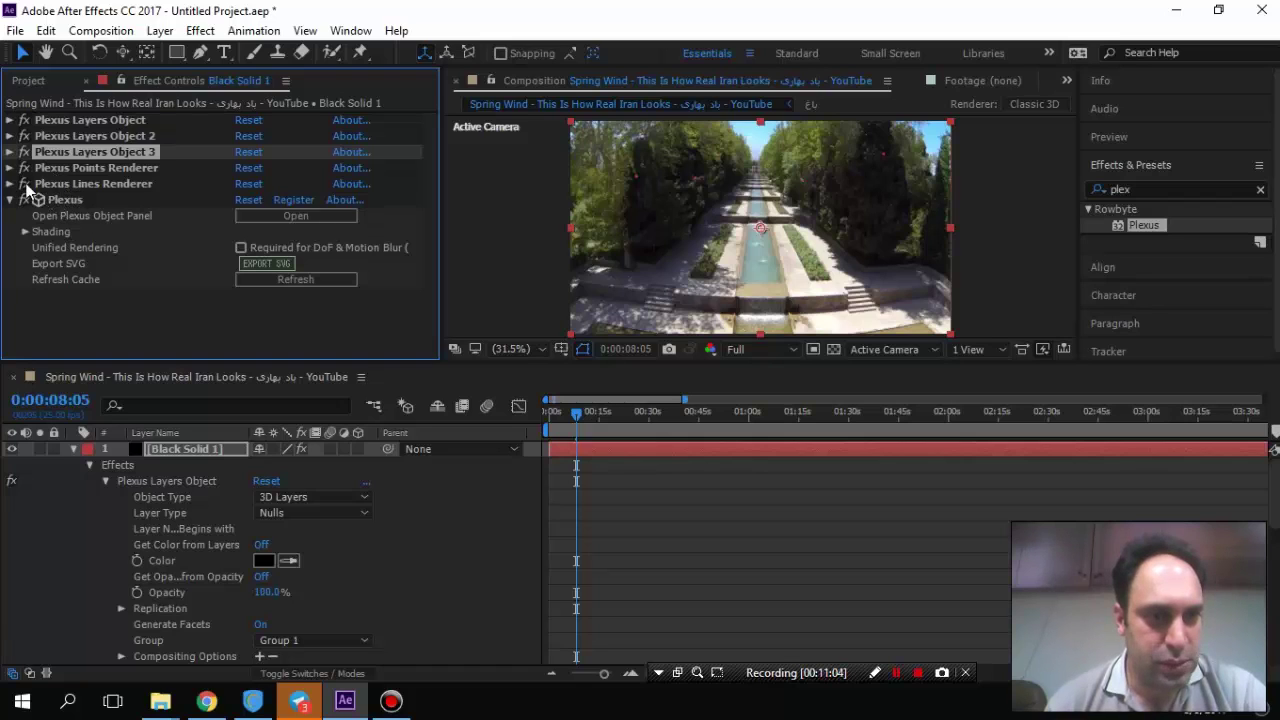
click(11, 185)
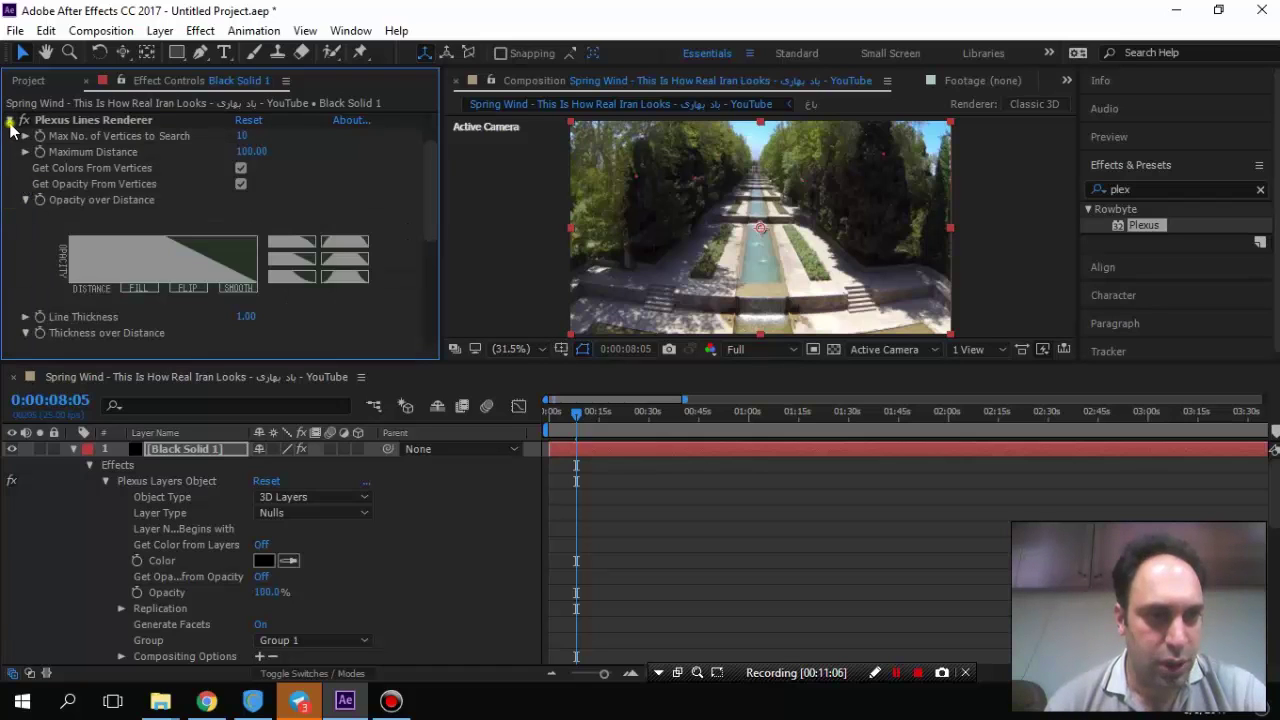
click(10, 120)
click(10, 136)
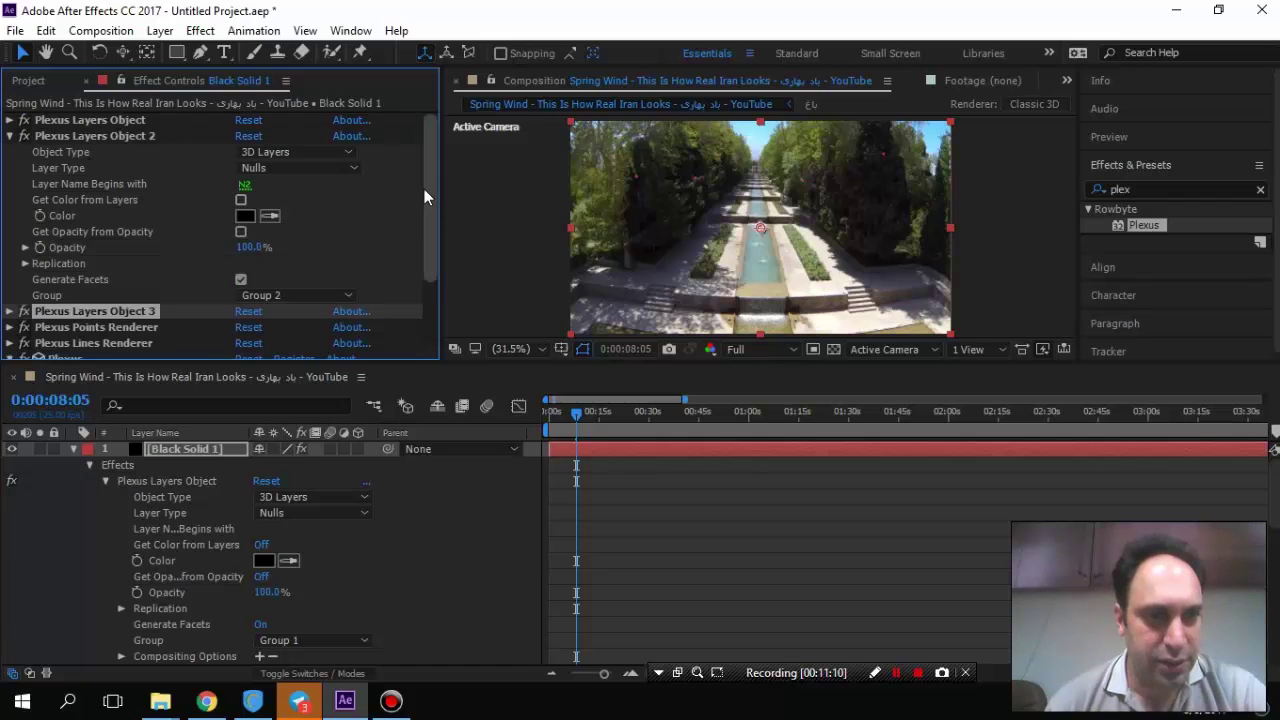
click(10, 136)
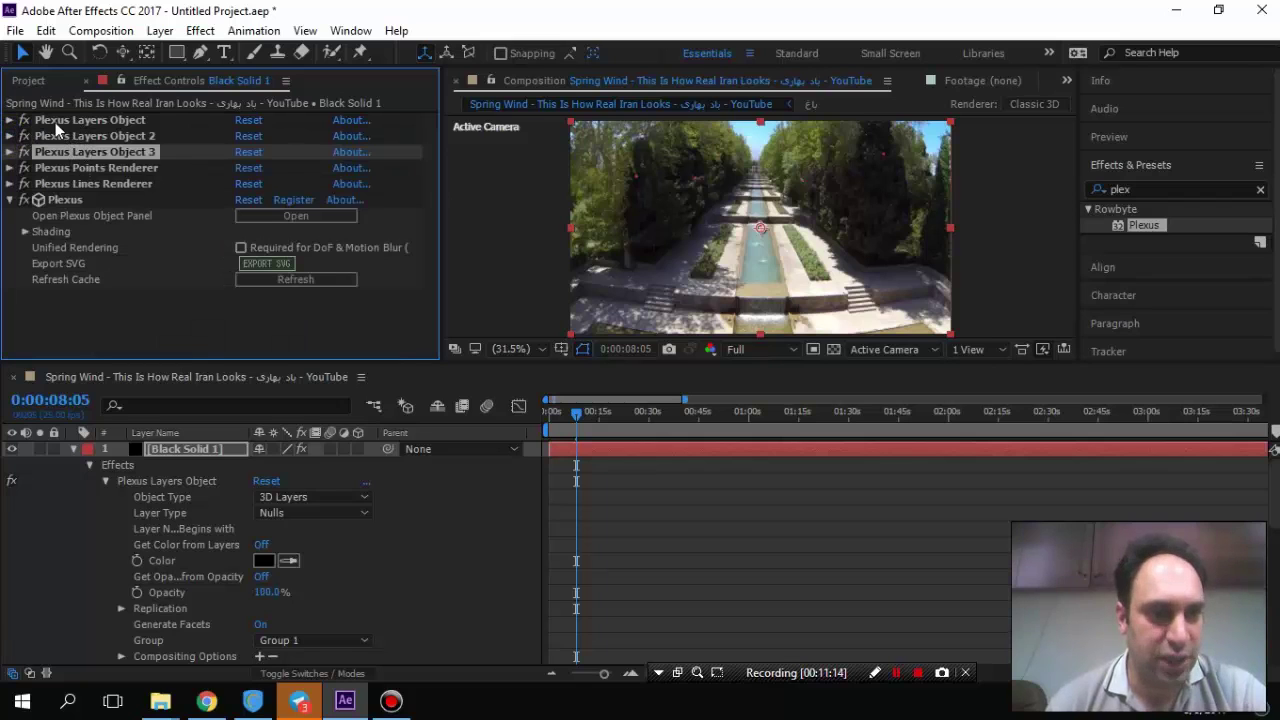
Expand the Plexus Points Renderer and increase its Points Size to about 78.3.
click(80, 168)
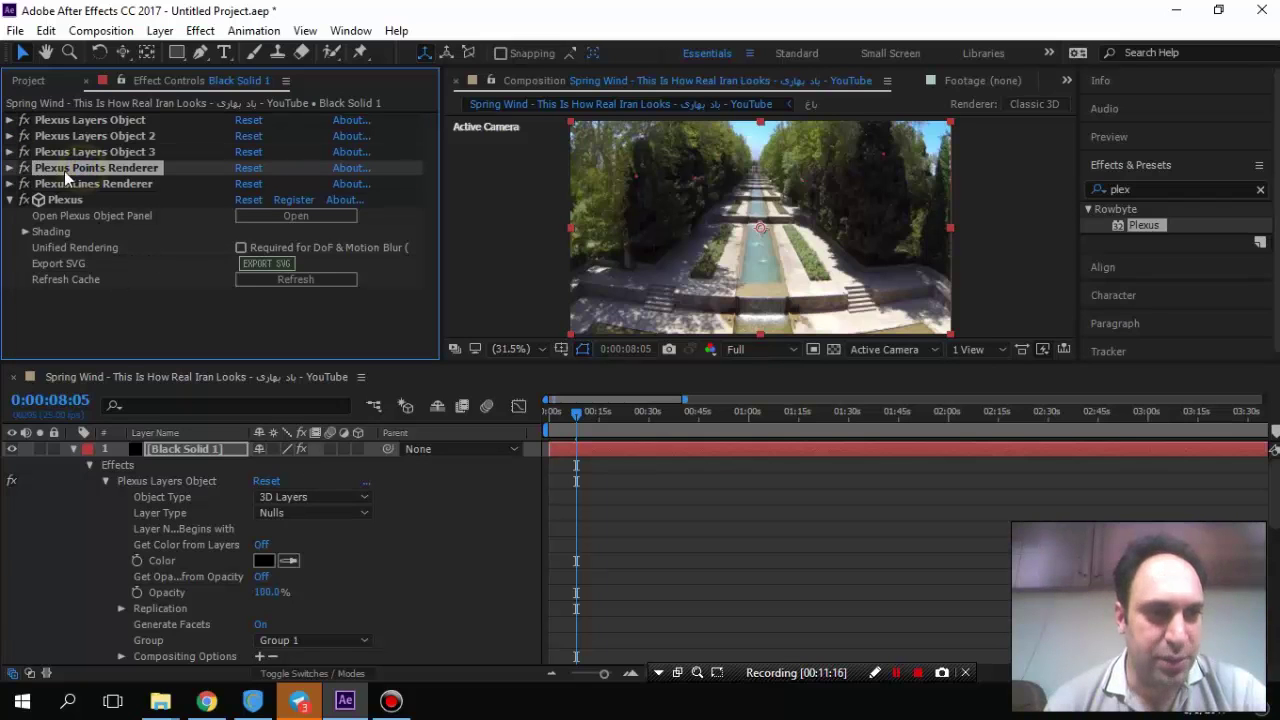
click(9, 169)
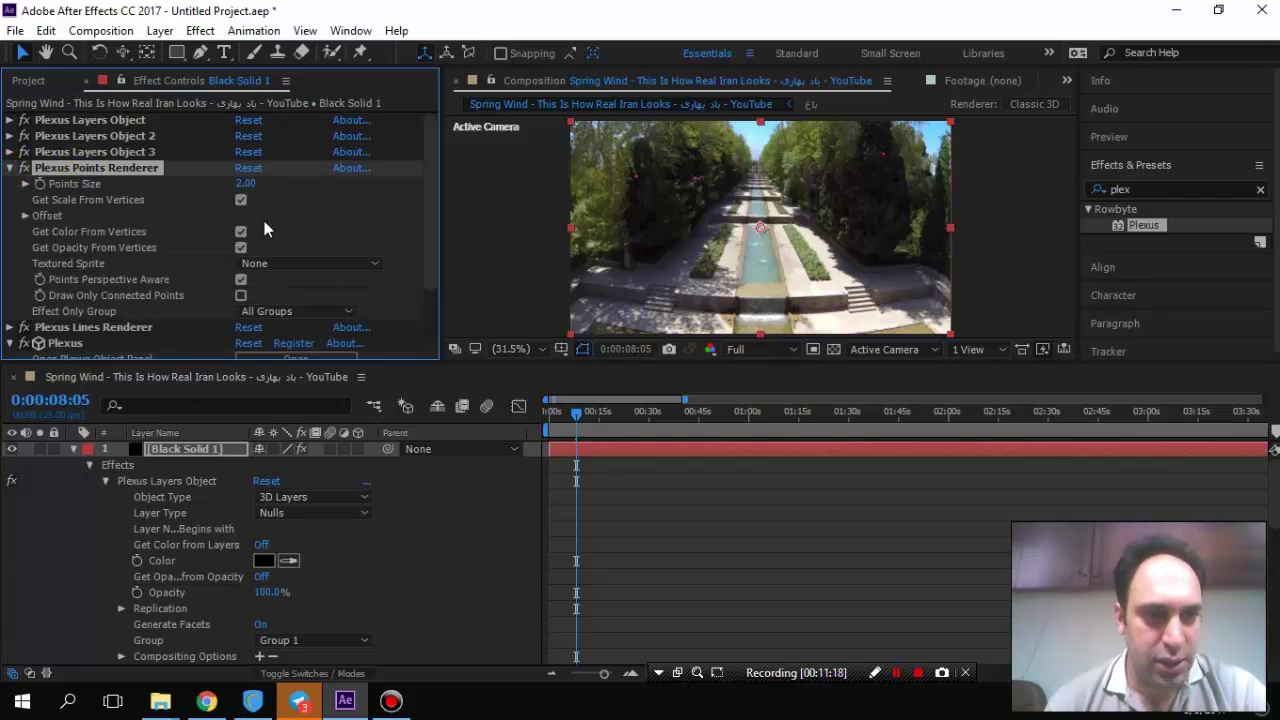
mouse_move(422, 253)
mouse_down()
mouse_move(425, 270)
mouse_move(423, 252)
mouse_move(571, 218)
mouse_up()
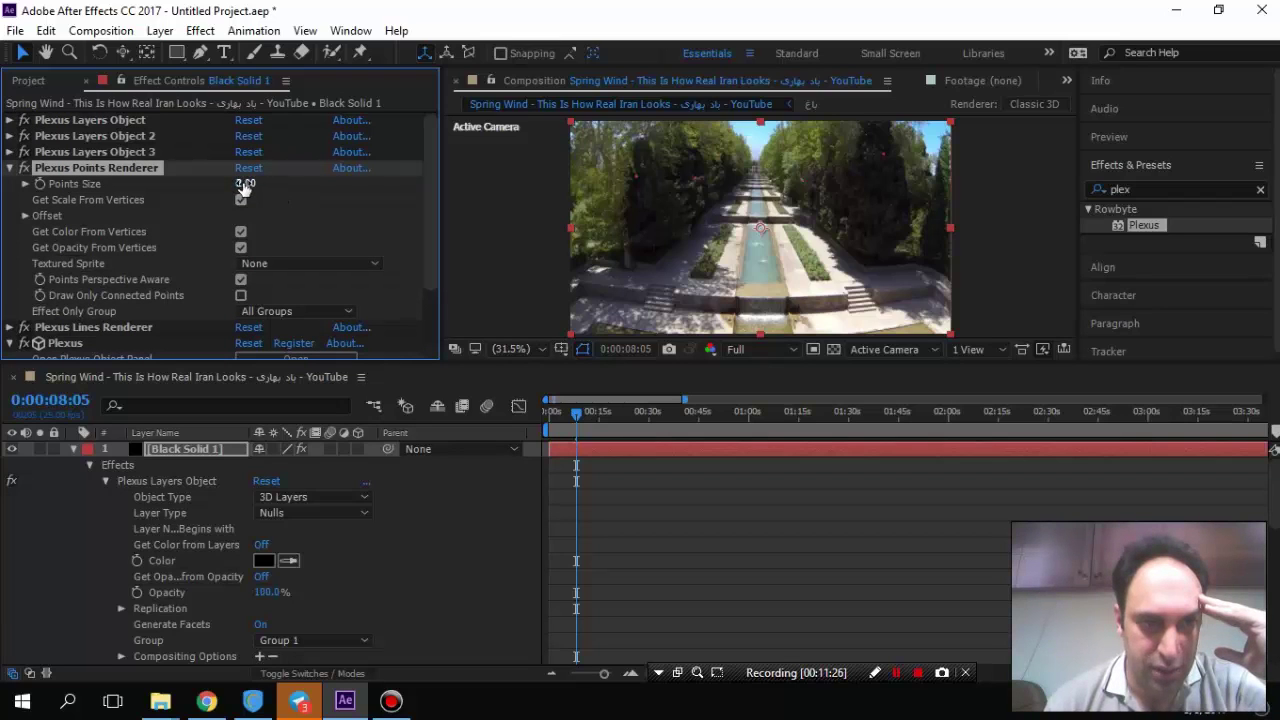
drag(243, 190, 718, 130)
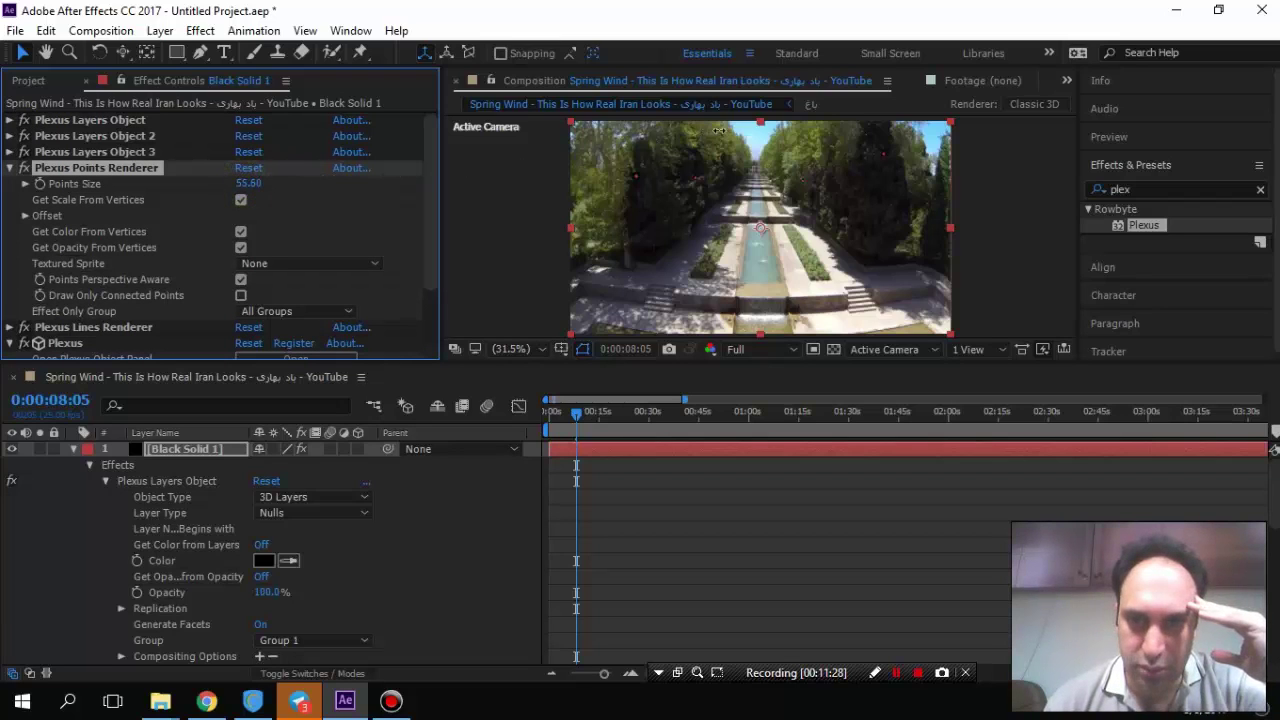
drag(818, 156, 740, 143)
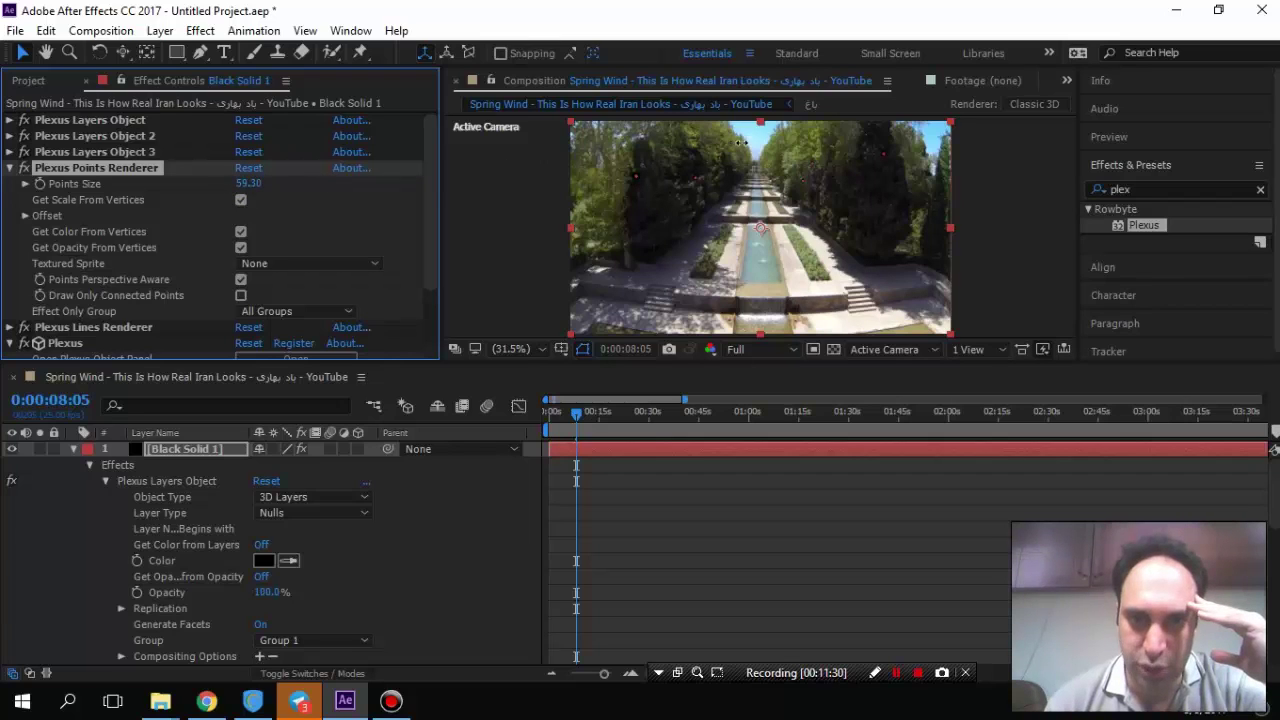
drag(884, 132, 803, 147)
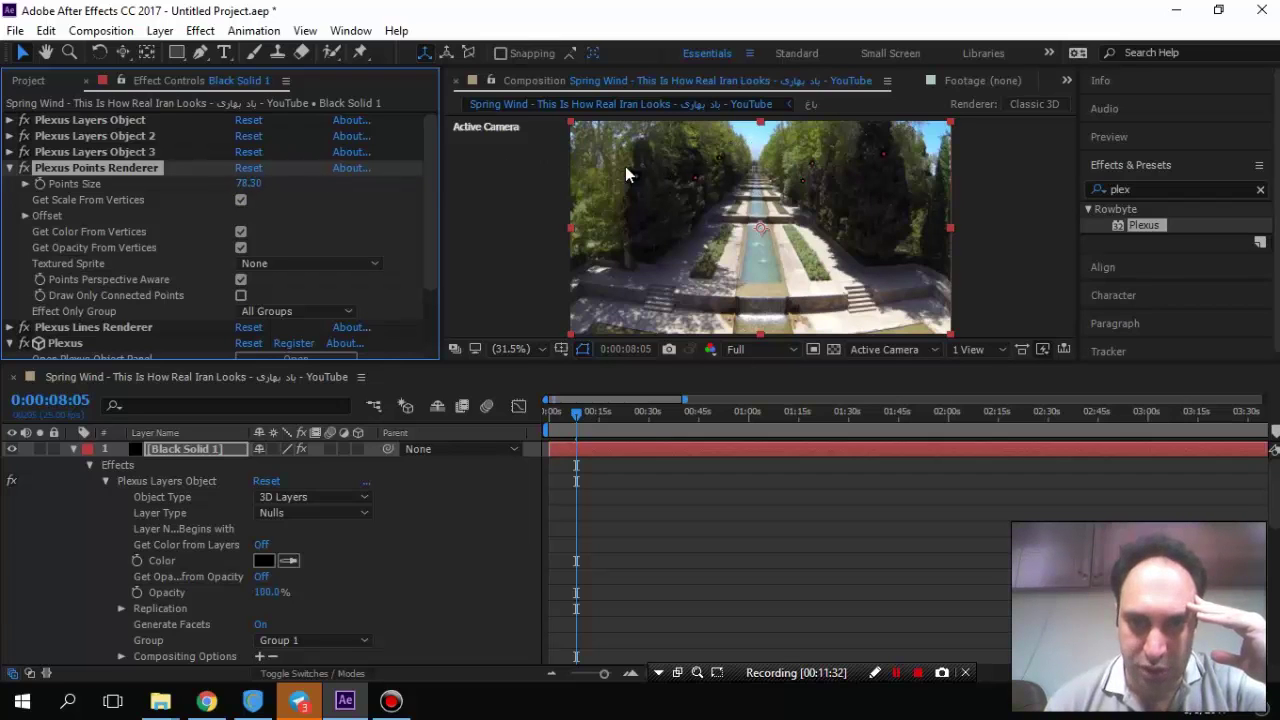
Set the Points Size of the Plexus Points Renderer to 20 while checking a null on the dark trees up close.
scroll(655, 170, up, 5)
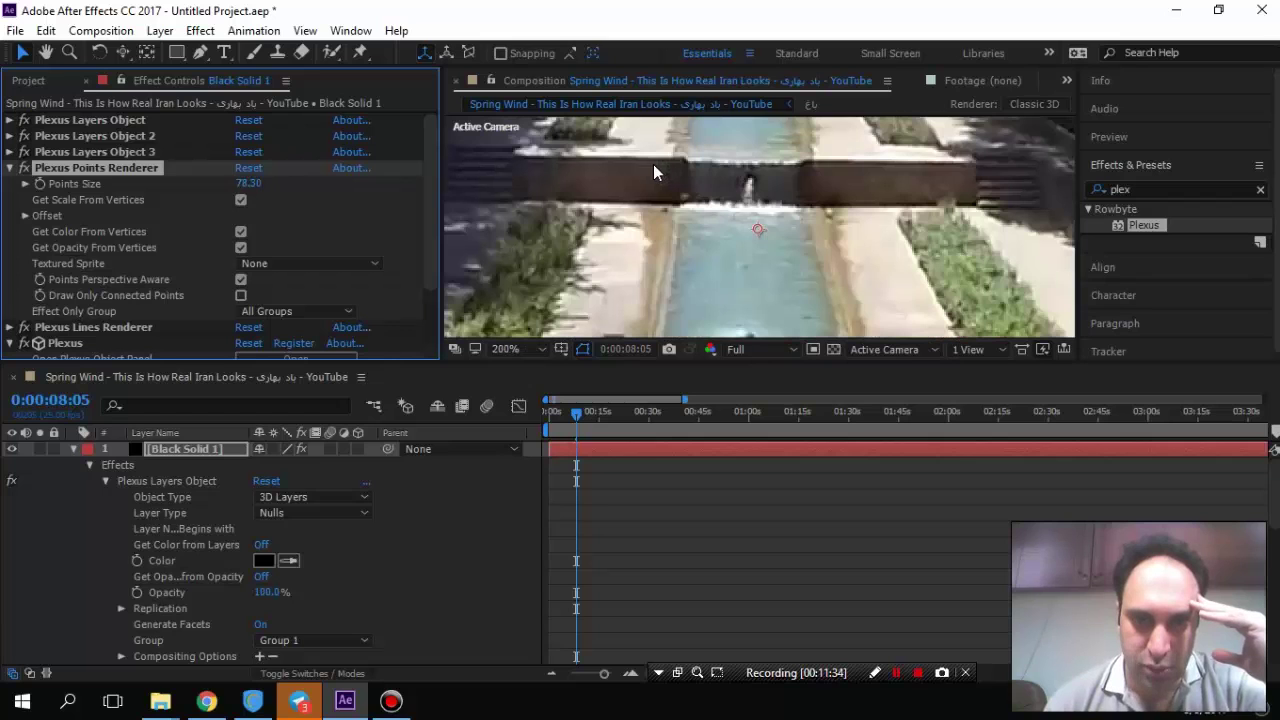
drag(590, 175, 659, 218)
drag(246, 183, 160, 185)
drag(5, 330, 4, 415)
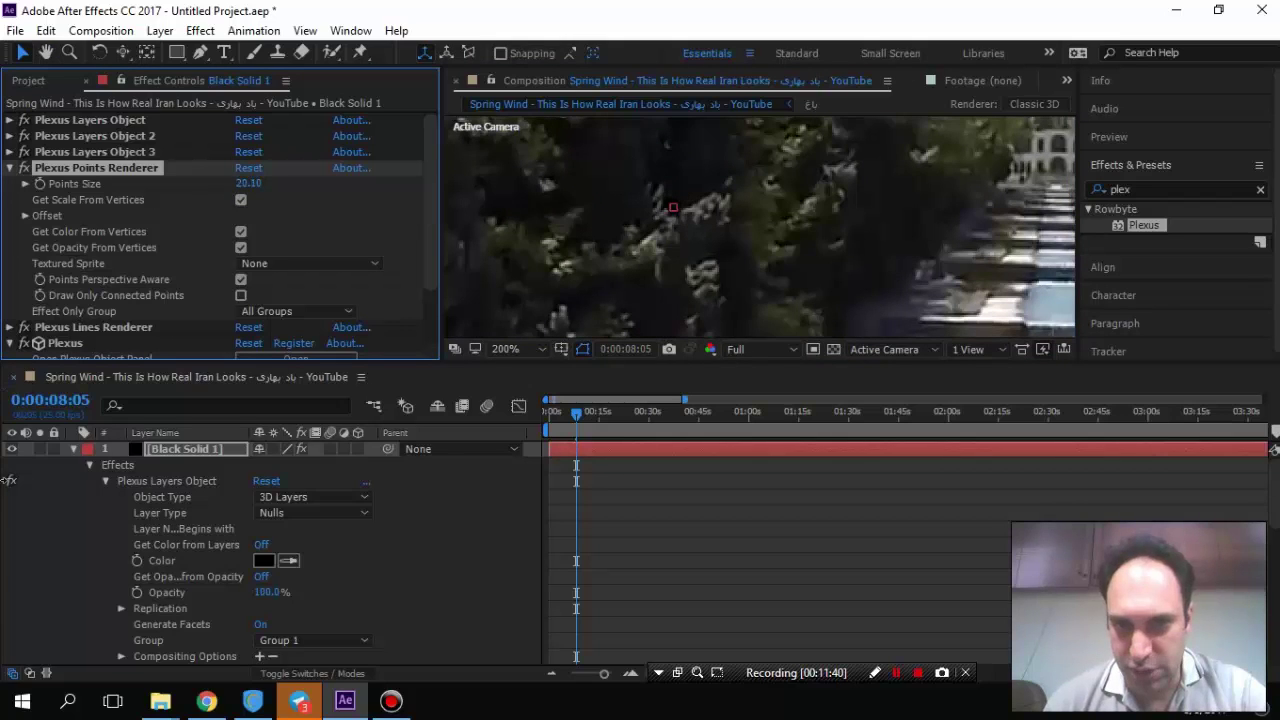
drag(48, 452, 32, 467)
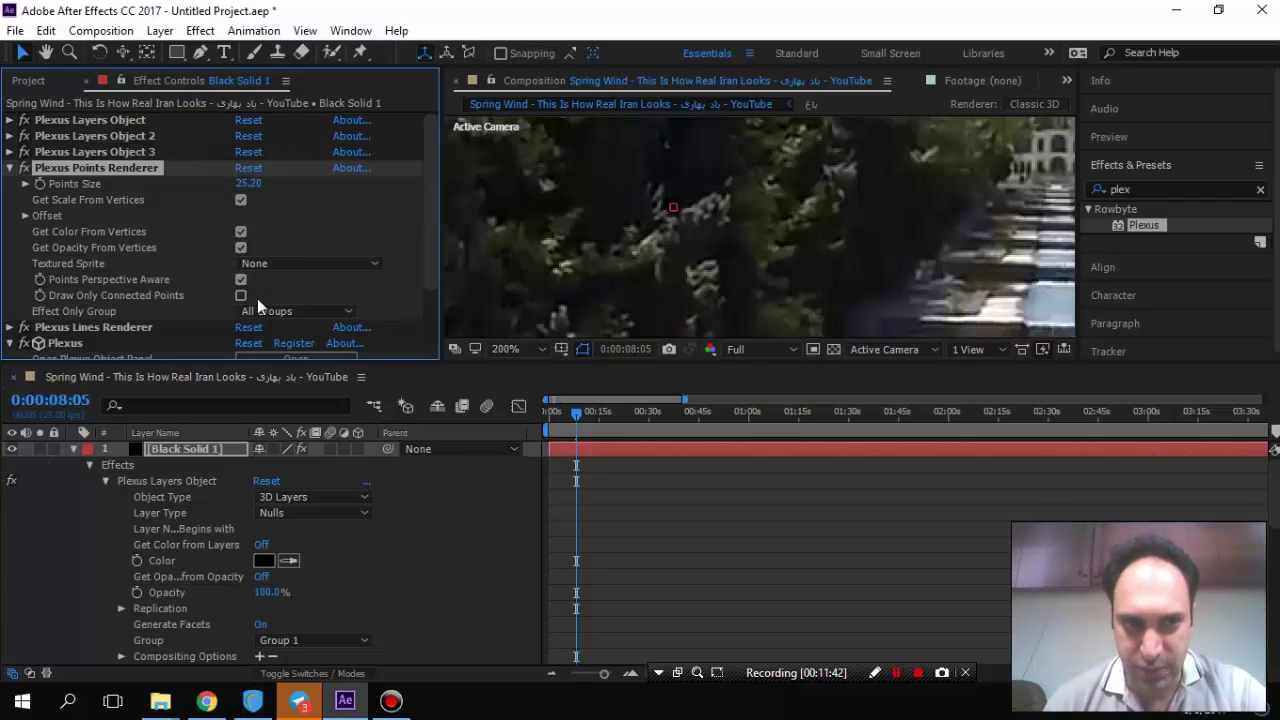
click(247, 183)
text(20)
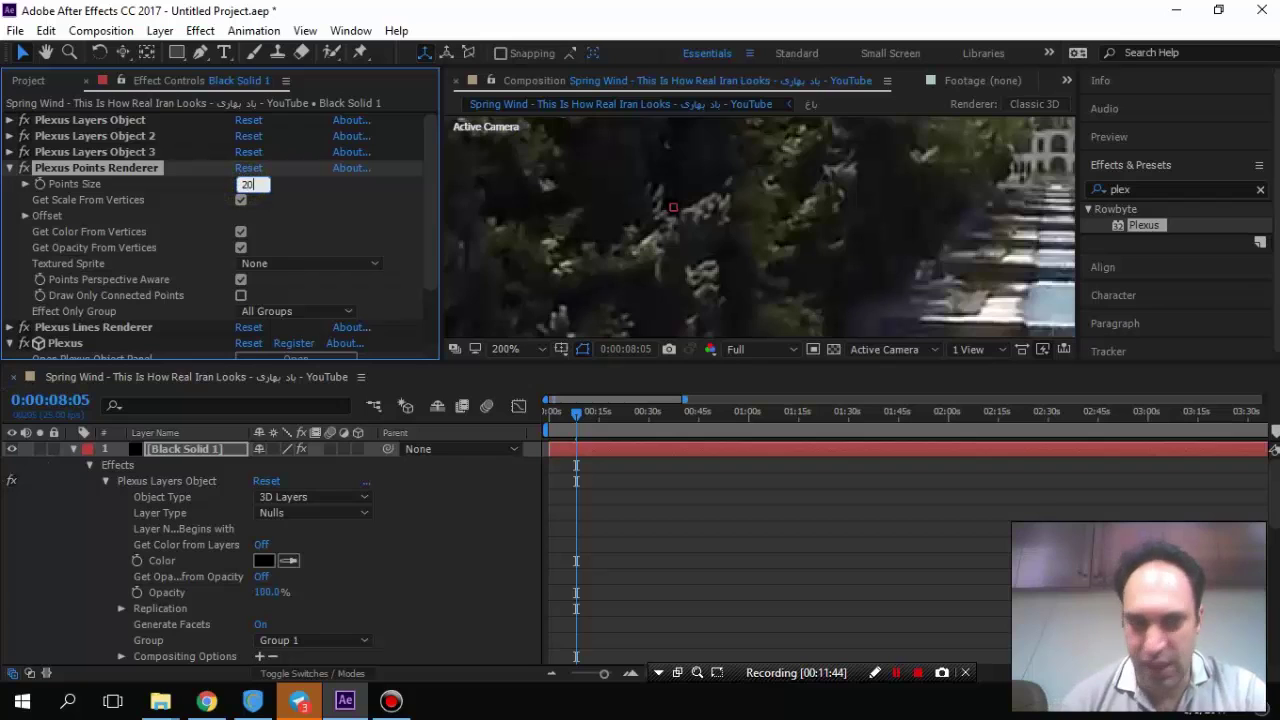
key(Return)
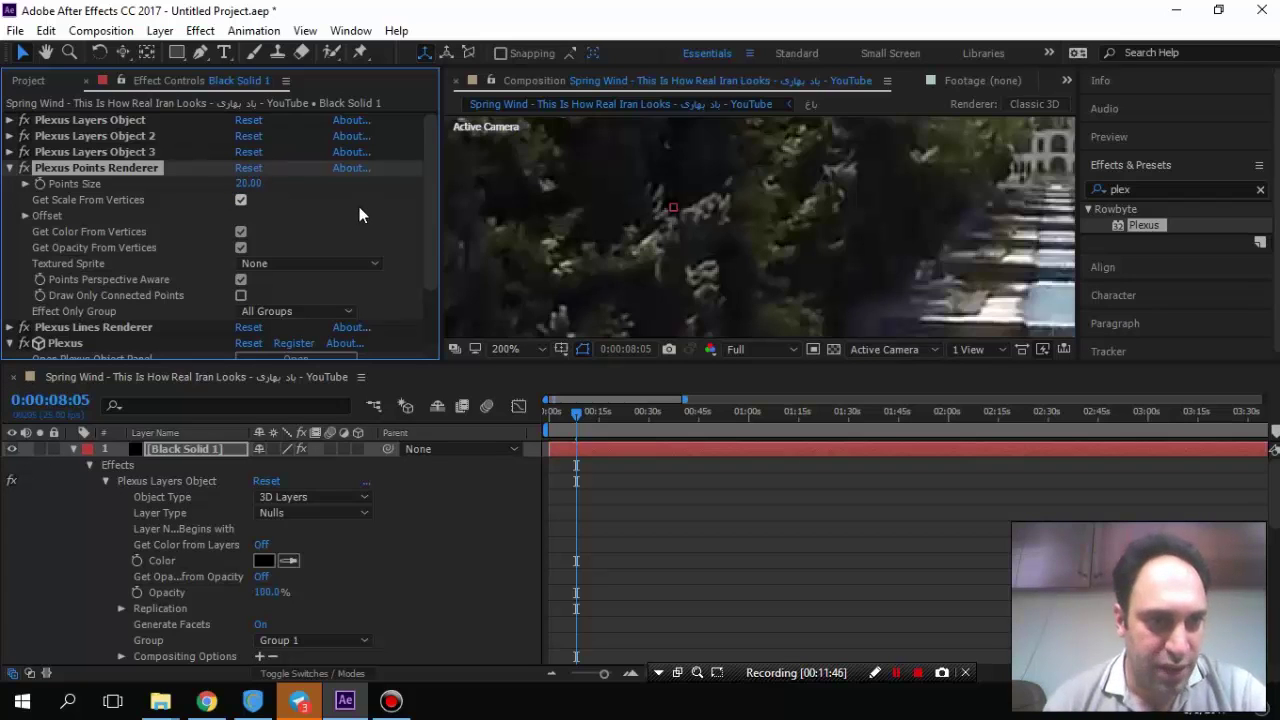
Check the Textured Sprite and Effect Only Group choices of the Plexus Points Renderer and collapse its settings.
click(309, 265)
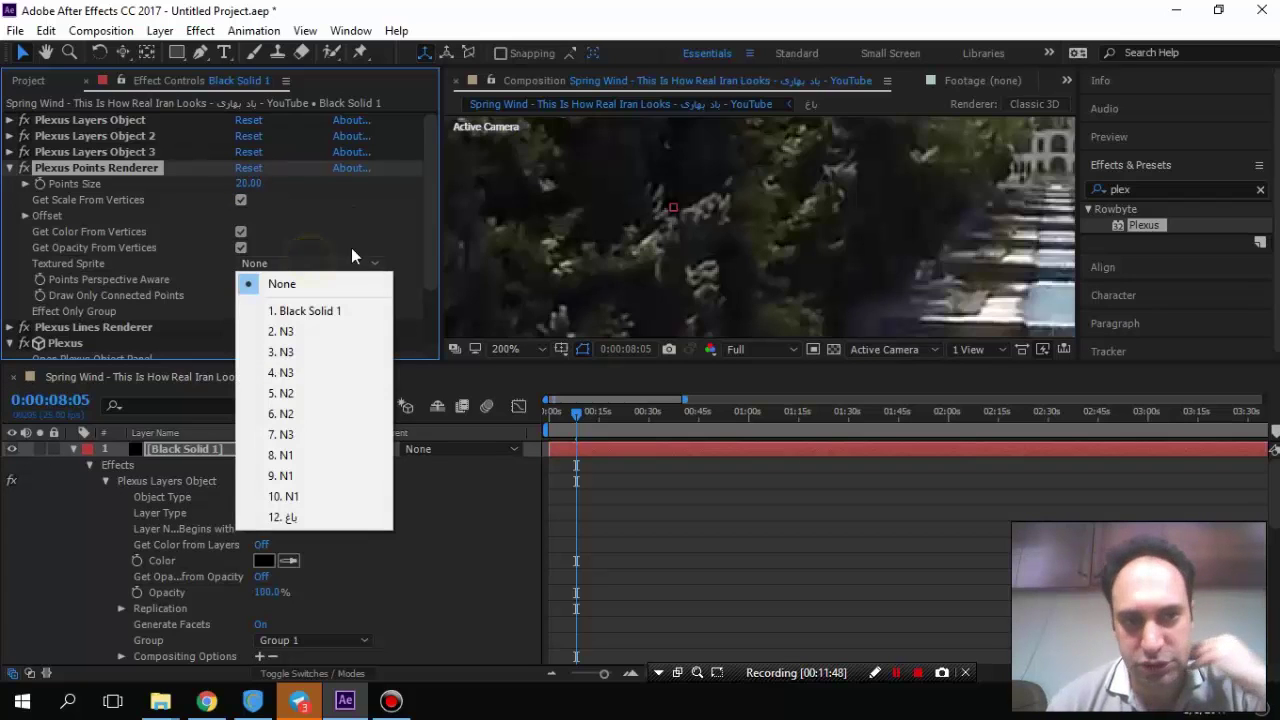
click(420, 250)
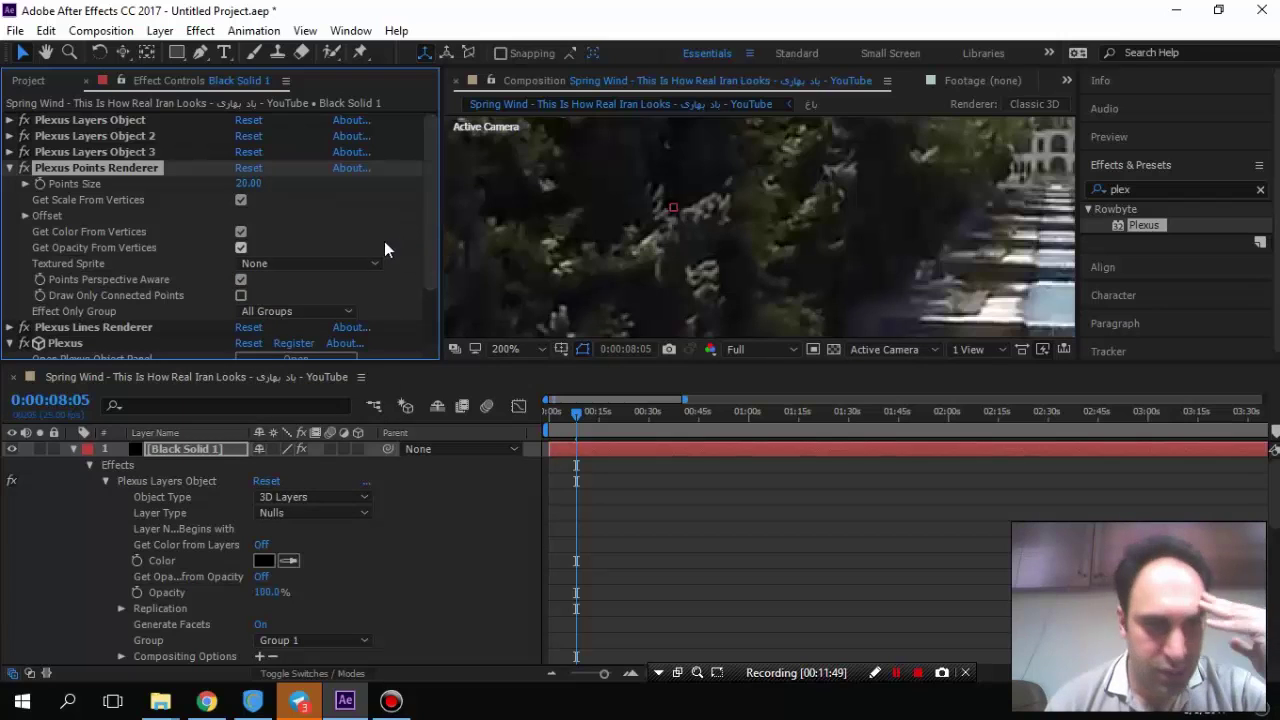
click(337, 311)
click(422, 278)
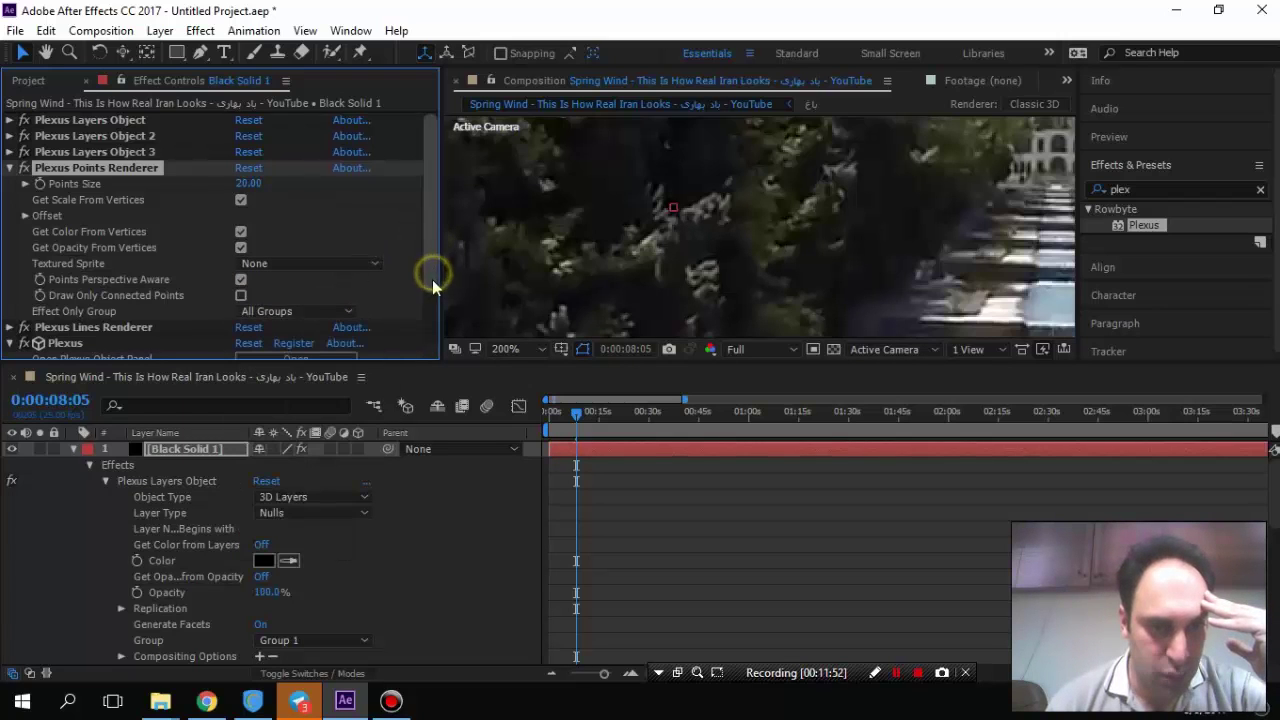
drag(432, 279, 256, 232)
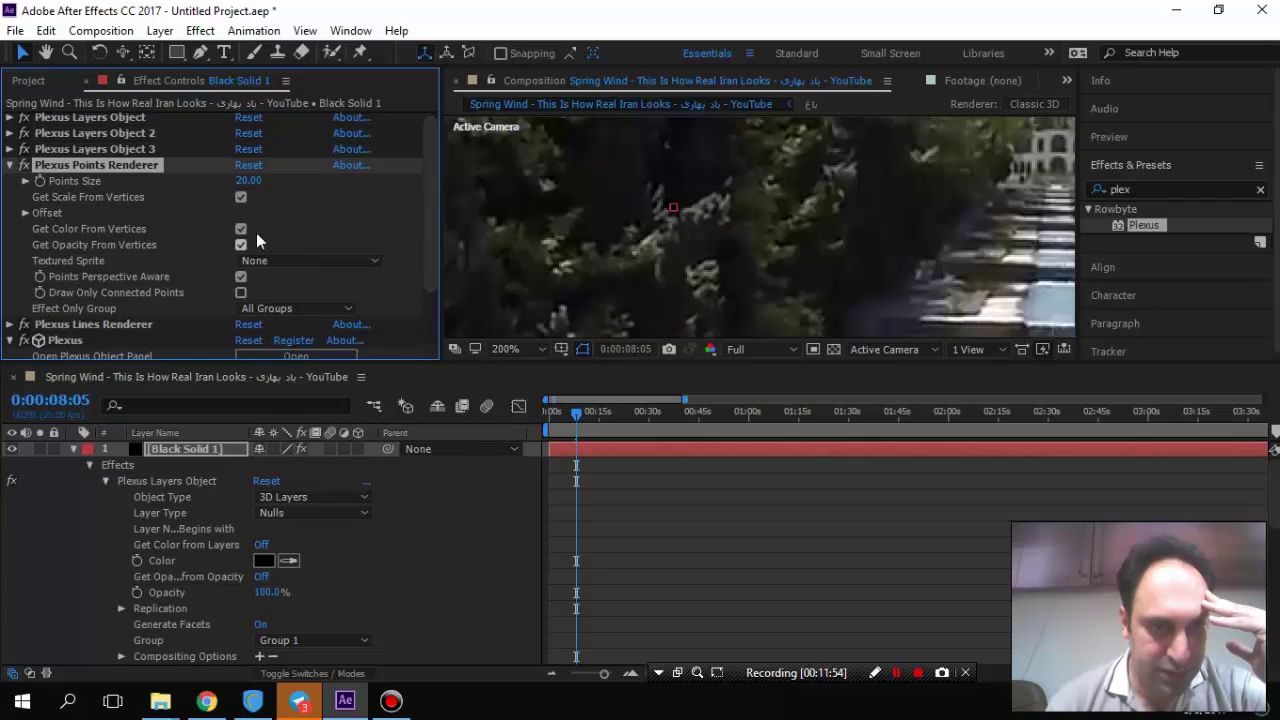
click(10, 165)
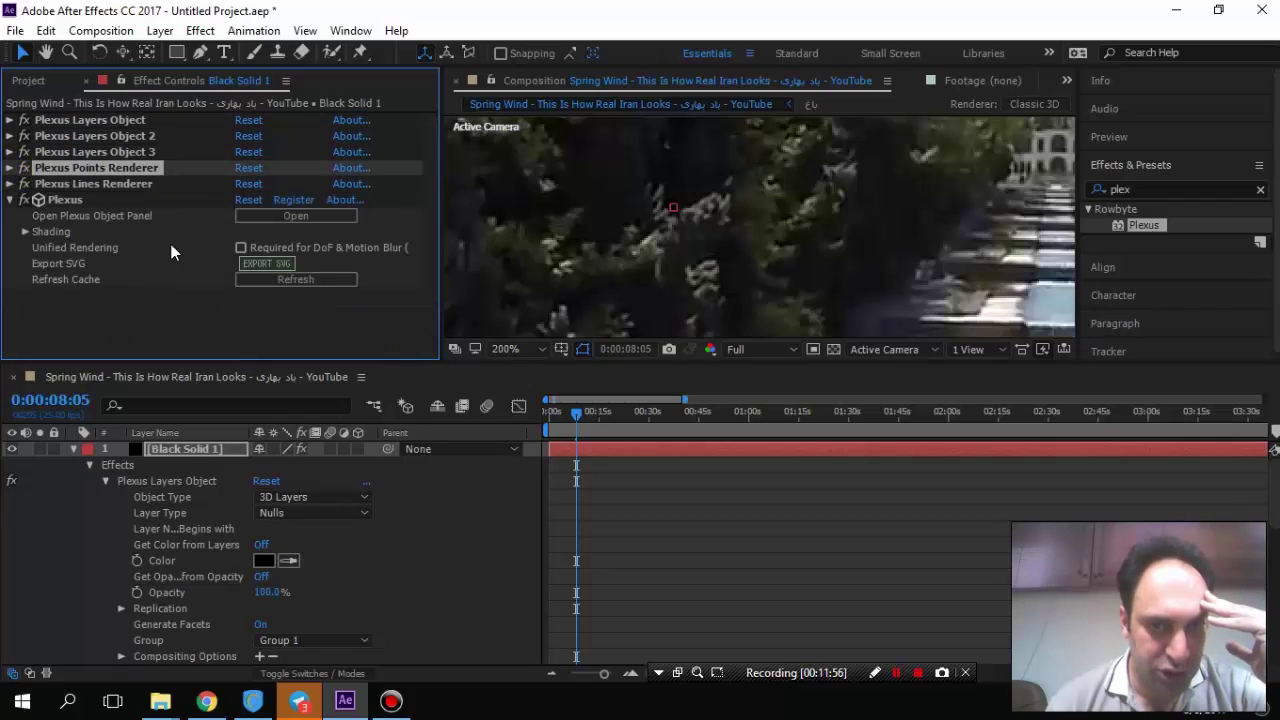
Fill the Opacity over Distance graph of the Plexus Lines Renderer completely.
click(10, 184)
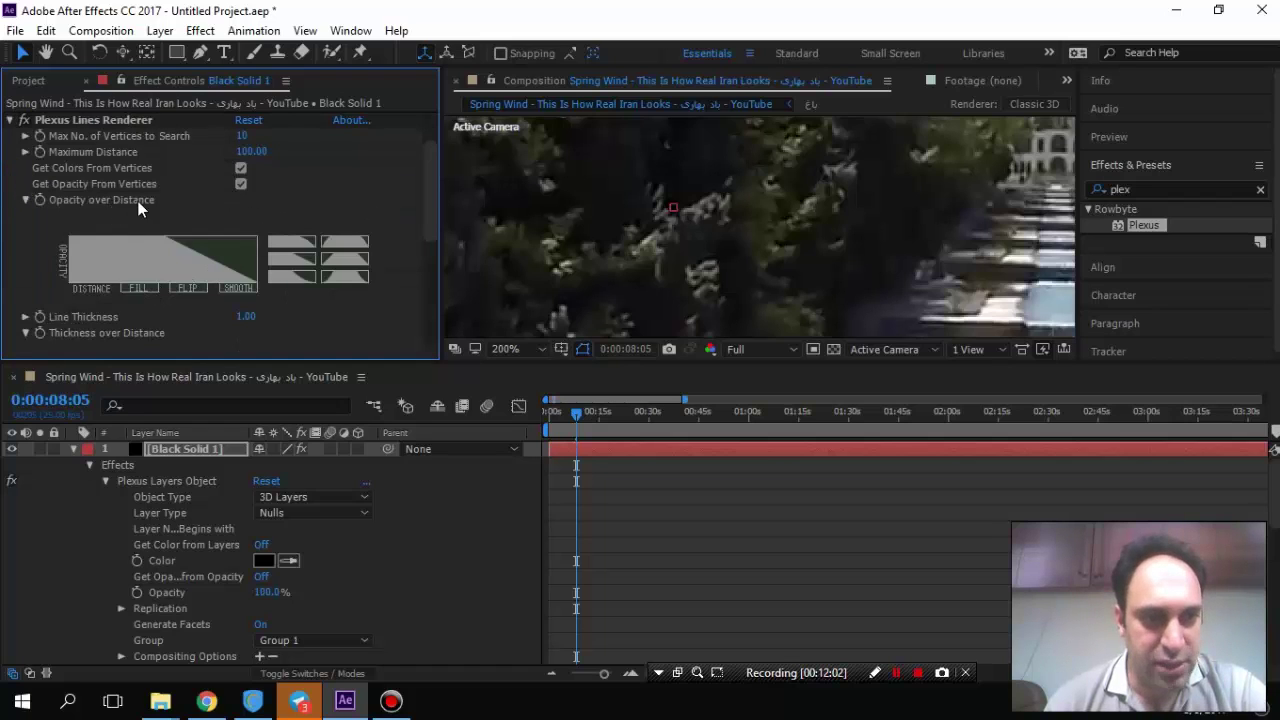
click(140, 289)
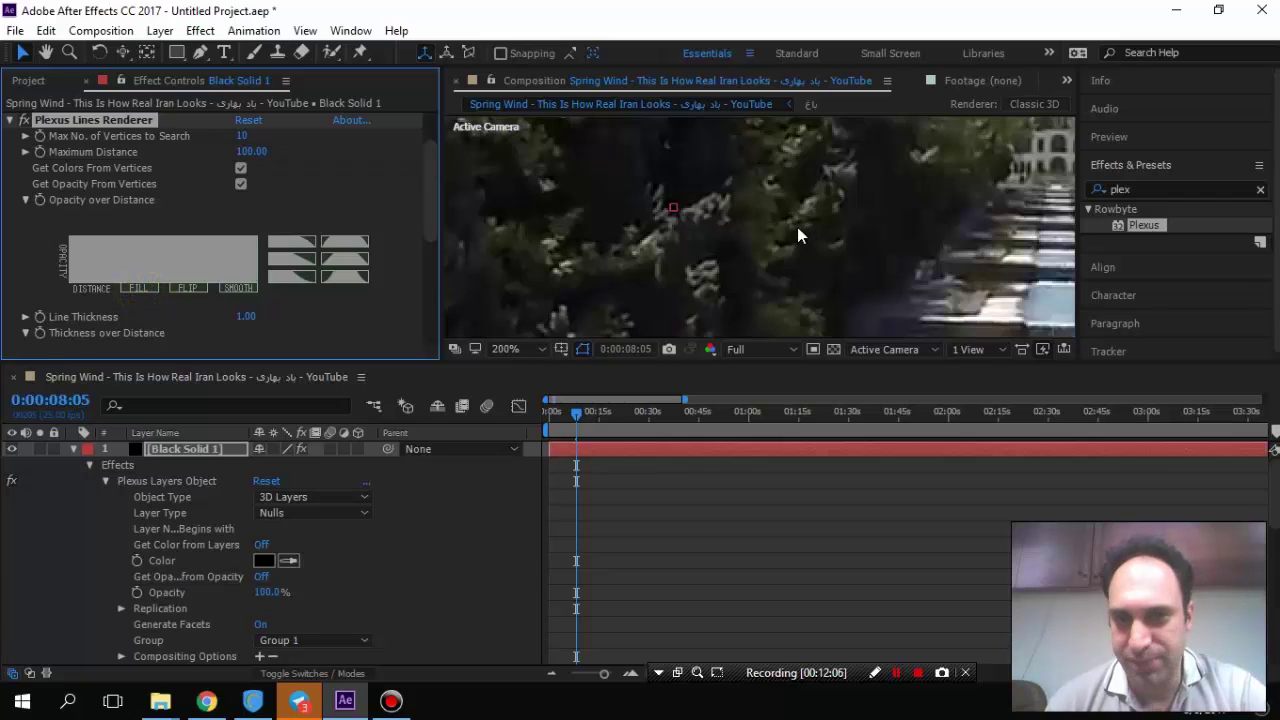
Examine the nulls in the composition at several magnifications, ending at 50% with the garden centred in view.
scroll(801, 222, up, 3)
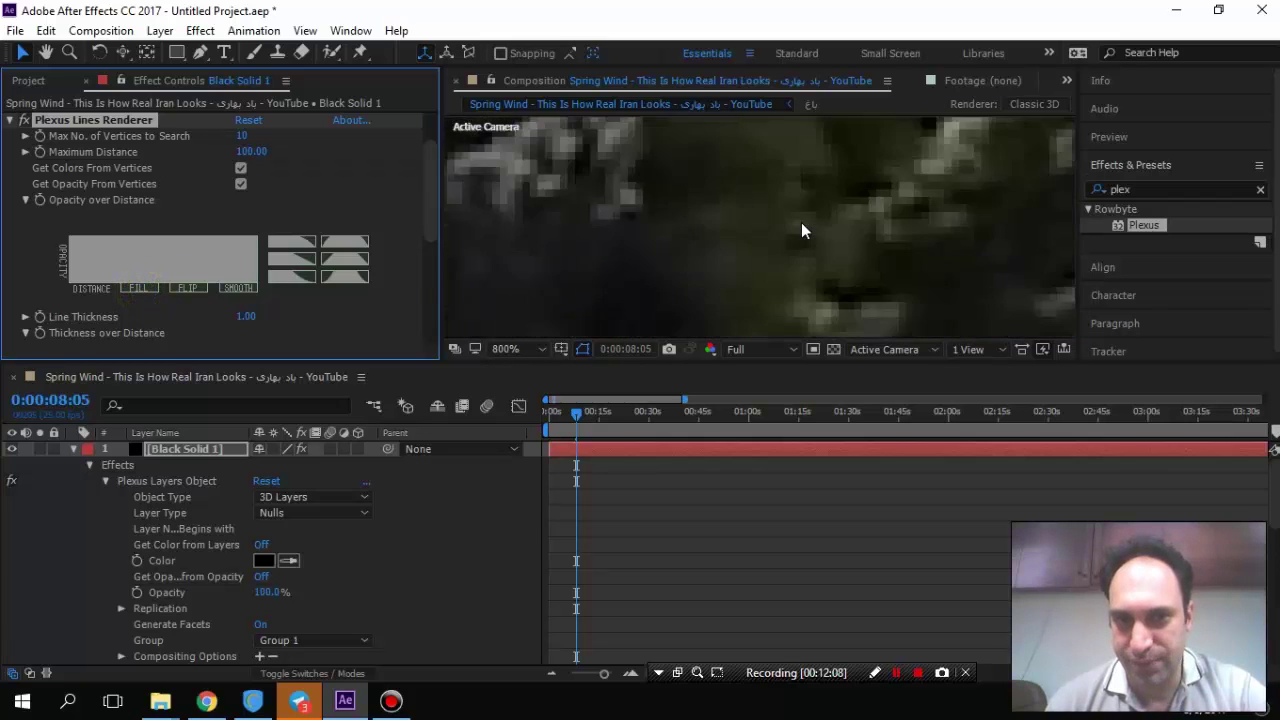
scroll(801, 222, down, 5)
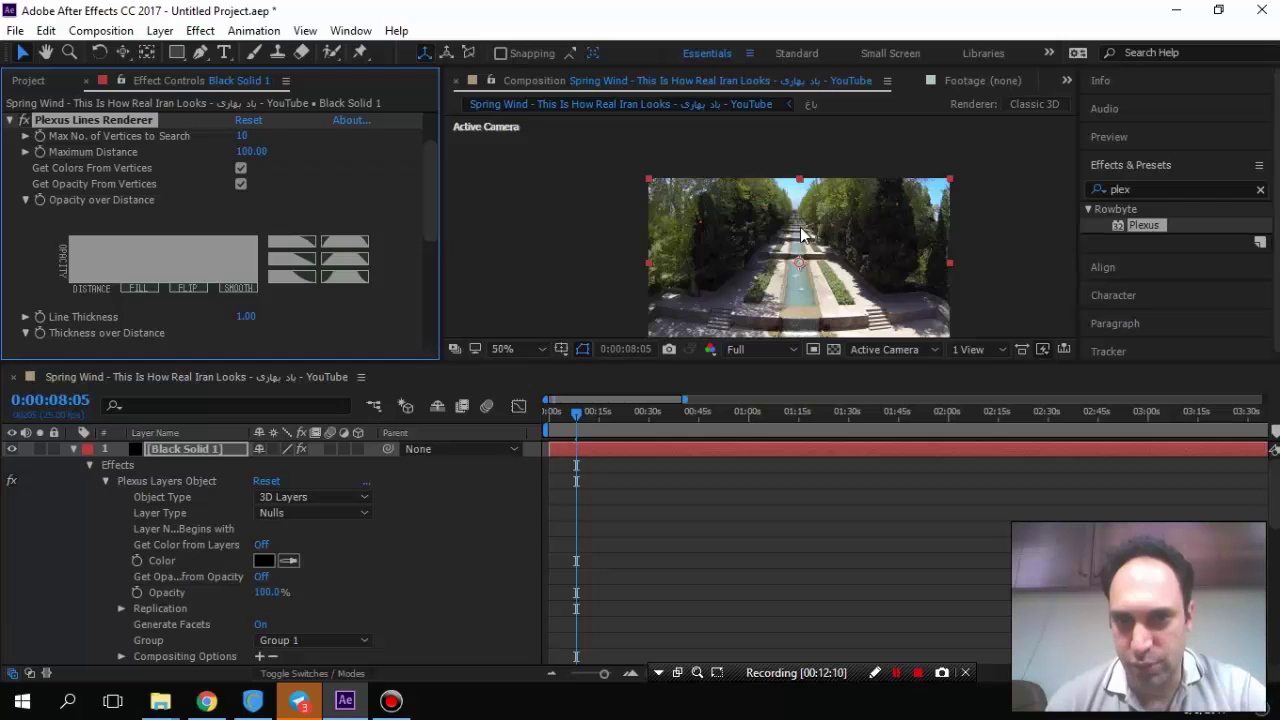
drag(800, 227, 733, 223)
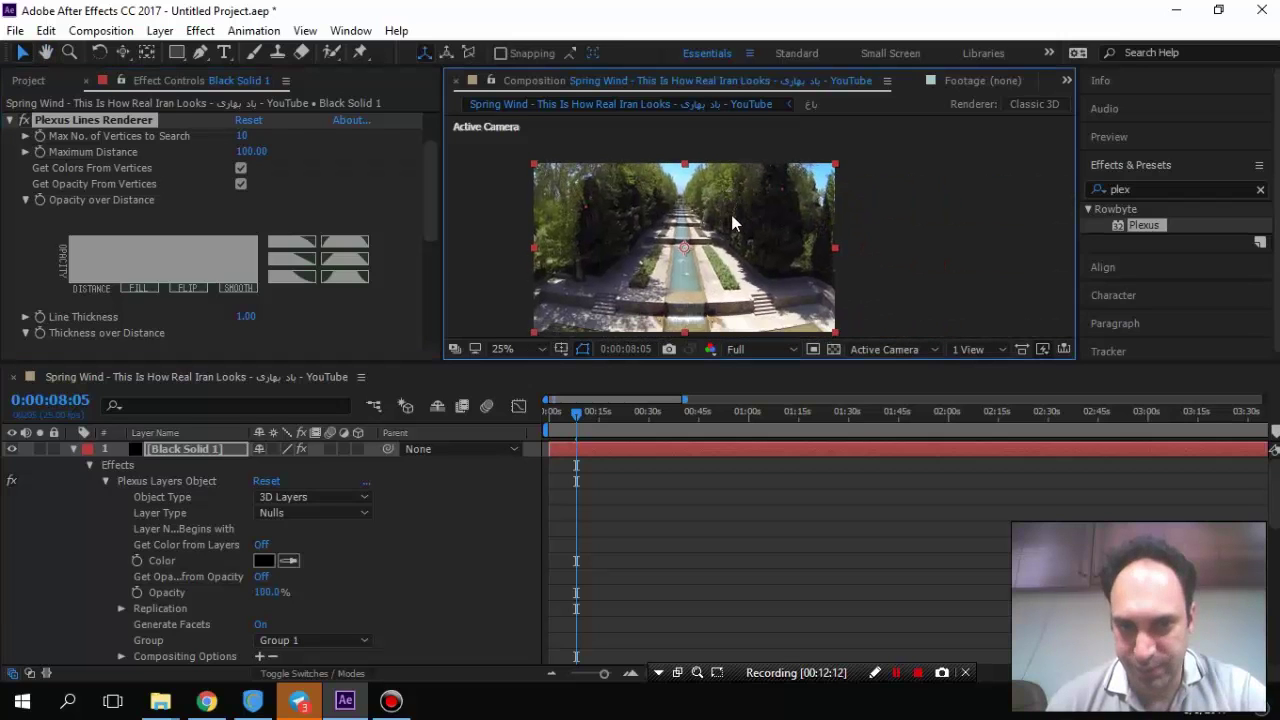
scroll(733, 223, down, 1)
scroll(733, 223, up, 1)
scroll(733, 223, down, 2)
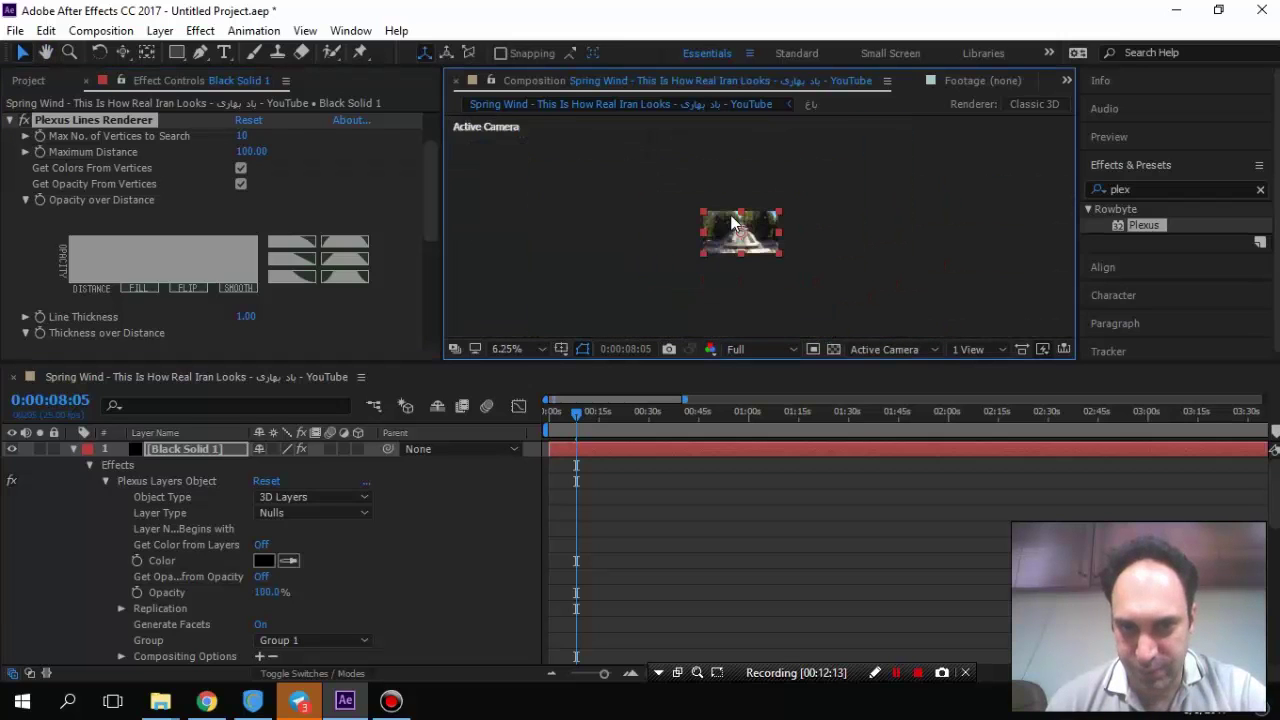
click(527, 350)
click(590, 160)
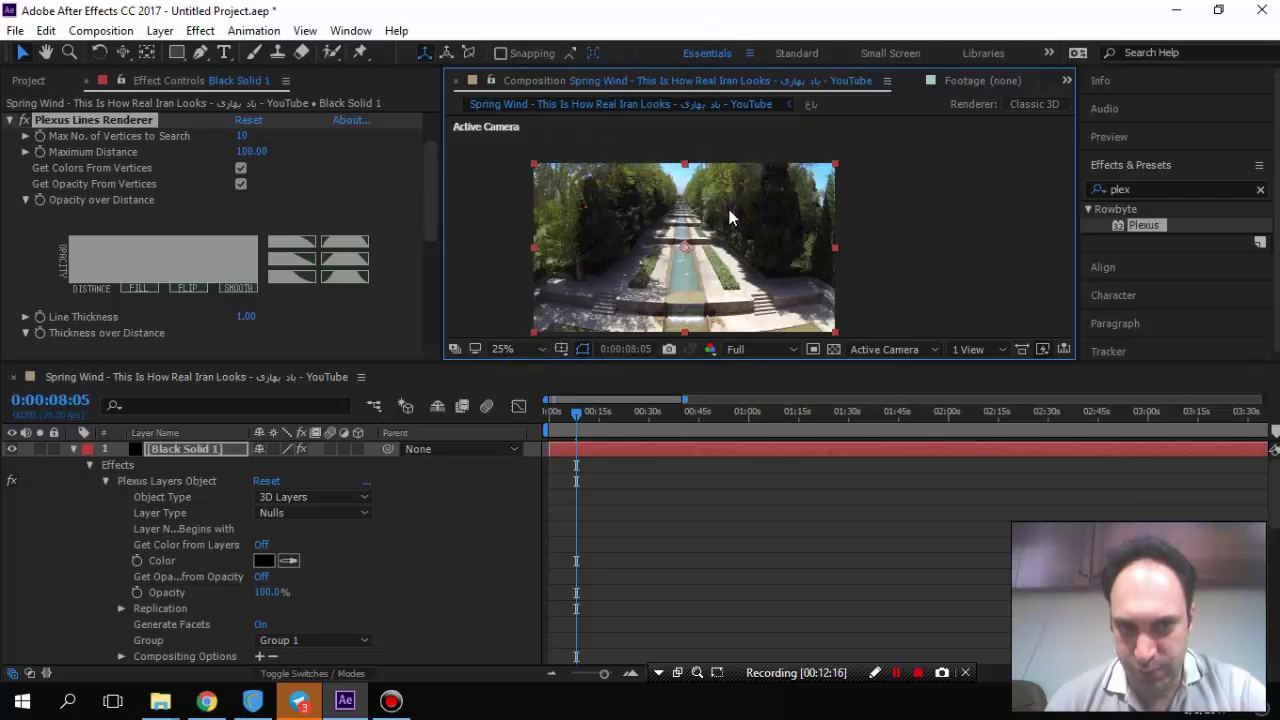
click(518, 354)
click(621, 204)
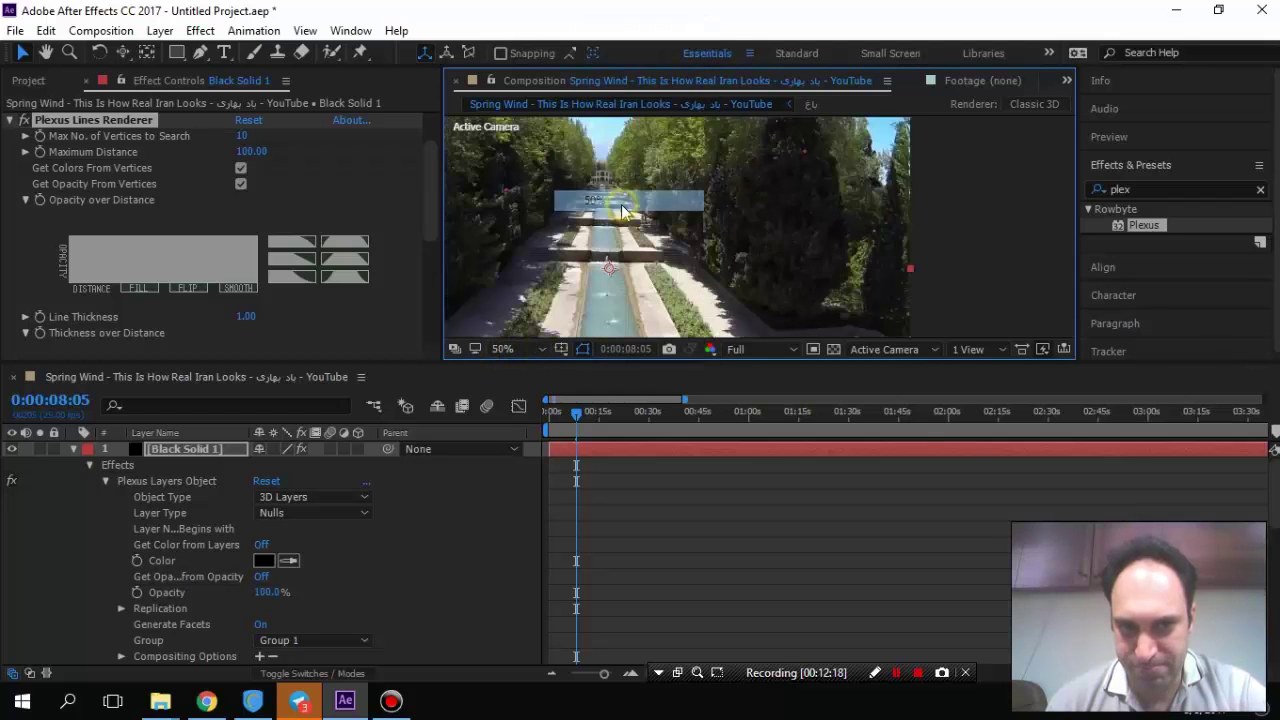
drag(621, 207, 737, 216)
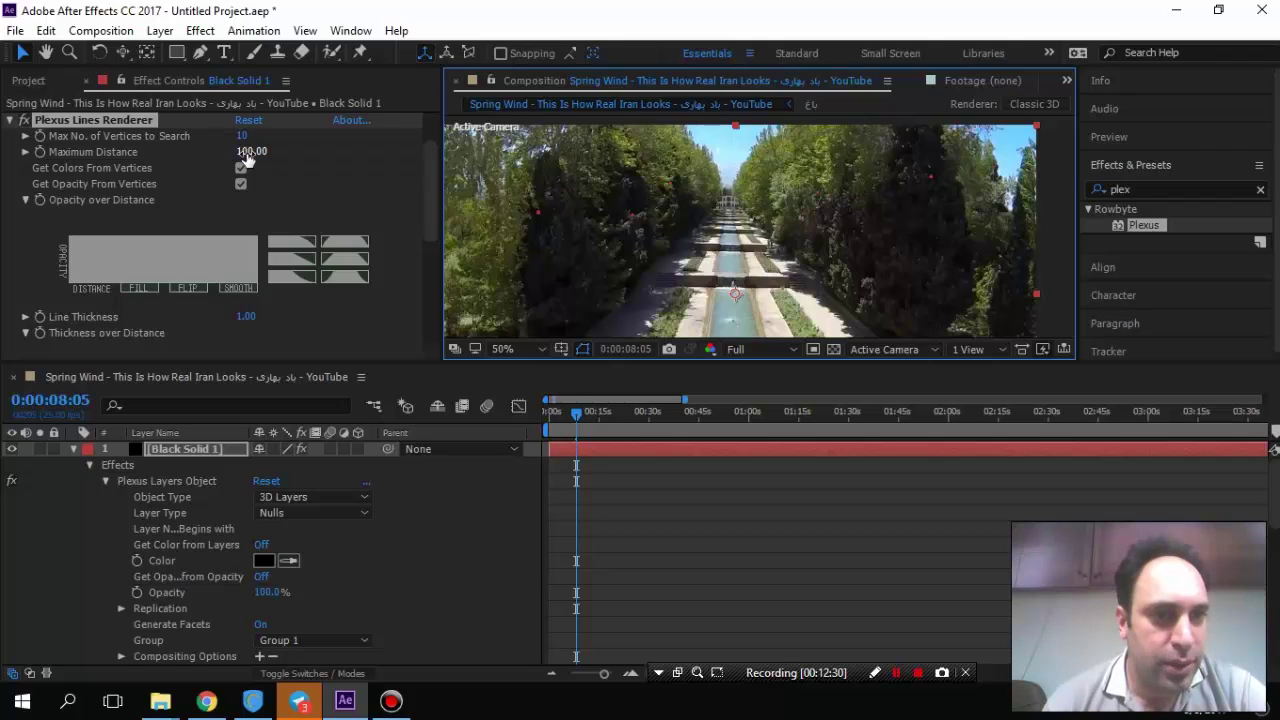
Raise the Maximum Distance of the Plexus Lines Renderer to 5166.
drag(246, 157, 1239, 146)
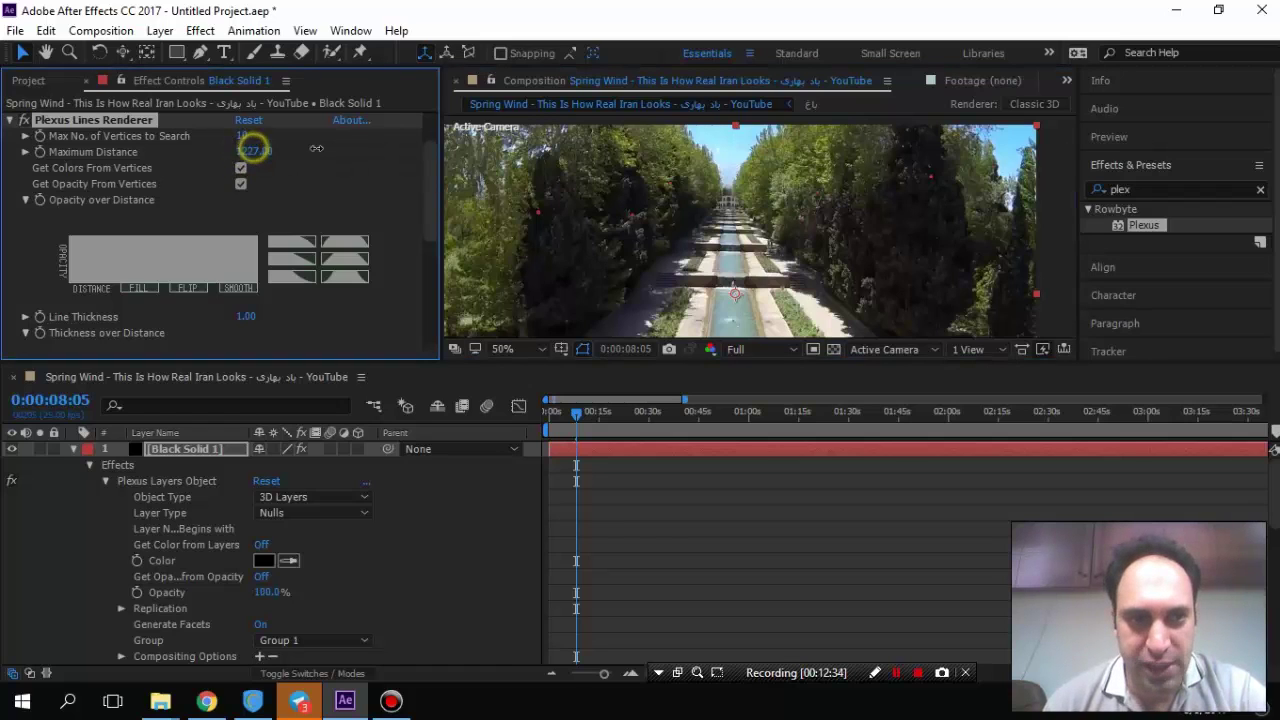
drag(251, 150, 967, 148)
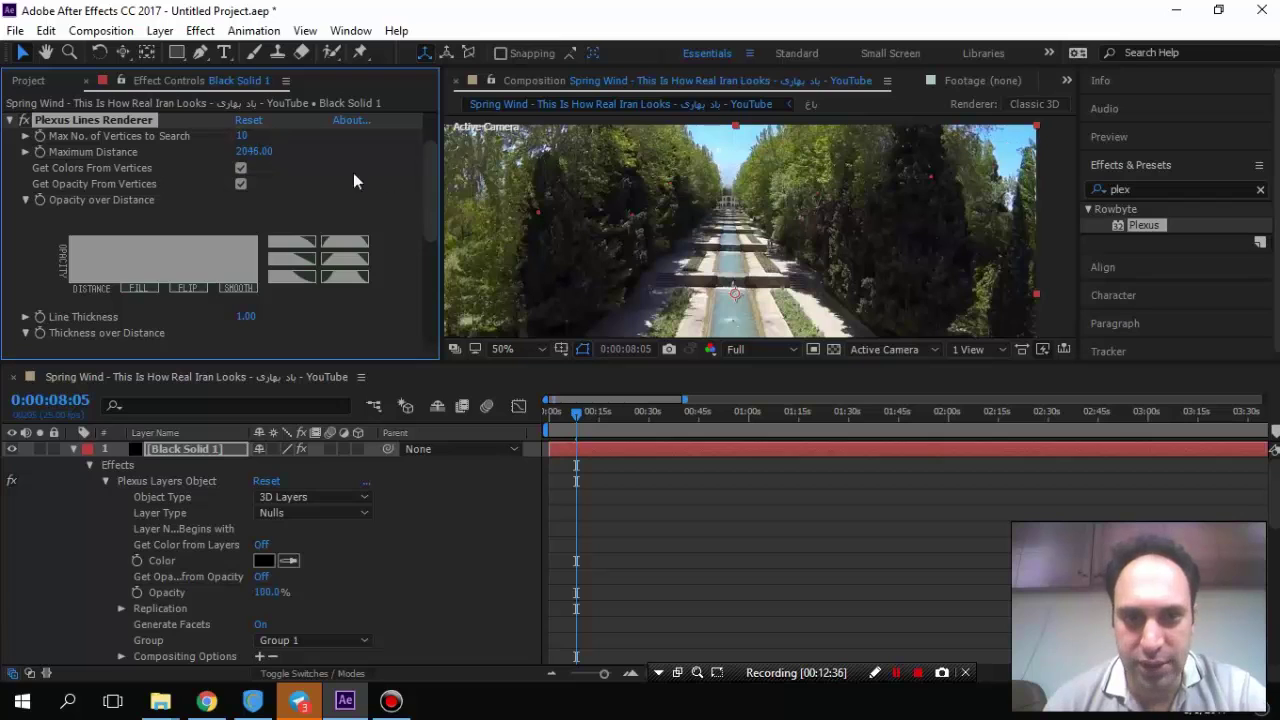
drag(251, 150, 728, 151)
drag(1190, 148, 1076, 150)
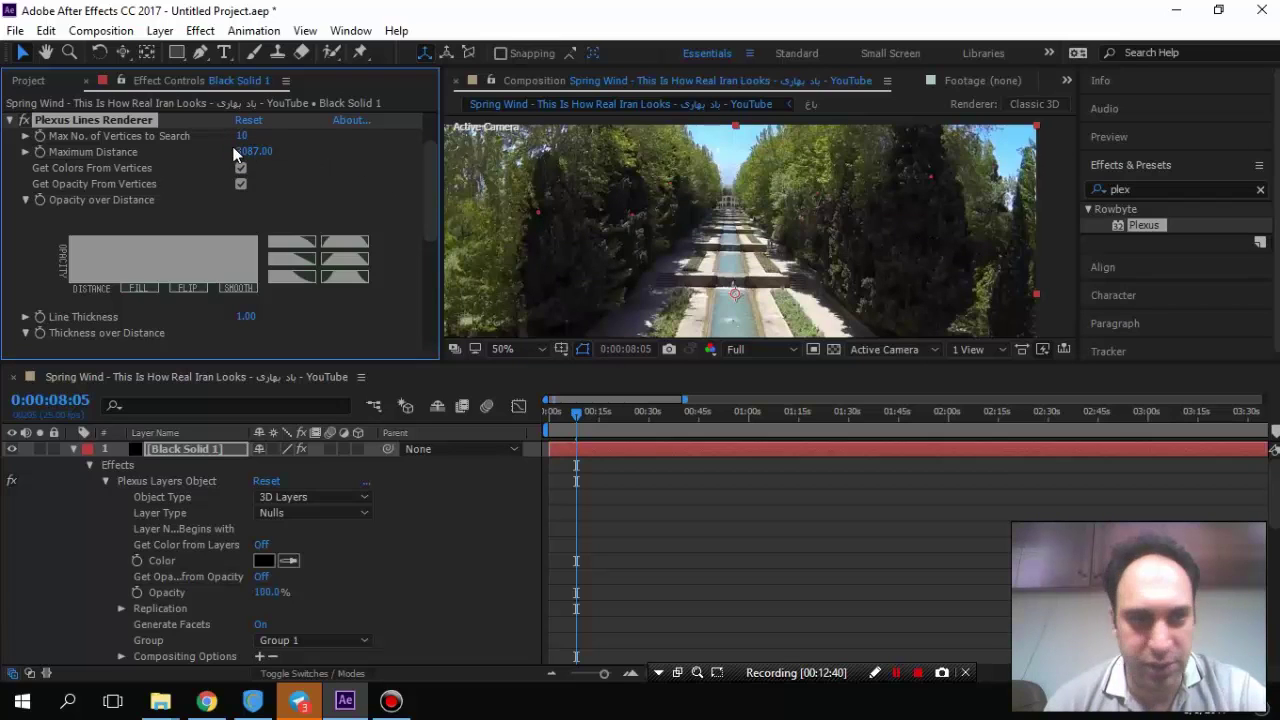
drag(251, 150, 1250, 141)
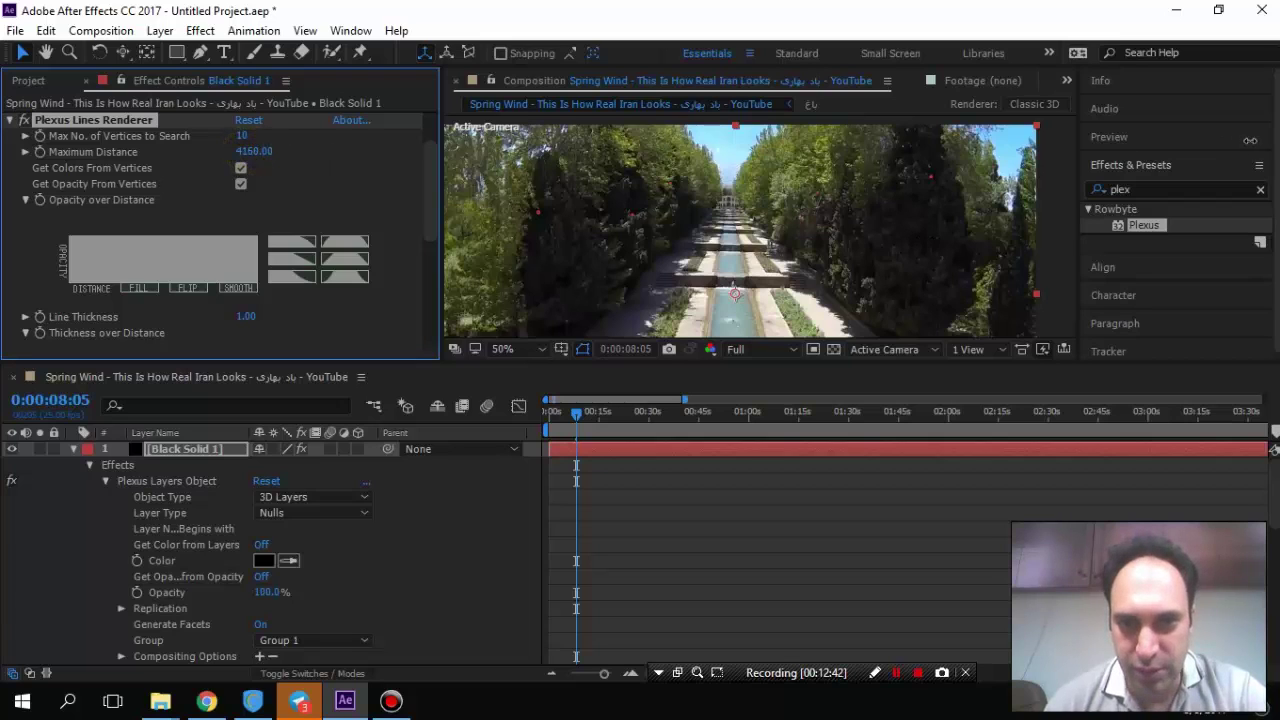
drag(242, 155, 1198, 160)
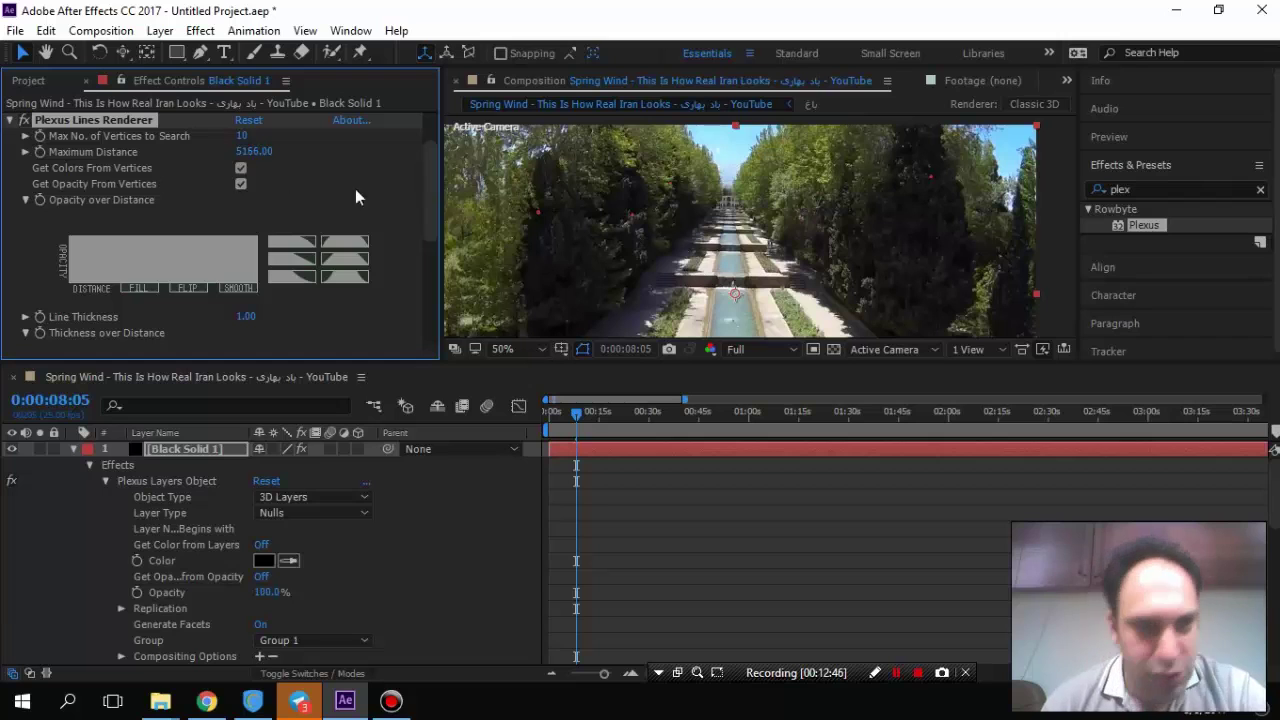
Set the Color of Plexus Layers Object 3 to white.
scroll(427, 175, up, 2)
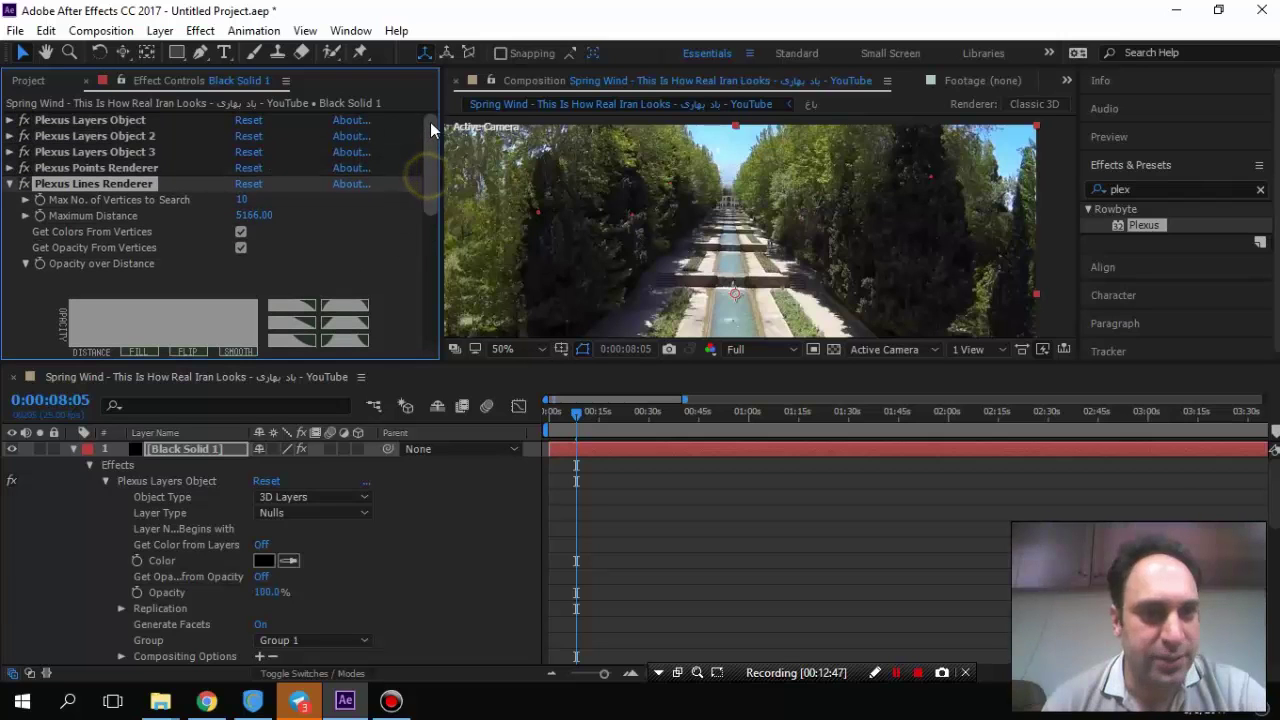
click(9, 151)
click(245, 231)
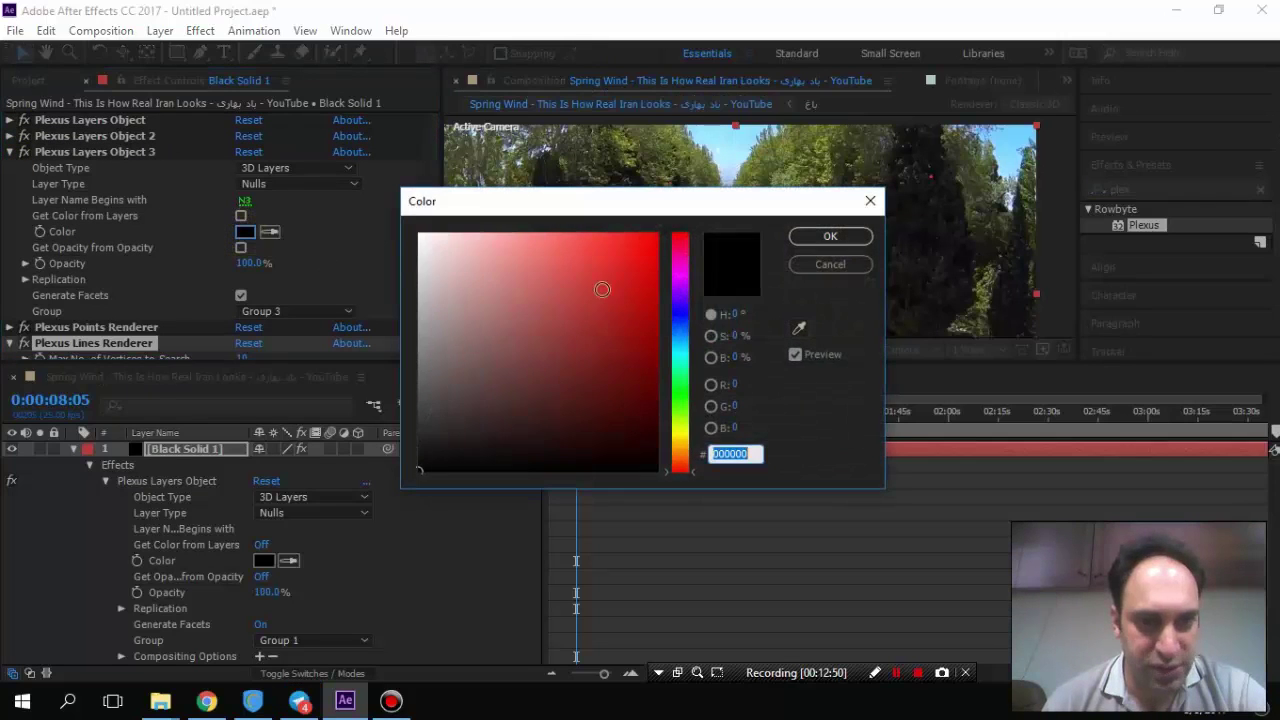
drag(602, 289, 405, 218)
click(829, 236)
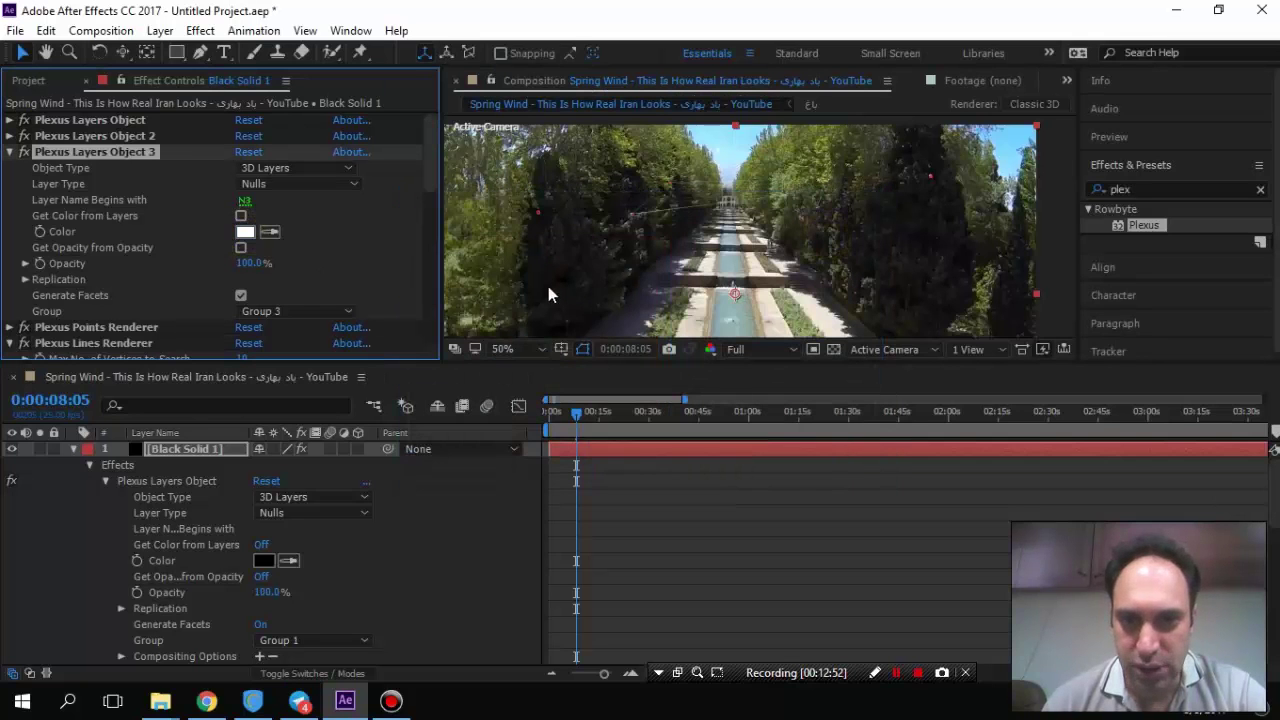
Set the Color of Plexus Layers Object 2 to white.
click(9, 135)
click(243, 215)
drag(508, 286, 400, 222)
click(829, 236)
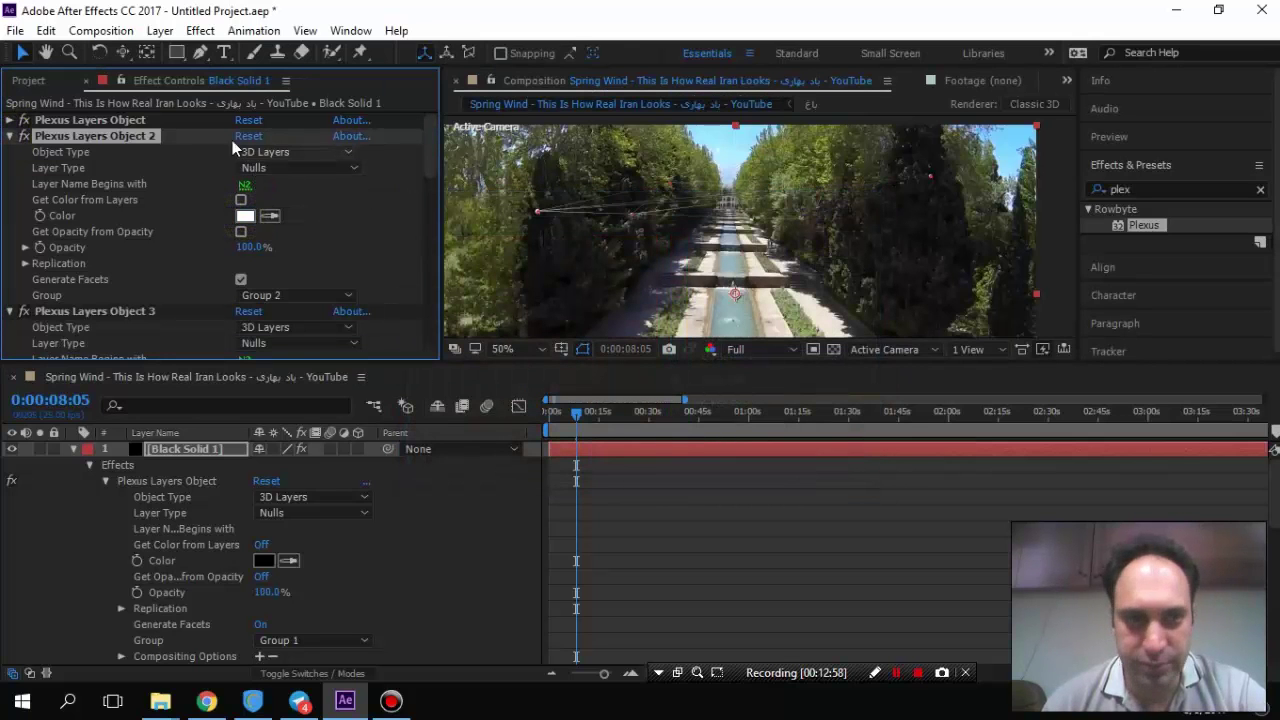
Set the Color of the first Plexus Layers Object to white and collapse the settings of all three layers objects.
click(9, 119)
click(243, 200)
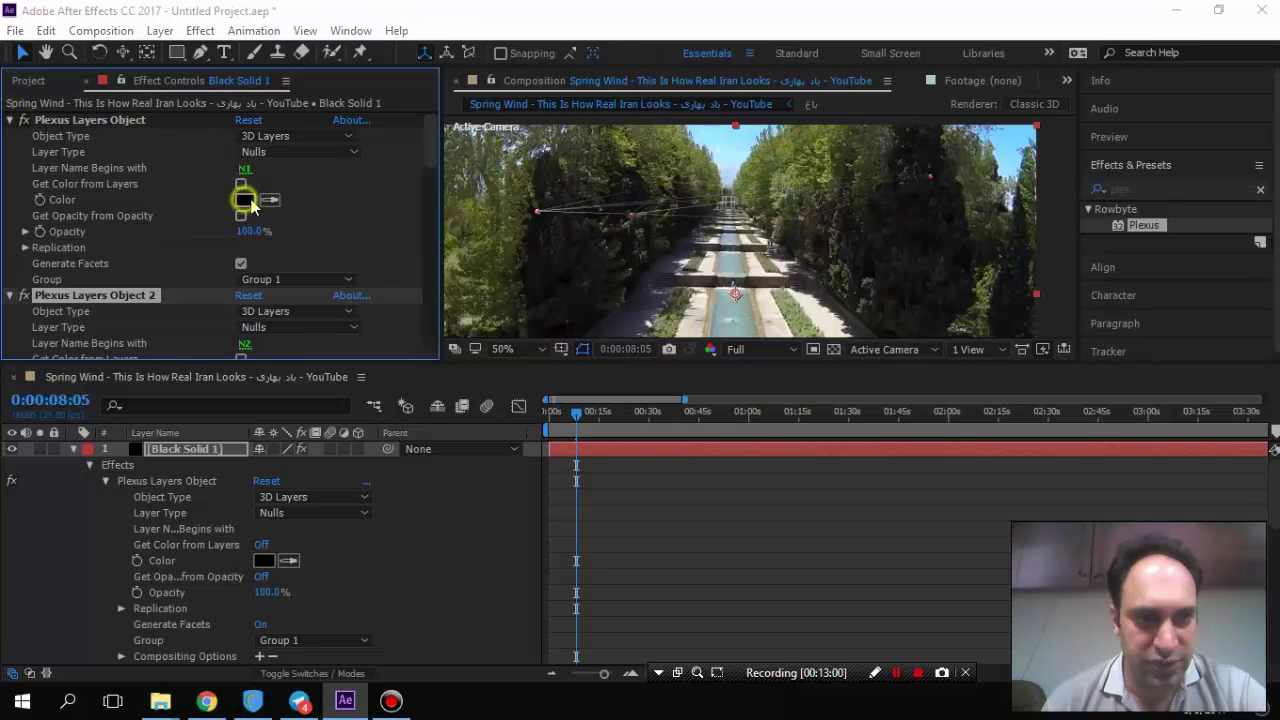
drag(531, 260, 373, 217)
click(829, 237)
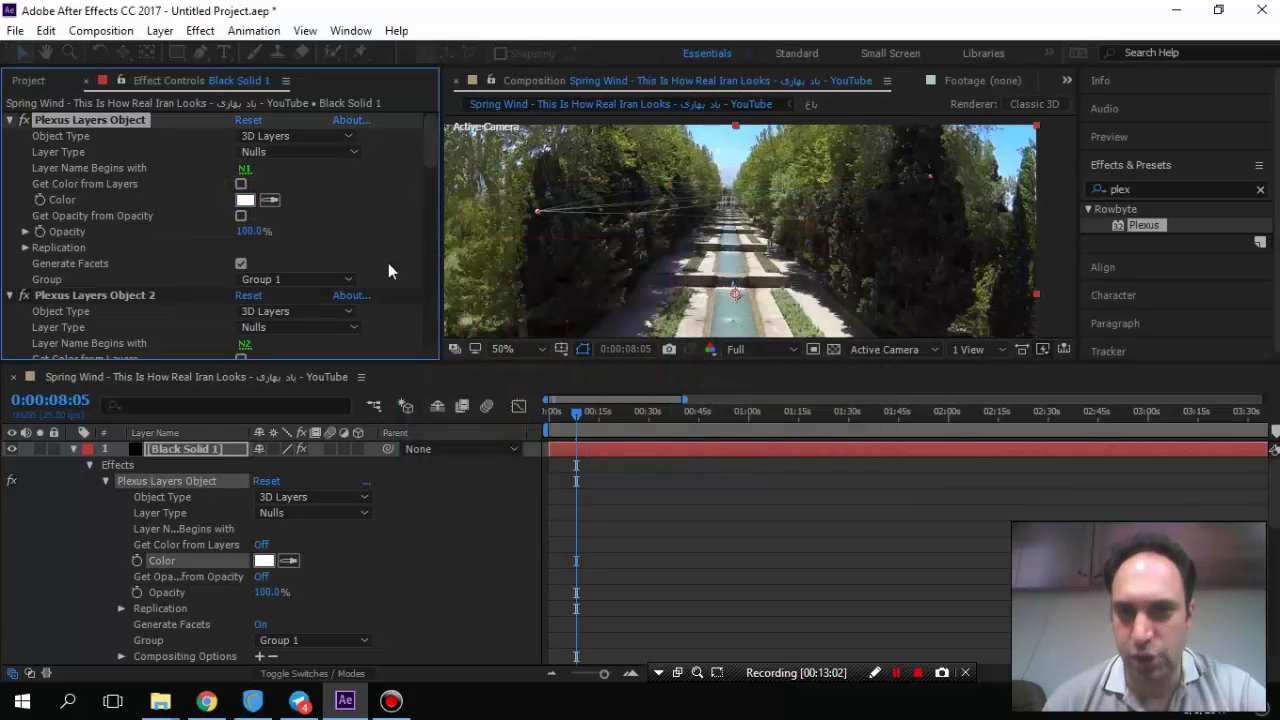
click(9, 120)
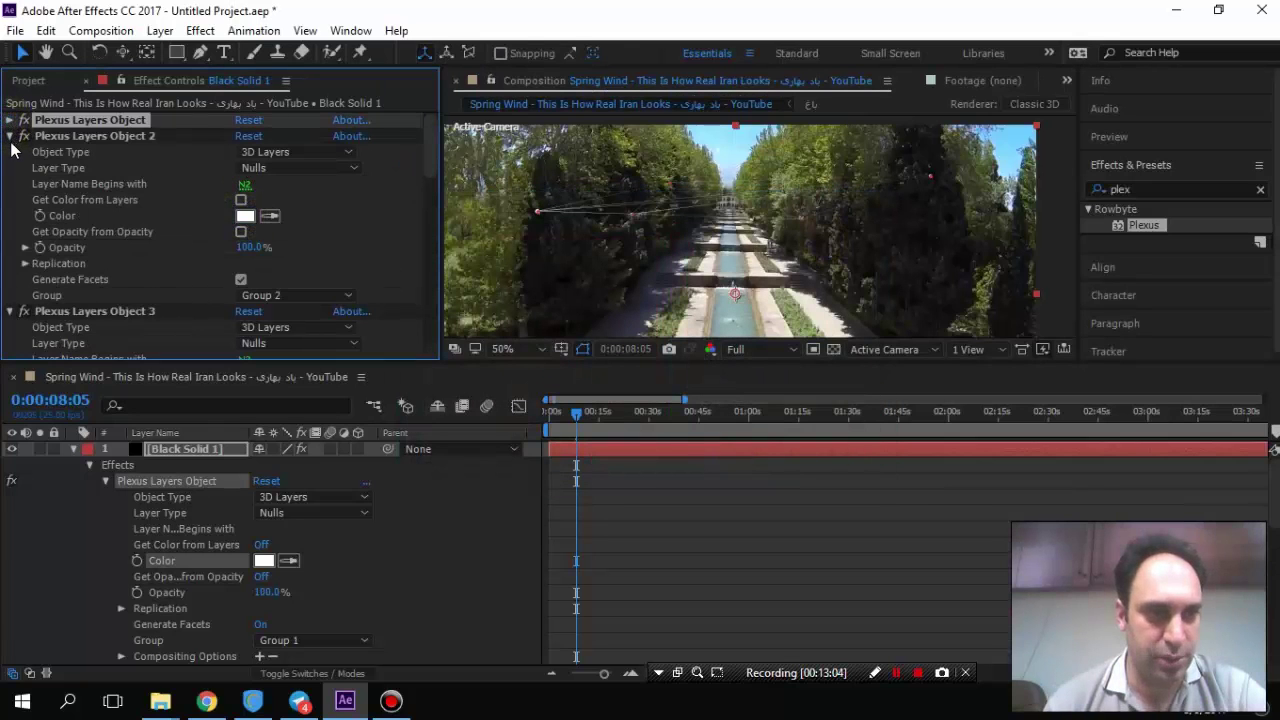
click(9, 136)
click(9, 152)
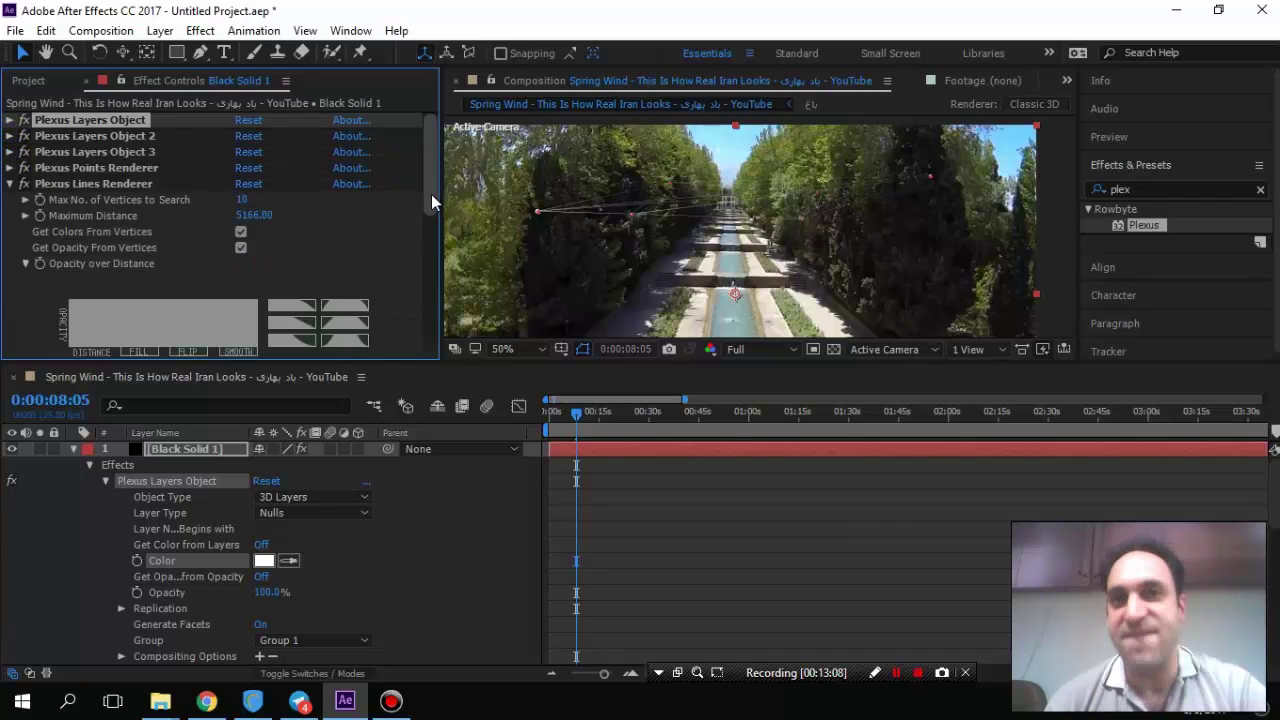
Set the Line Thickness of the Plexus Lines Renderer to 2.
drag(431, 194, 428, 207)
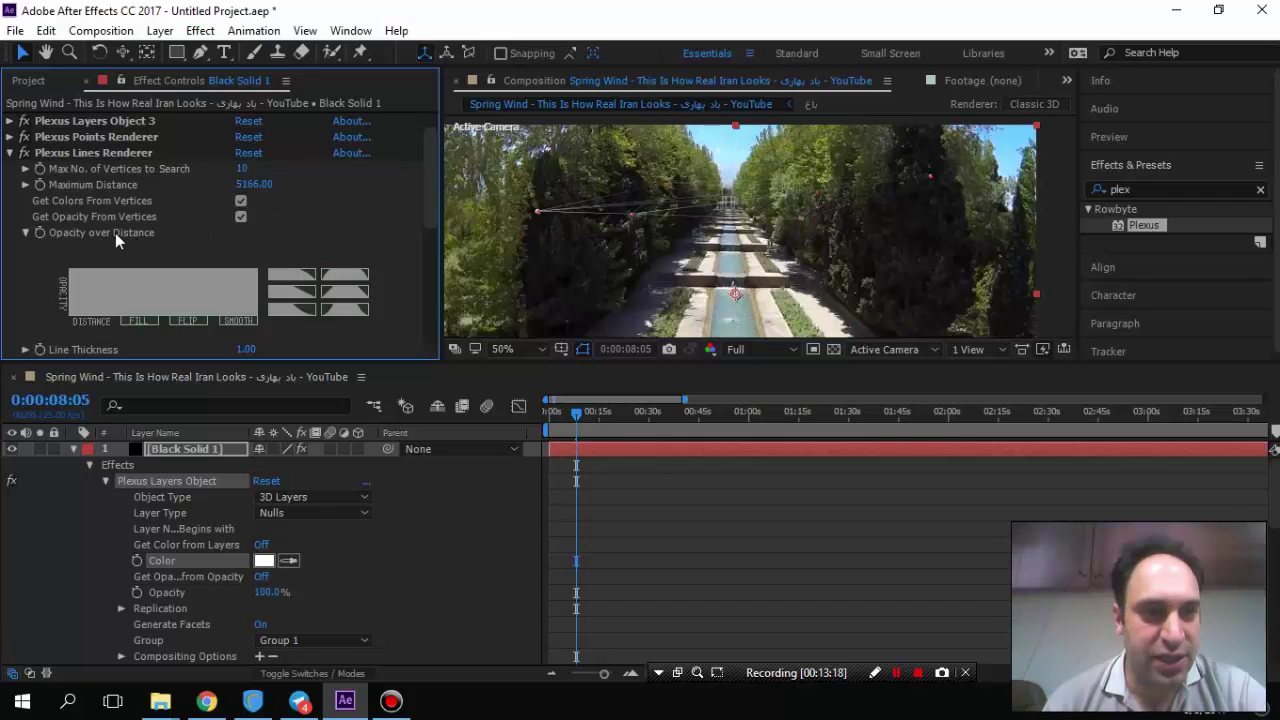
mouse_move(432, 226)
mouse_down()
mouse_move(414, 310)
mouse_move(411, 226)
mouse_up()
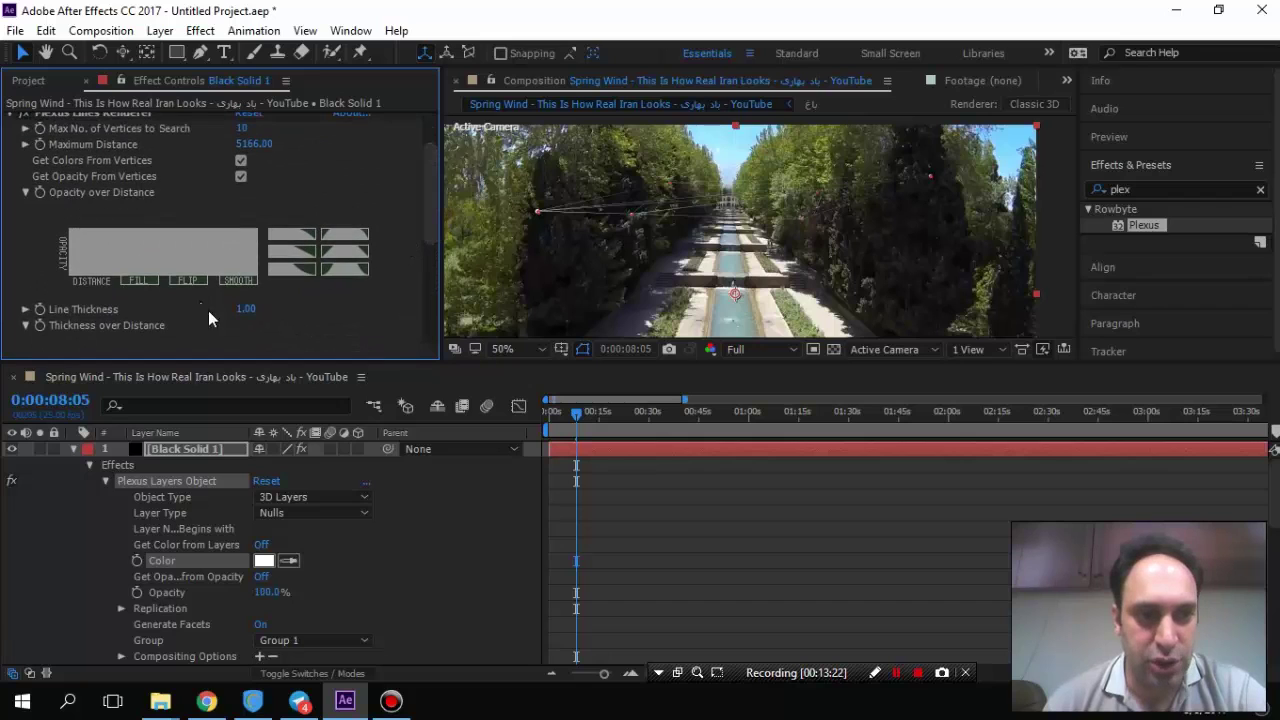
click(238, 309)
mouse_move(238, 309)
mouse_down()
mouse_move(272, 309)
mouse_move(224, 306)
mouse_up()
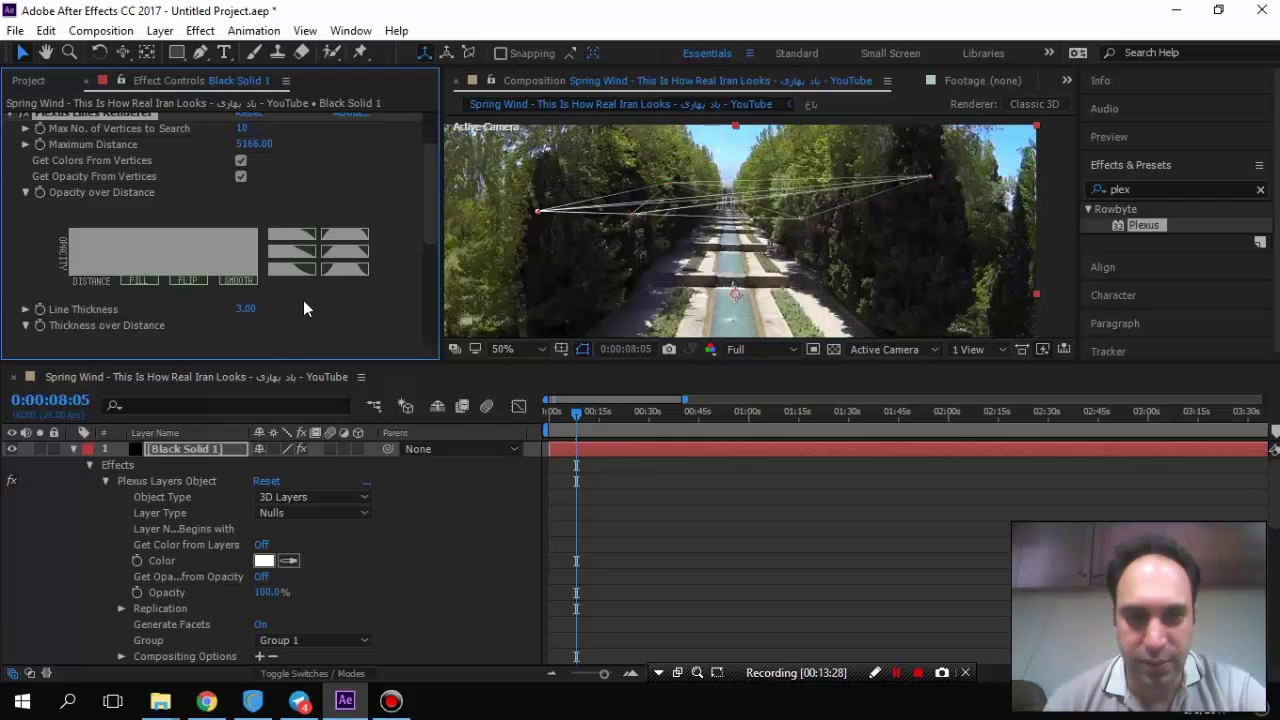
click(245, 309)
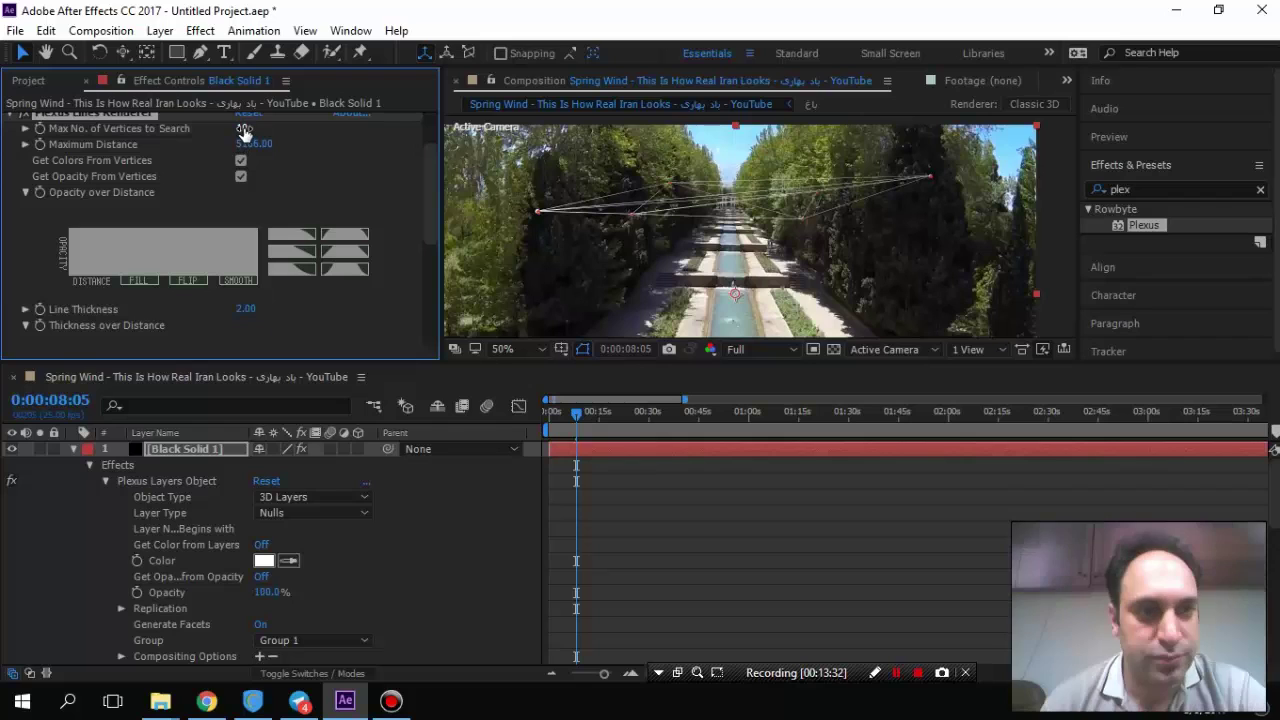
Set Max No. of Vertices to Search to 250 and Maximum Distance to 6000 for the Plexus Lines Renderer.
drag(244, 131, 343, 122)
drag(252, 130, 4, 235)
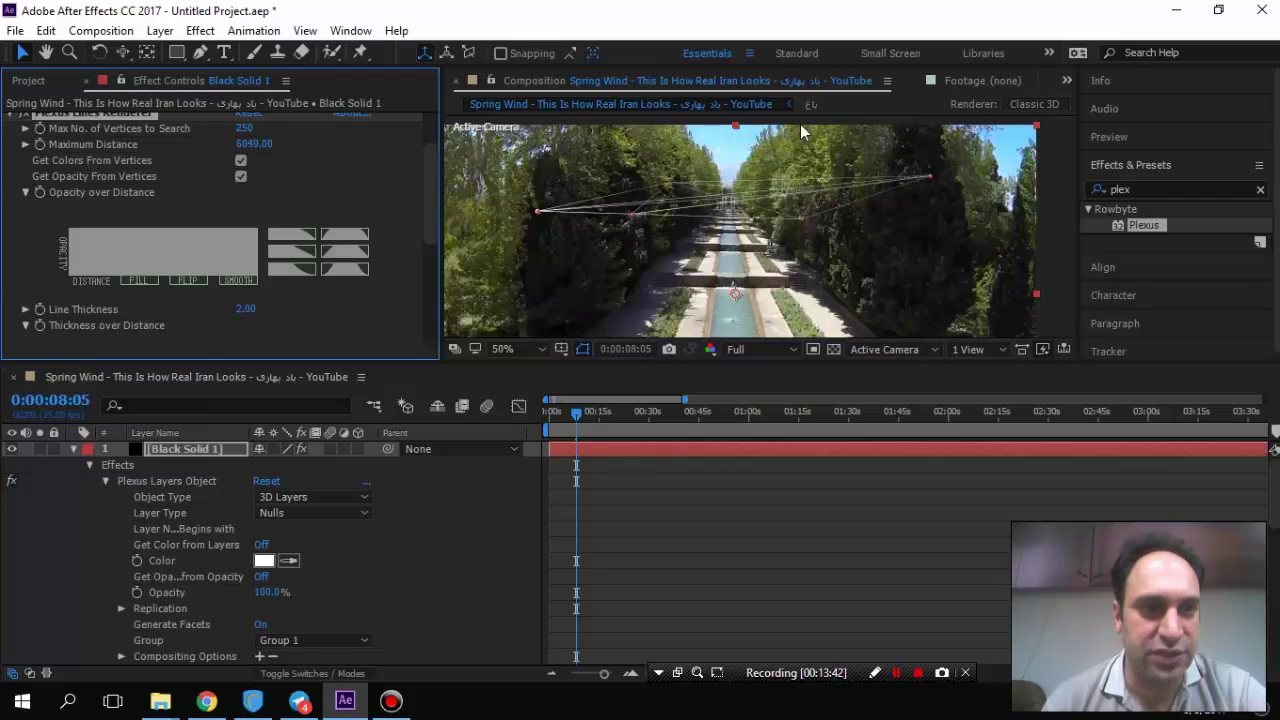
click(257, 146)
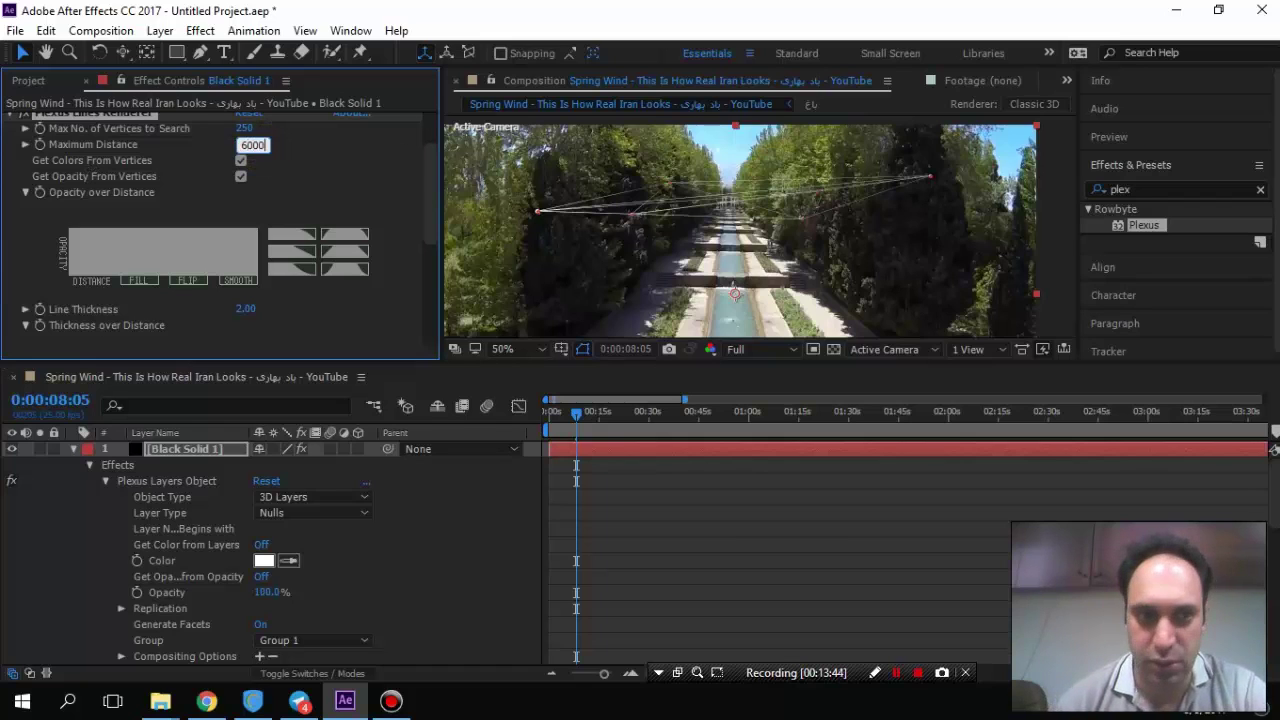
key(Return)
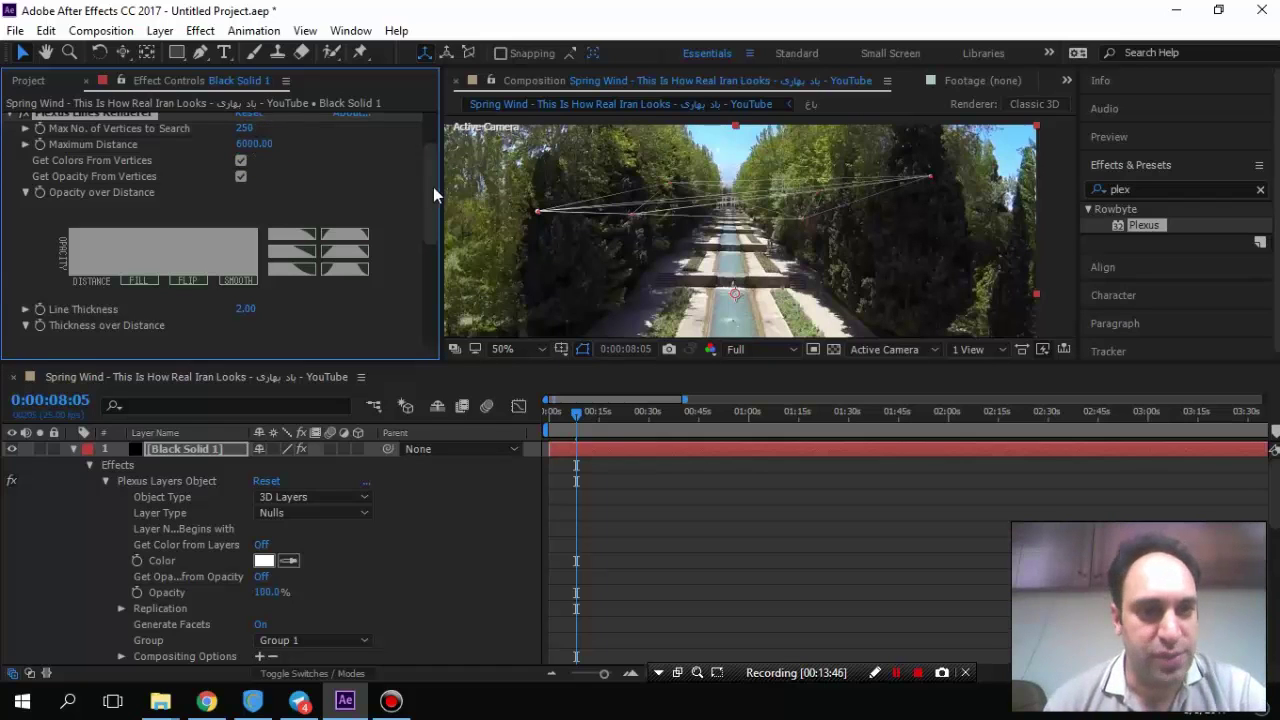
Collapse the Plexus Lines Renderer settings and preview the composition from its start, checking how the Plexus lines follow the footage.
scroll(428, 186, up, 3)
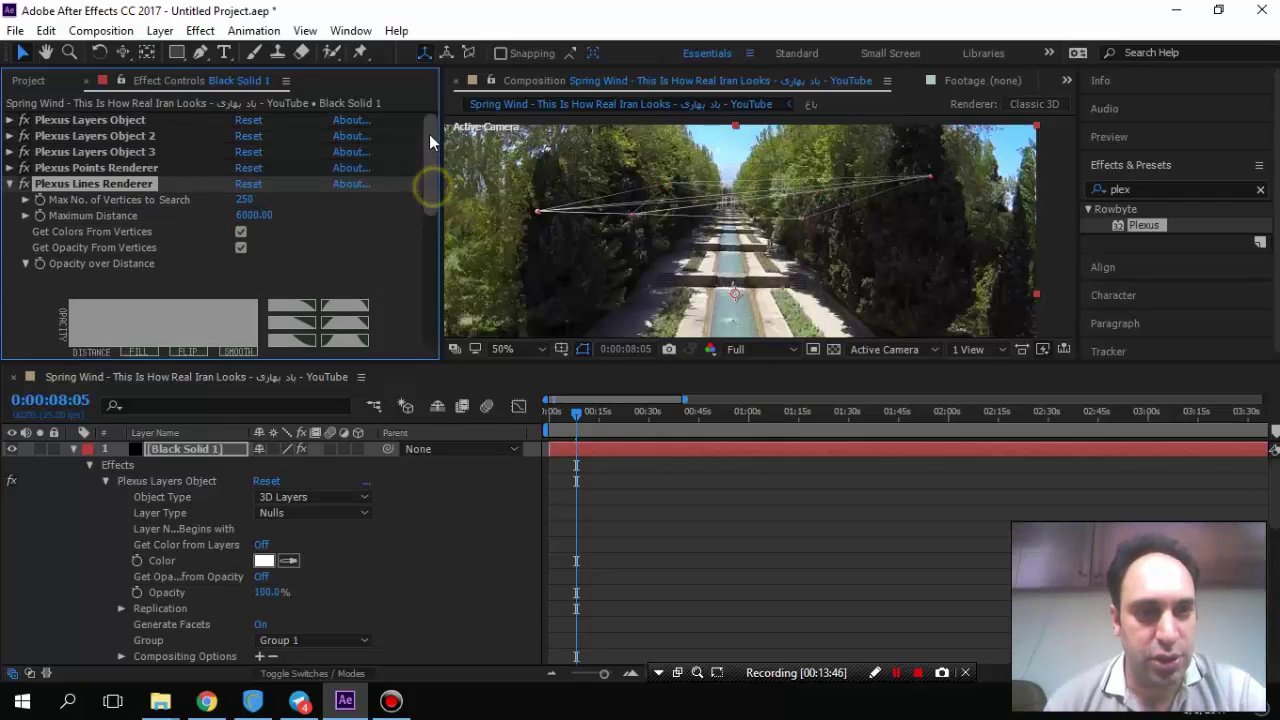
click(10, 185)
drag(585, 430, 535, 419)
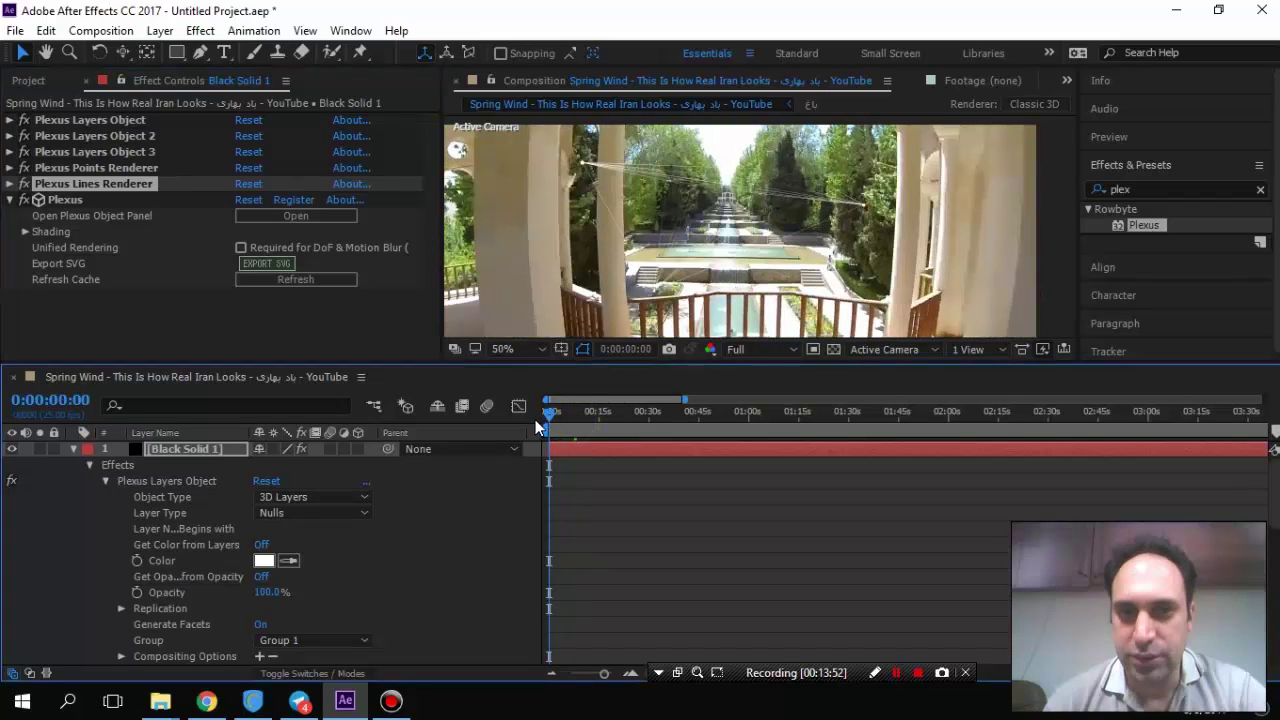
key(space)
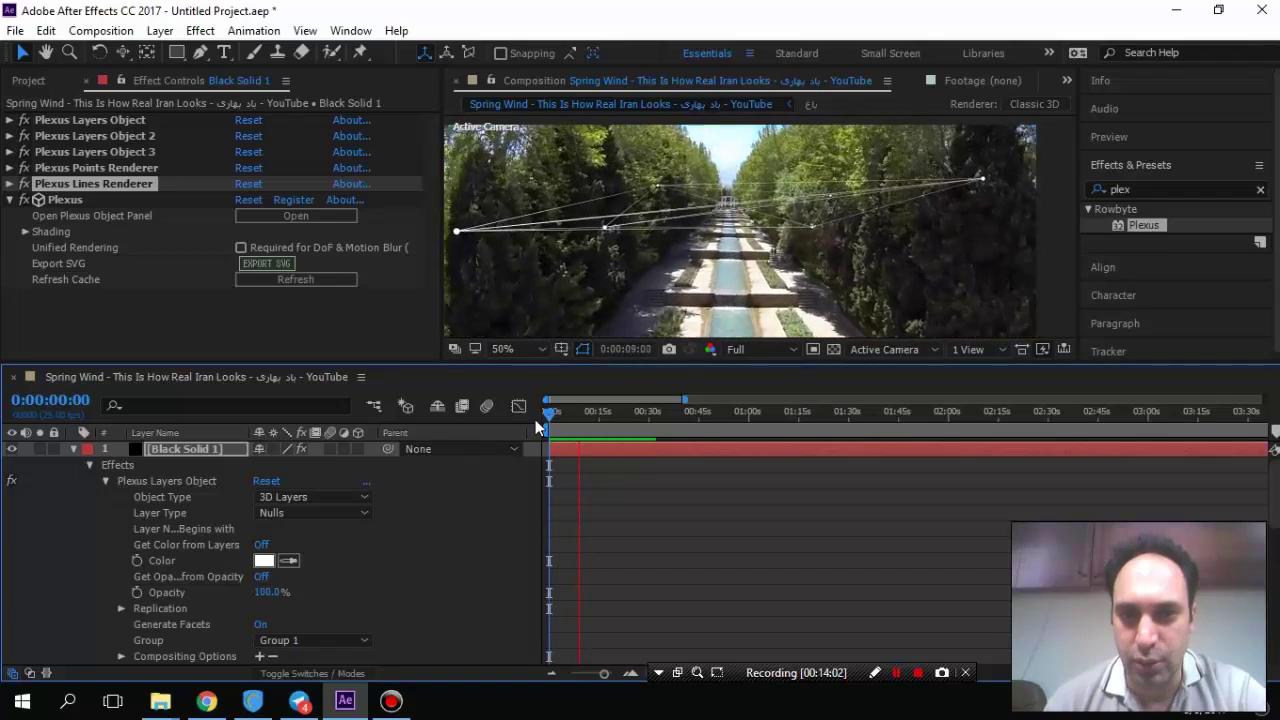
key(space)
click(553, 411)
drag(553, 411, 546, 416)
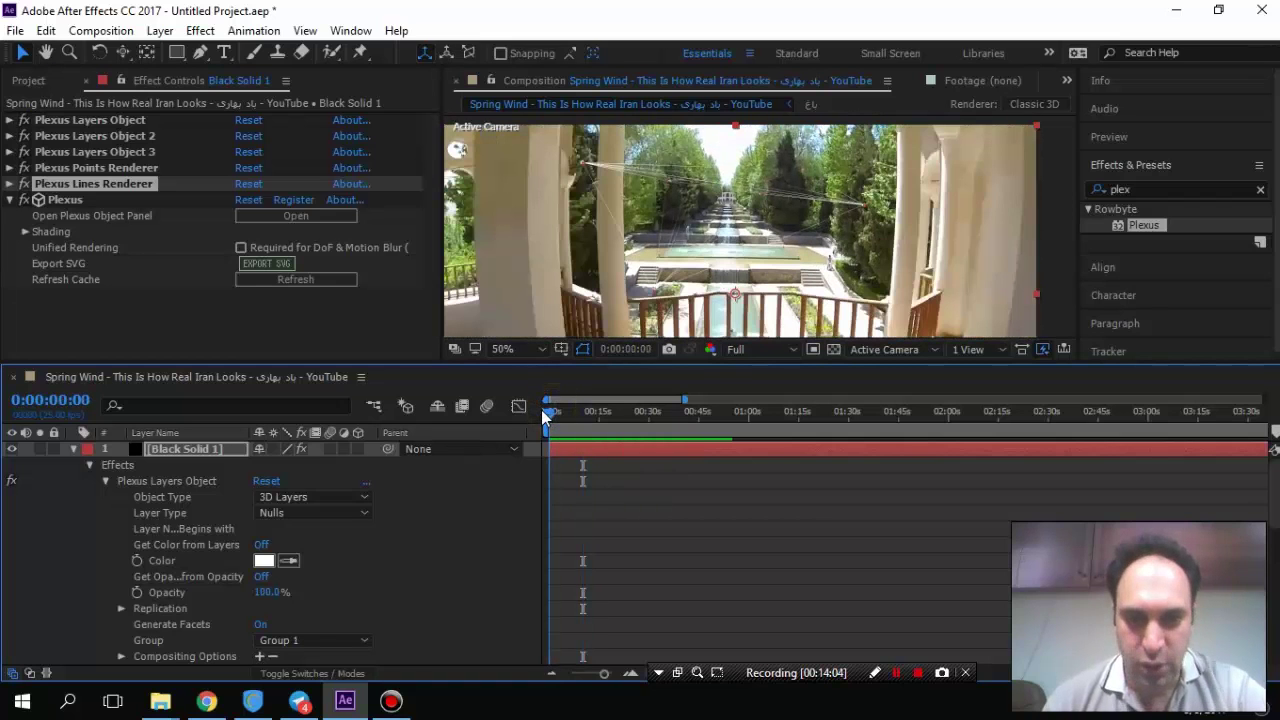
key(space)
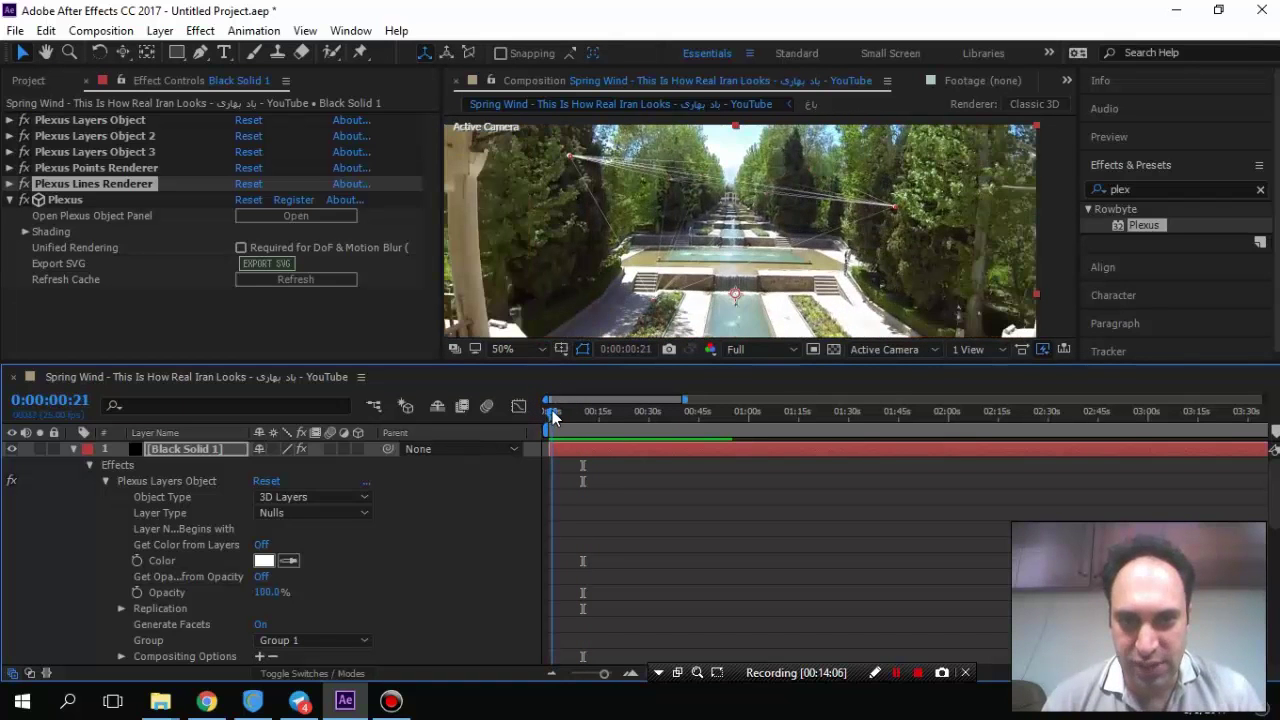
Collapse the Black Solid 1 layer, select 3D Tracker Camera and check the Plexus lines at 0:00:05:09 and at the composition's start.
click(566, 451)
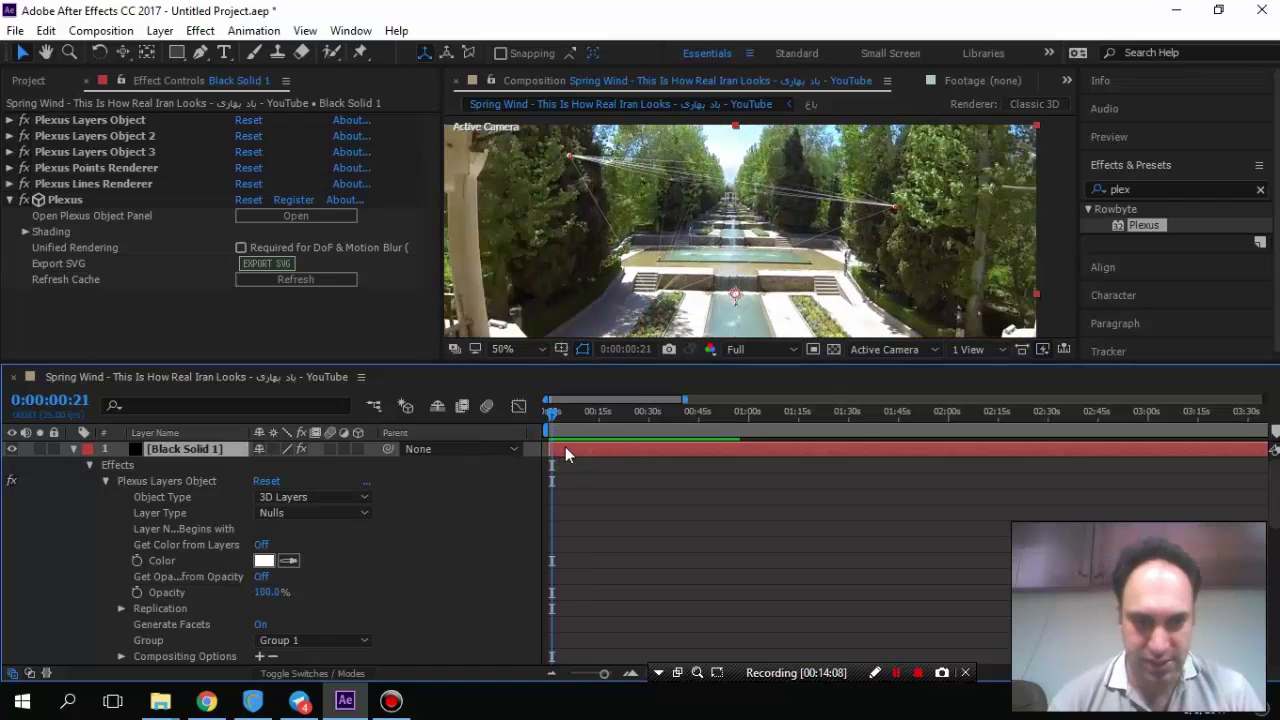
click(72, 451)
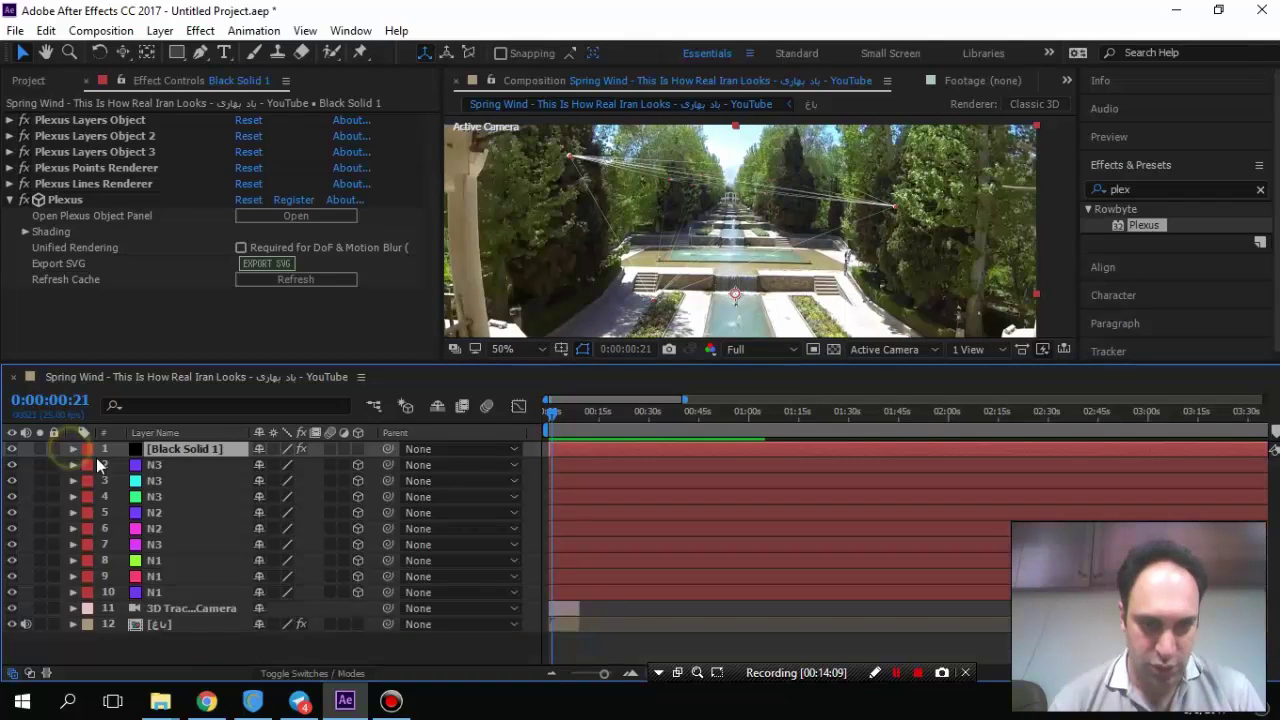
click(557, 611)
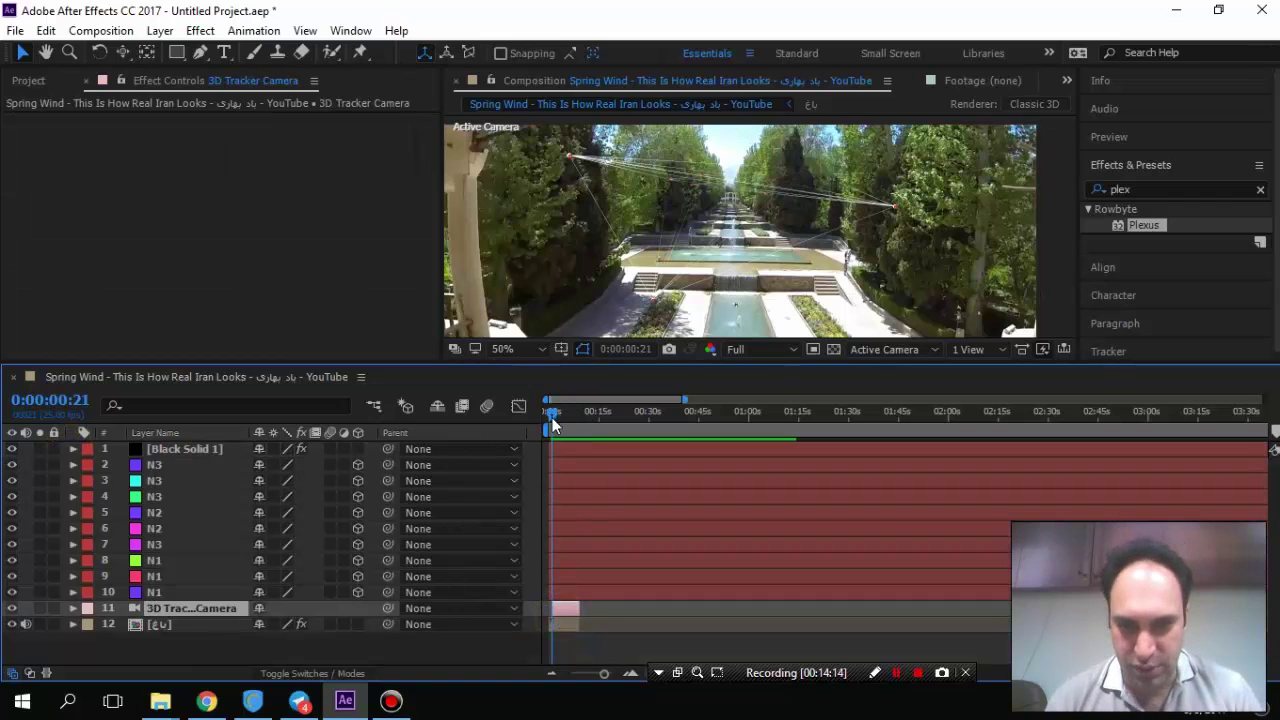
drag(555, 425, 567, 417)
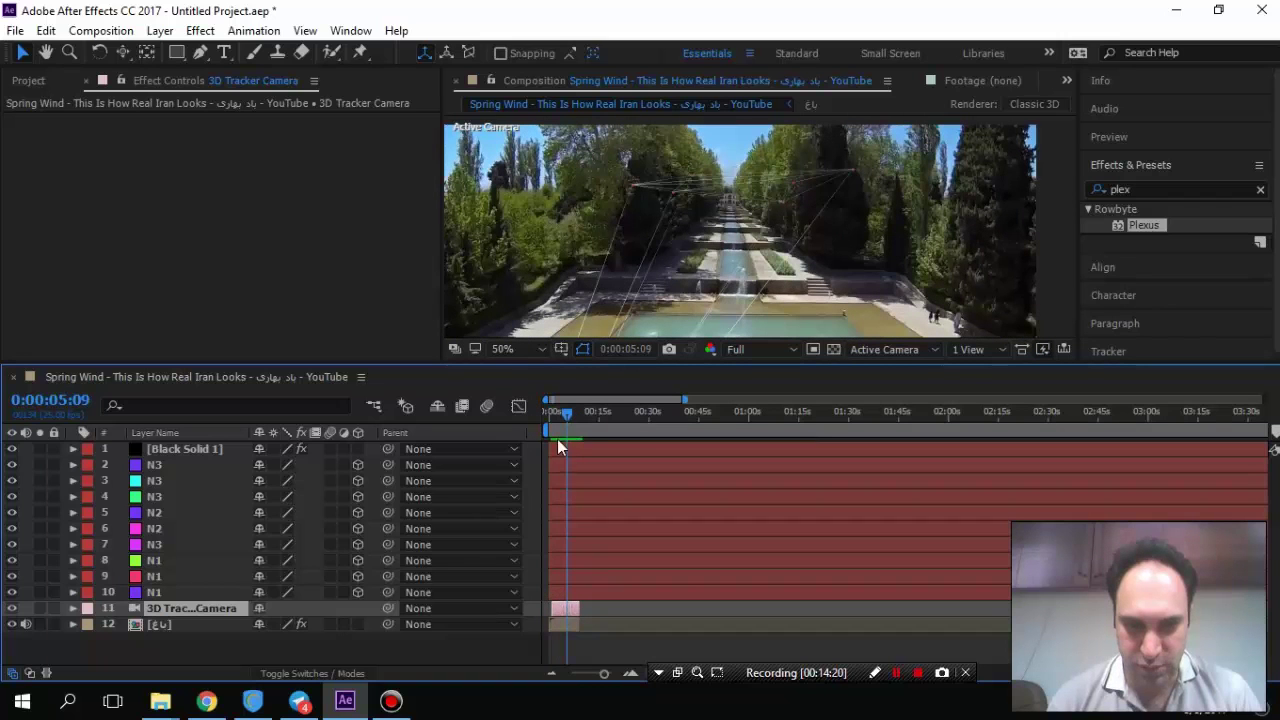
drag(550, 422, 542, 418)
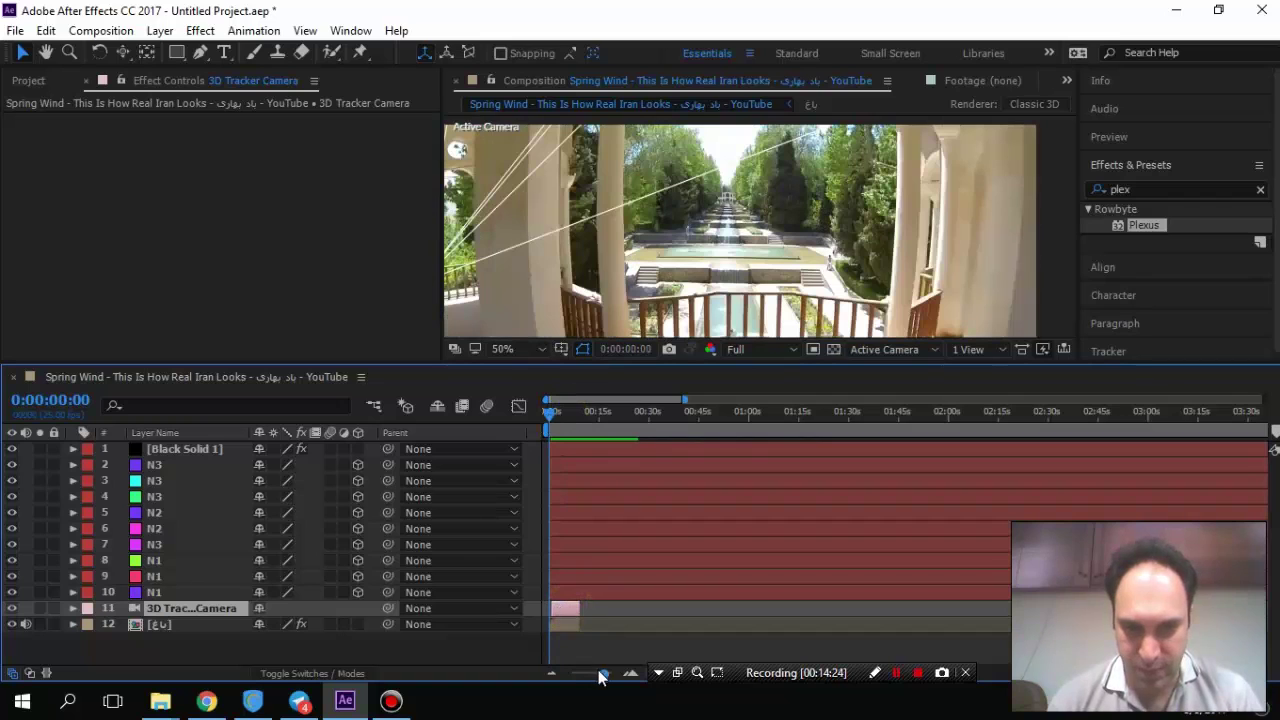
Shift the 3D Tracker Camera layer to begin at the composition's start and check the Plexus lines at 0:00:00:00.
drag(603, 673, 613, 677)
drag(601, 608, 582, 606)
key(space)
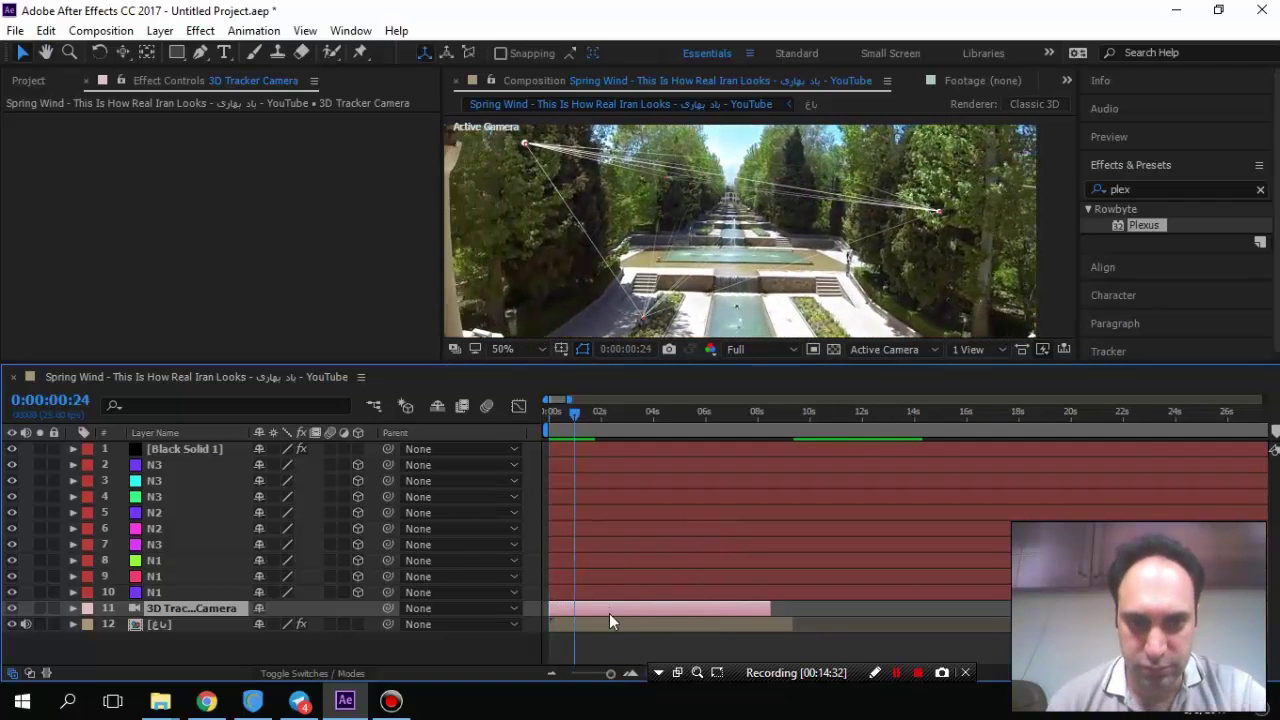
drag(600, 611, 577, 610)
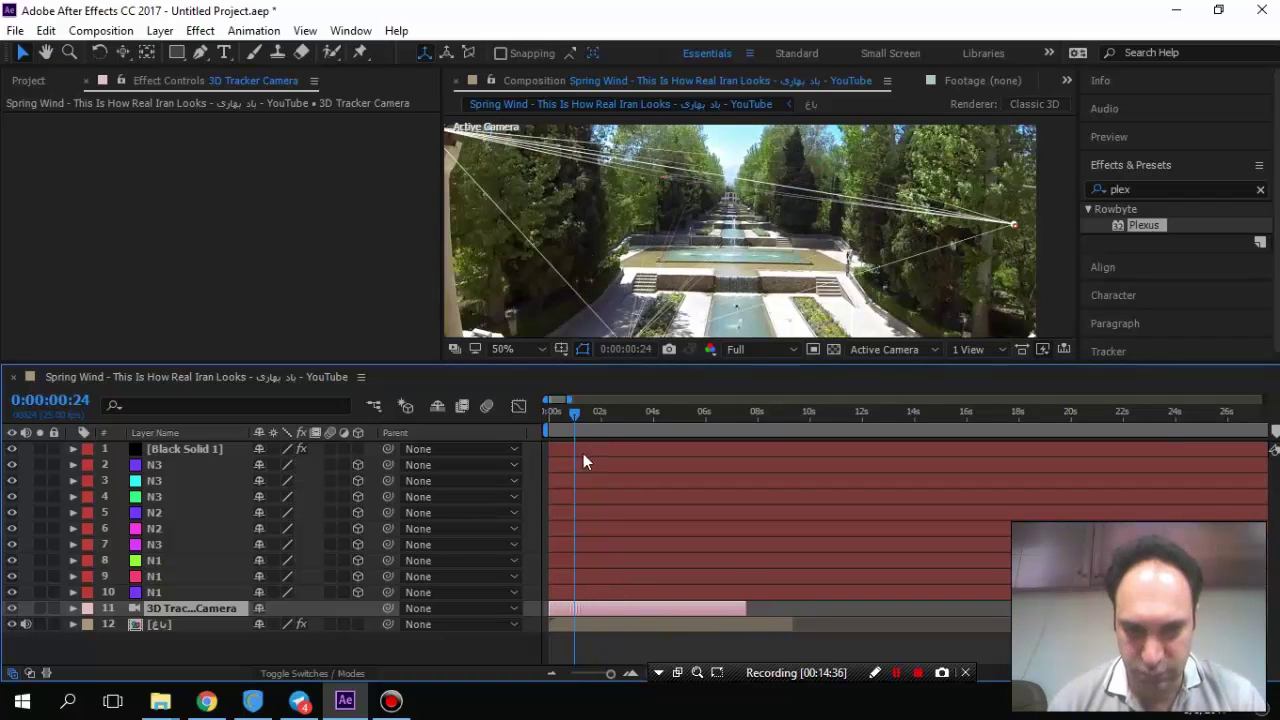
drag(561, 418, 541, 419)
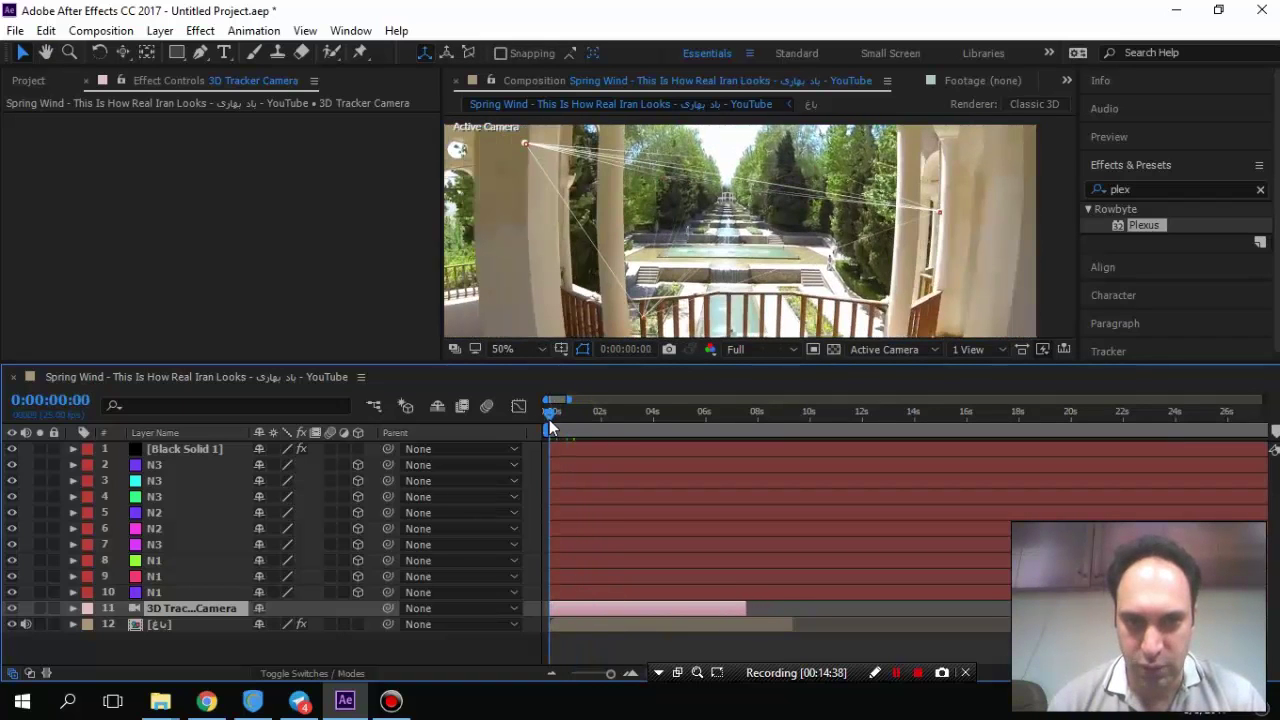
Move the start of the 3D Tracker Camera layer to 0:00:00:24.
key(Page_Down)
key(Page_Down)
key(Page_Down)
key(Page_Down)
key(Page_Down)
key(Page_Down)
key(Page_Down)
key(Page_Down)
key(Page_Down)
key(Page_Down)
key(Page_Down)
key(Page_Down)
key(Page_Down)
key(Page_Down)
key(Page_Down)
key(Page_Down)
key(Page_Down)
key(Page_Down)
key(Page_Down)
key(Page_Down)
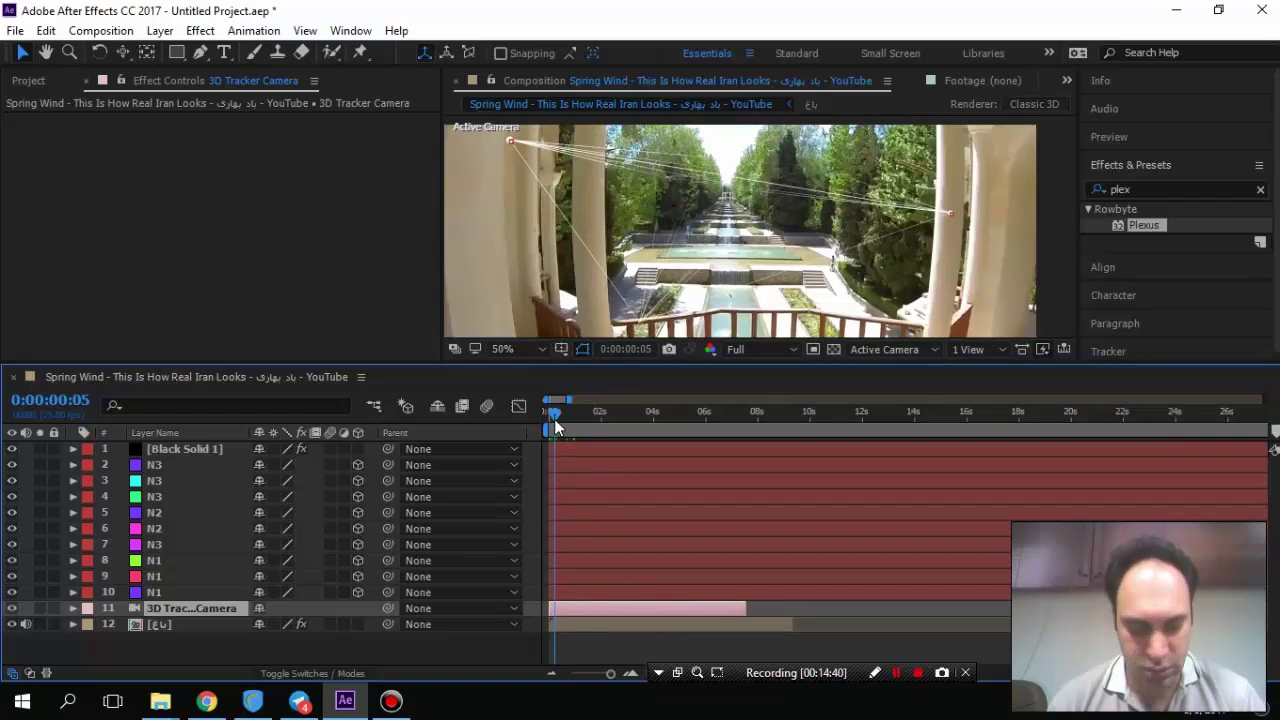
key([)
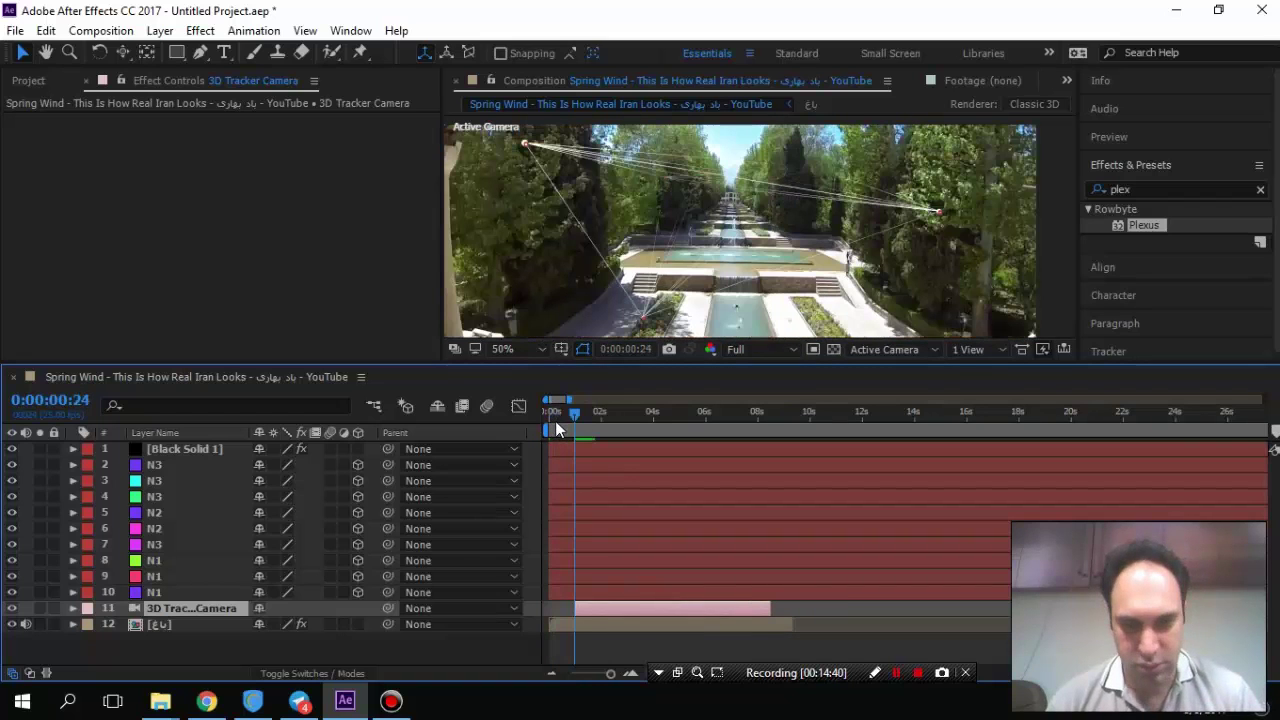
Extend the 3D Tracker Camera layer back to the composition's start and check the Plexus lines at 0:00:00:10 and 0:00:00:13.
key(Home)
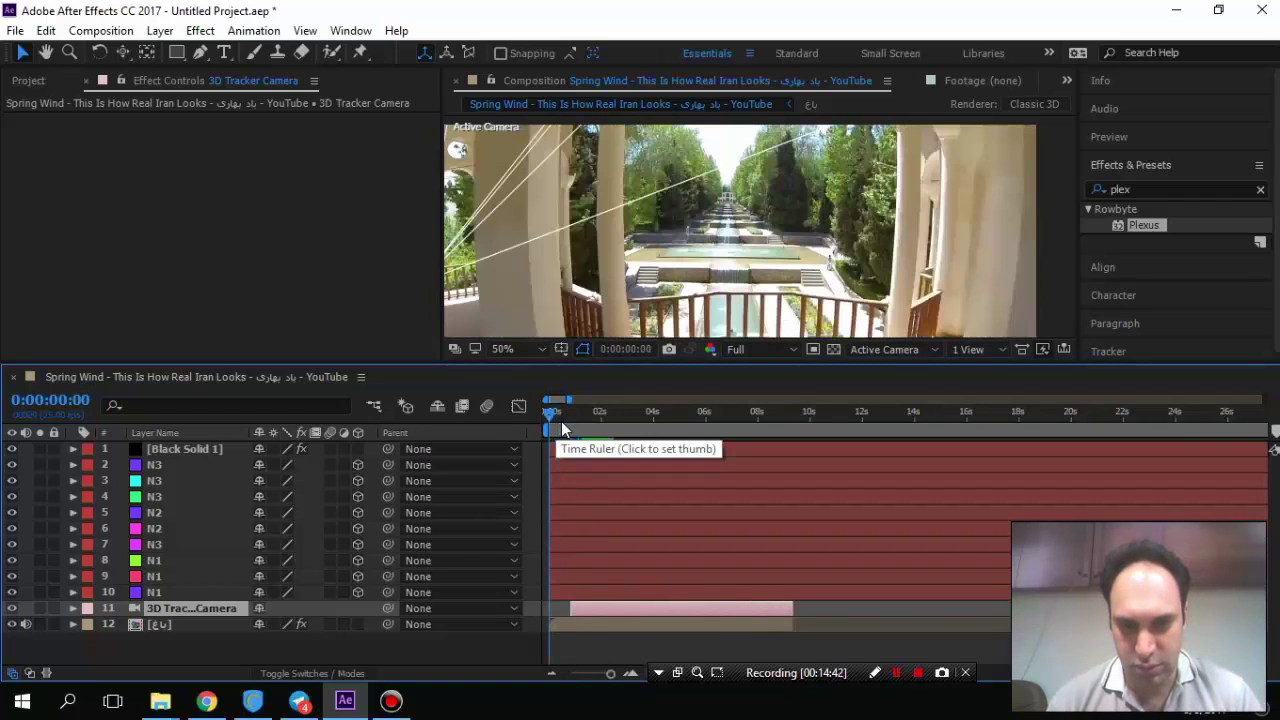
key(space)
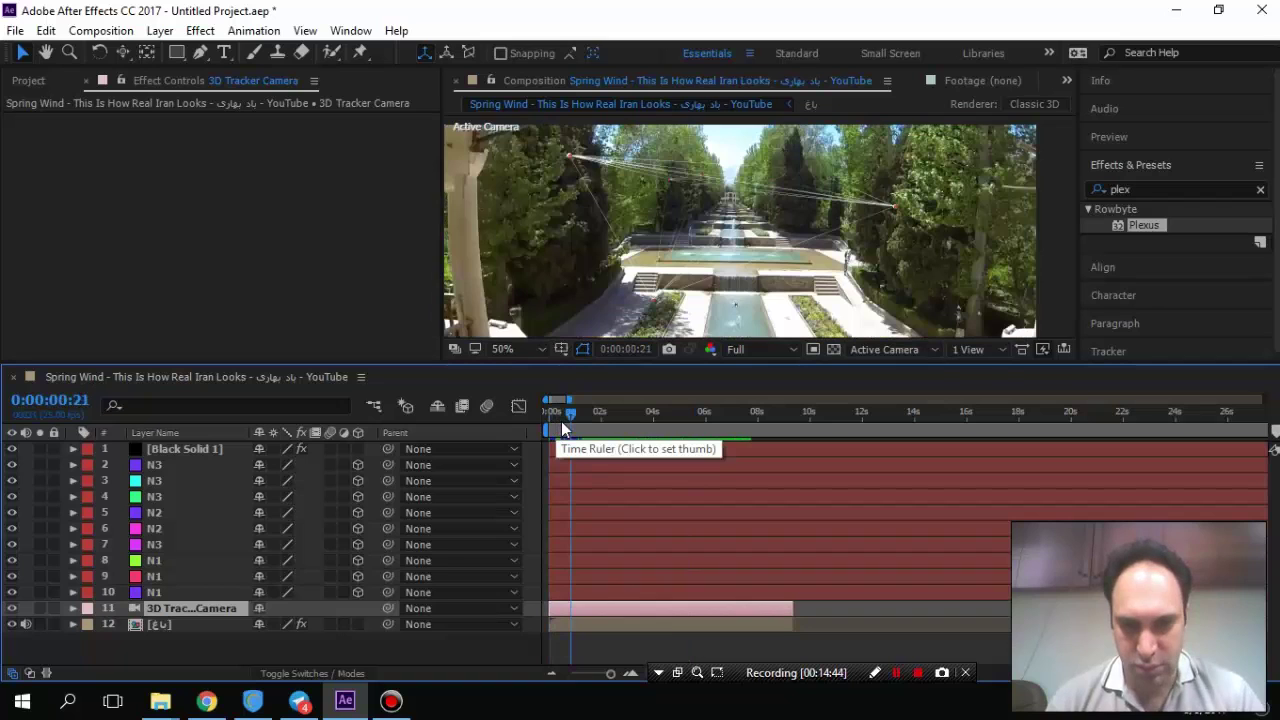
click(559, 415)
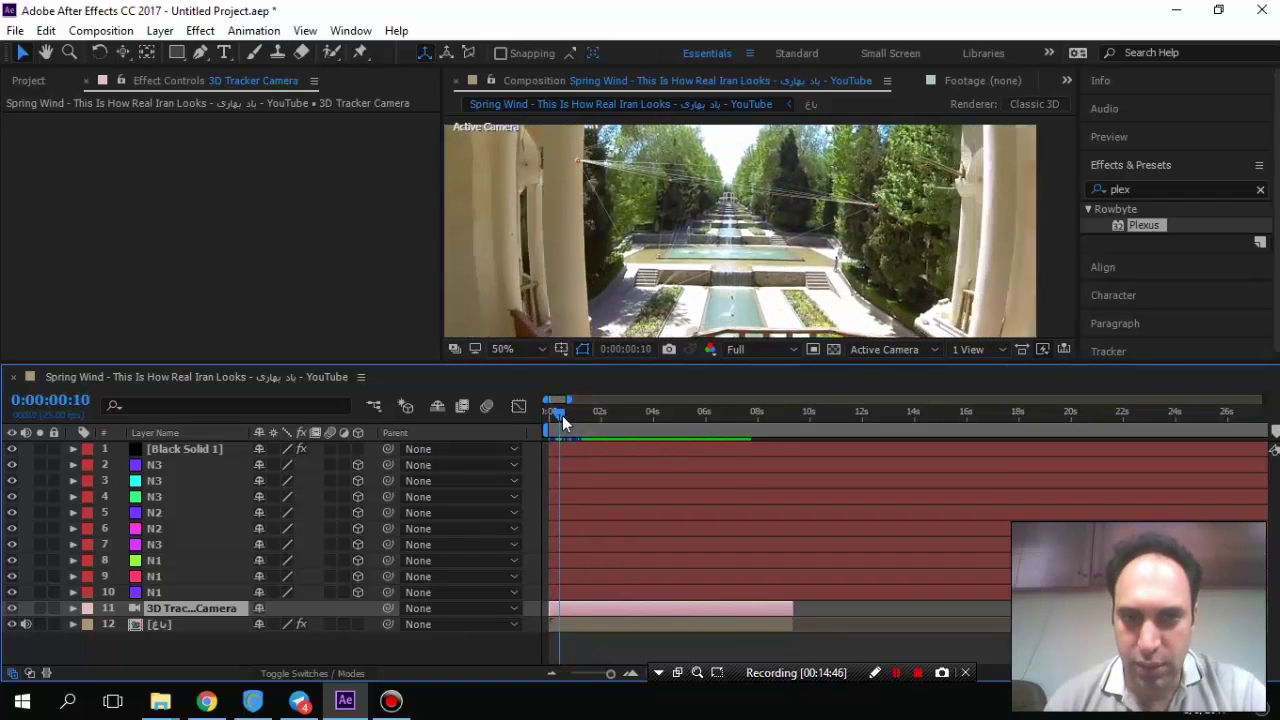
drag(562, 415, 565, 415)
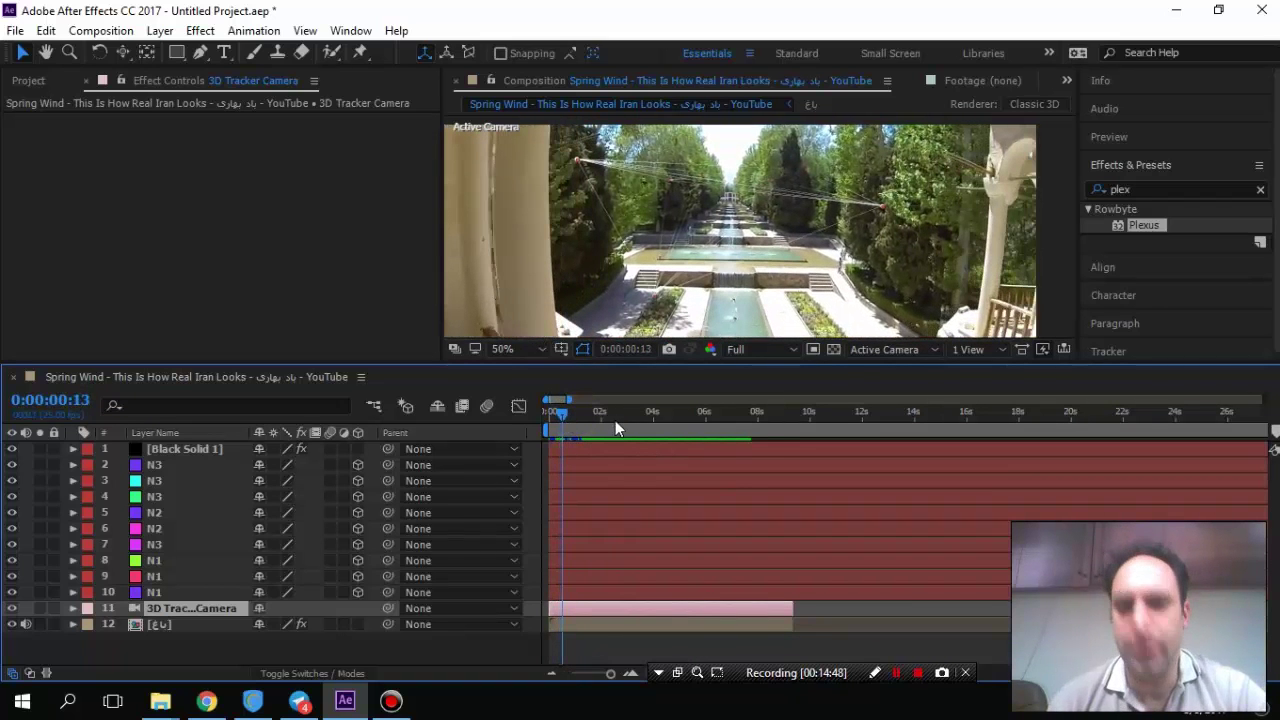
Trim the garden footage layer's start to 0:00:00:13 and shift the layer to begin at 0:00:00:00.
click(578, 625)
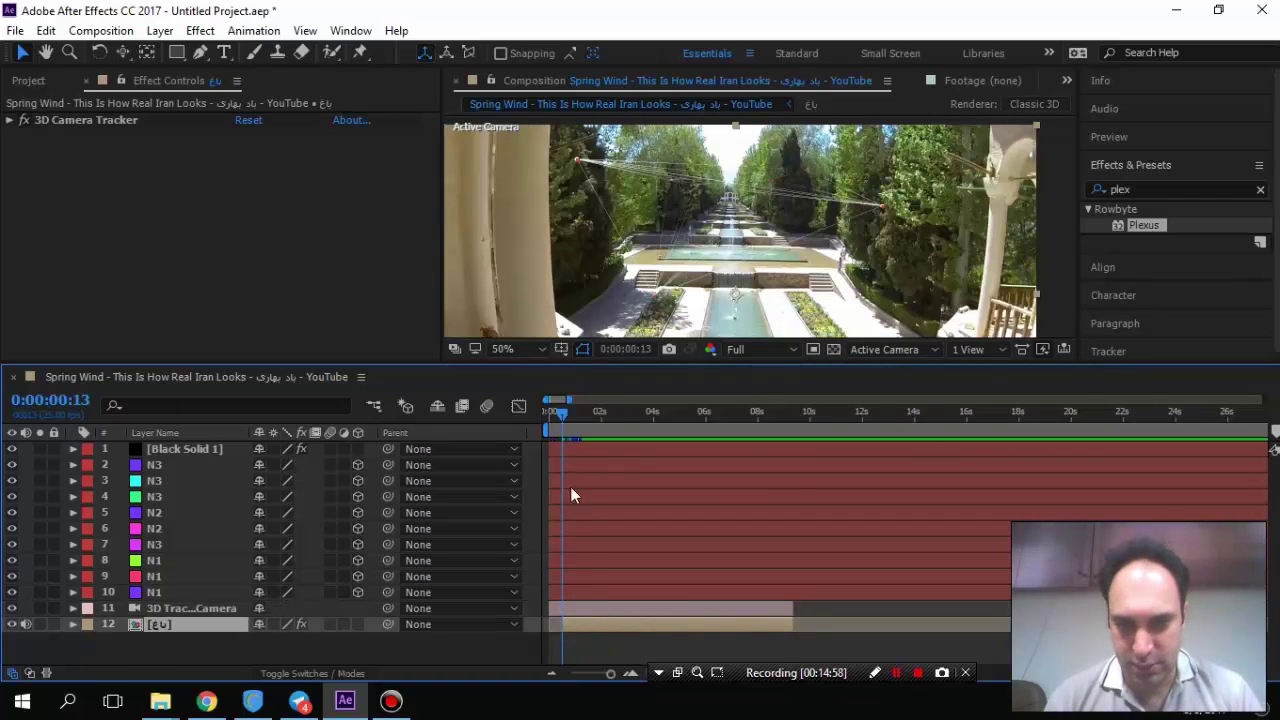
drag(577, 624, 563, 621)
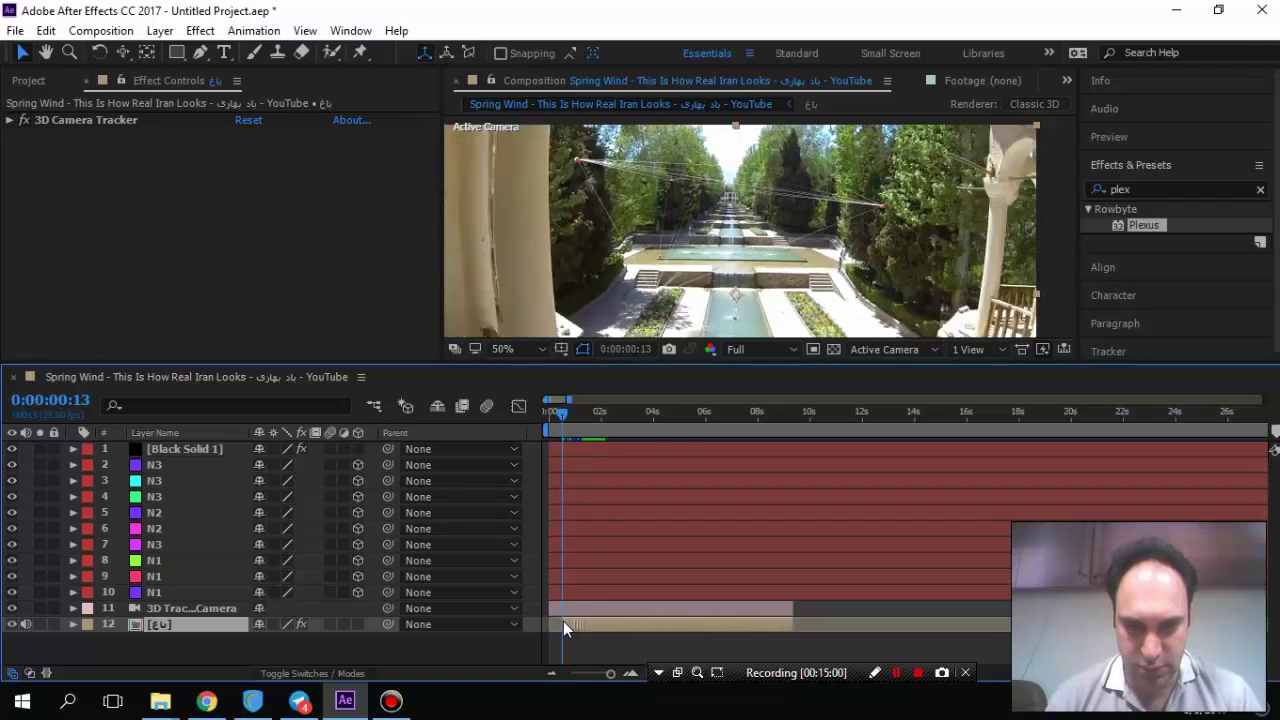
drag(562, 420, 548, 420)
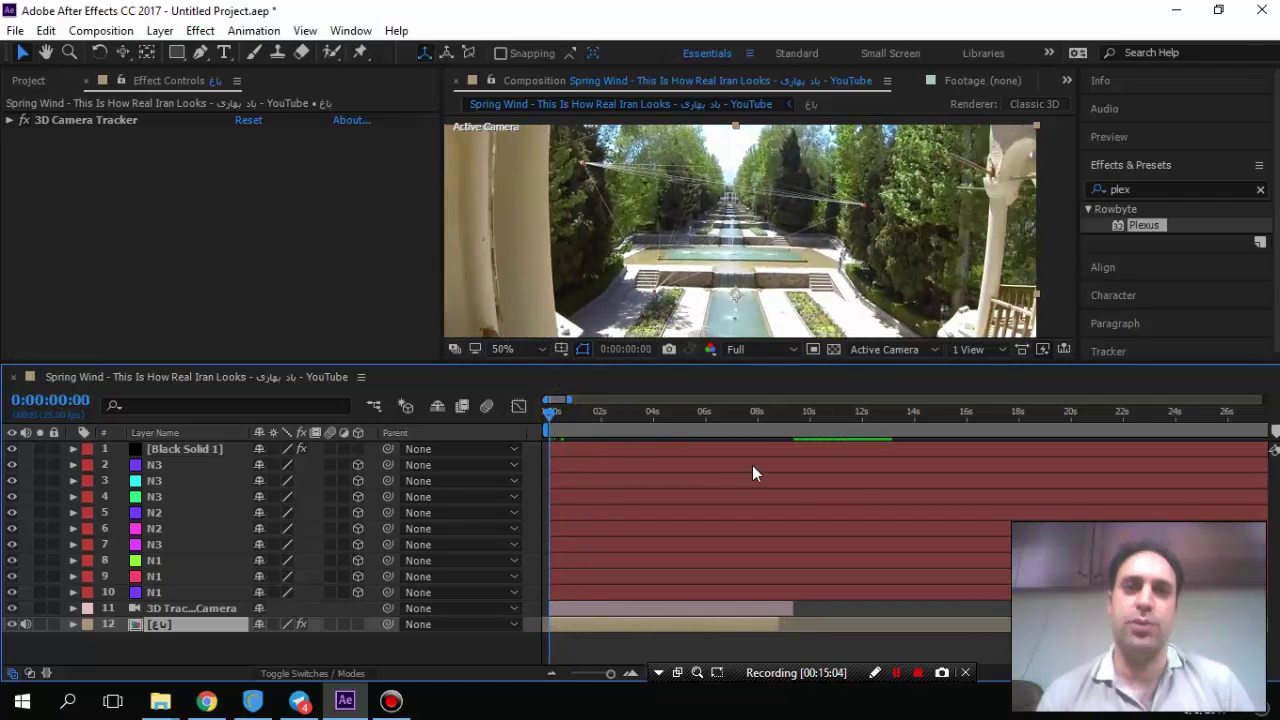
Preview the composition from its start in a temporarily enlarged viewer, checking how the Plexus lines follow the shifted footage.
key(space)
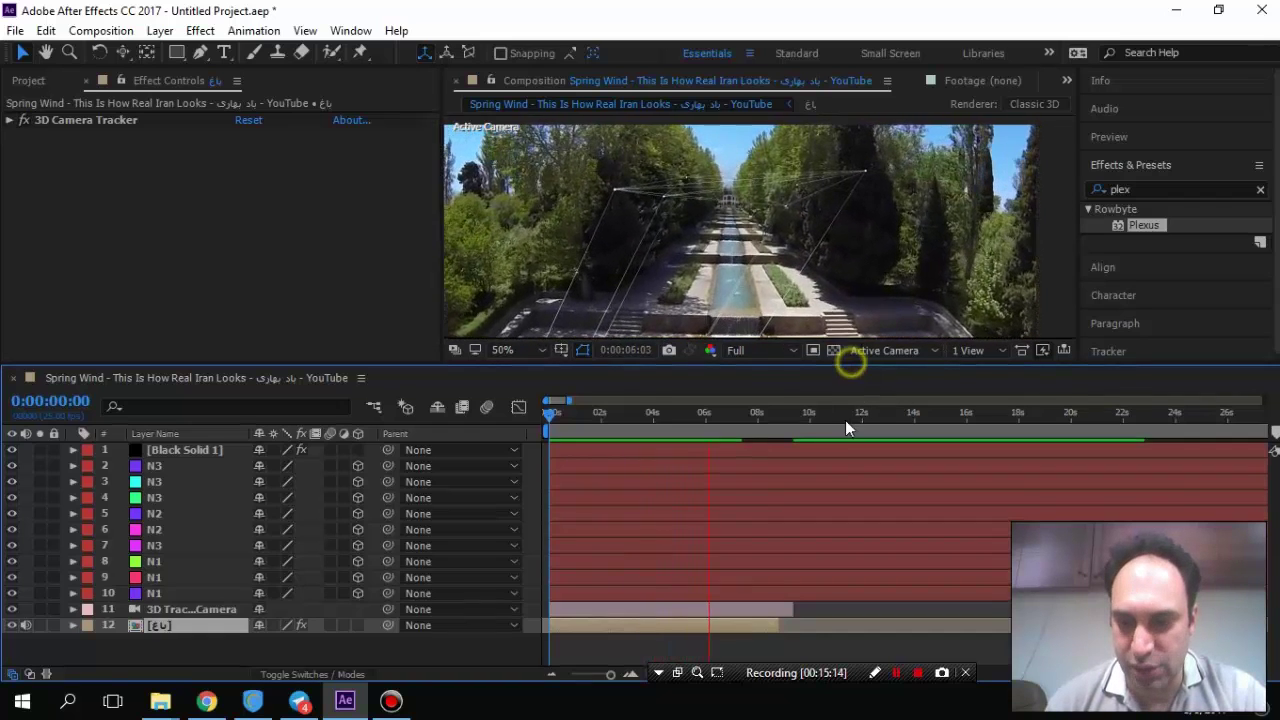
drag(851, 363, 837, 482)
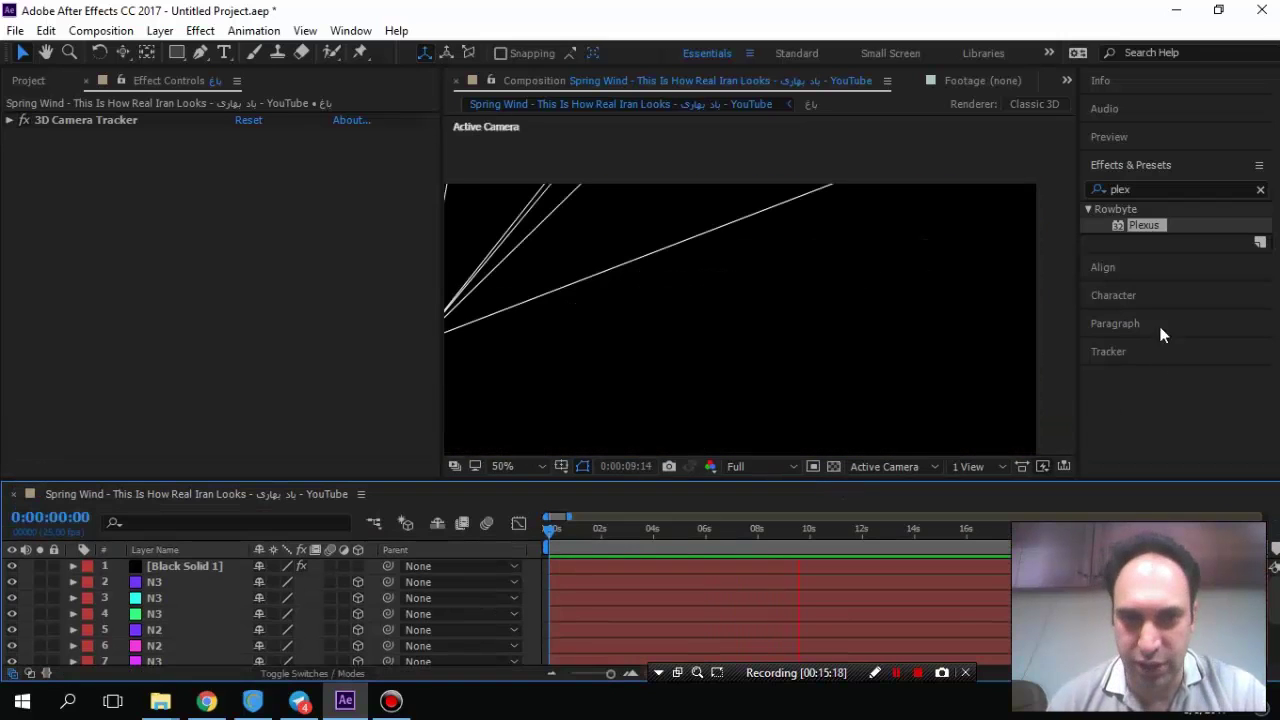
click(810, 530)
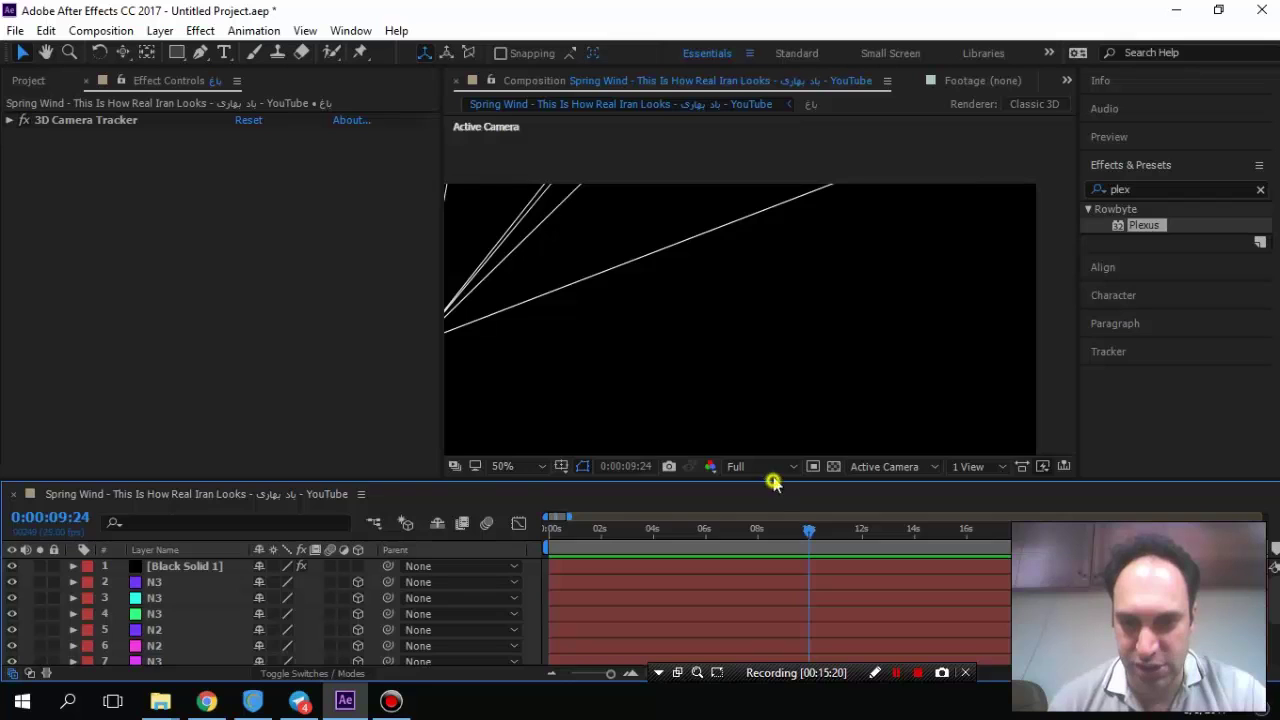
drag(773, 483, 764, 355)
Set the work area's end to 0:00:08:20, where the garden footage layer ends.
drag(812, 410, 779, 406)
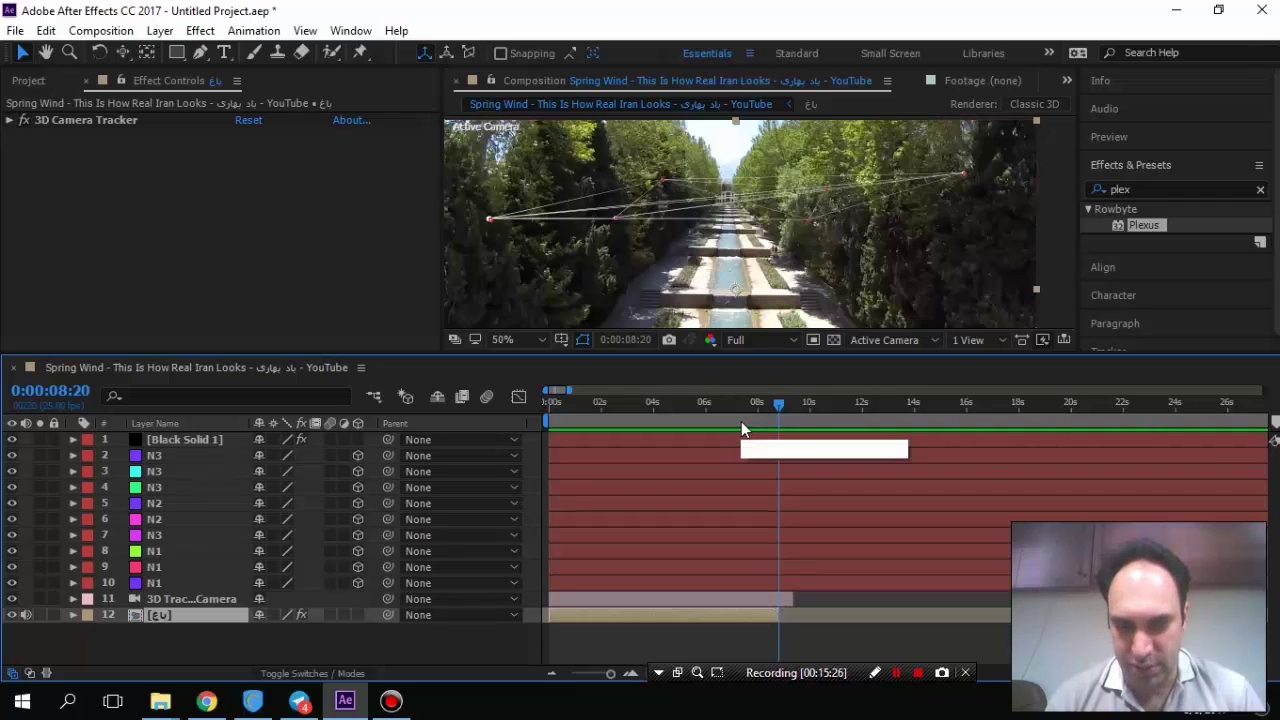
key(End)
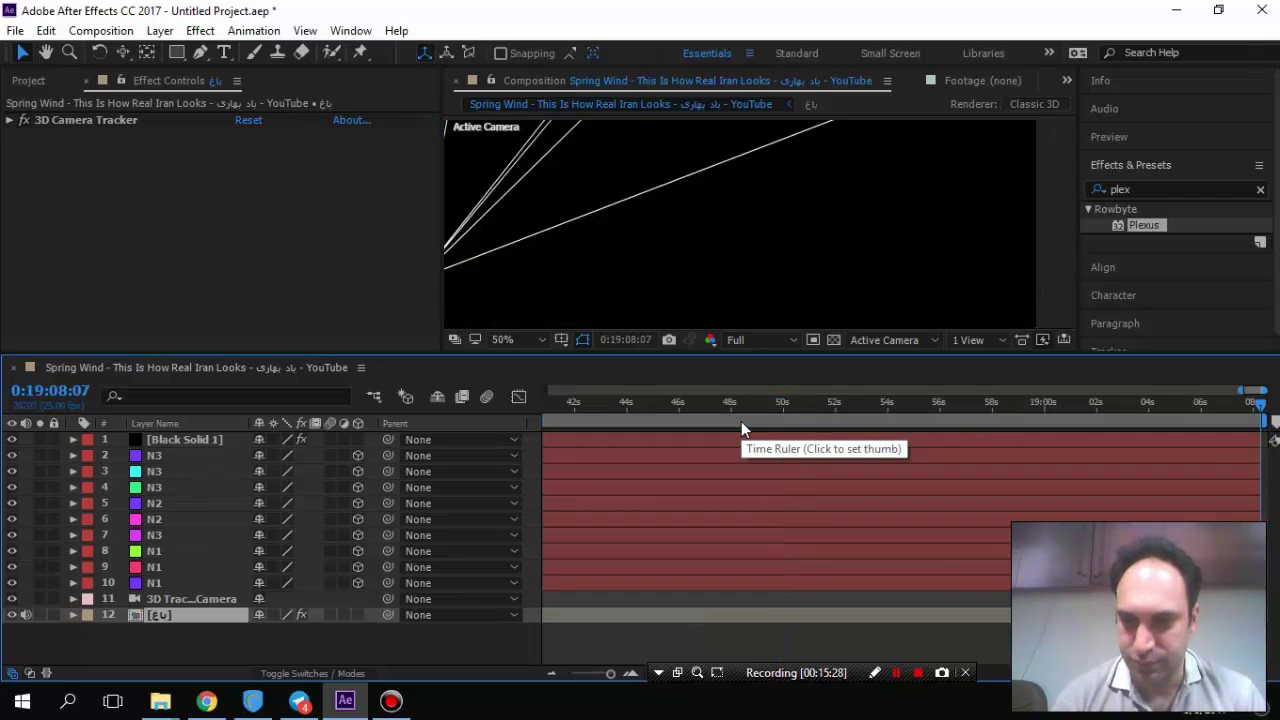
key(Home)
drag(741, 421, 780, 421)
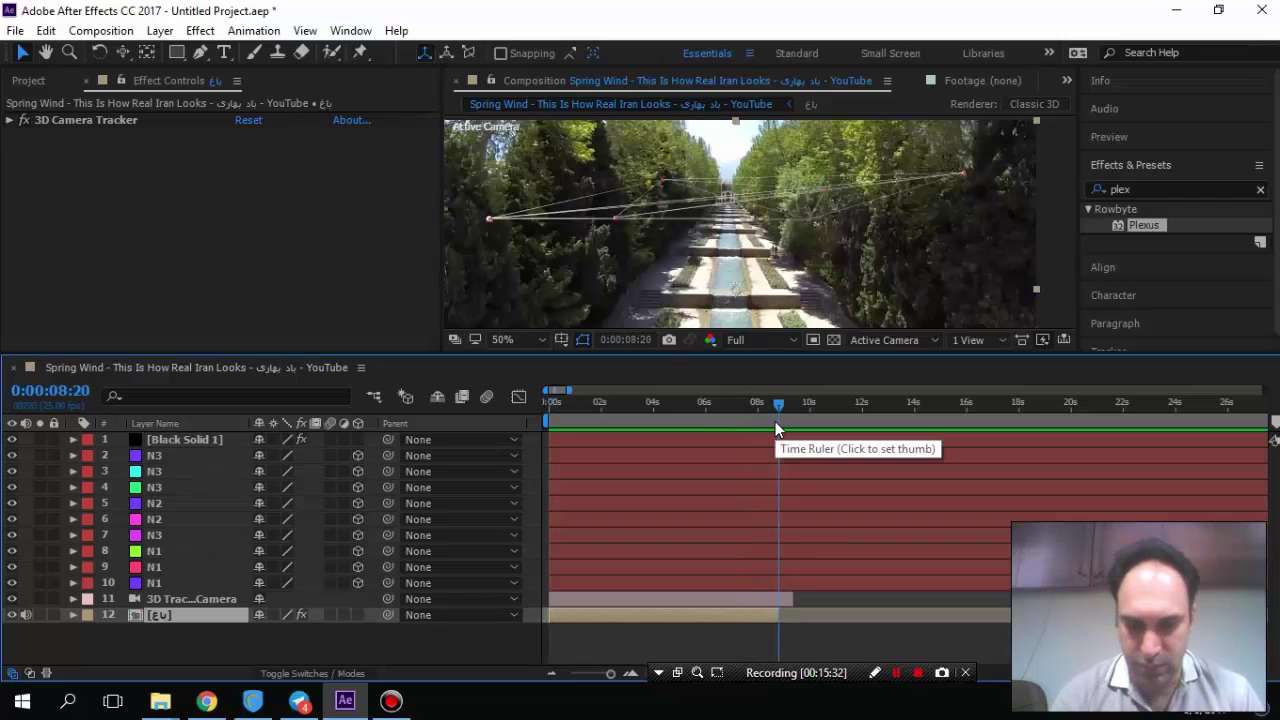
key(e)
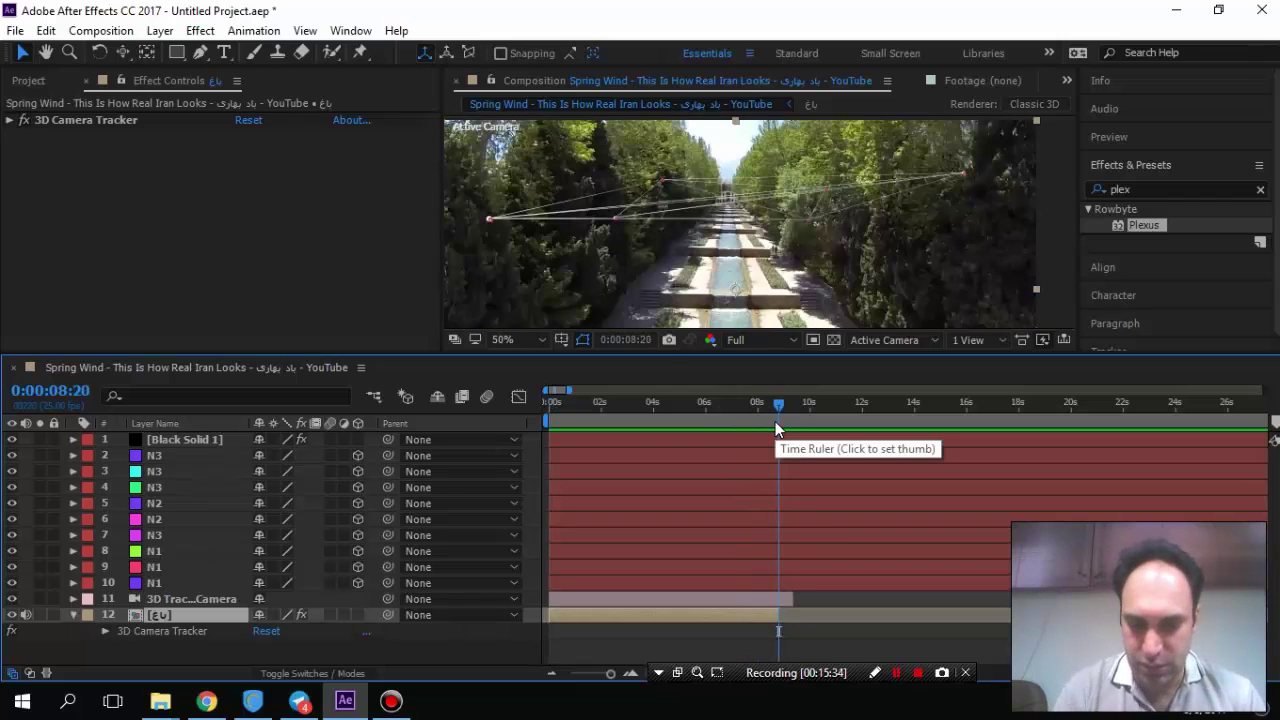
key(n)
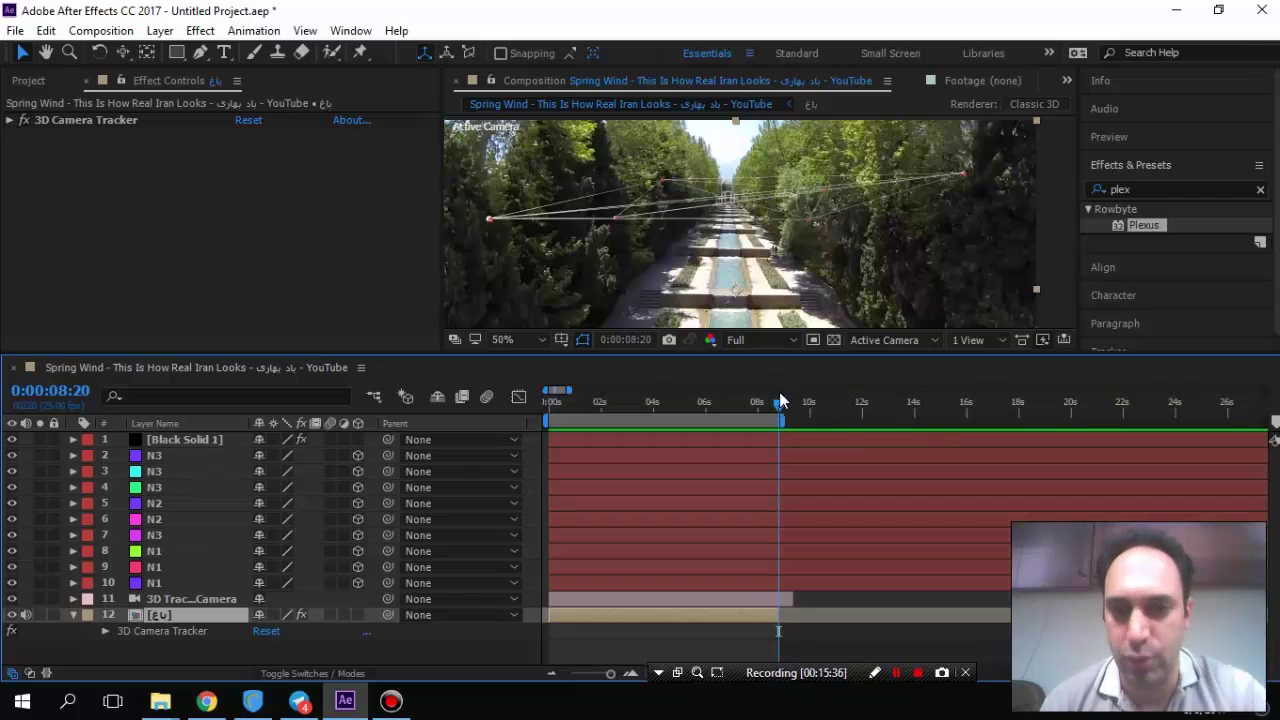
At 0:00:00:10, collapse the Plexus settings of Black Solid 1 and expand Plexus Lines Renderer down to the Draw Lines Between option.
drag(778, 404, 559, 430)
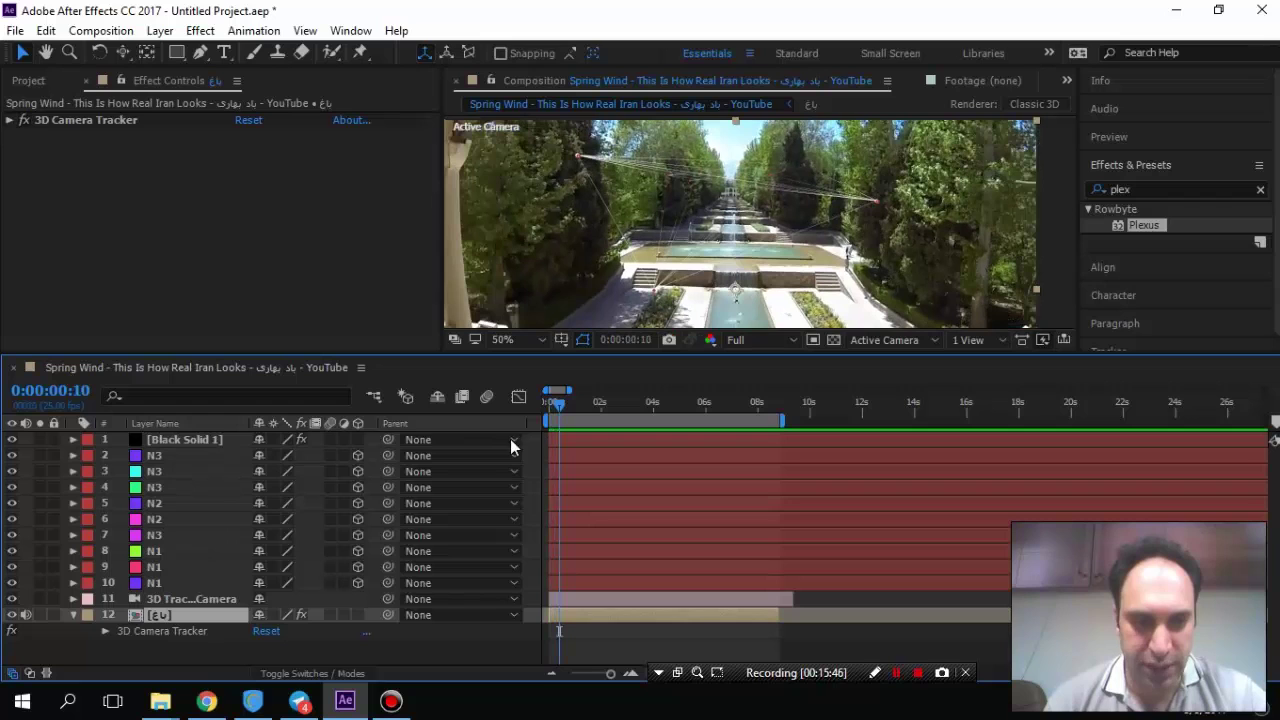
click(215, 443)
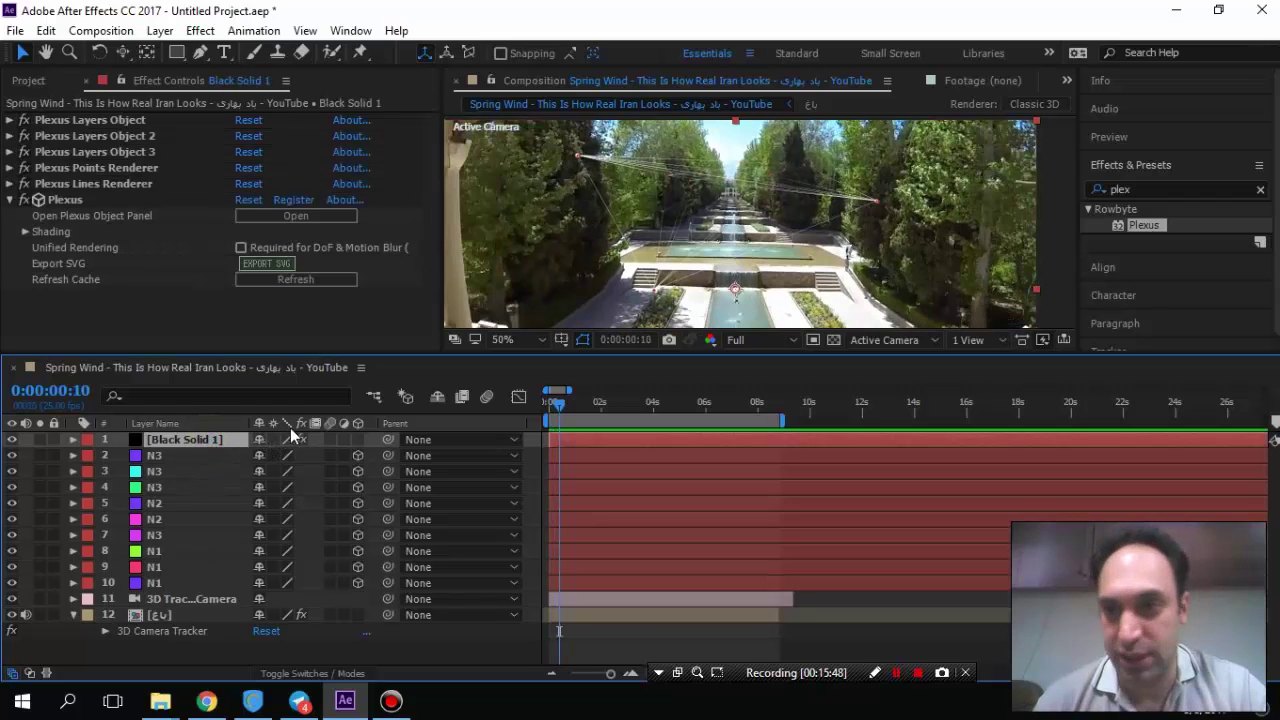
click(171, 444)
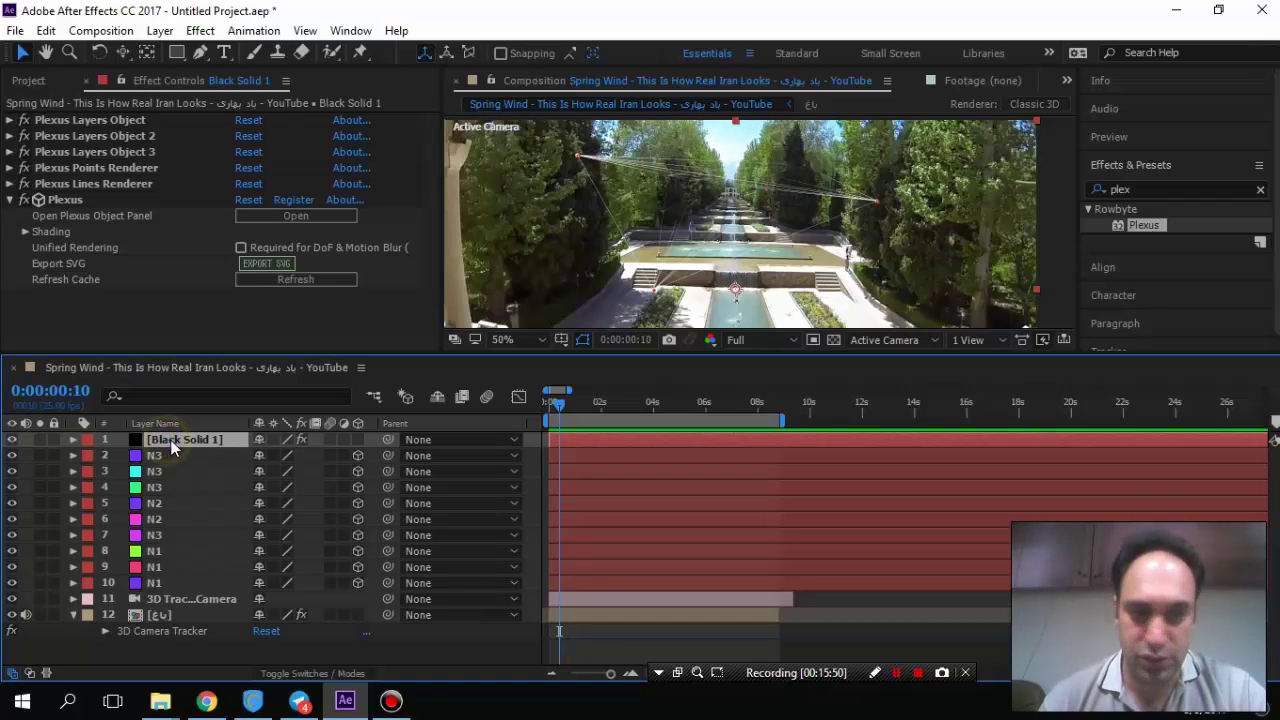
click(25, 232)
click(25, 232)
click(10, 199)
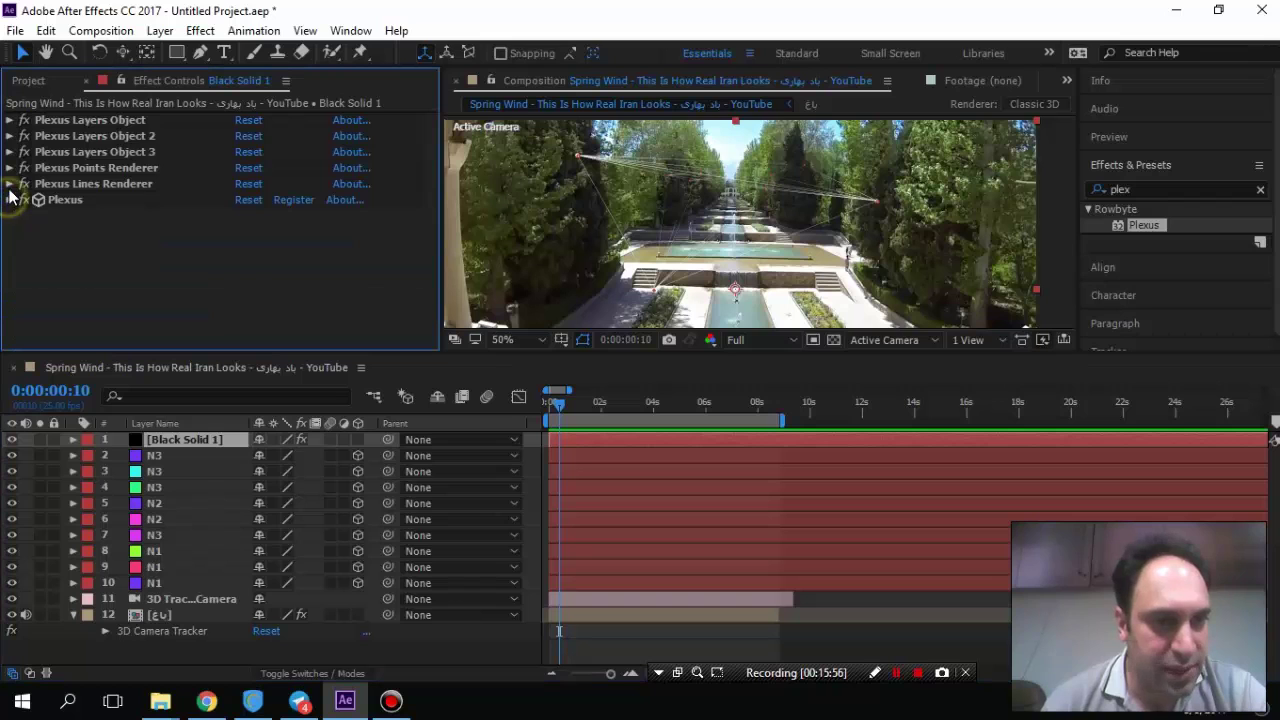
click(9, 183)
drag(427, 220, 419, 306)
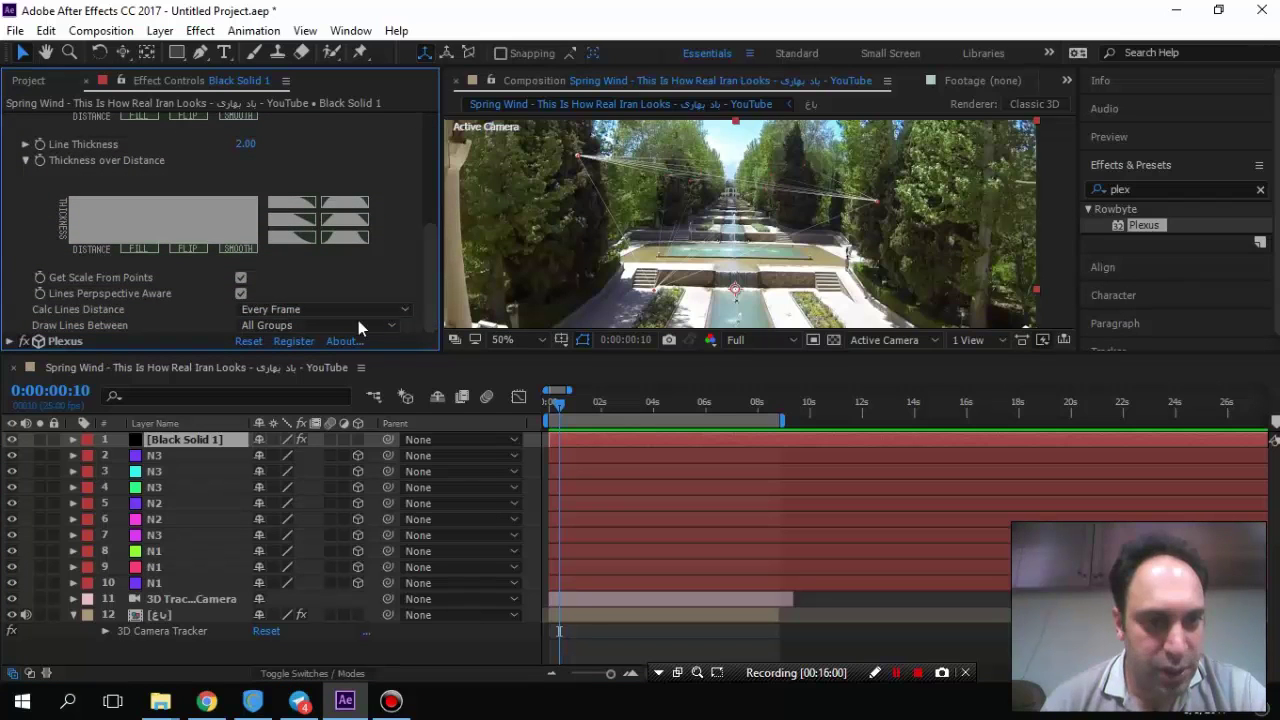
Set Draw Lines Between to Same Group and preview the composition from its start.
click(330, 327)
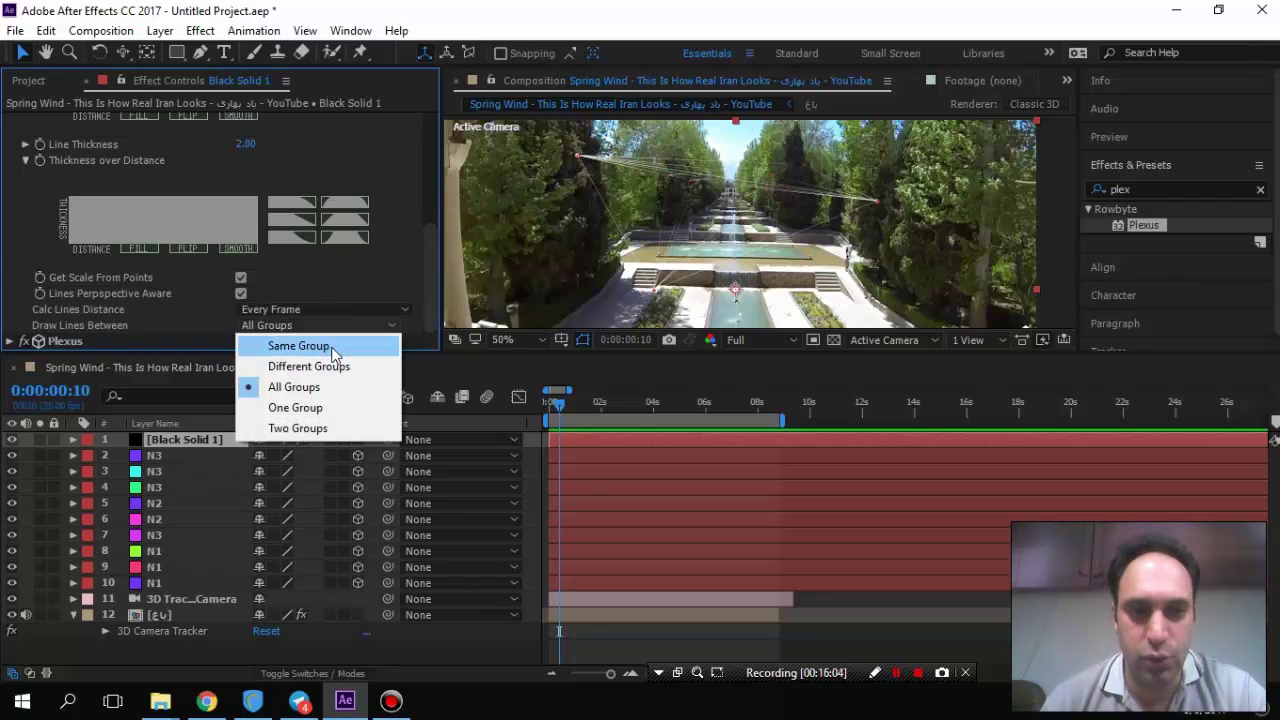
click(333, 347)
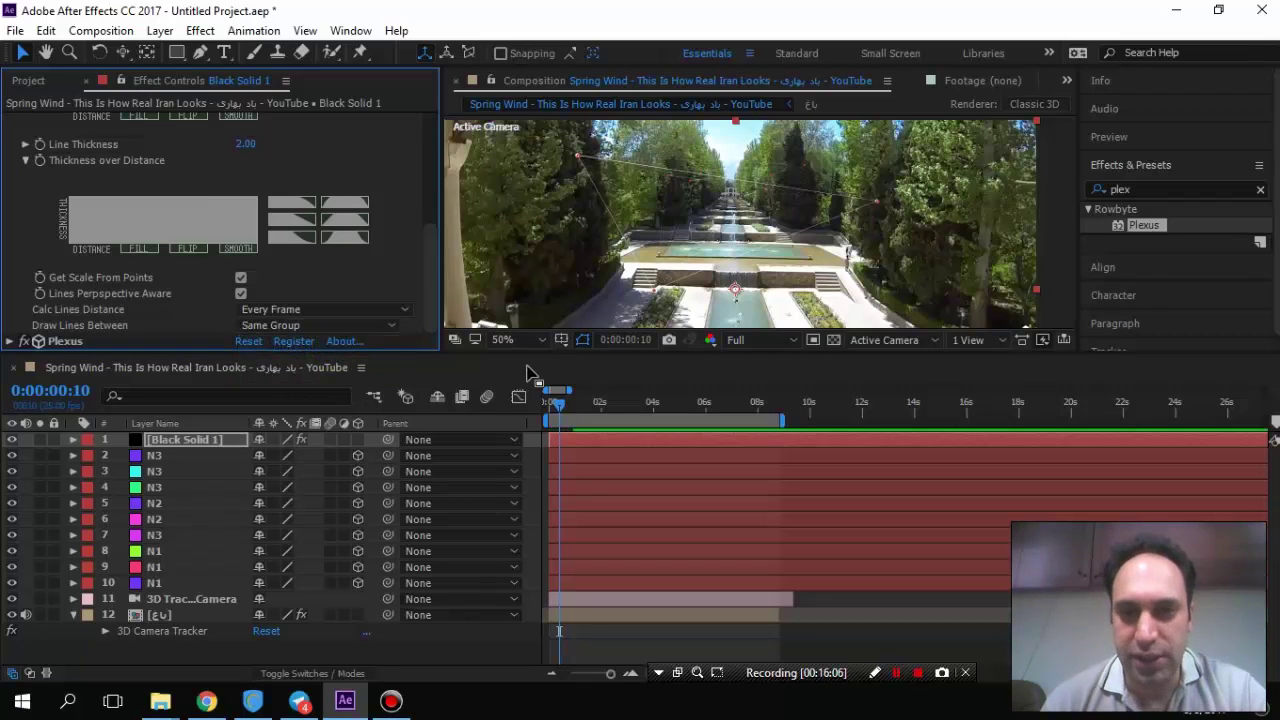
drag(560, 405, 595, 406)
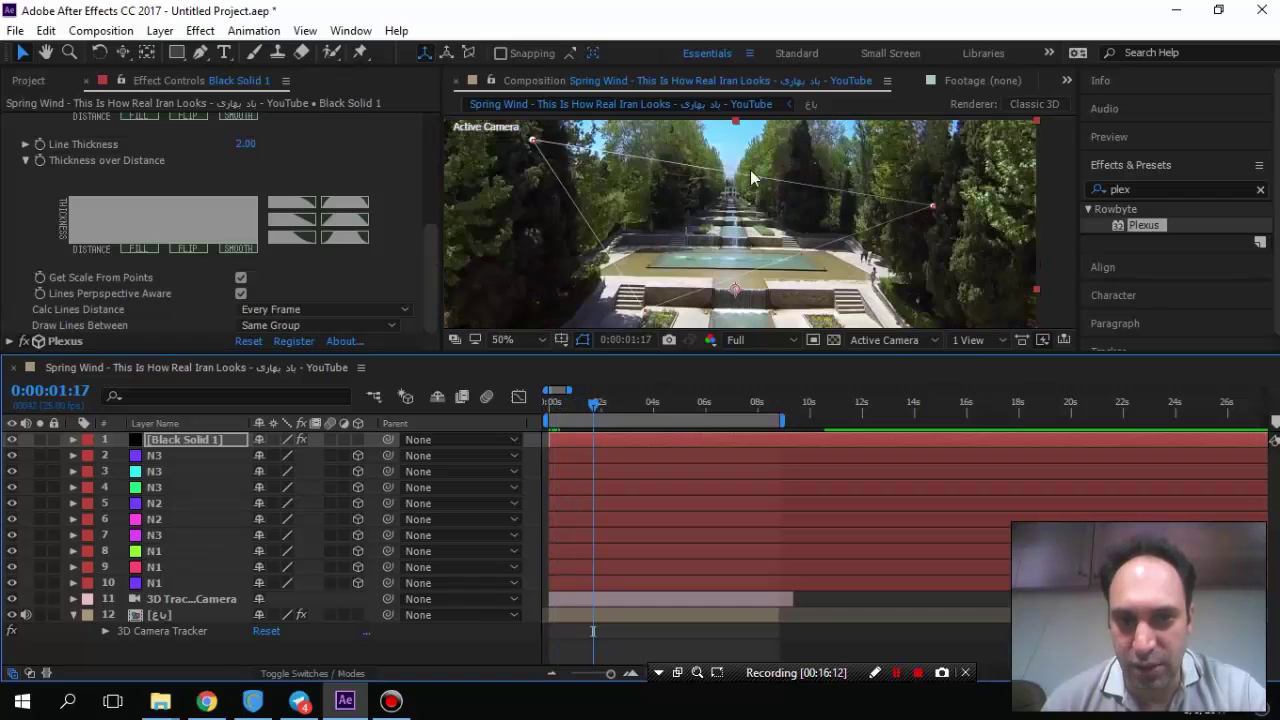
drag(599, 407, 552, 400)
key(space)
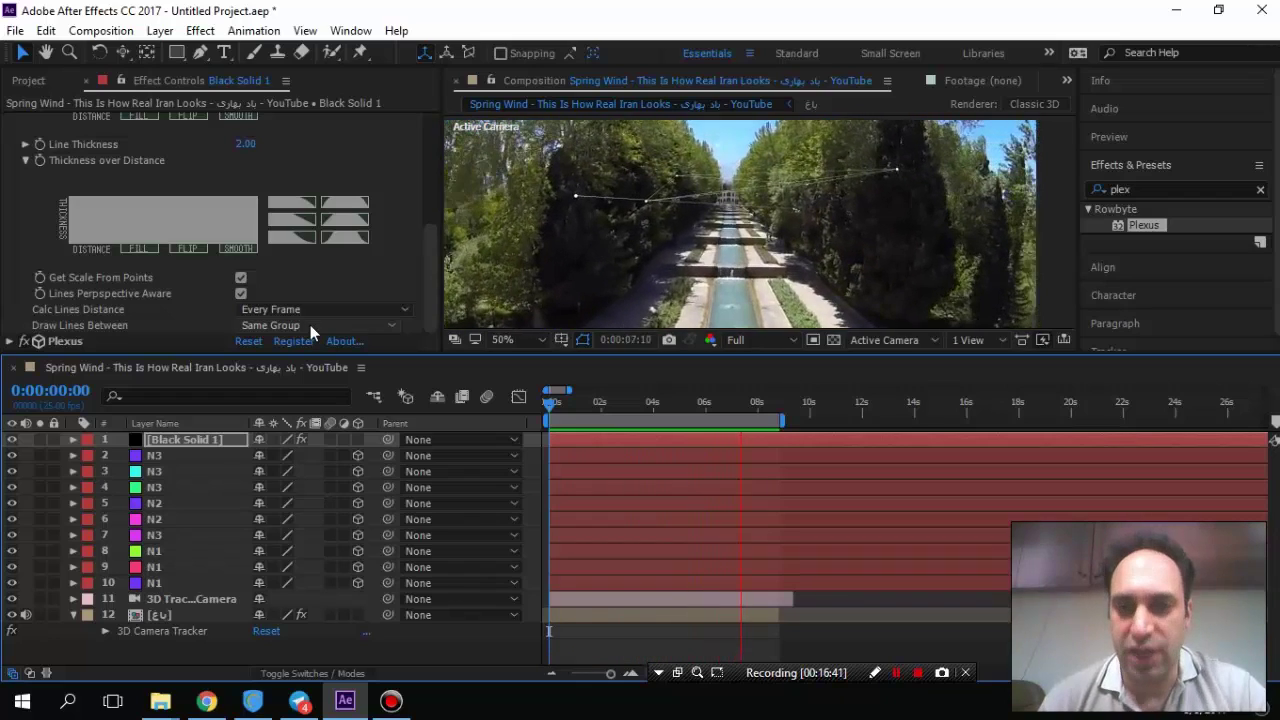
Examine the Same Group lines against the footage at 0:00:01:03, 0:00:03:21, 0:00:08:15 and 0:00:00:22.
click(575, 405)
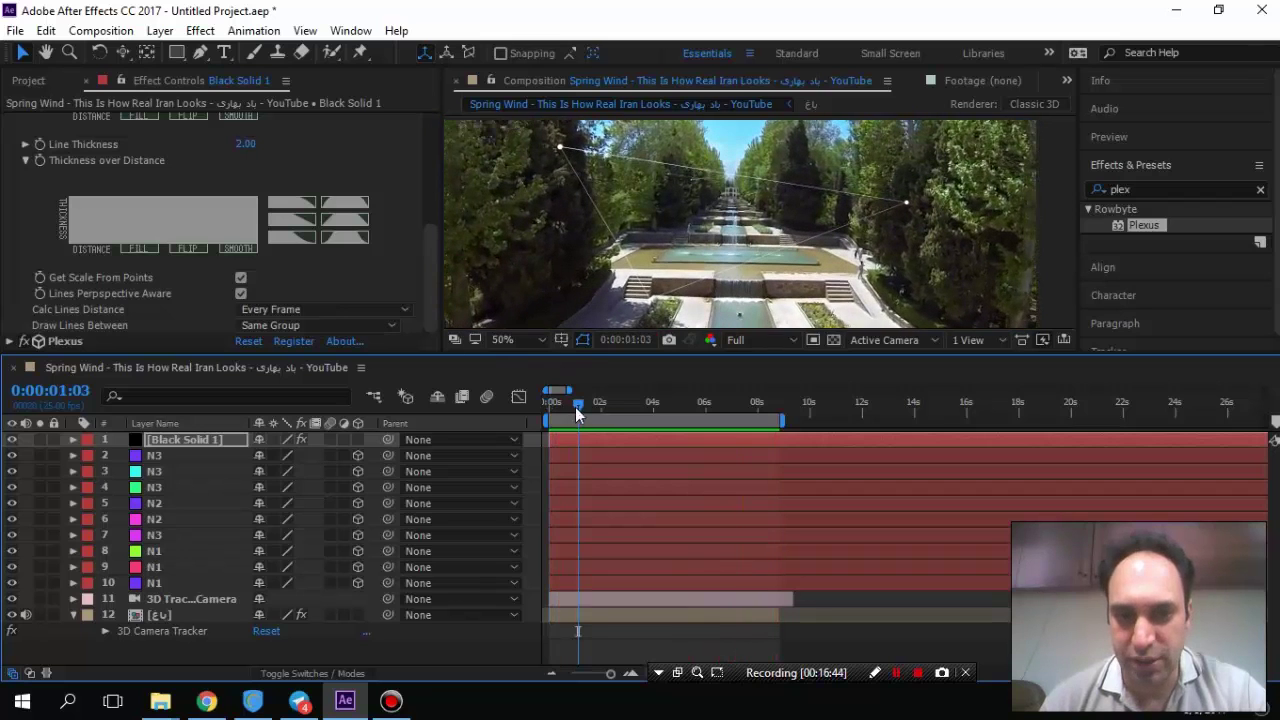
drag(602, 410, 576, 410)
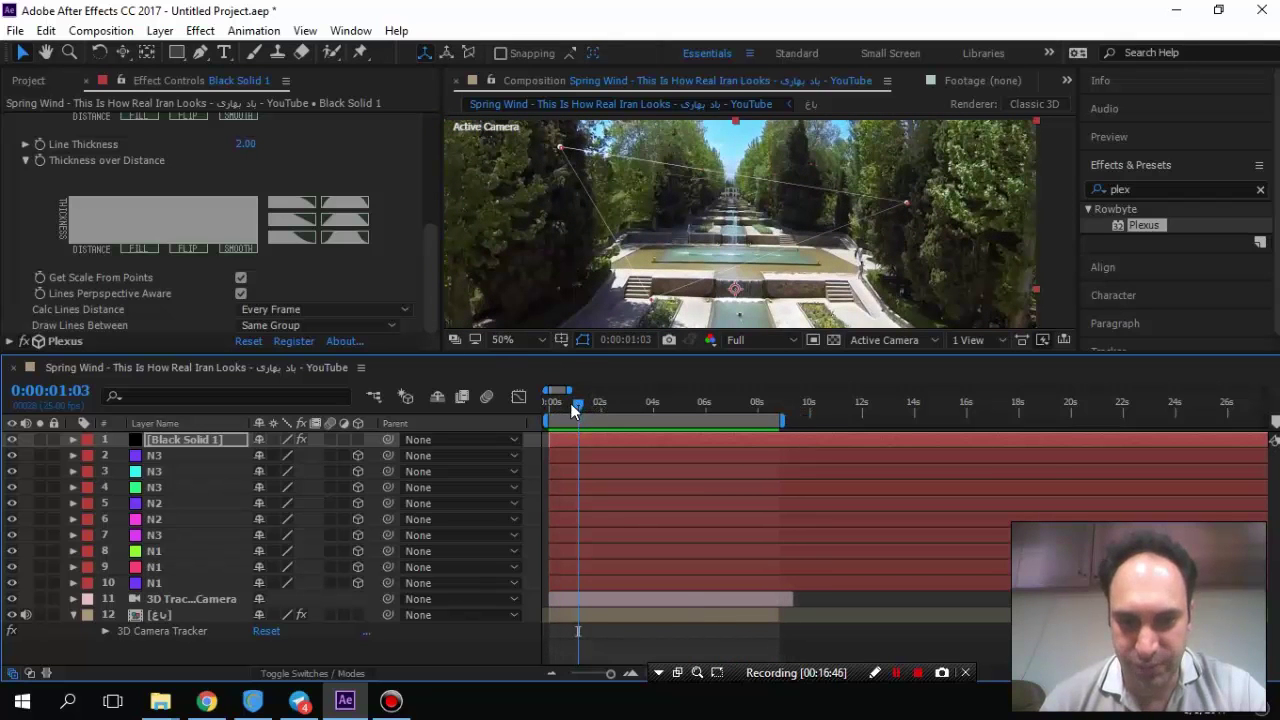
key(space)
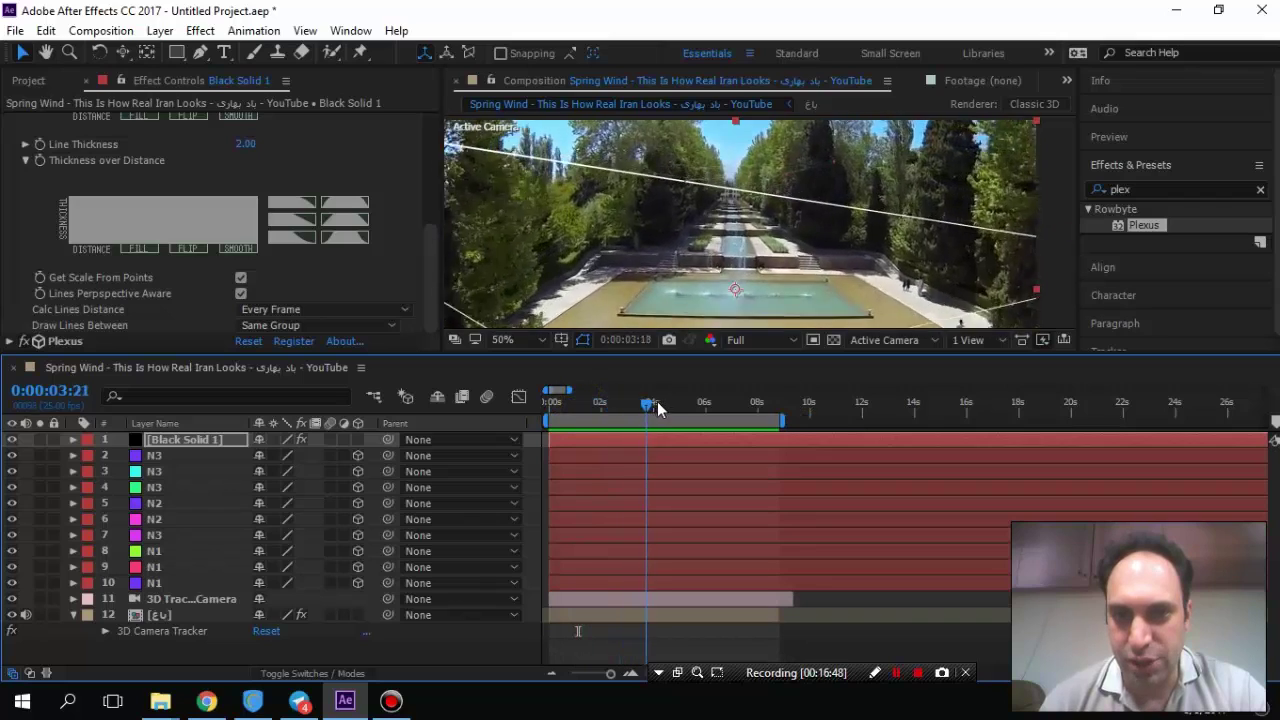
drag(684, 400, 776, 412)
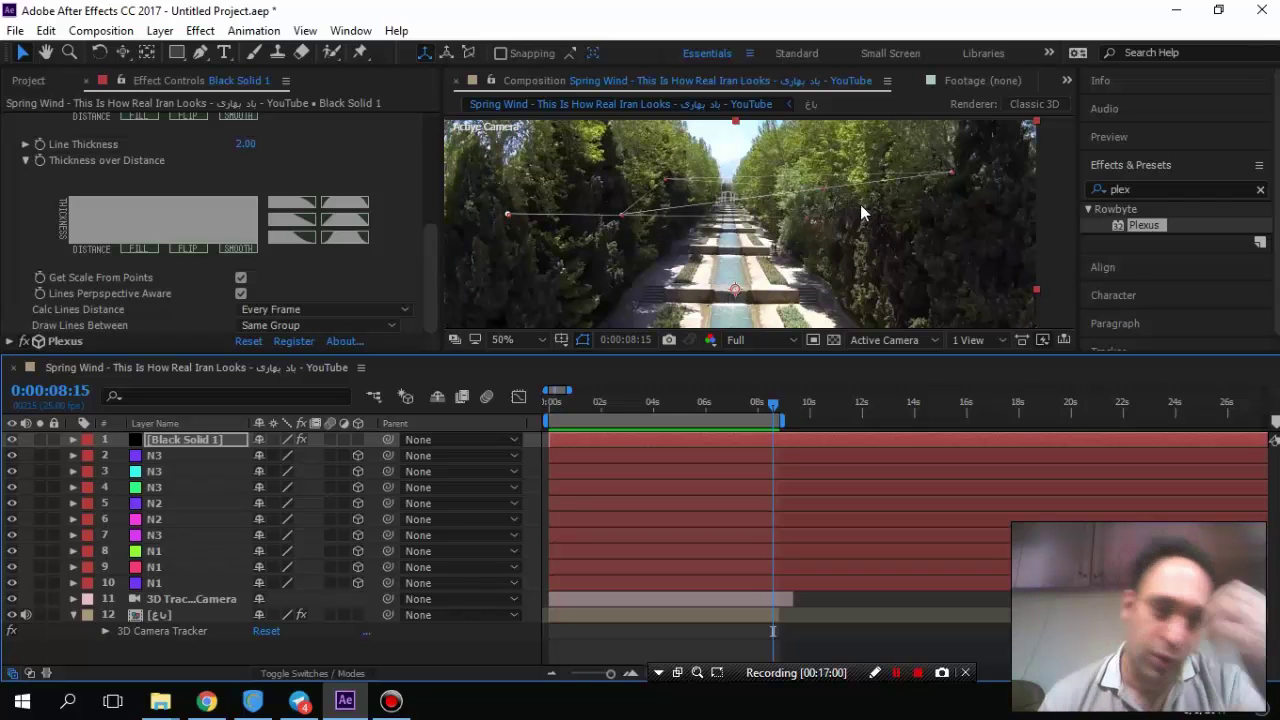
drag(777, 410, 571, 436)
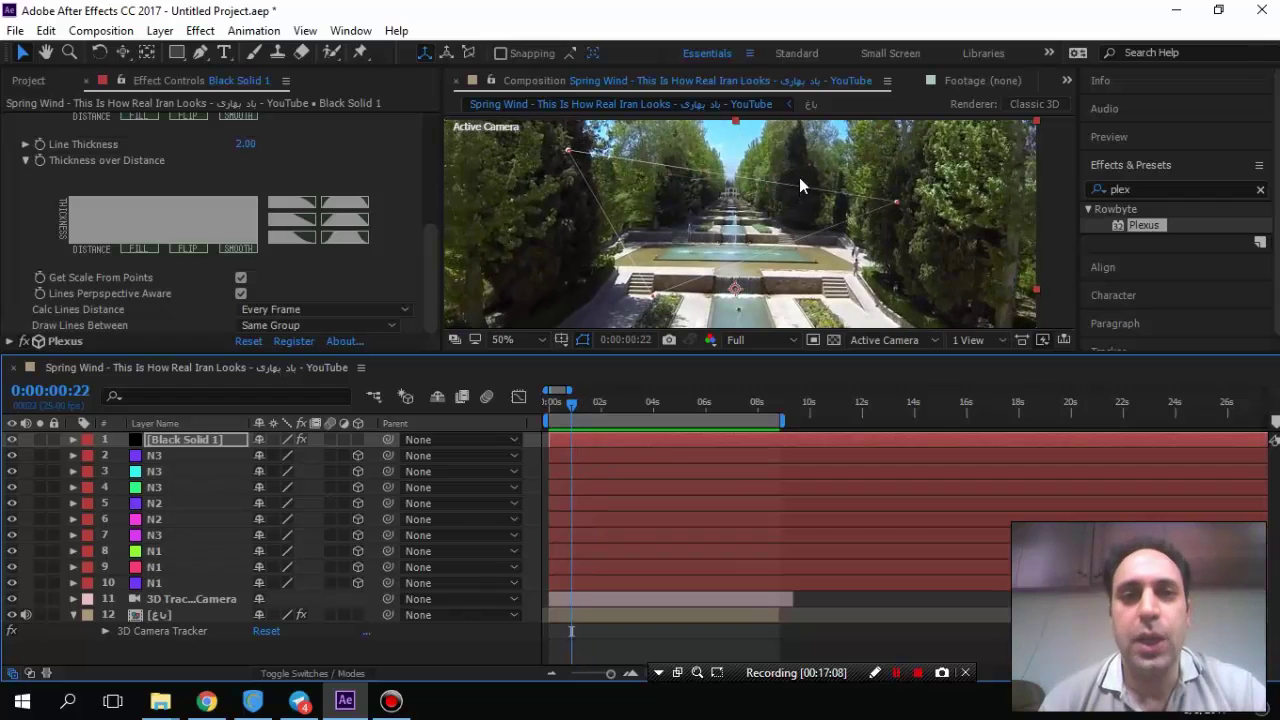
Set Draw Lines Between to Different Groups and check the Plexus lines at 0:00:01:22.
click(314, 326)
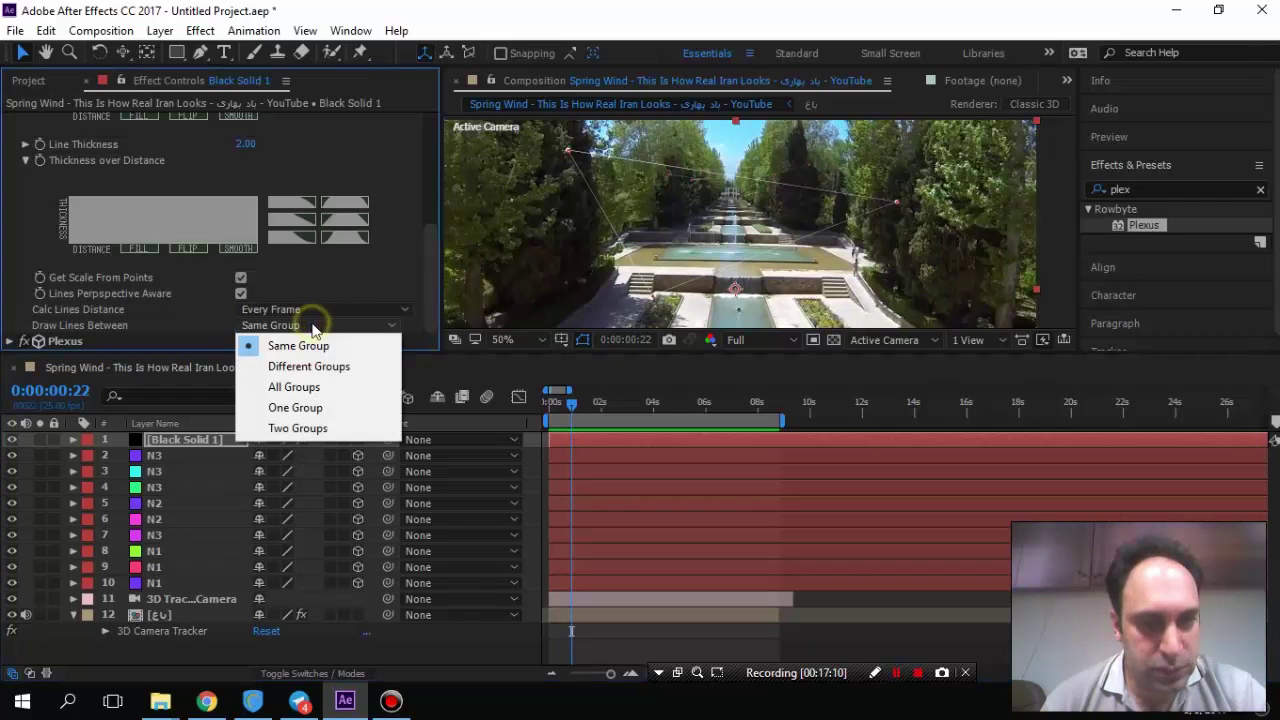
click(318, 366)
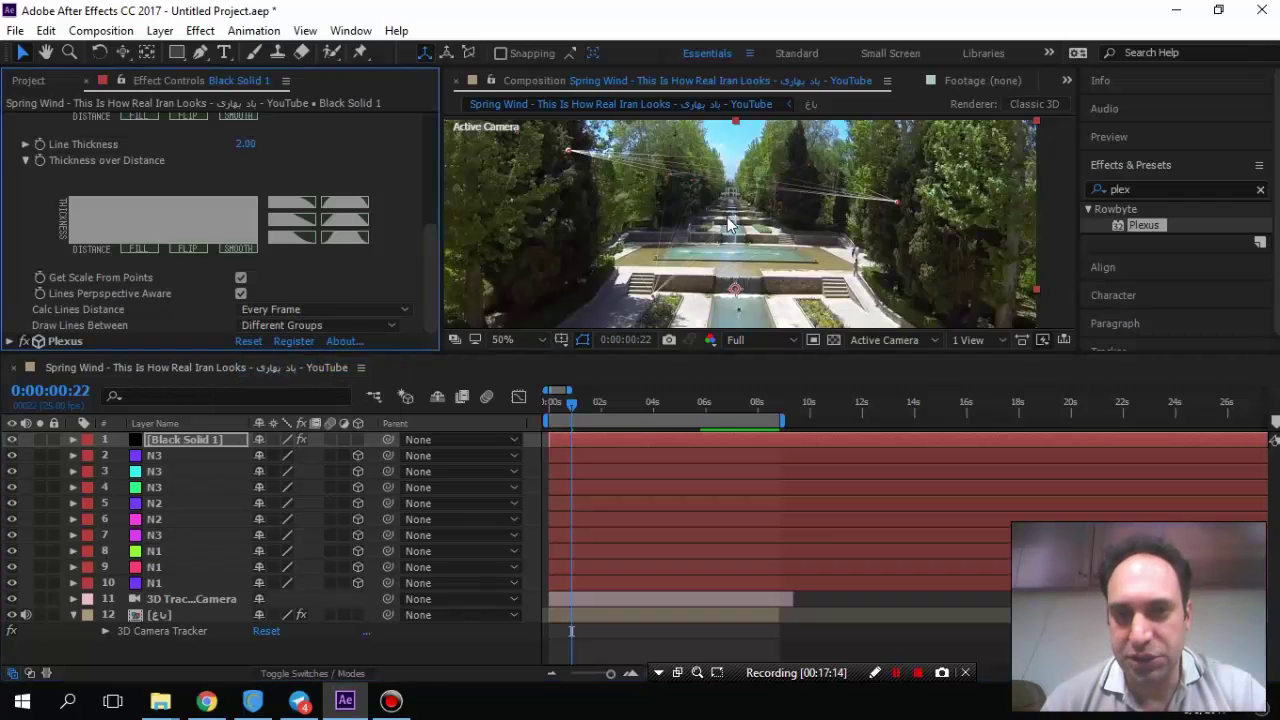
click(290, 325)
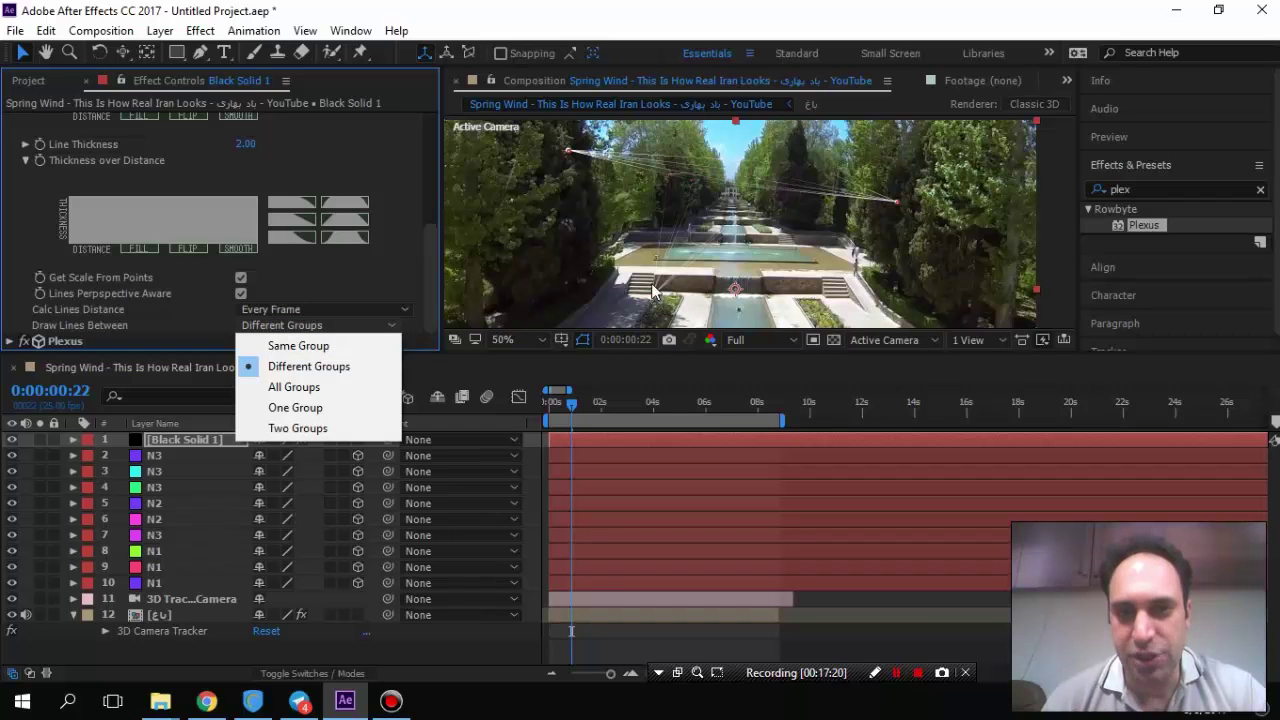
mouse_move(617, 398)
mouse_down()
mouse_move(748, 408)
mouse_move(598, 408)
mouse_up()
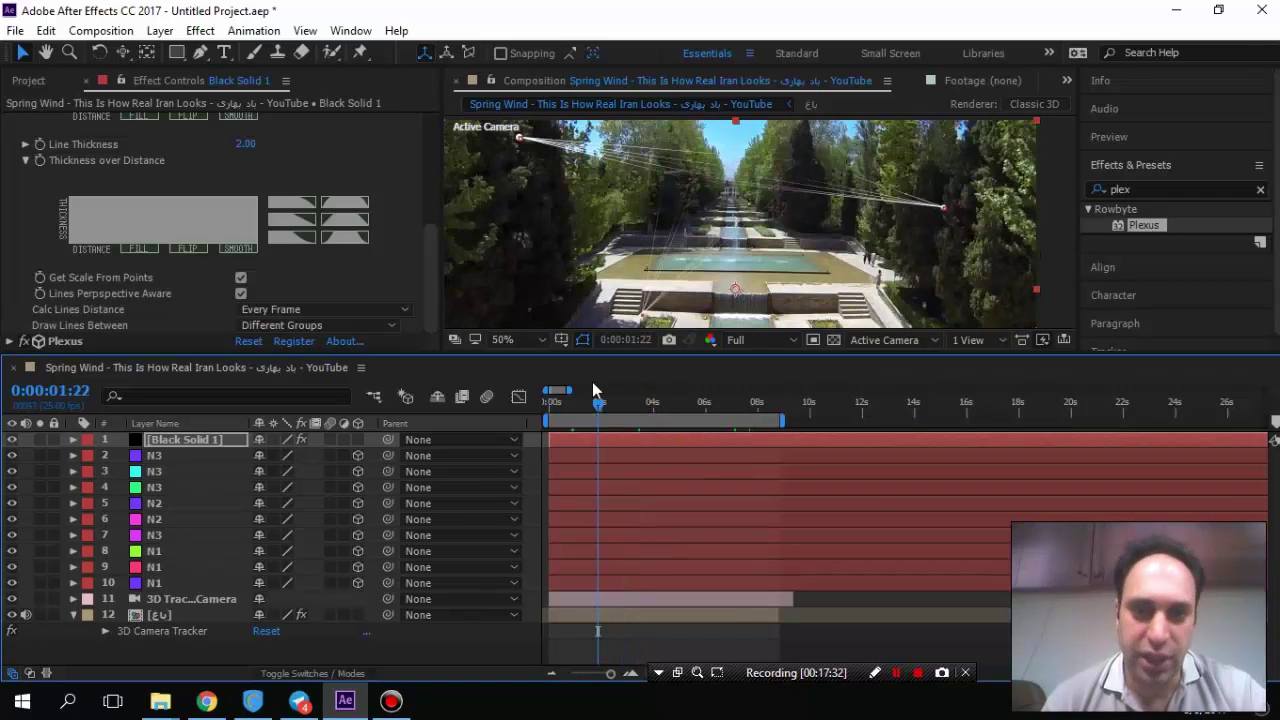
Set the Opacity over Distance curve to the concave falloff preset after trying the trapezoid and bell shapes, and check the lines at 0:00:03:06.
click(322, 314)
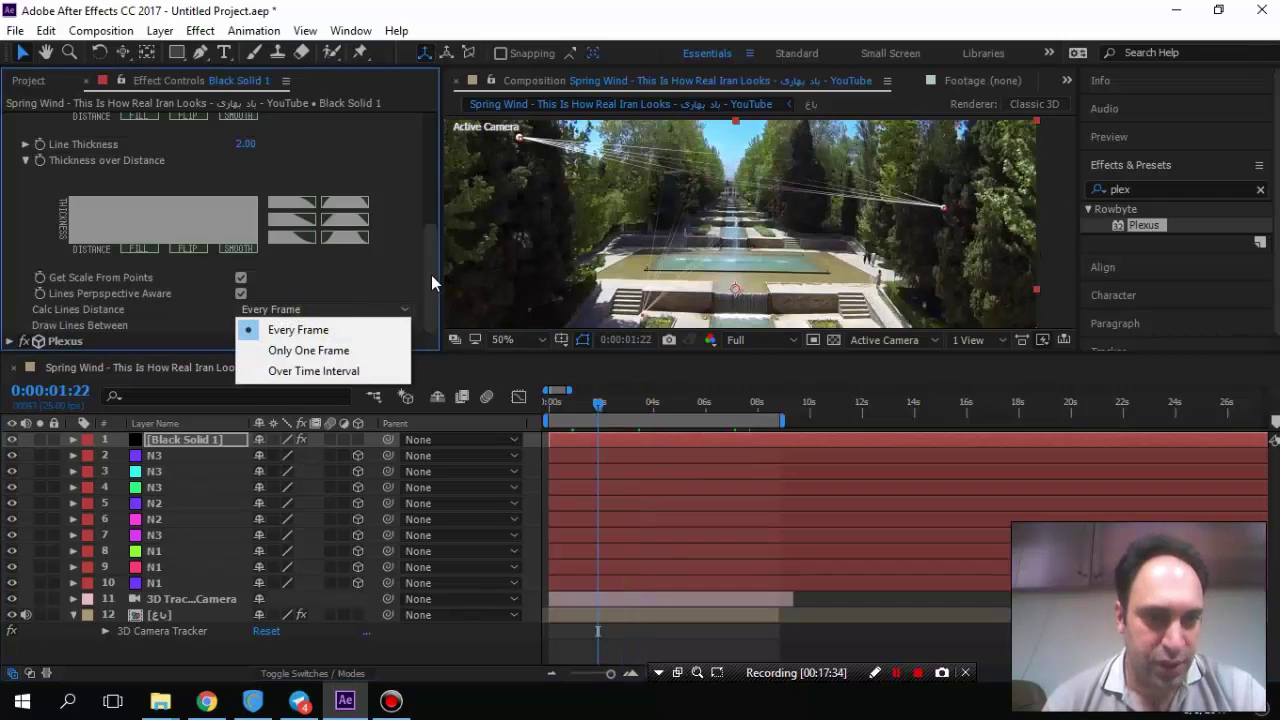
drag(431, 275, 431, 206)
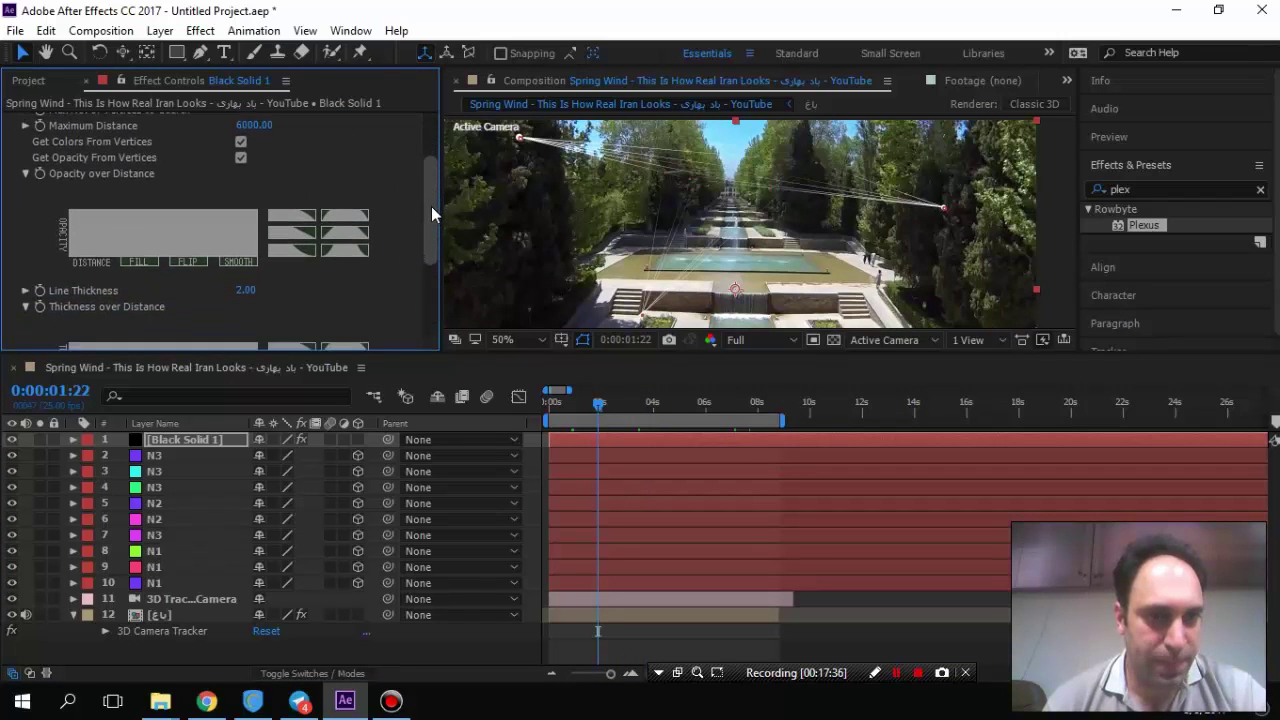
click(351, 224)
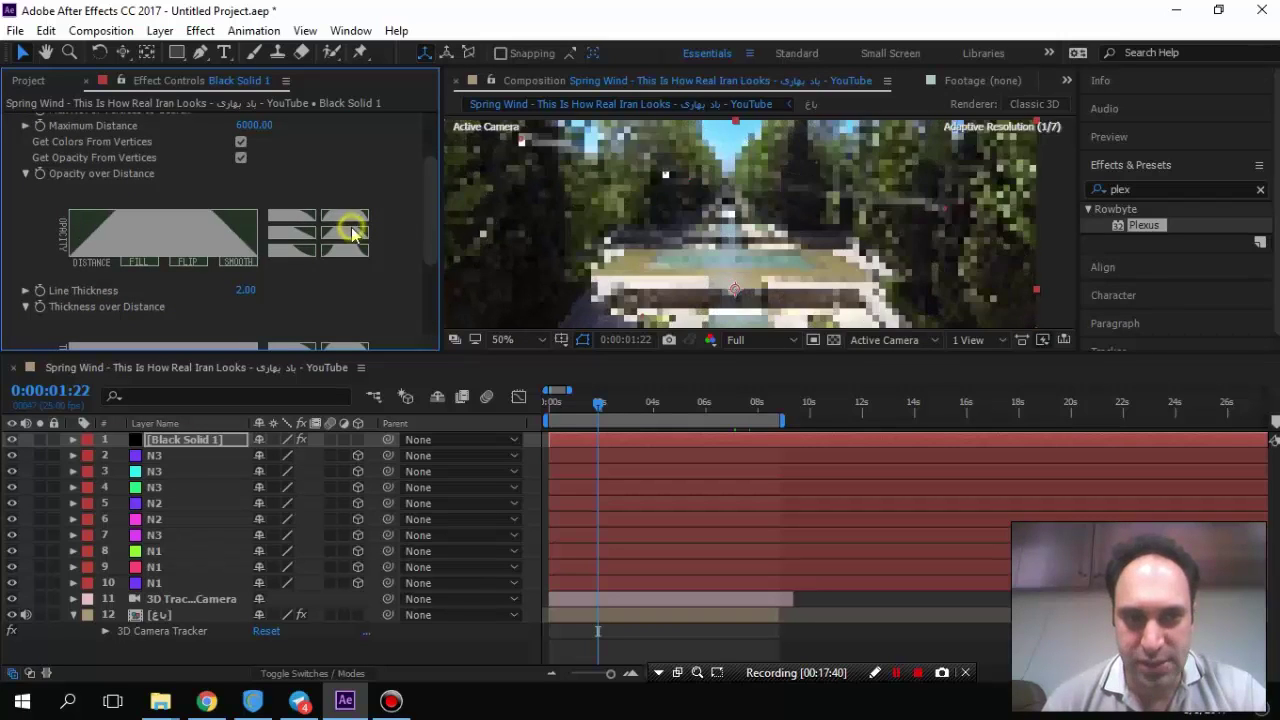
click(353, 252)
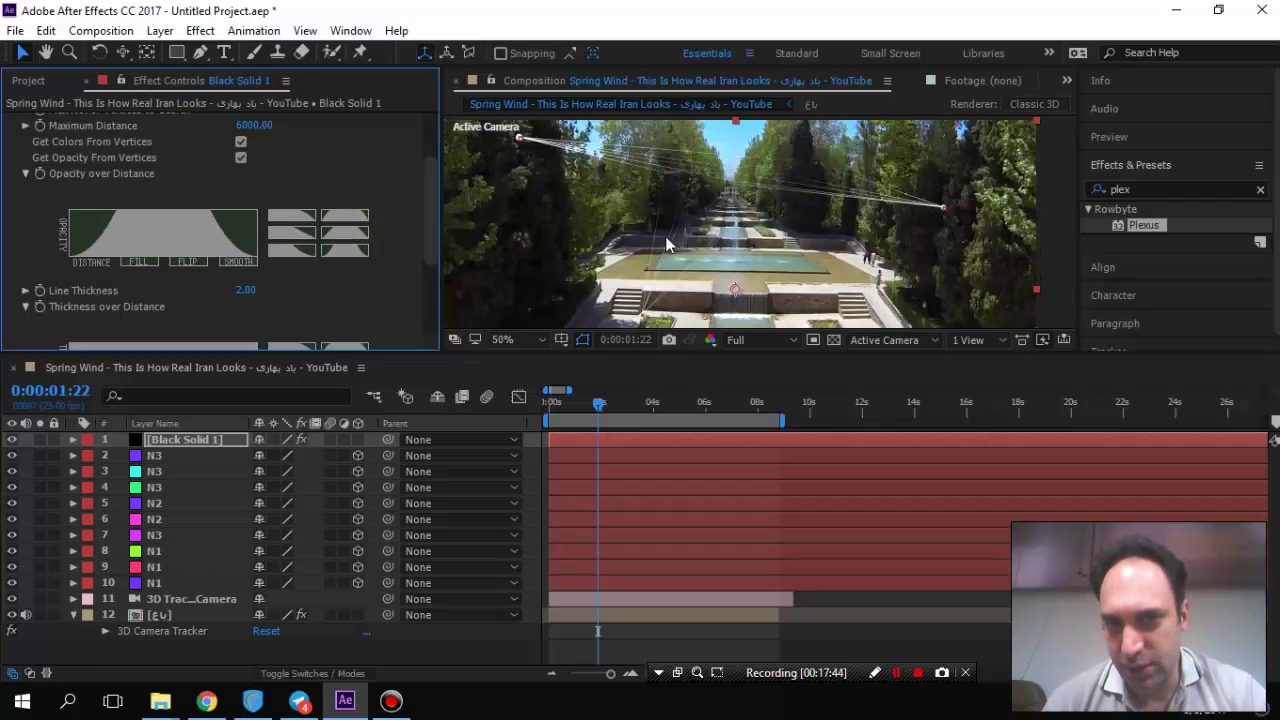
click(300, 253)
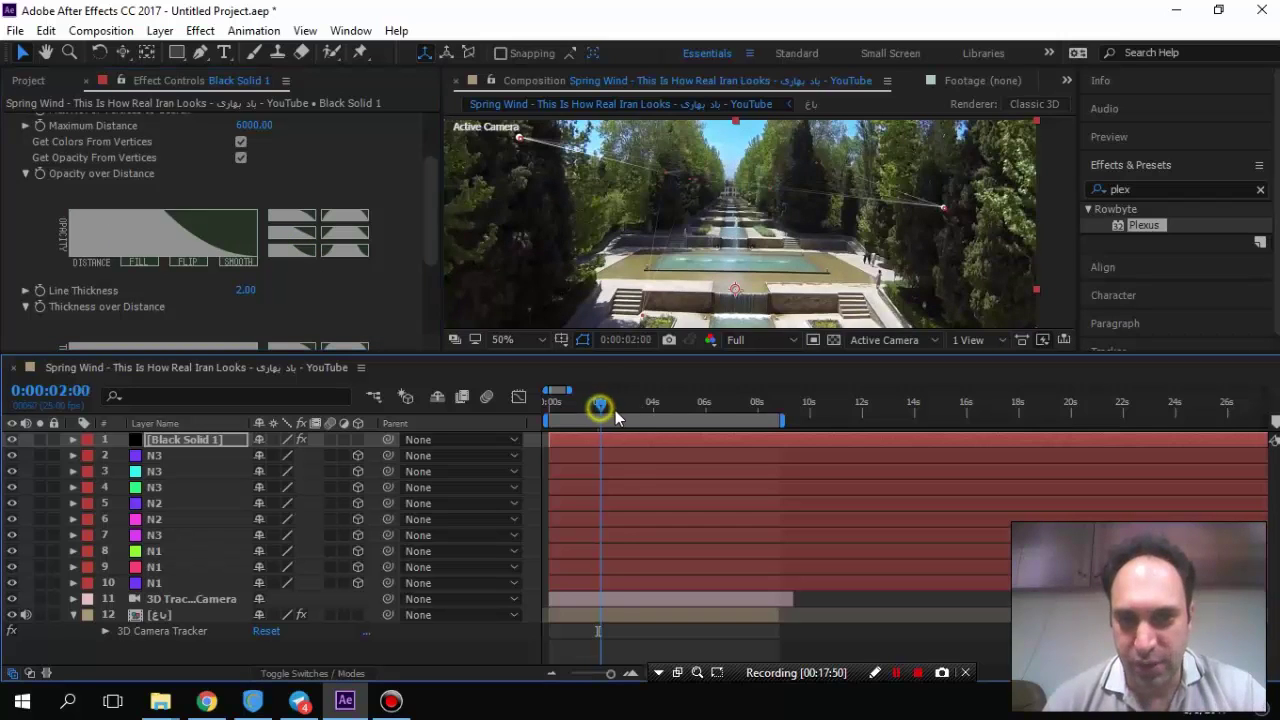
drag(615, 410, 635, 409)
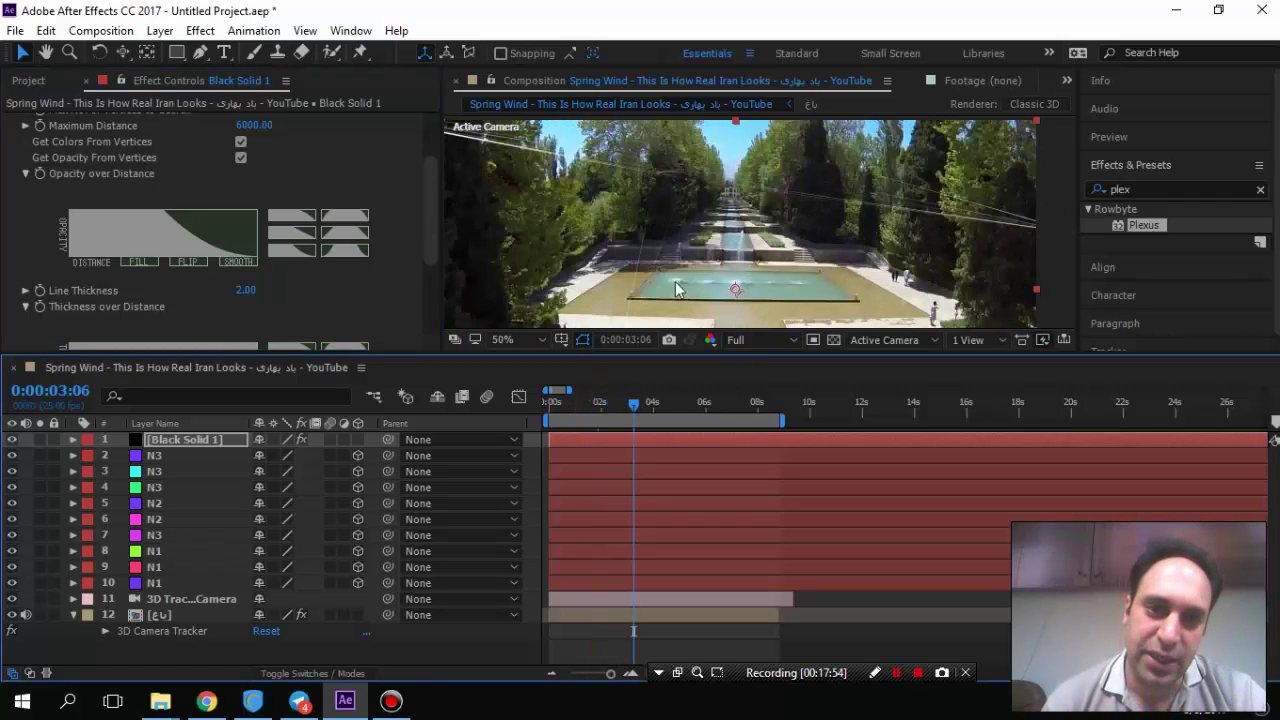
Compare the other falloff, trapezoid and bell-shaped Opacity over Distance presets at 0:00:03:06, returning to the concave falloff.
click(281, 215)
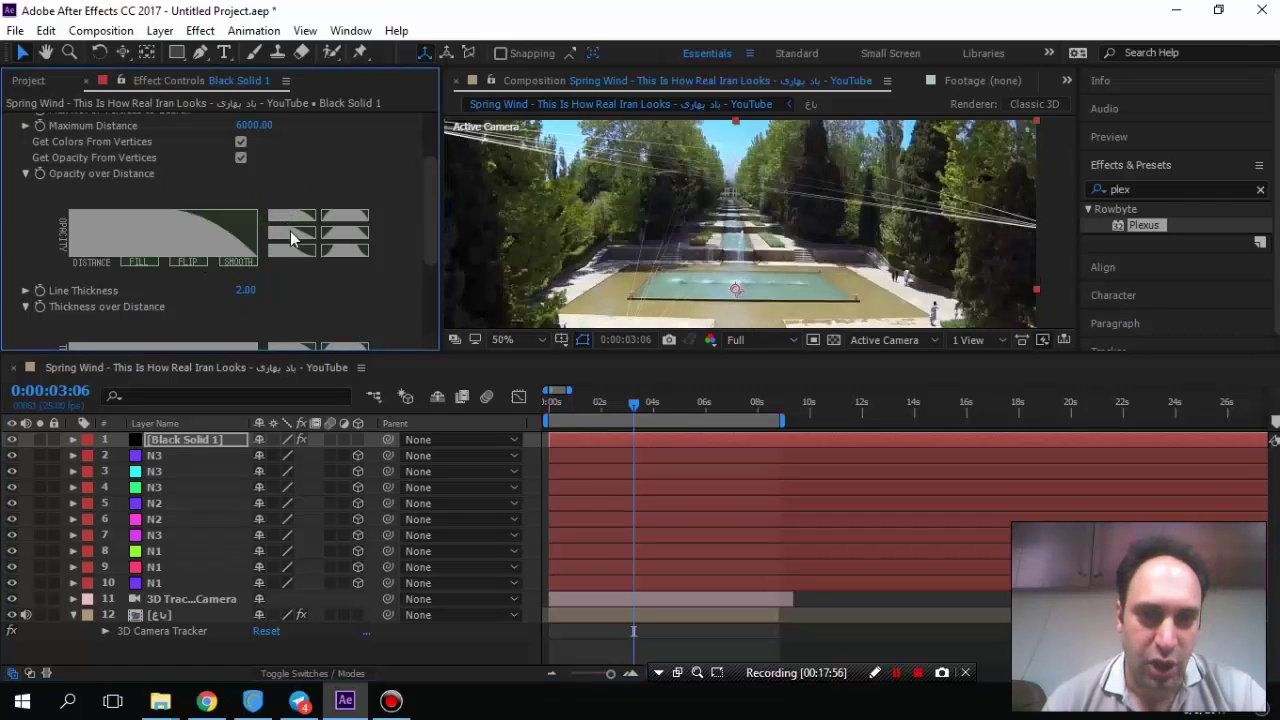
click(290, 232)
click(286, 250)
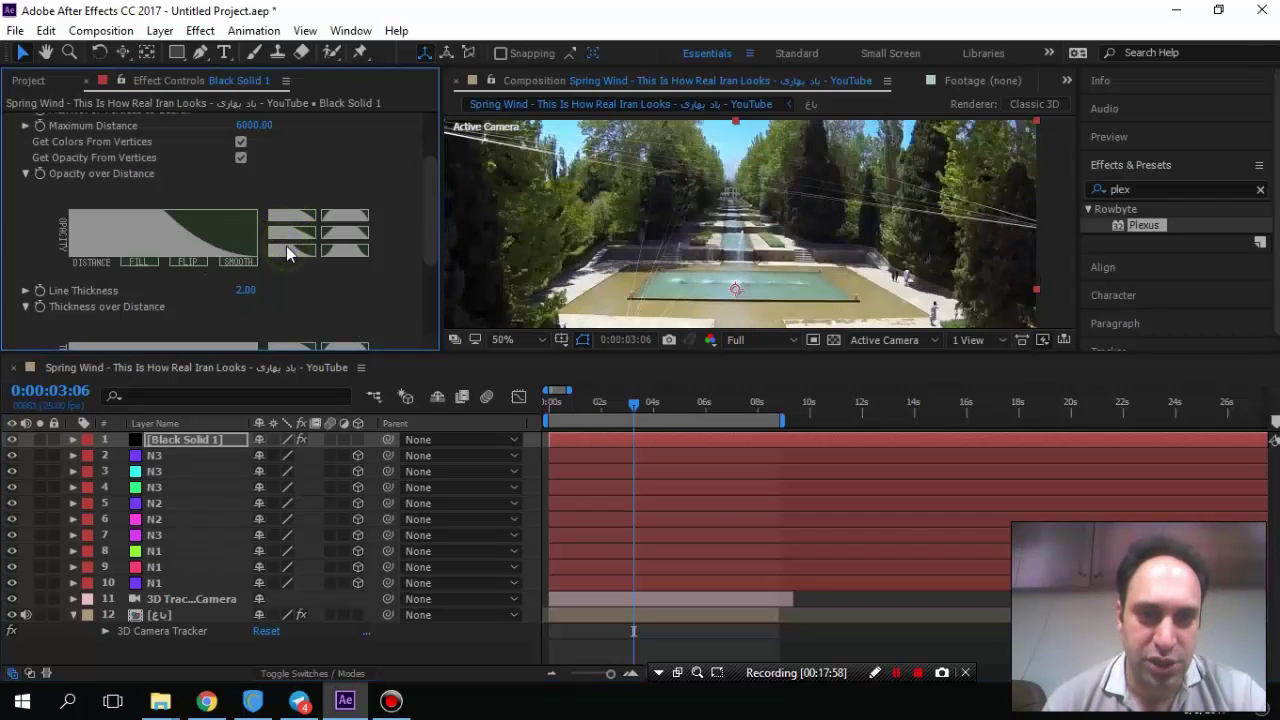
click(334, 219)
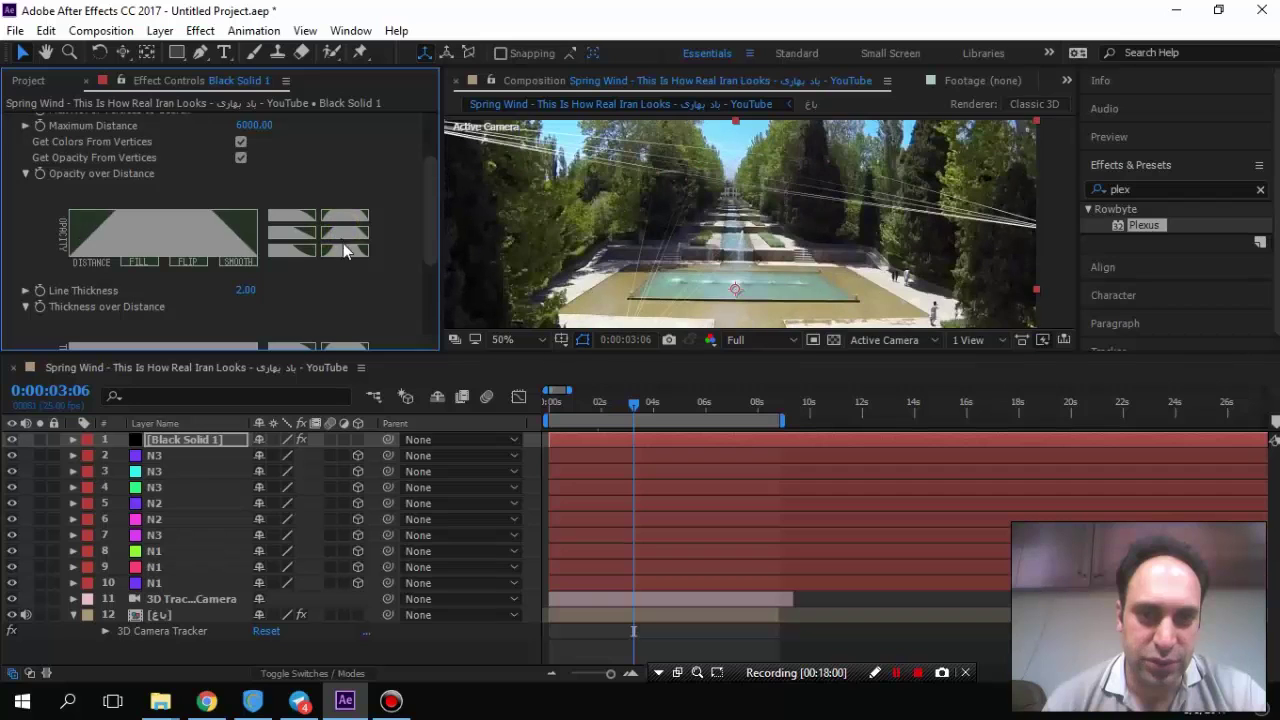
click(343, 248)
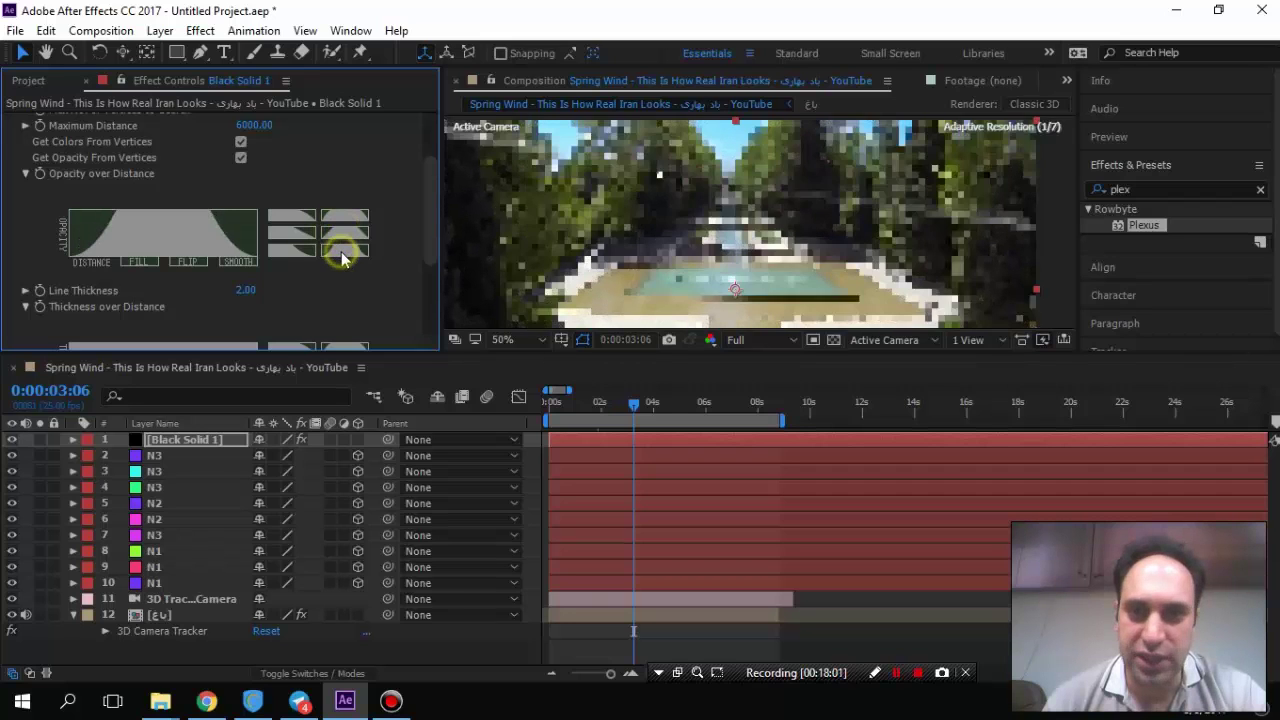
click(285, 251)
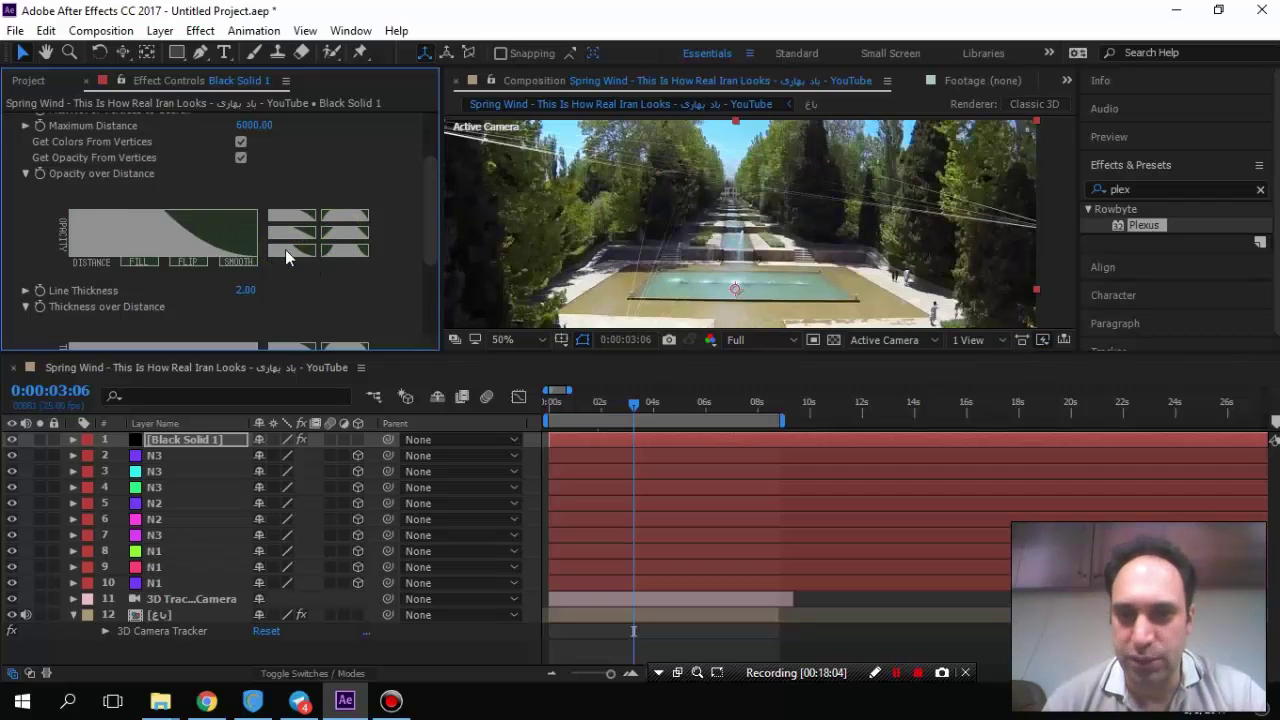
Try smoothing, flipping and filling the Opacity over Distance curve, and restore the concave falloff preset.
click(244, 262)
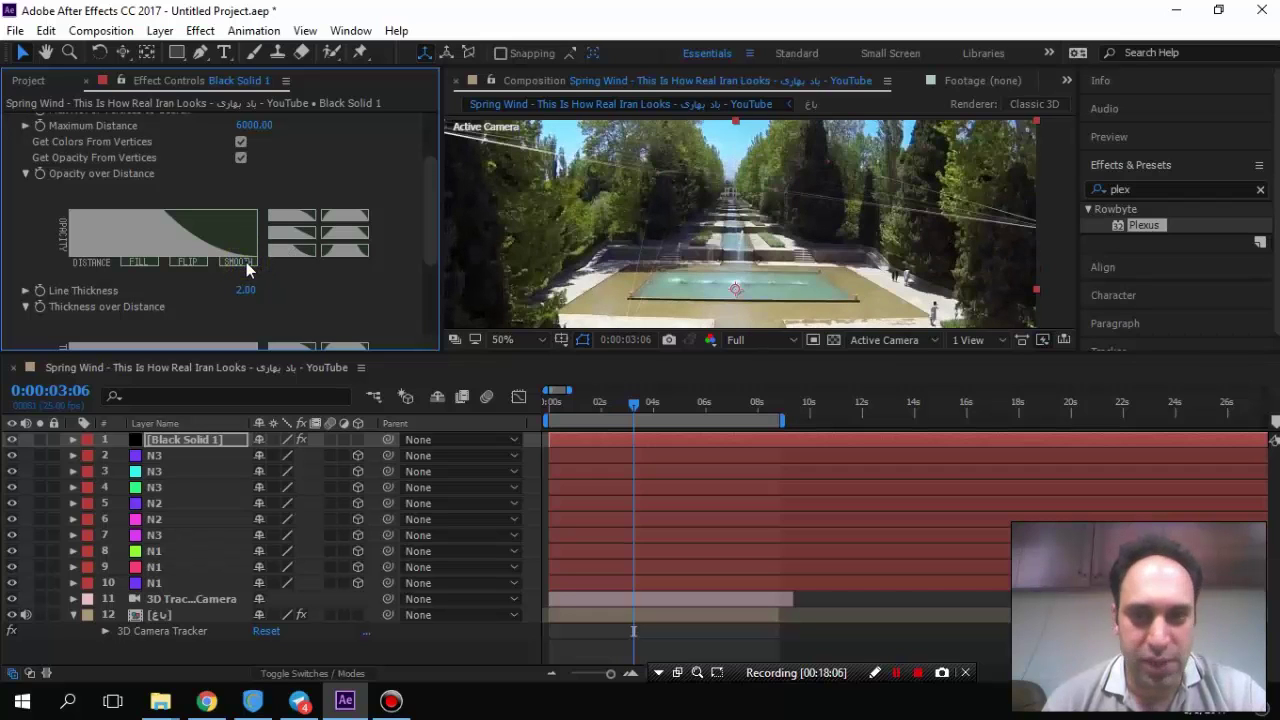
click(198, 262)
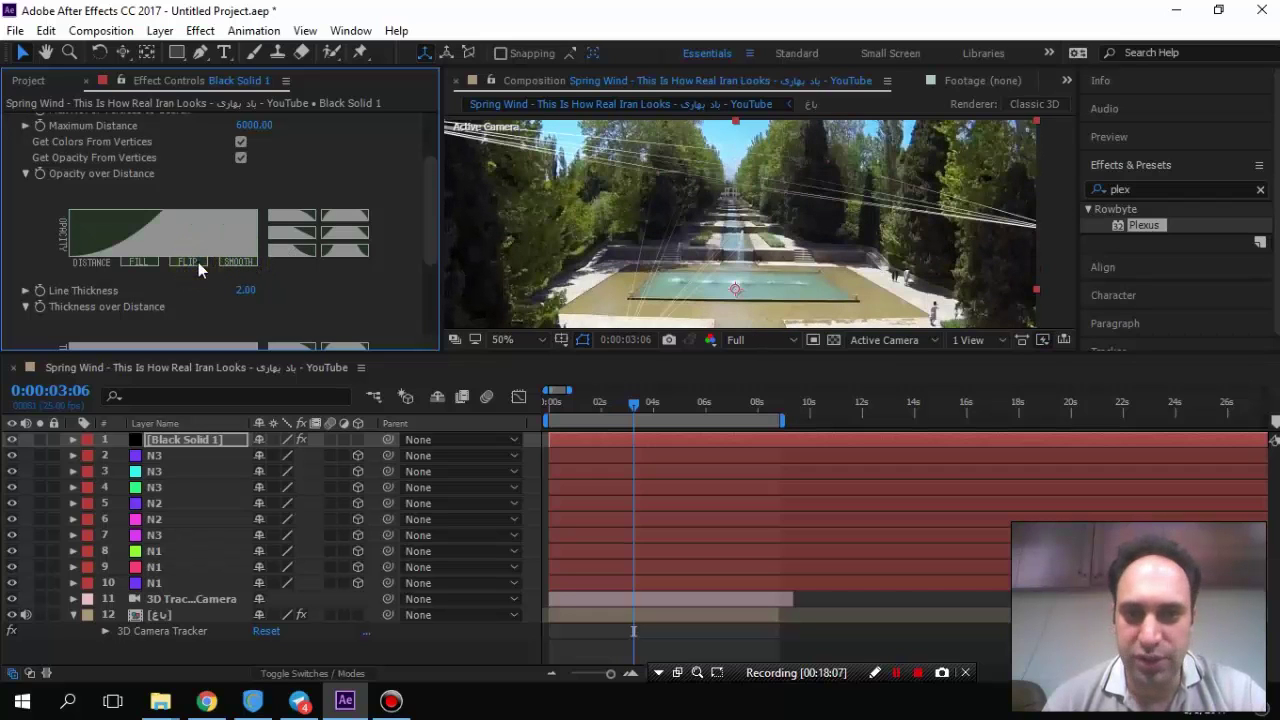
click(147, 262)
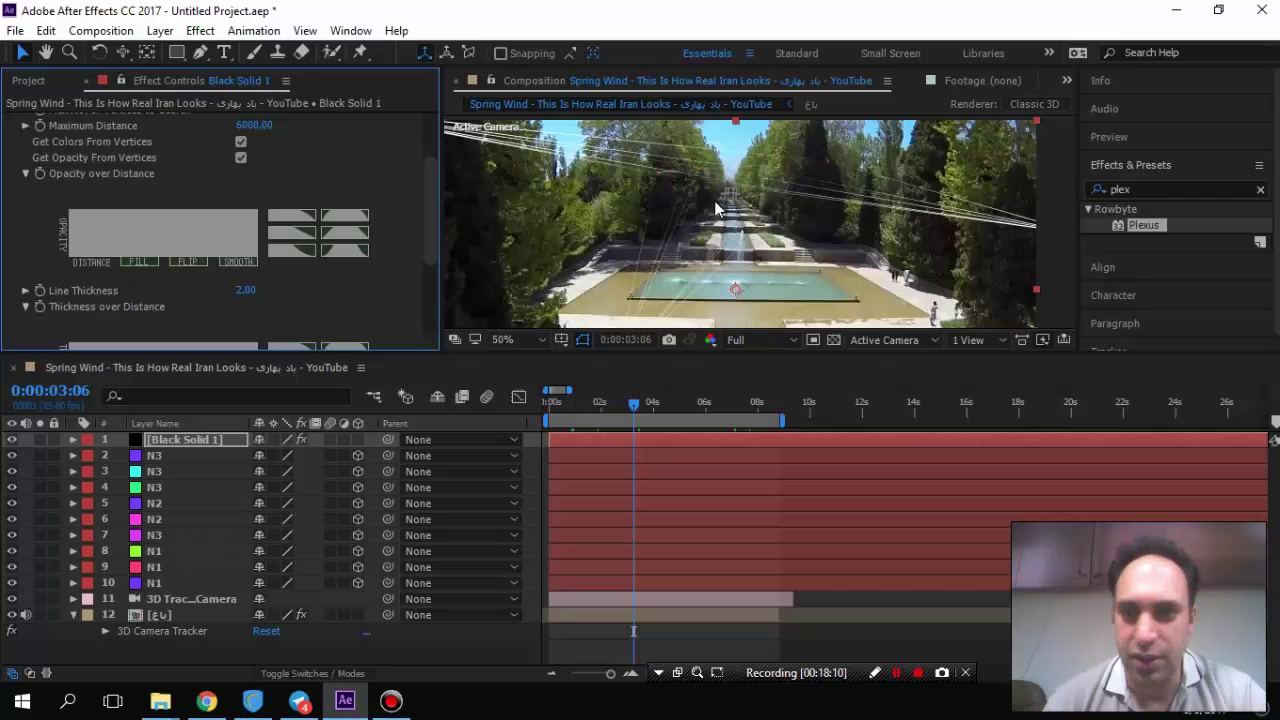
click(295, 252)
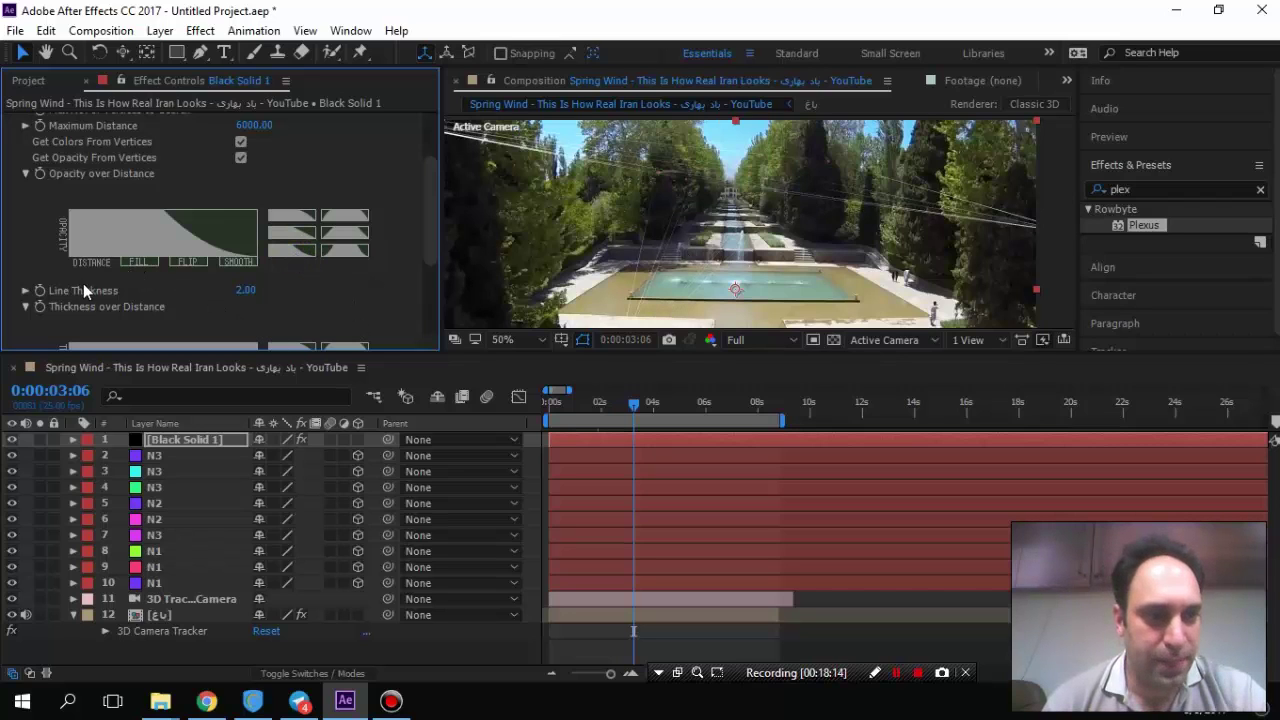
Collapse Thickness over Distance, Opacity over Distance and the whole Plexus Lines Renderer effect.
click(26, 307)
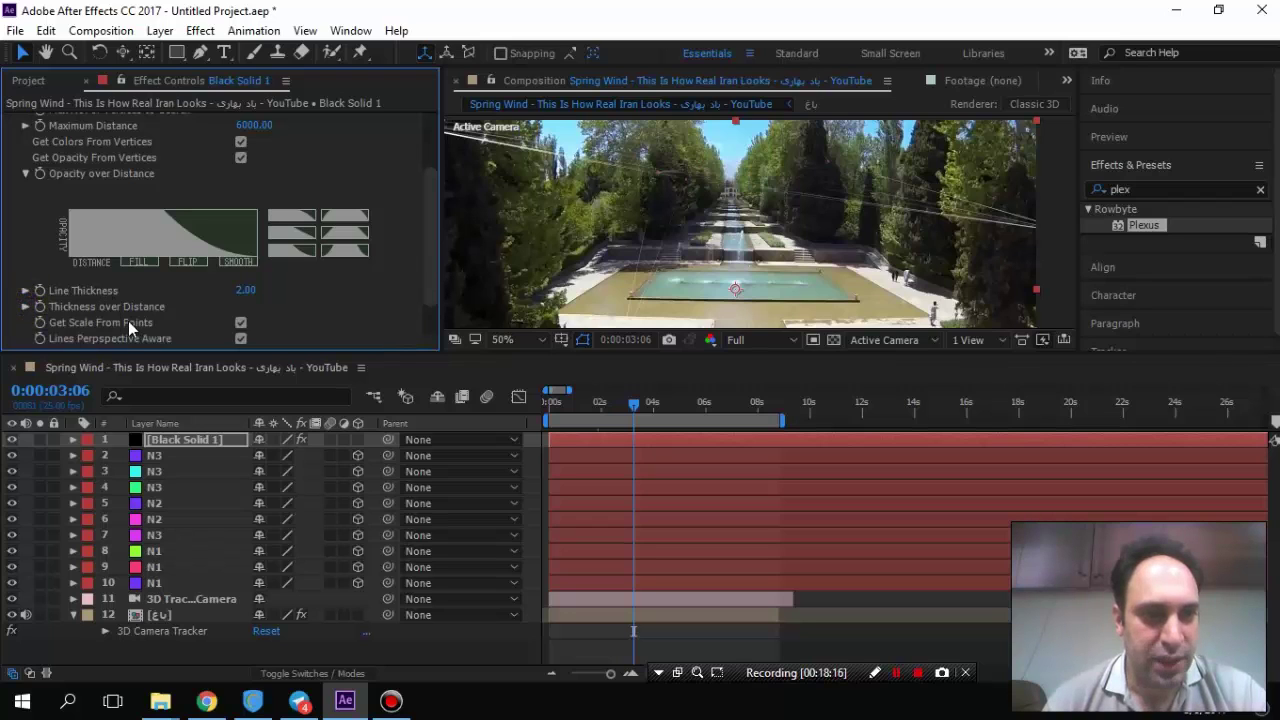
click(23, 174)
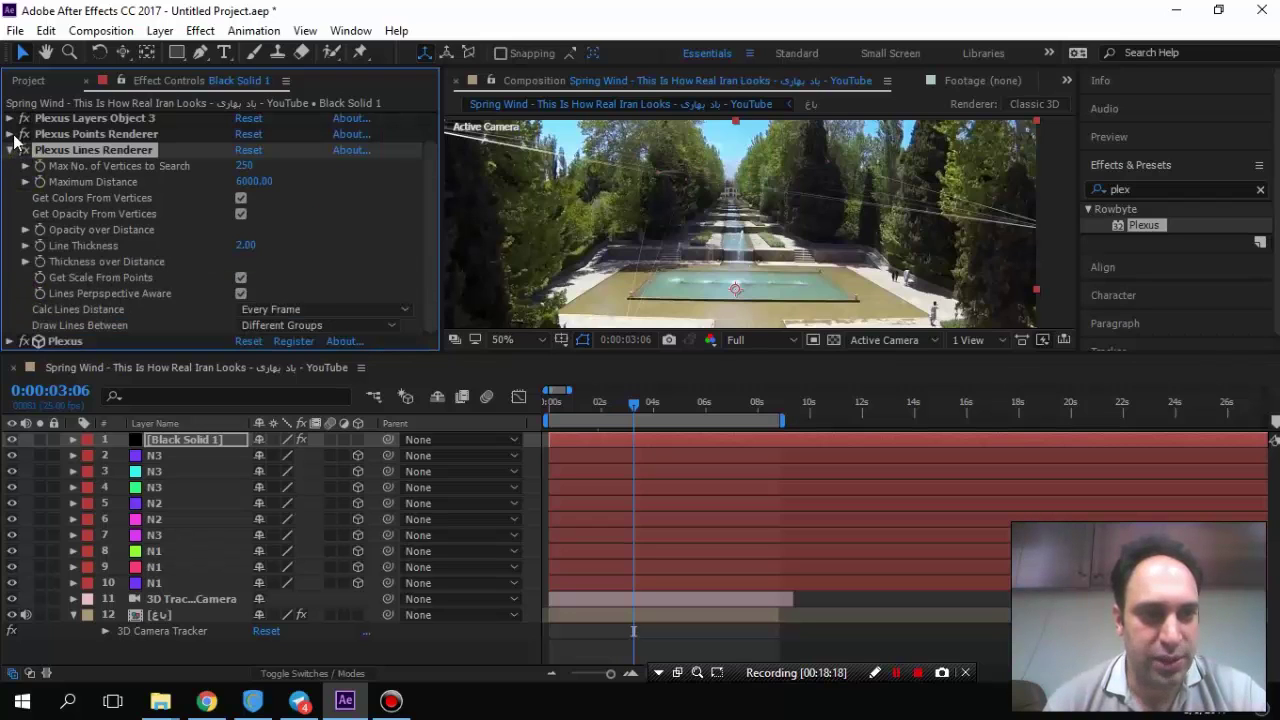
click(10, 151)
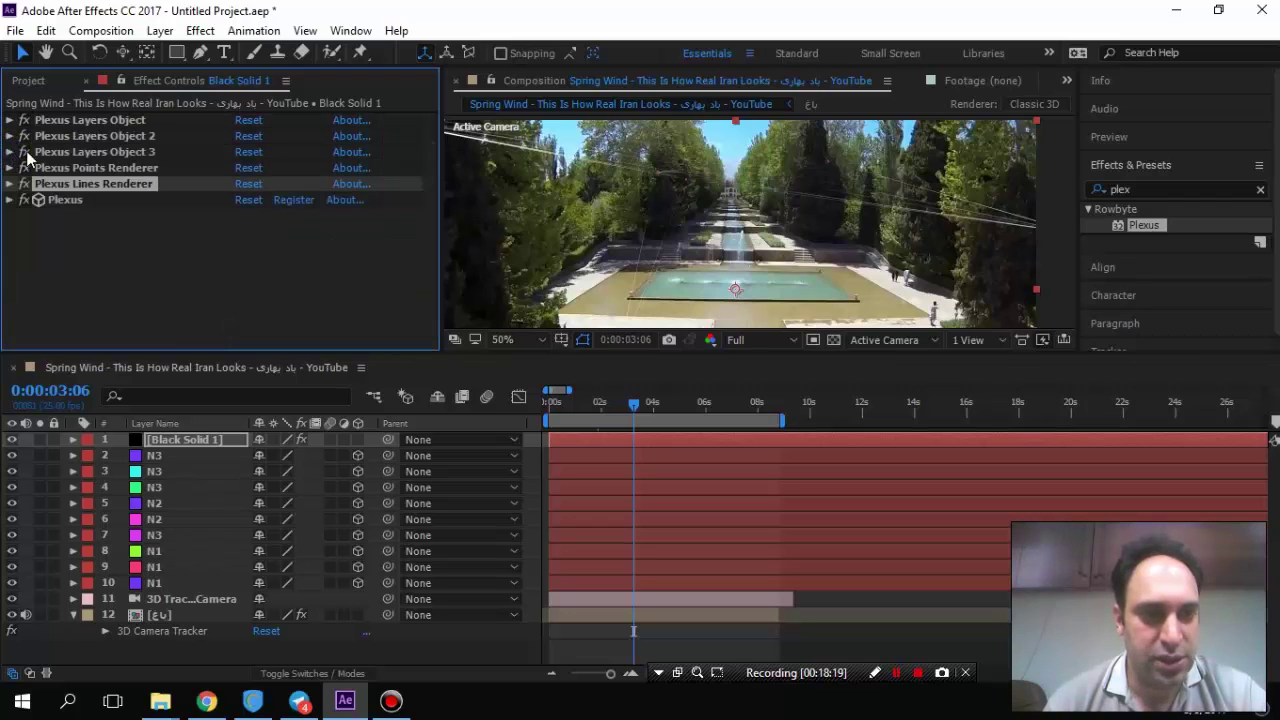
Check the composition in a maximized viewer, restore the layout and set the magnification to fit the frame.
click(568, 265)
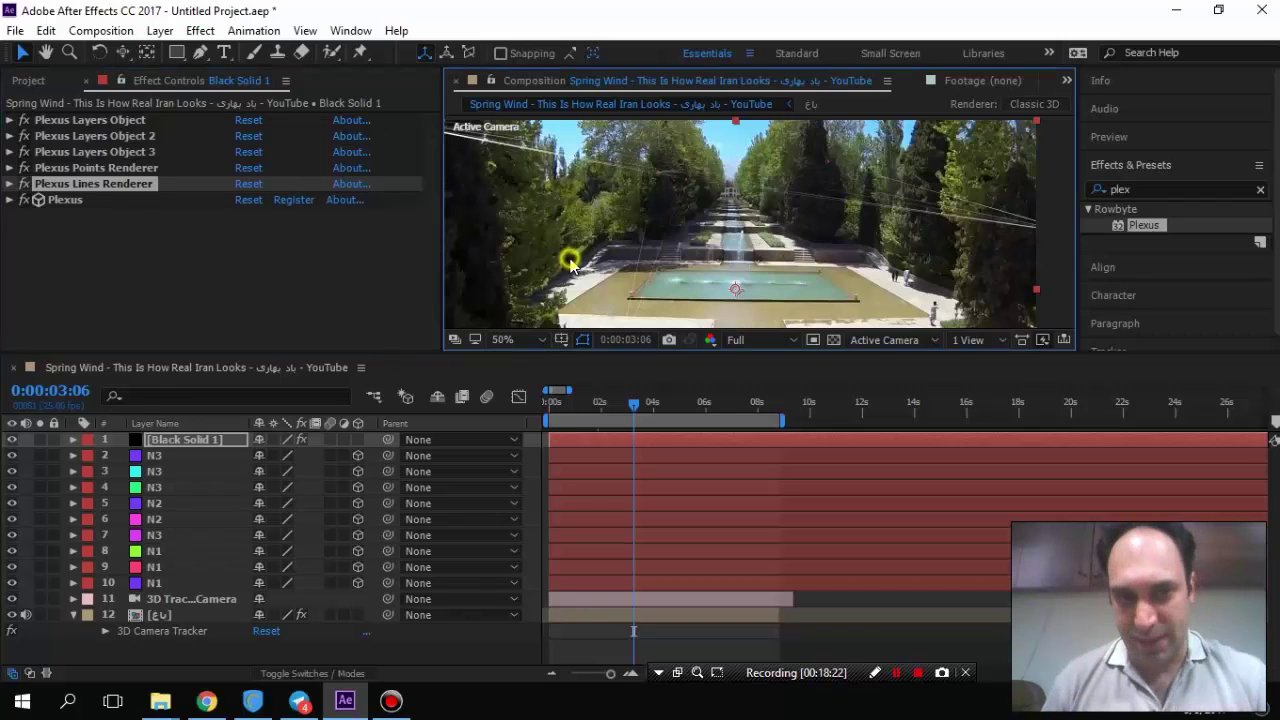
key(grave)
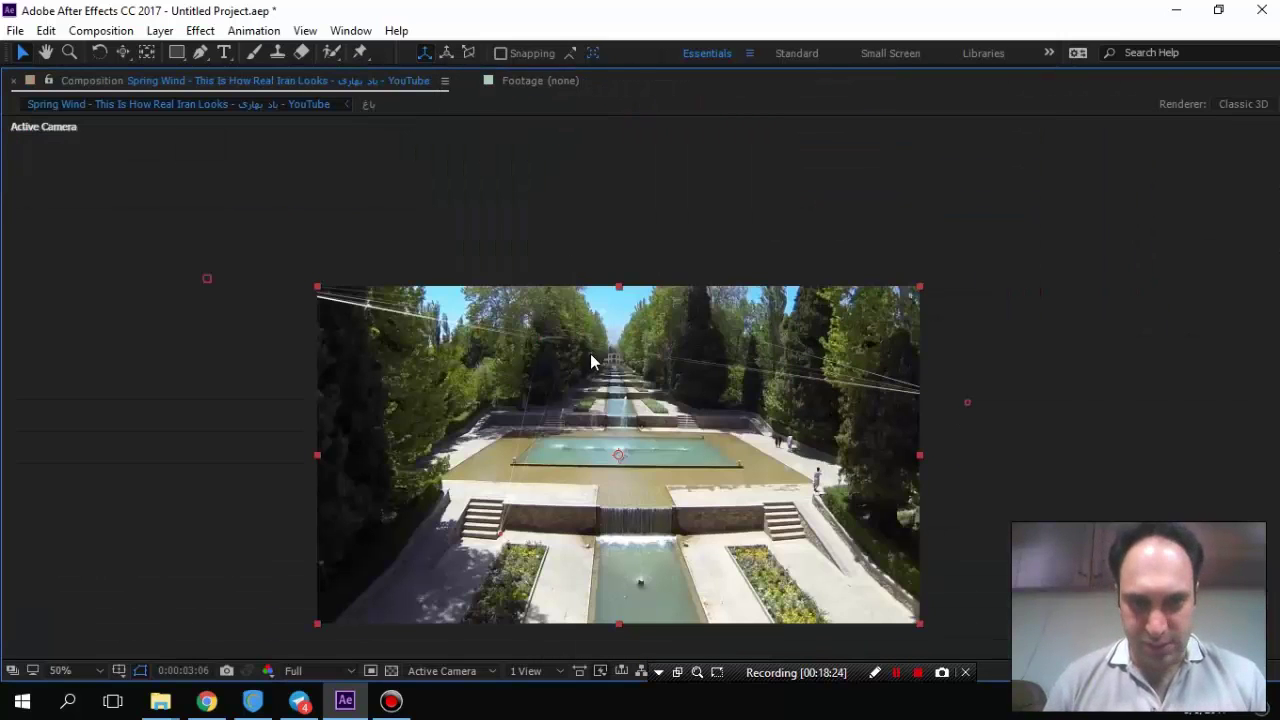
key(grave)
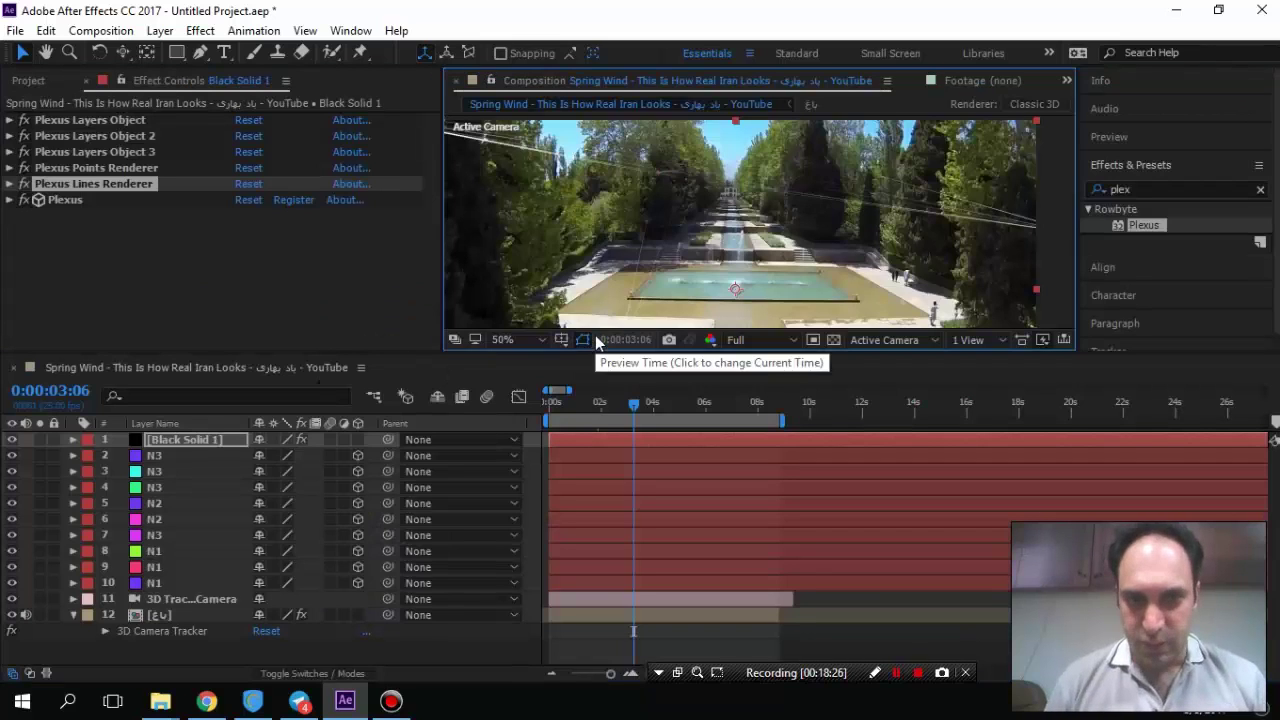
click(505, 340)
click(587, 28)
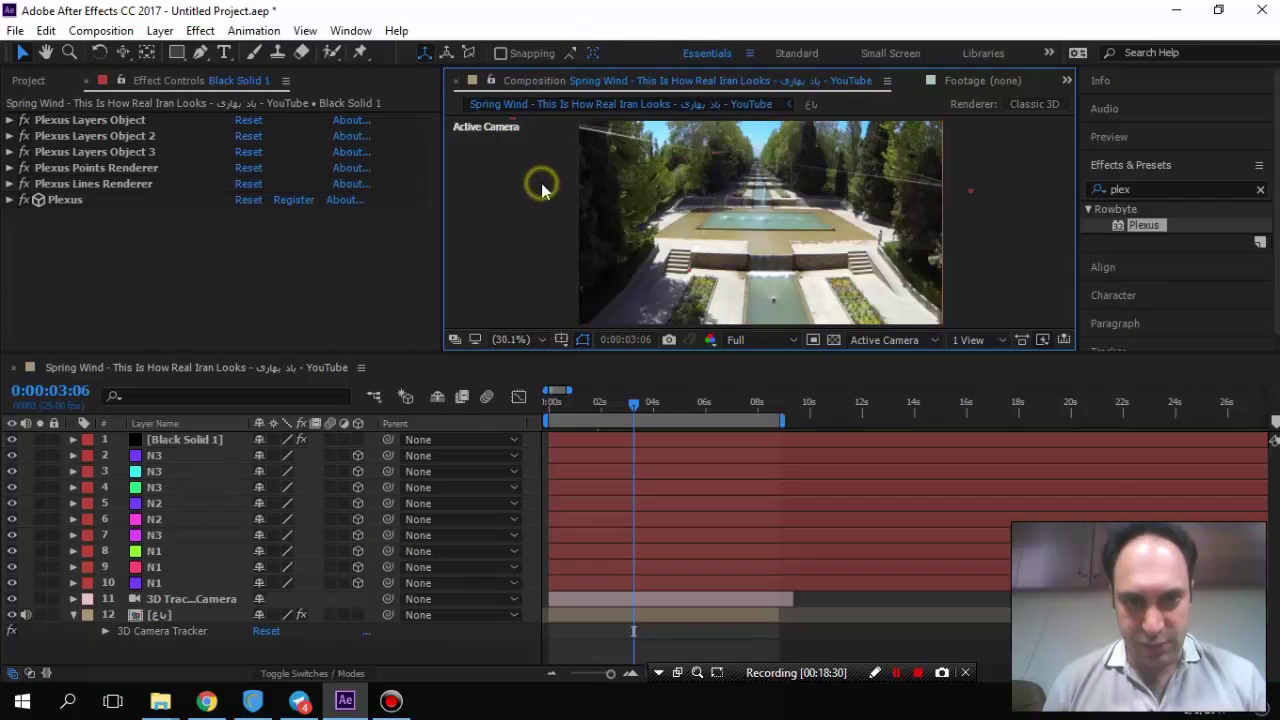
Preview the Different Groups lines from the composition's start in a maximized viewer, and restore the layout.
key(grave)
key(Home)
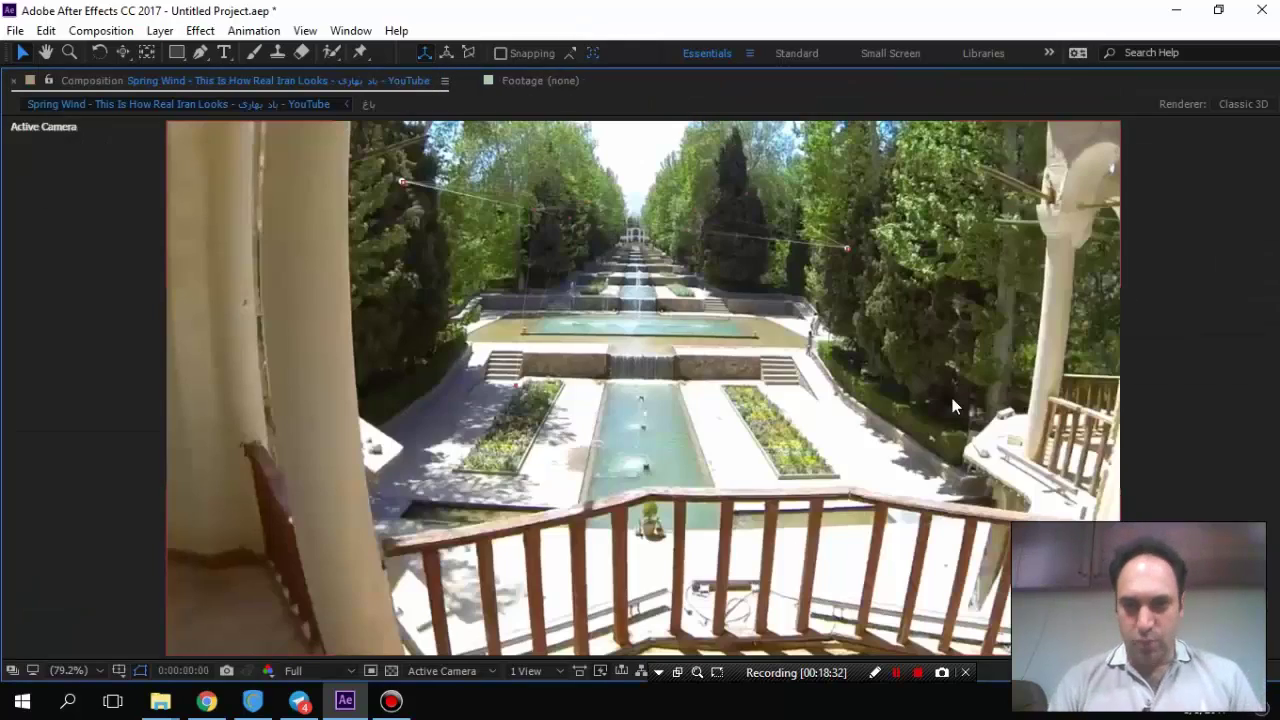
key(space)
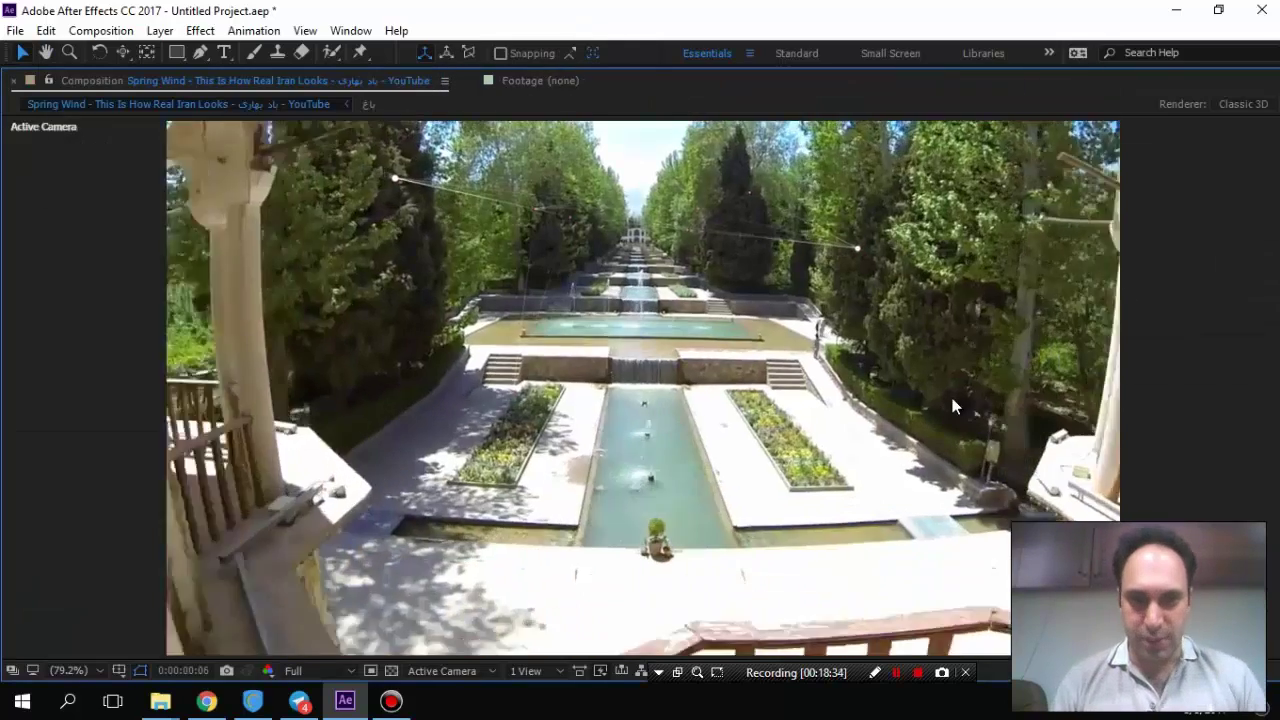
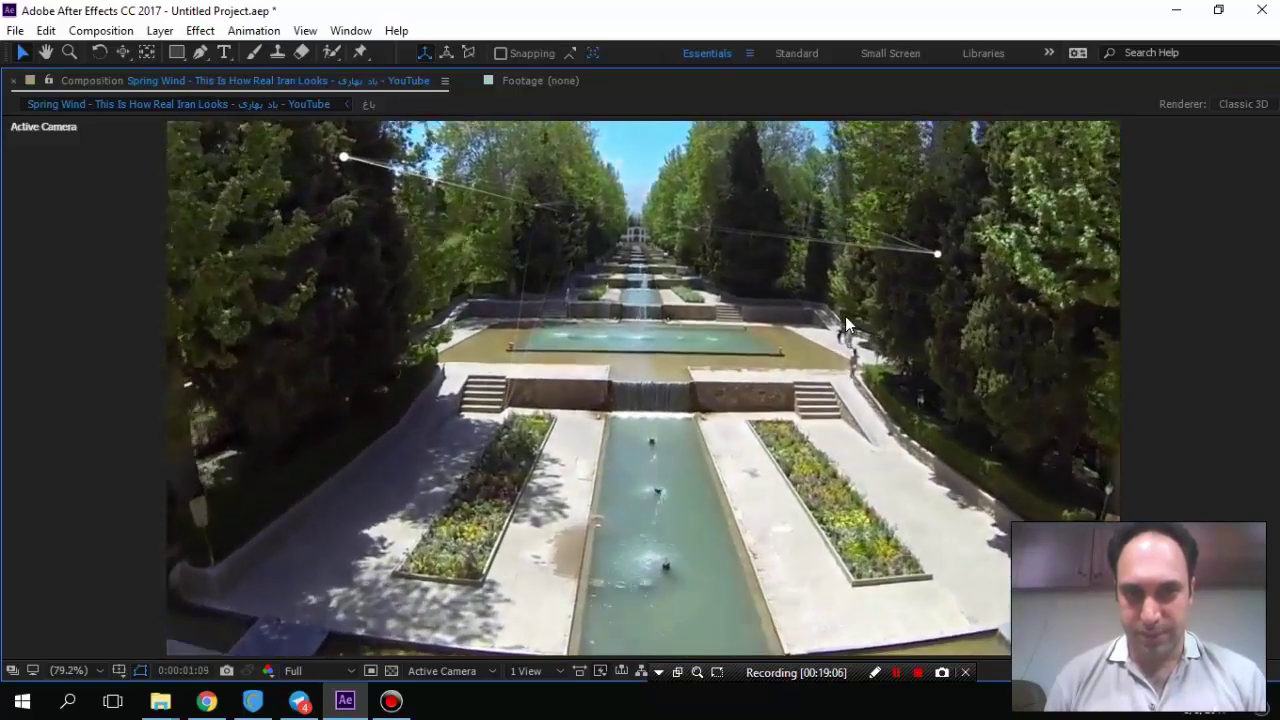
key(space)
key(grave)
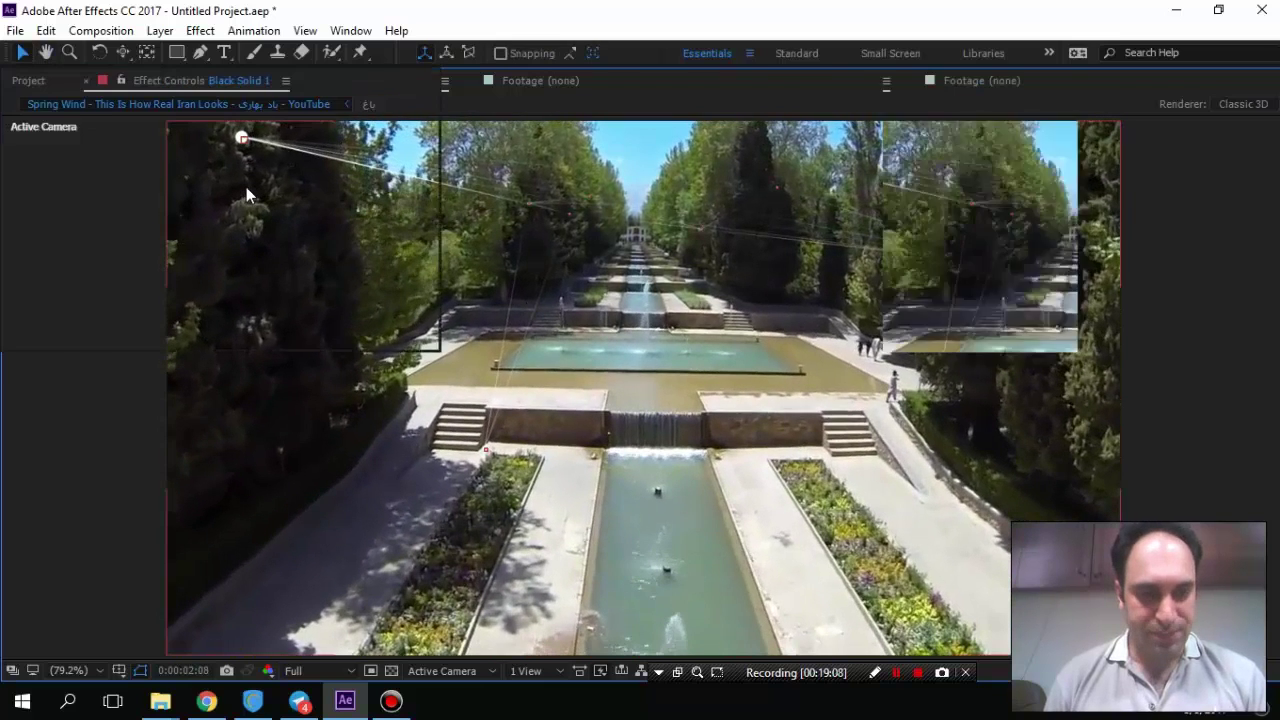
Set Draw Lines Between in Plexus Lines Renderer to All Groups after trying Same Group.
click(10, 184)
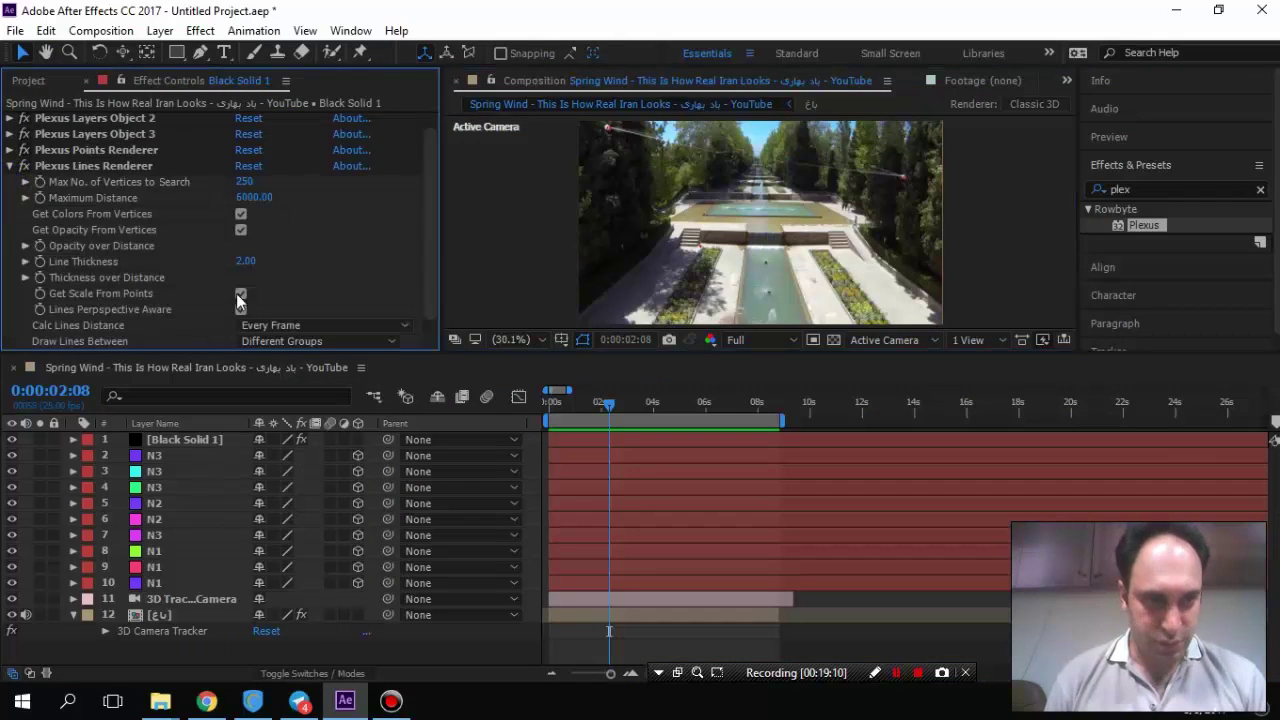
drag(428, 266, 429, 313)
click(325, 325)
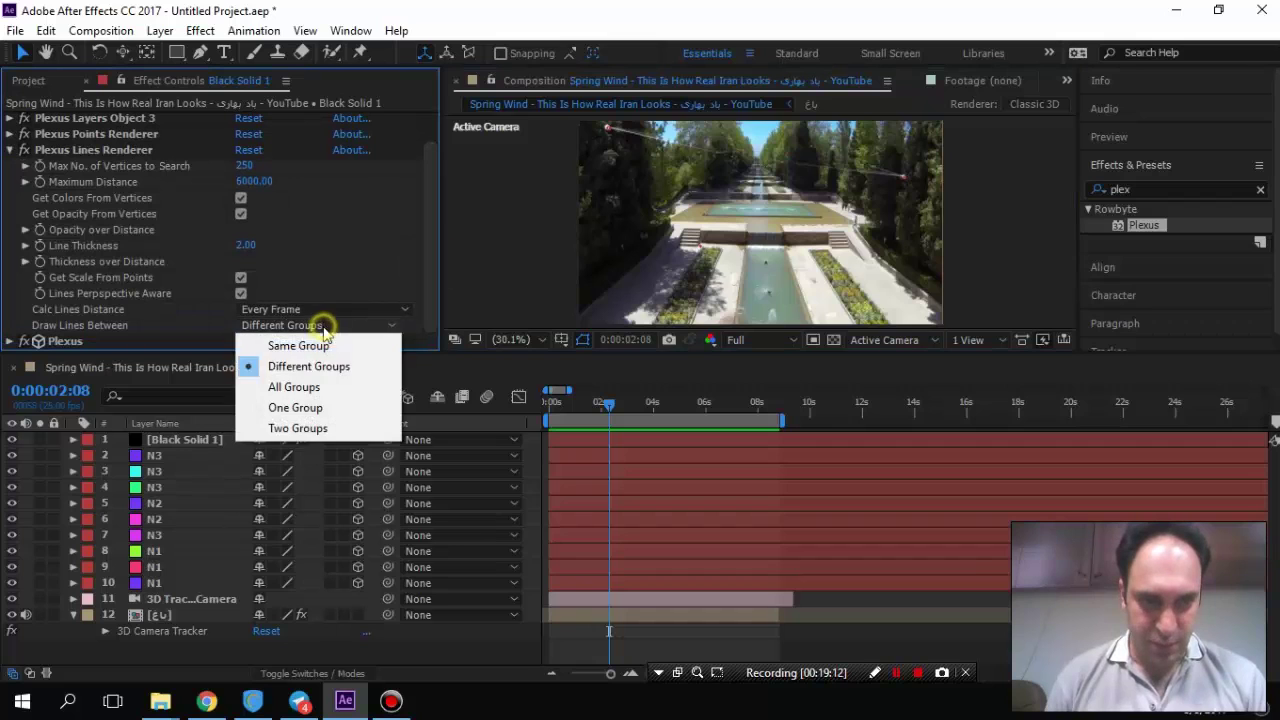
click(323, 350)
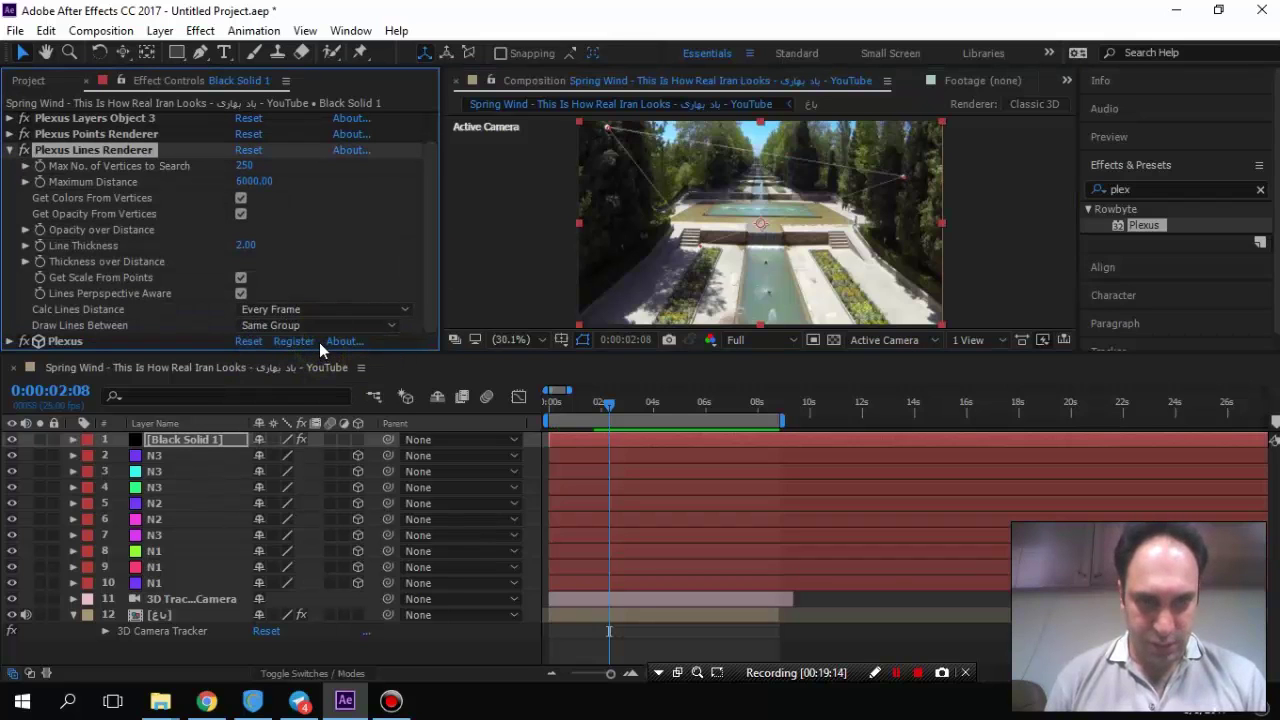
click(313, 324)
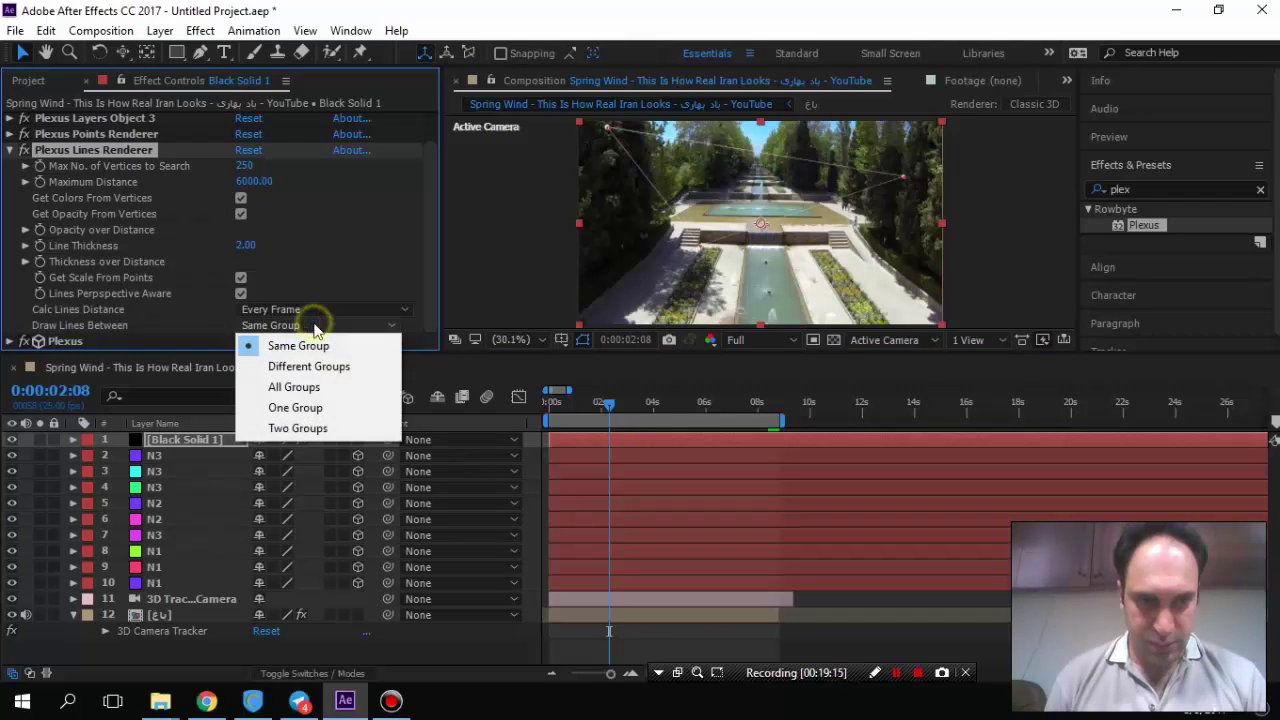
click(313, 388)
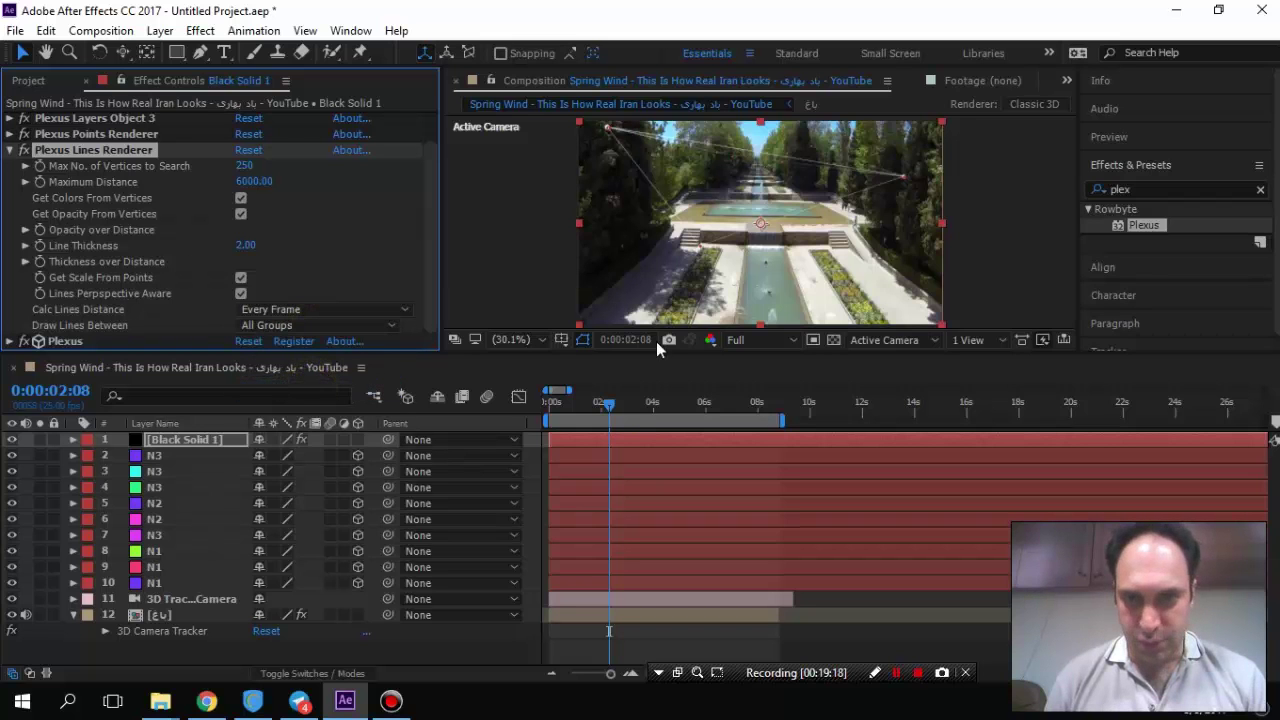
Preview the All Groups lines from the composition's start in a maximized viewer, restore the layout and stop playback at 0:00:05:02.
key(grave)
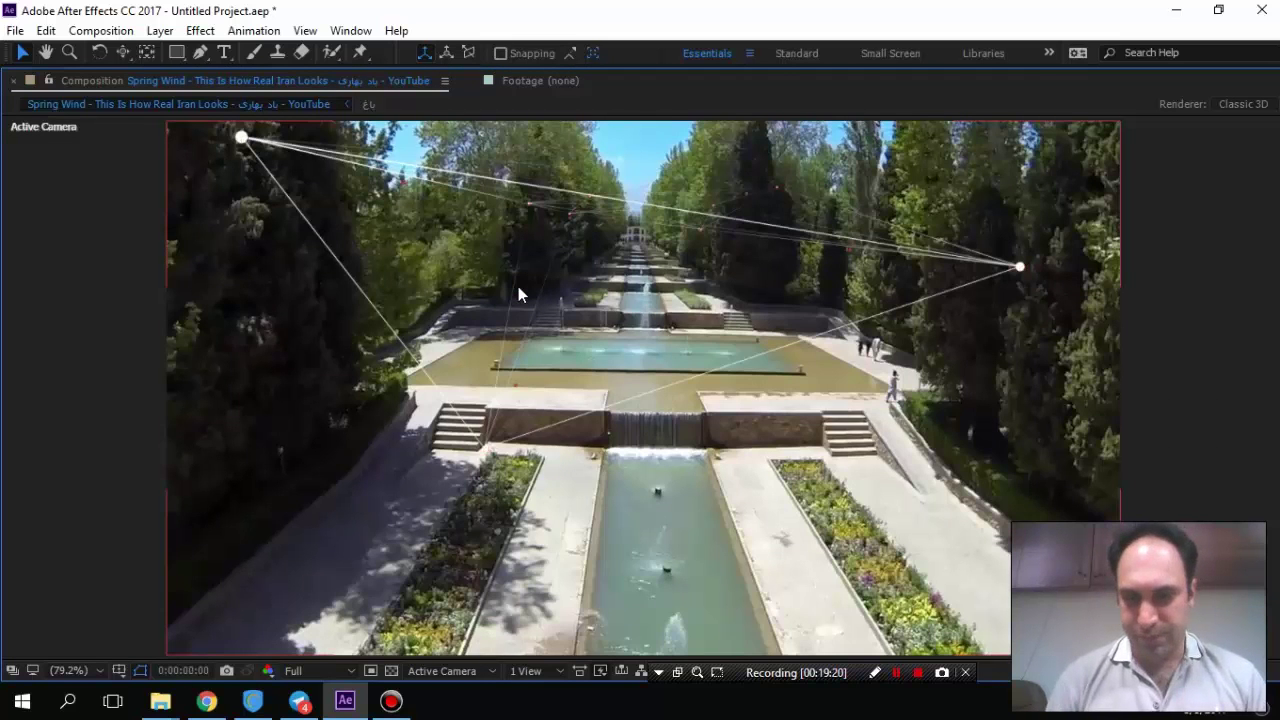
key(Home)
key(space)
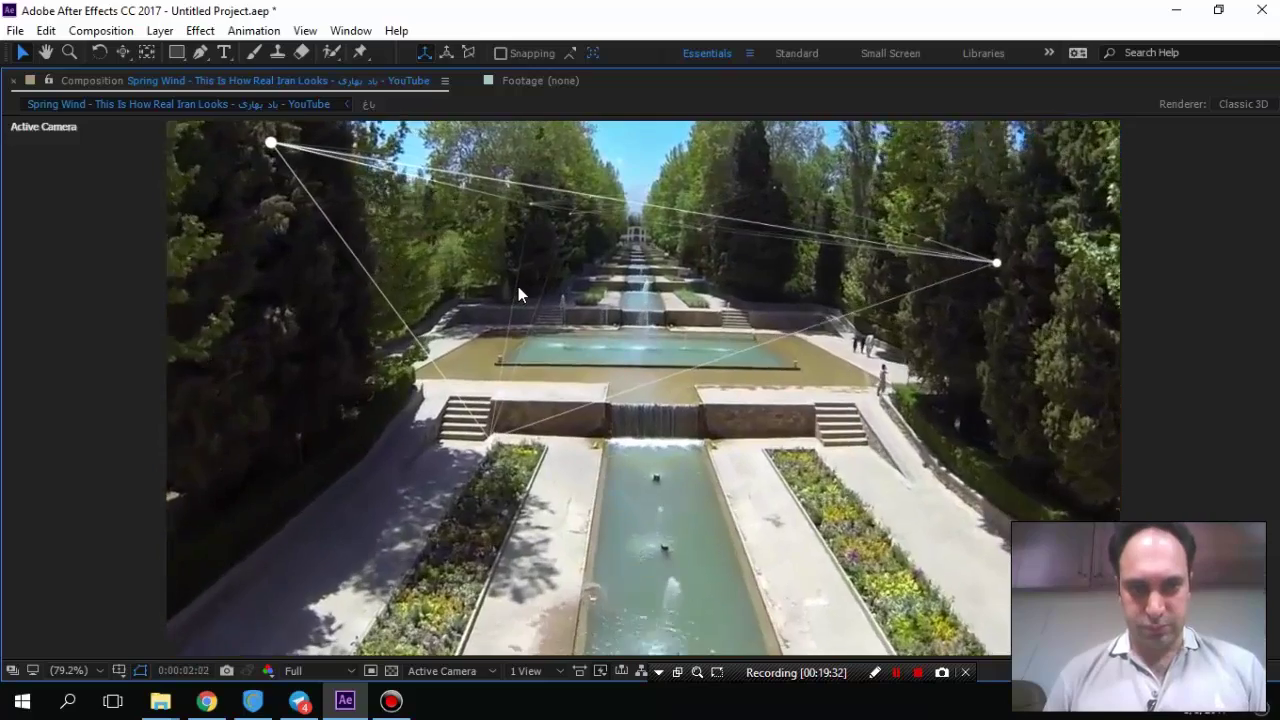
key(grave)
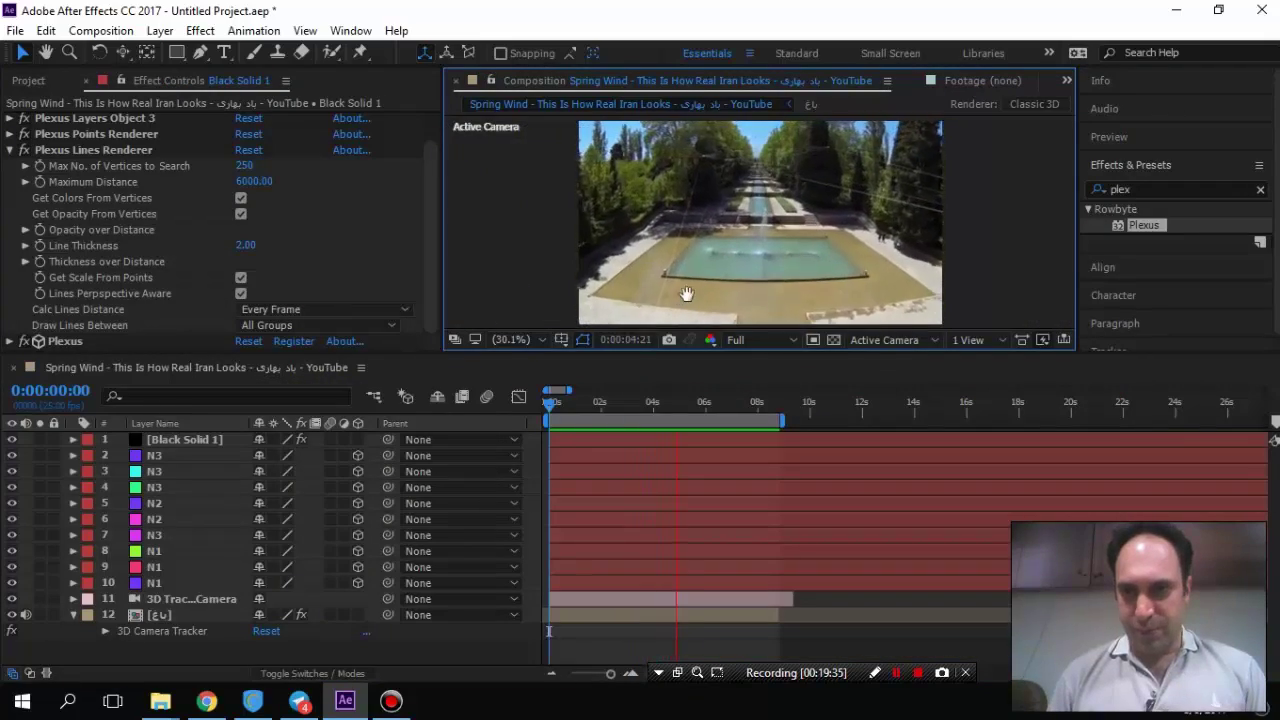
key(space)
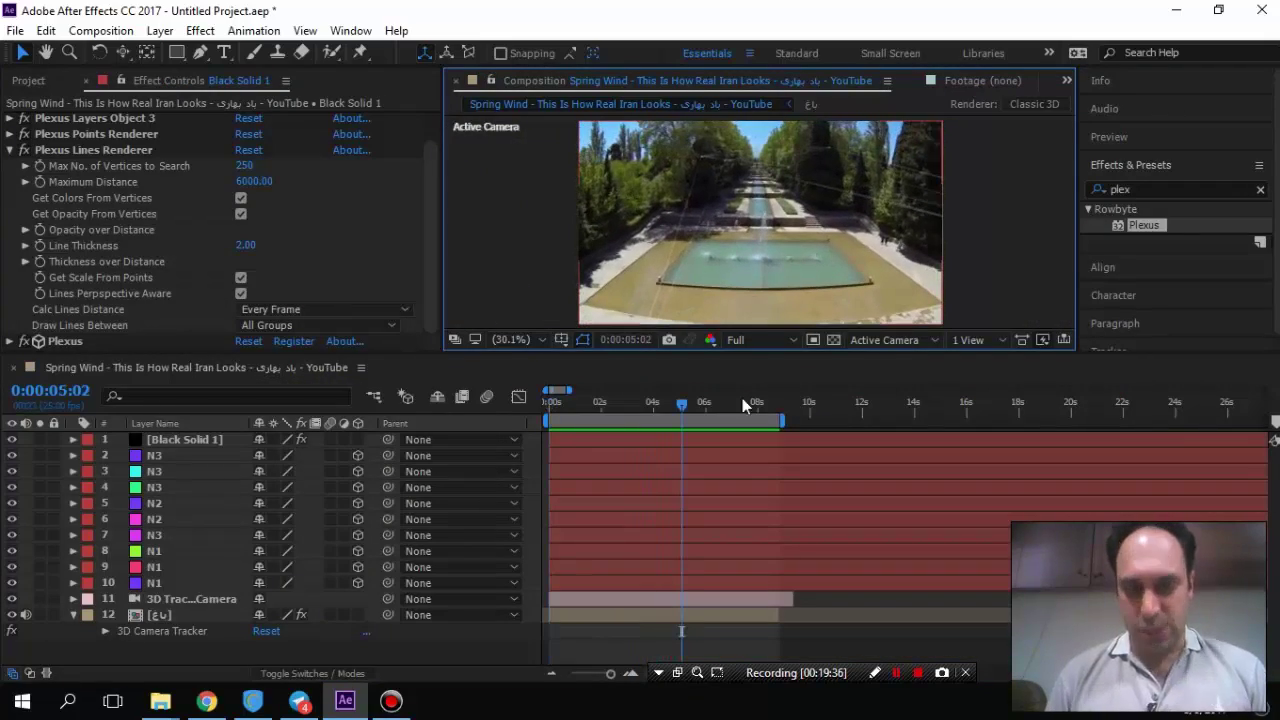